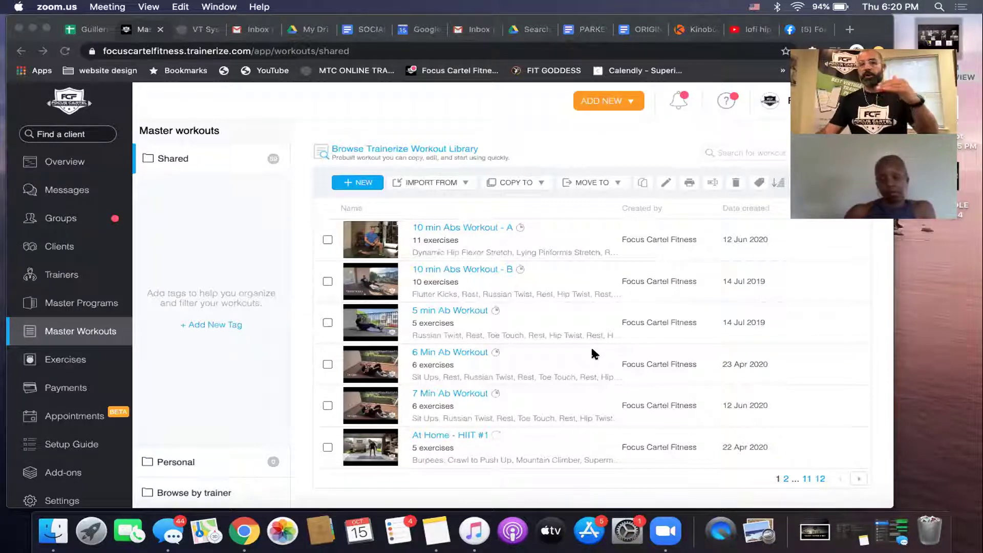
# Preview the Interval type in the new master workout form, and close the form without building anything.
pyautogui.click(360, 182)
pyautogui.click(361, 184)
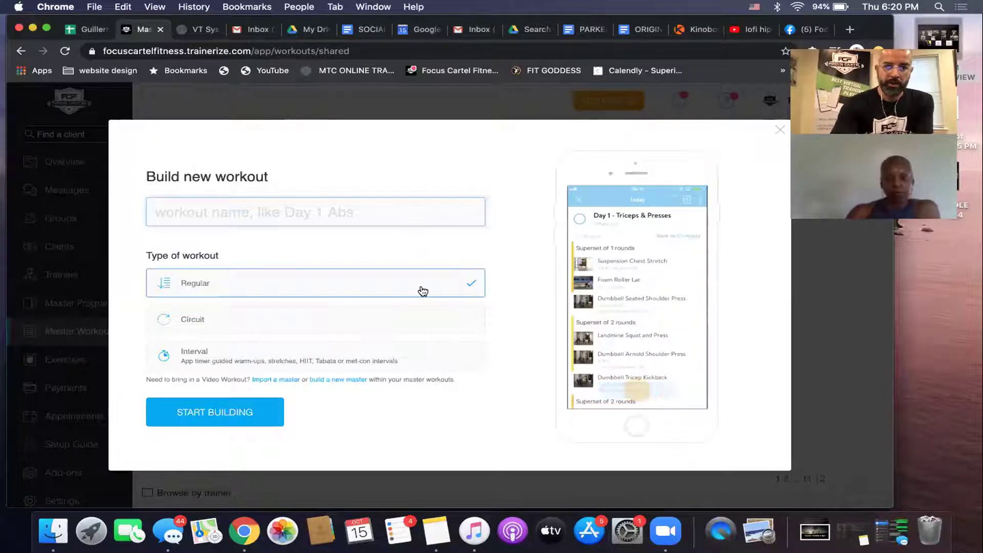
pyautogui.click(360, 360)
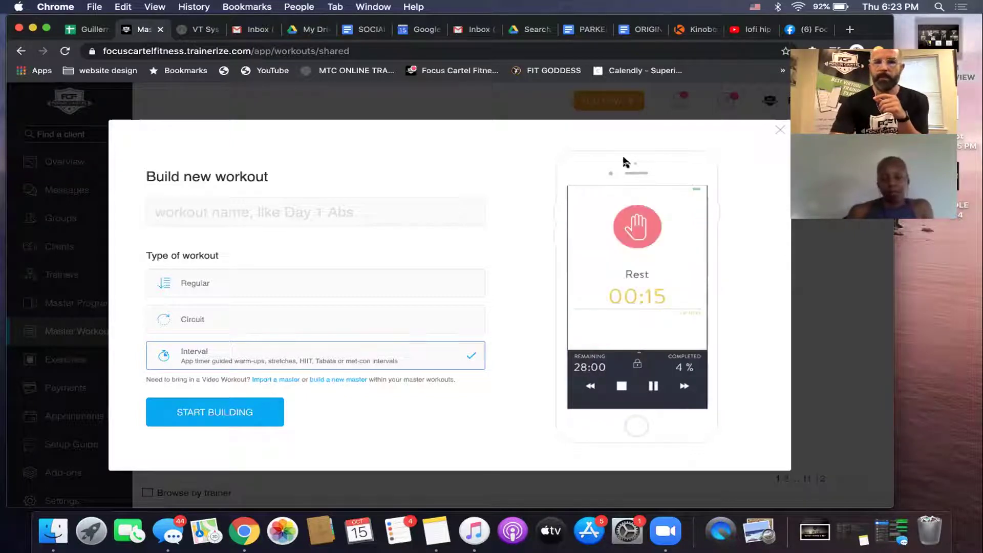
pyautogui.click(782, 132)
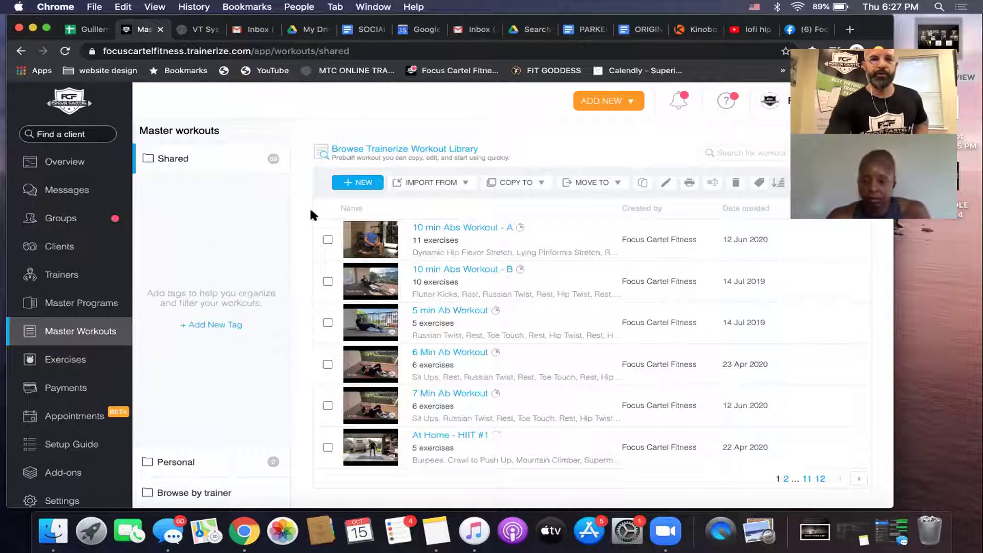
# View the calendar of the personal 12 Week Accountability Coaching Program and look at the Day 2 Body Weight workout.
pyautogui.click(91, 312)
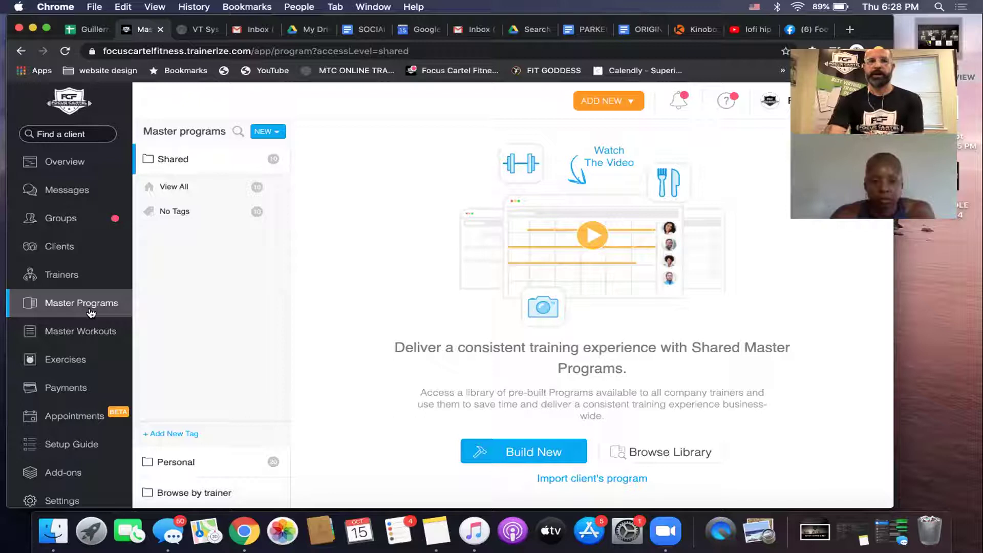
pyautogui.click(211, 459)
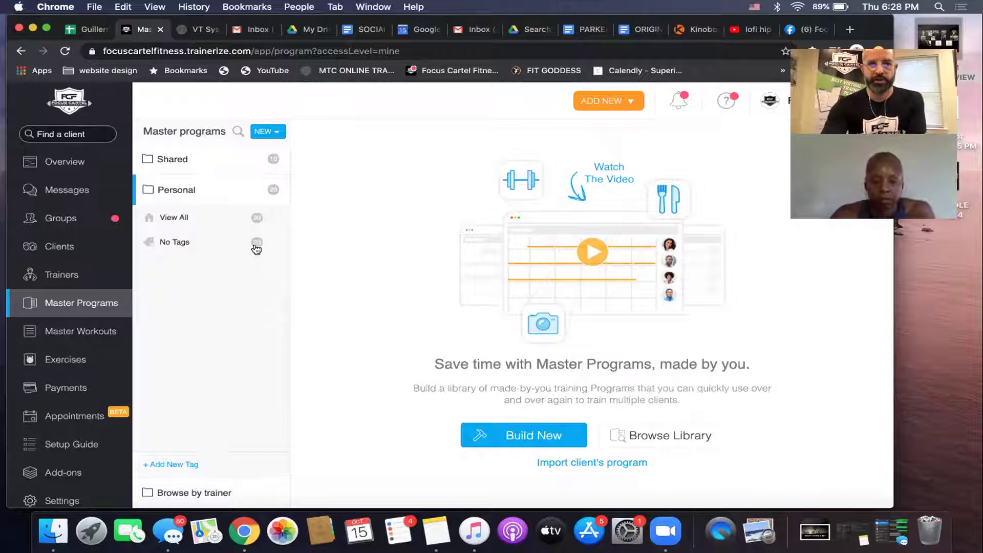
pyautogui.click(243, 220)
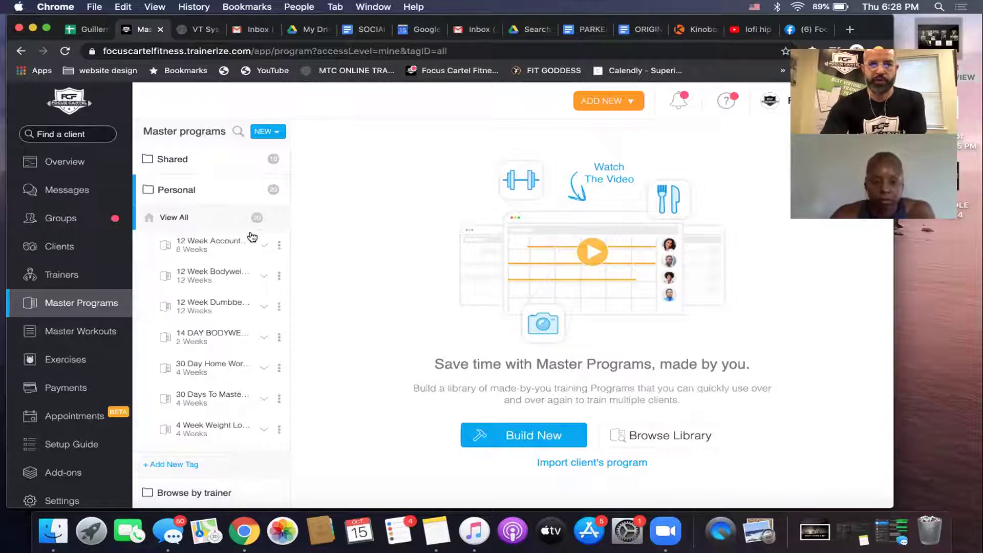
pyautogui.click(223, 251)
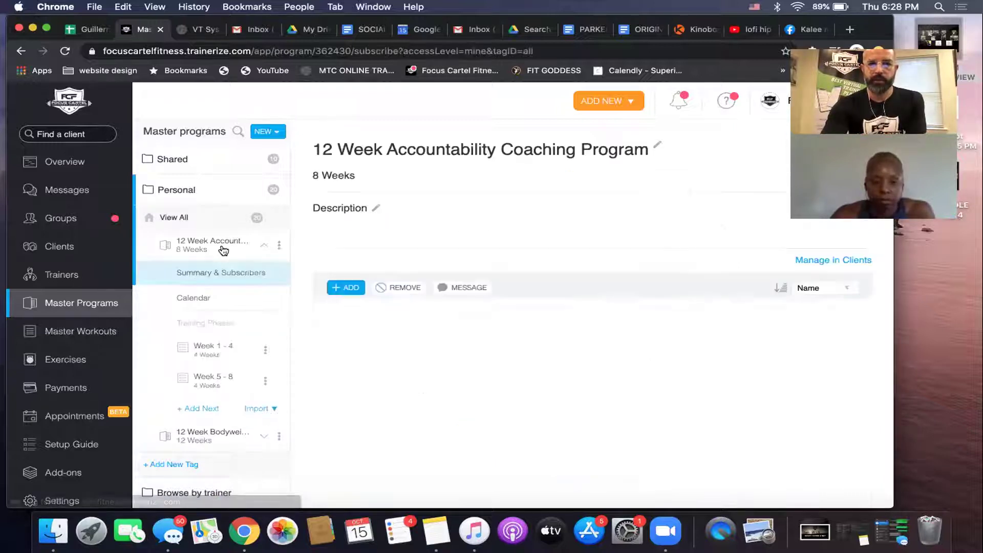
pyautogui.scroll(-2, 234, 320)
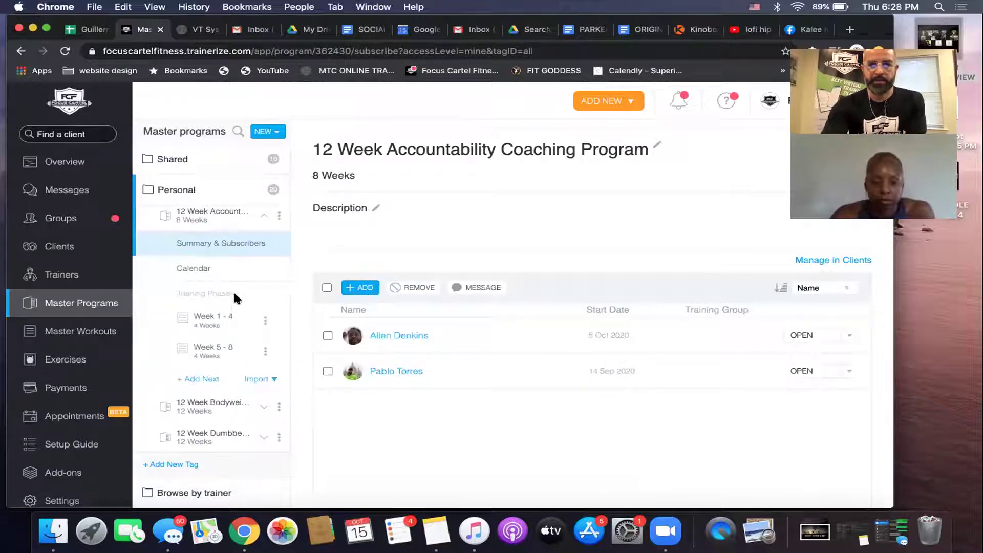
pyautogui.click(203, 271)
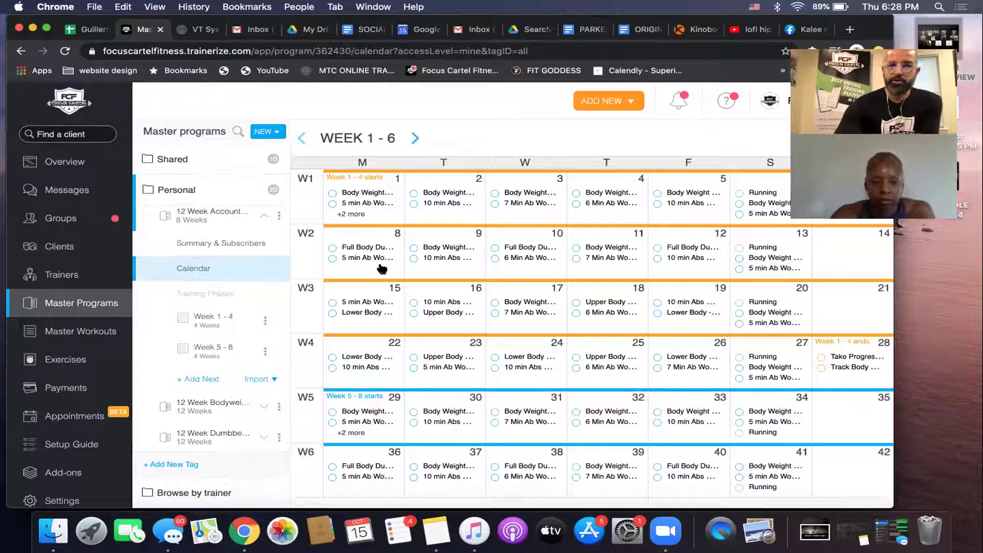
pyautogui.click(439, 193)
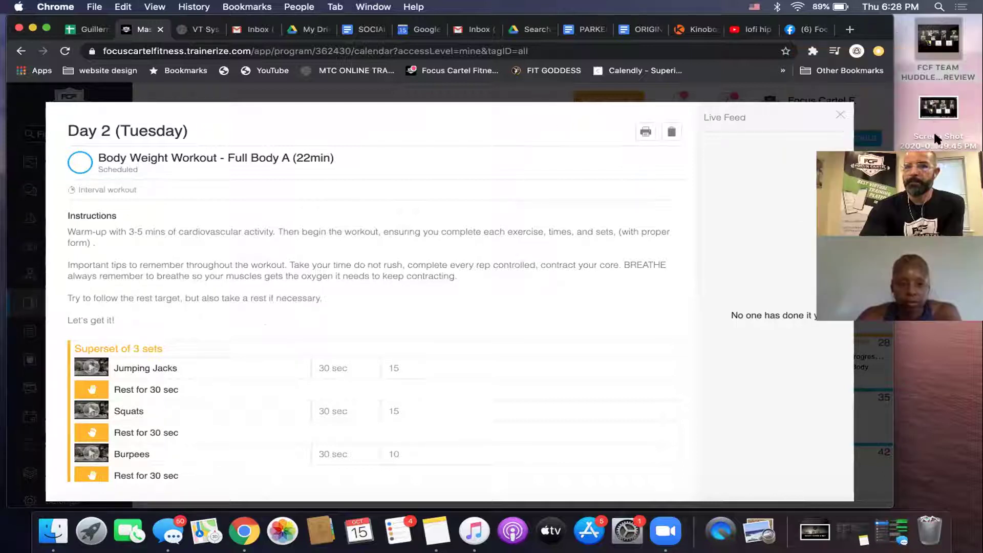
pyautogui.click(836, 110)
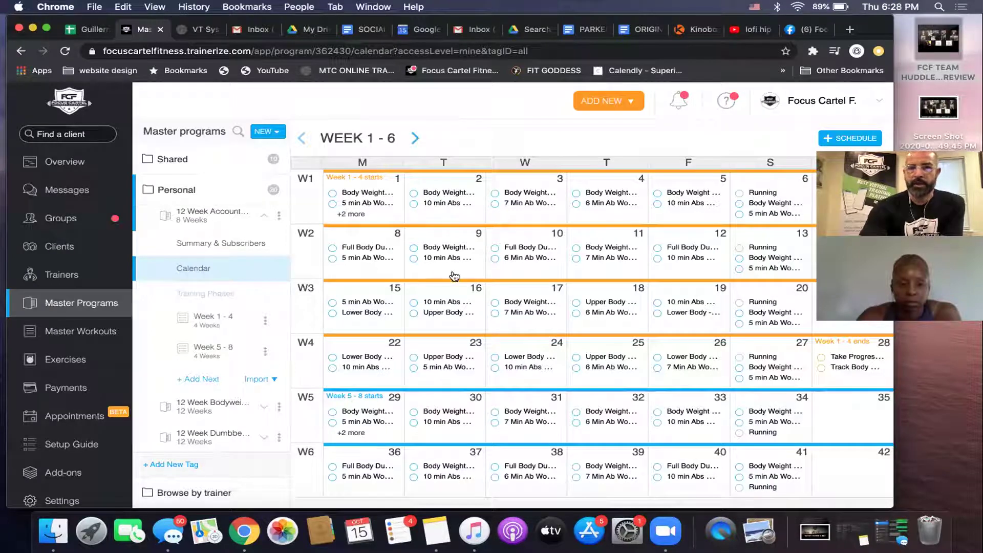
pyautogui.click(278, 133)
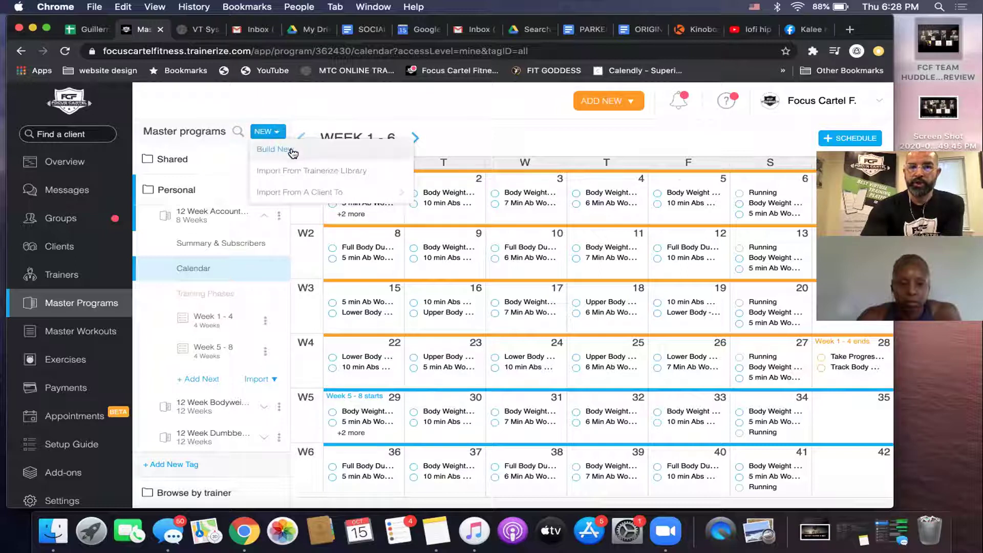
pyautogui.click(294, 153)
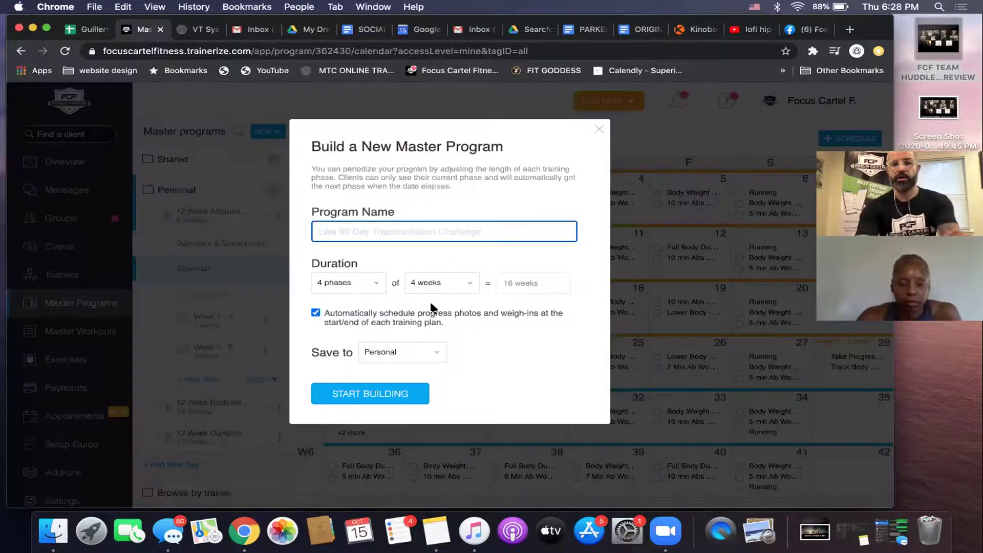
pyautogui.write('90')
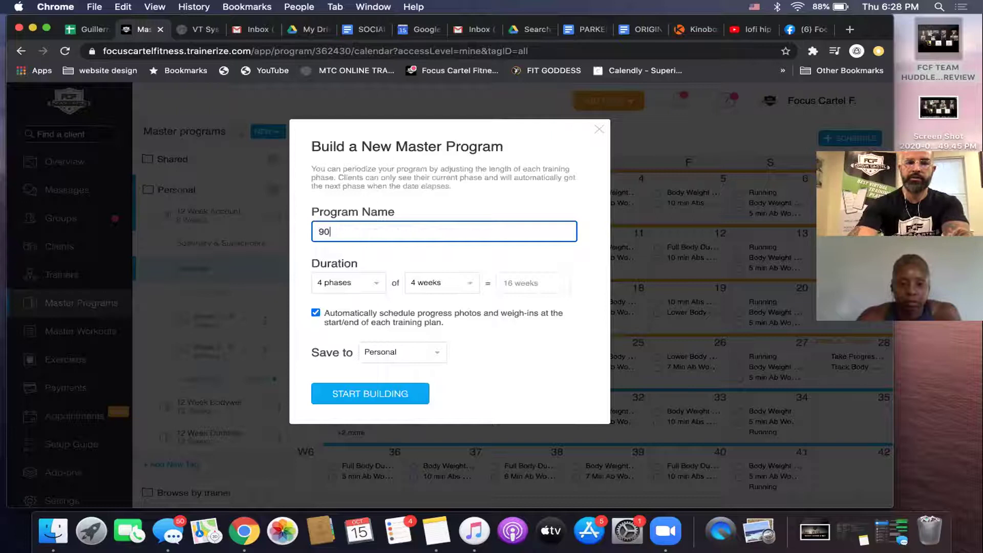
pyautogui.click(597, 129)
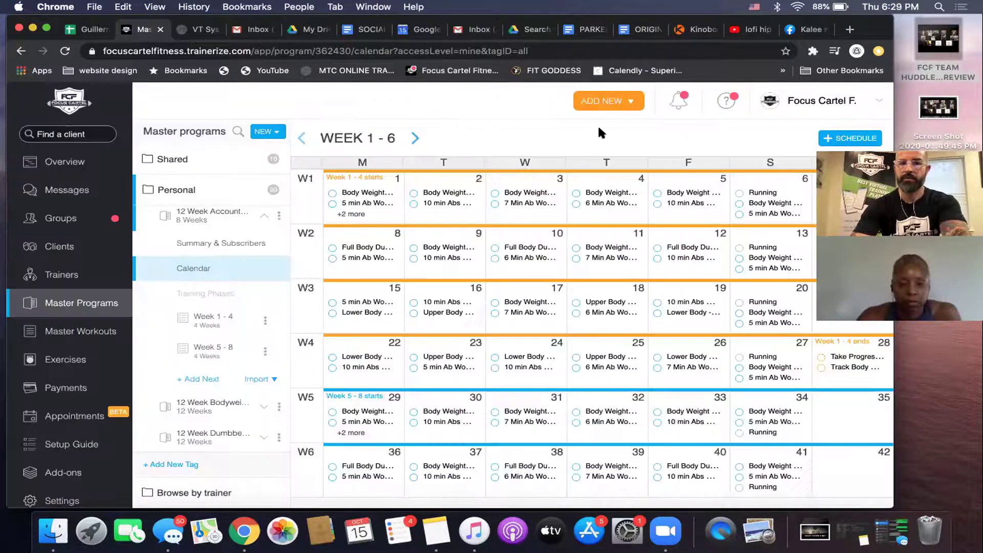
# Try a duration of 1 phase of 4 weeks in the new master program form, and close it without building.
pyautogui.click(268, 131)
pyautogui.click(297, 149)
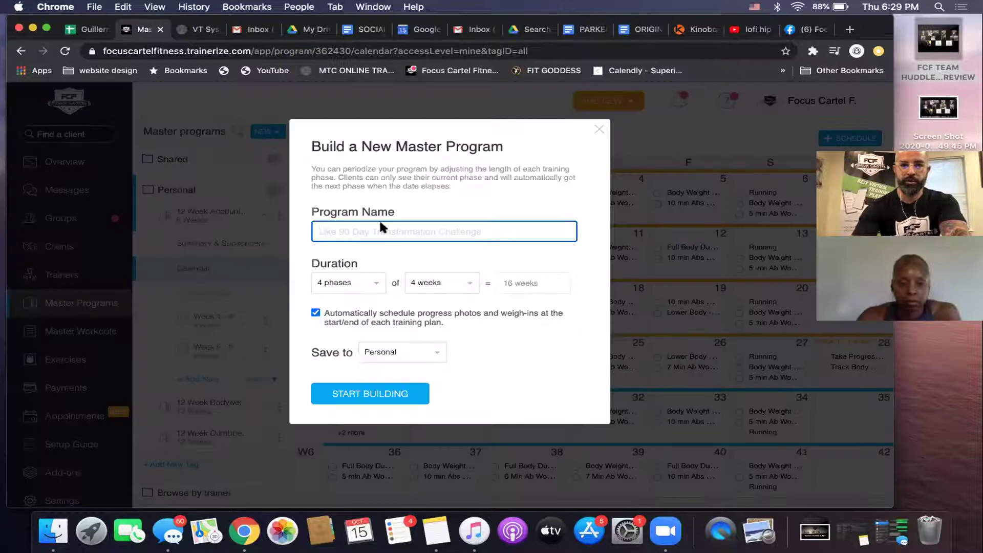
pyautogui.click(446, 287)
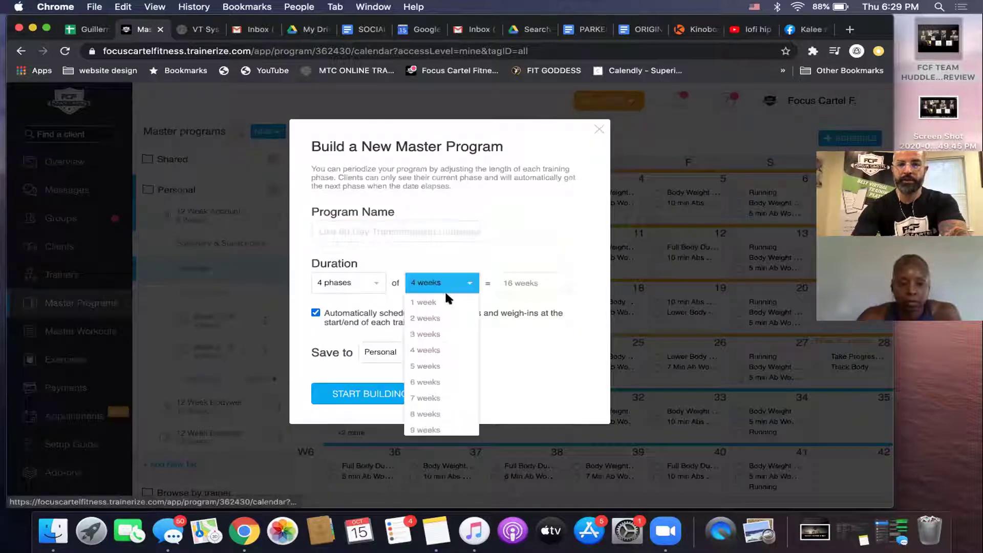
pyautogui.click(440, 349)
pyautogui.click(379, 285)
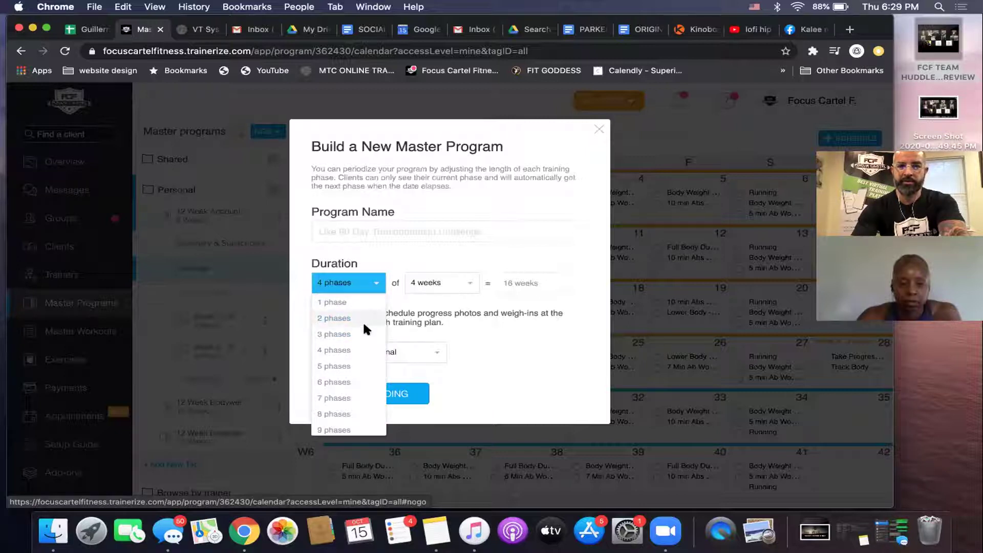
pyautogui.click(364, 305)
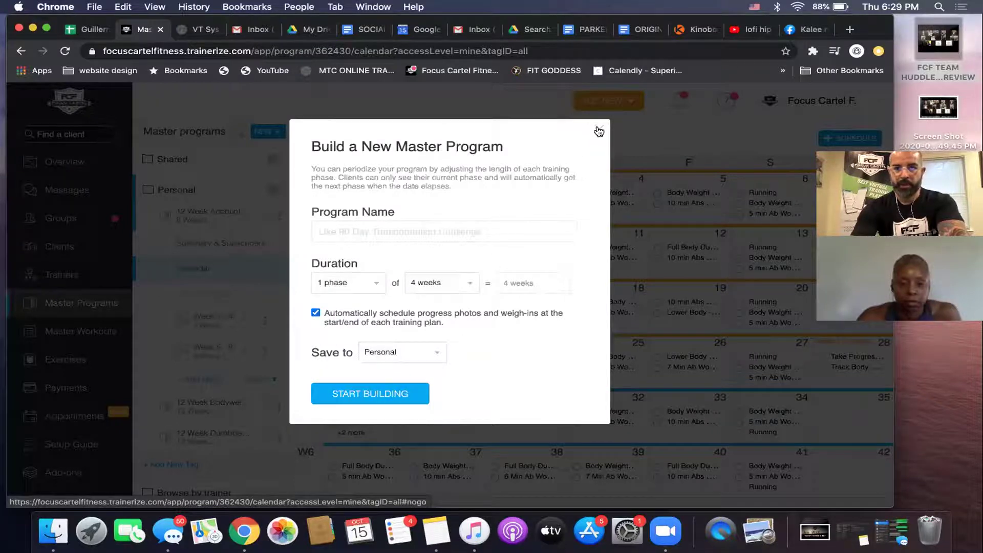
pyautogui.click(598, 131)
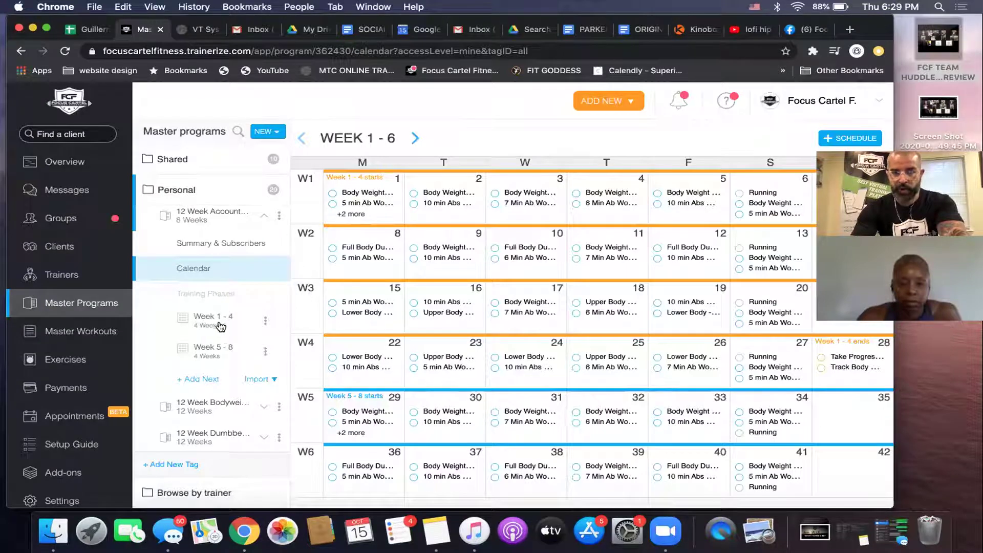
# Examine the Body Weight workouts scheduled on Day 1, Day 3 and Day 5 of the program calendar.
pyautogui.click(367, 193)
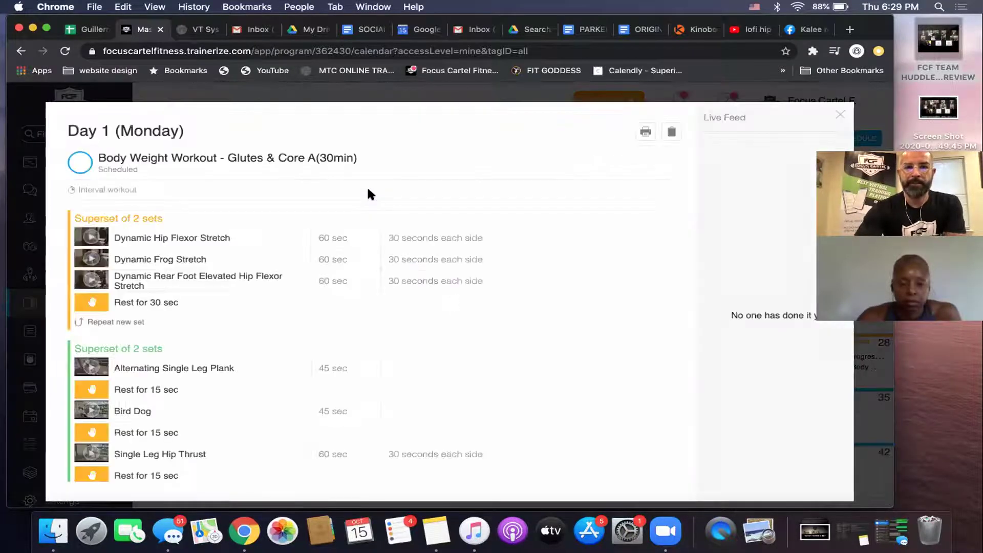
pyautogui.click(838, 115)
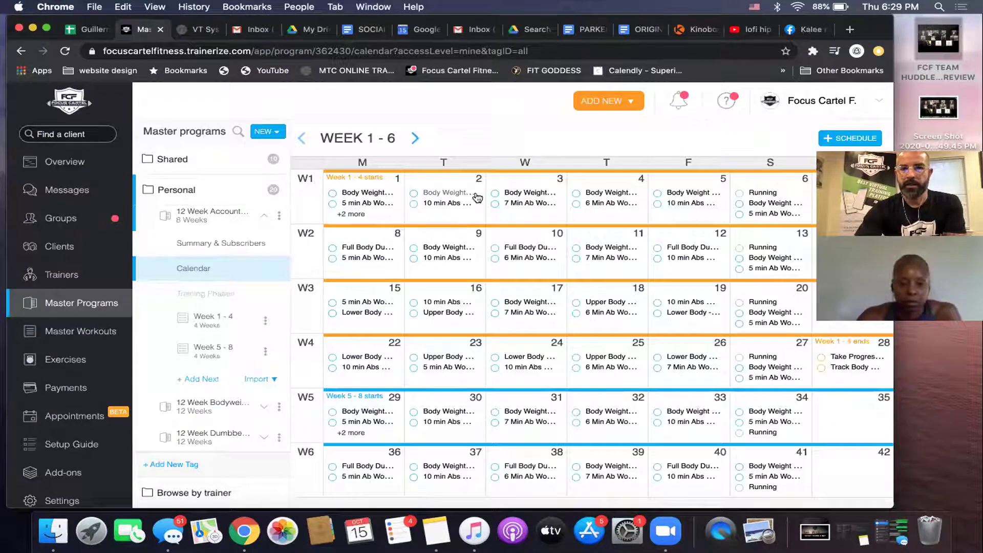
pyautogui.click(515, 193)
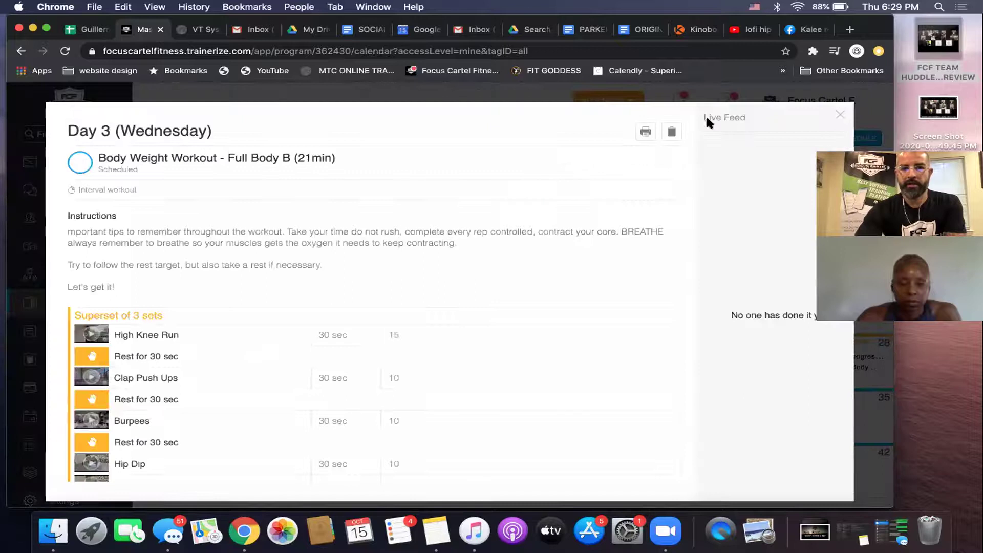
pyautogui.click(840, 113)
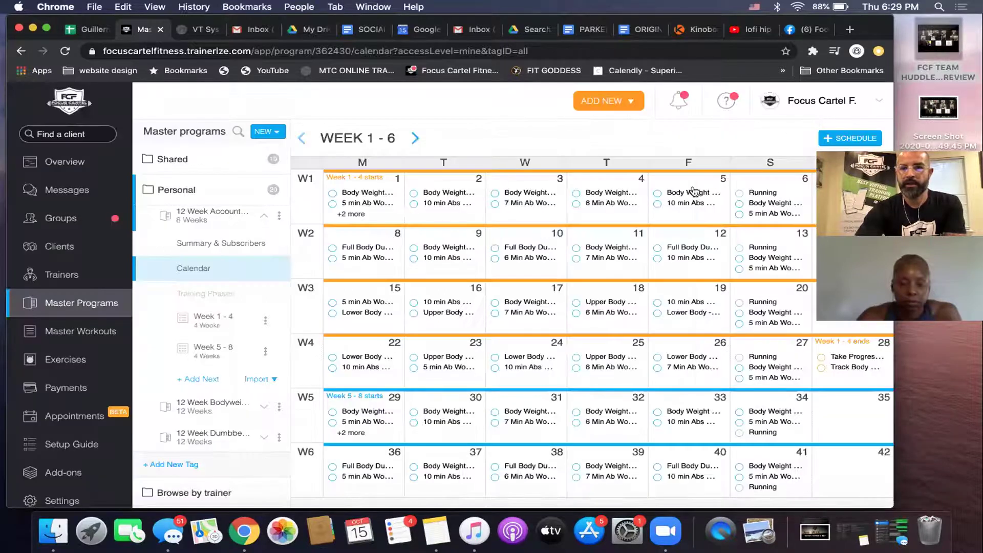
pyautogui.click(681, 193)
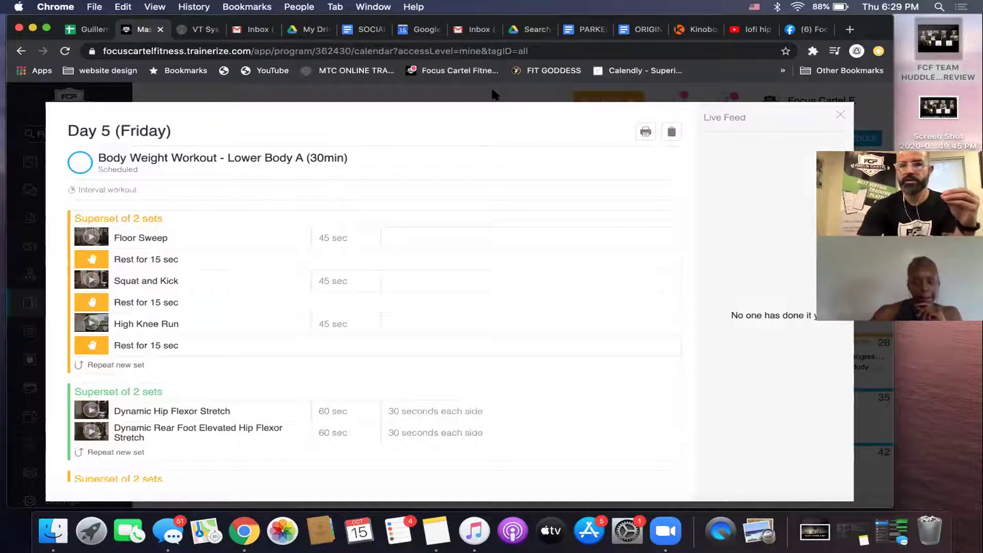
pyautogui.click(842, 117)
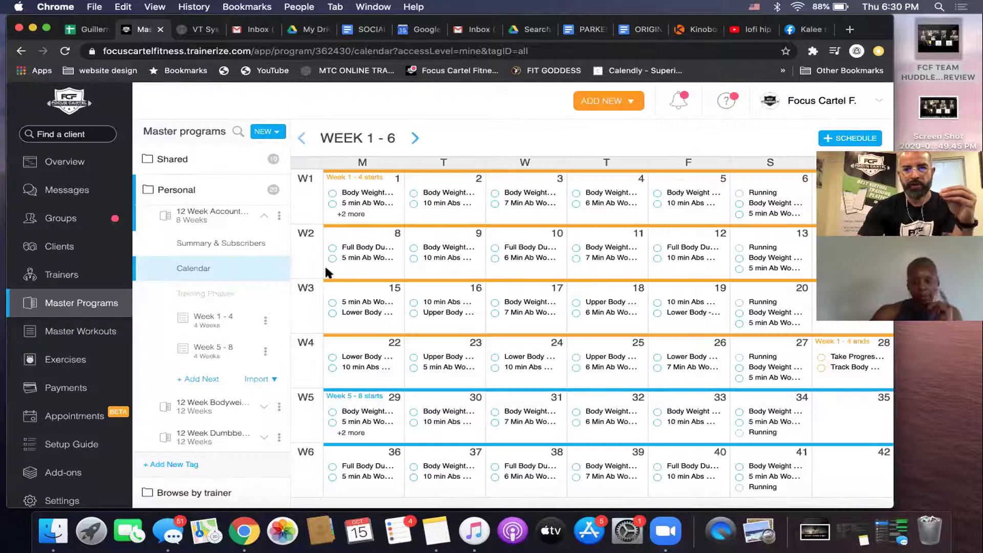
# Open the Week 1 - 4 training phase and check which personal master workouts can be imported into it.
pyautogui.click(216, 318)
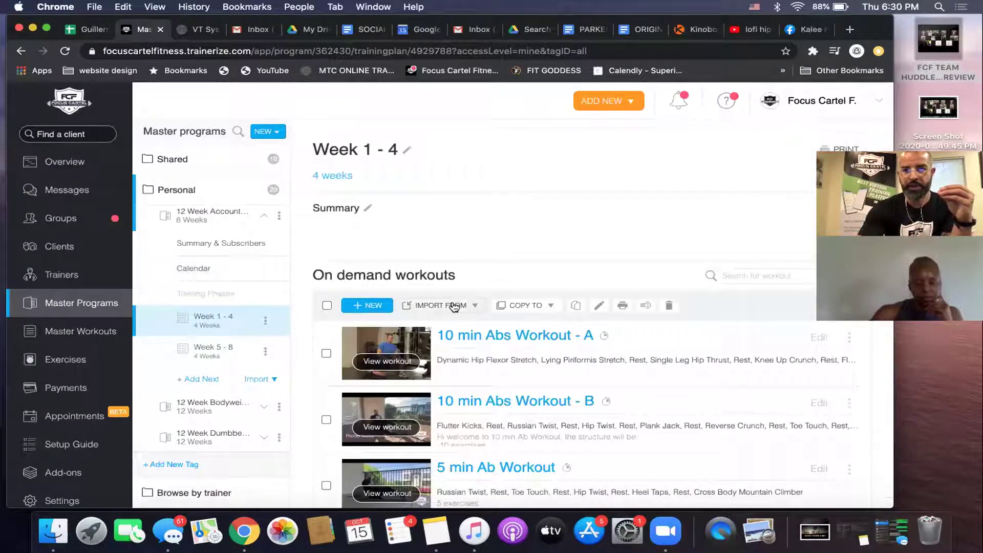
pyautogui.click(455, 306)
pyautogui.moveTo(464, 325)
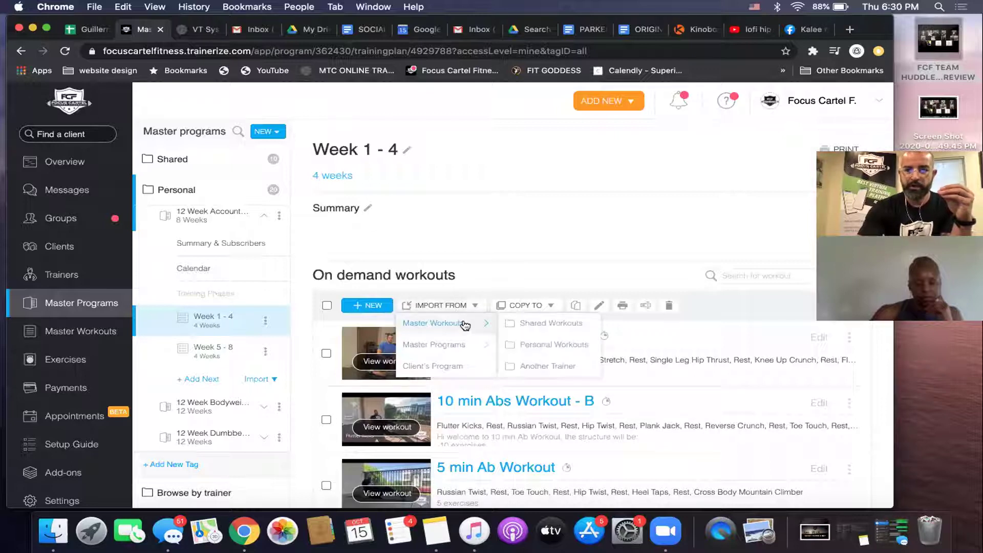
pyautogui.click(569, 343)
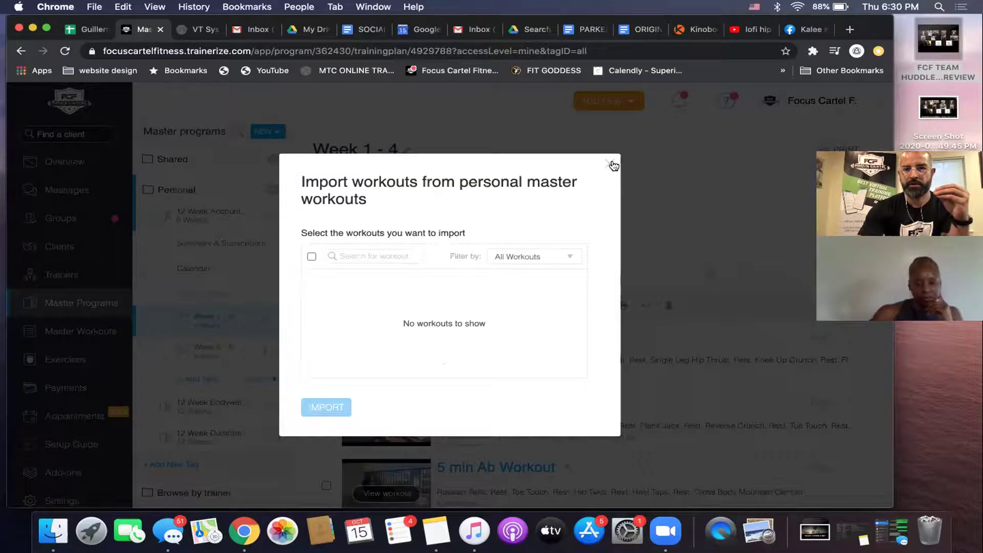
pyautogui.click(609, 163)
# Browse the shared master workouts available for import into the Week 1 - 4 phase, and close the list without importing.
pyautogui.click(455, 307)
pyautogui.moveTo(464, 322)
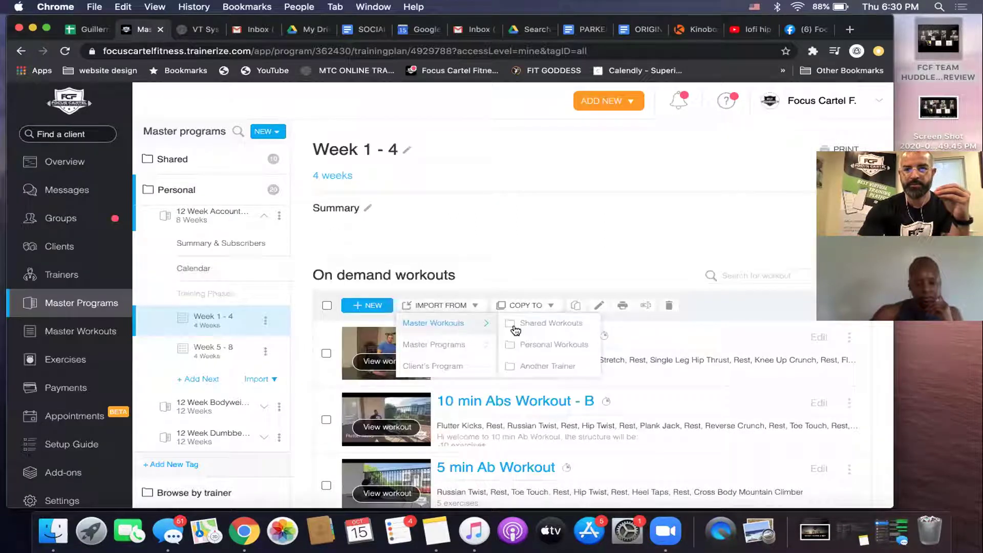
pyautogui.click(522, 324)
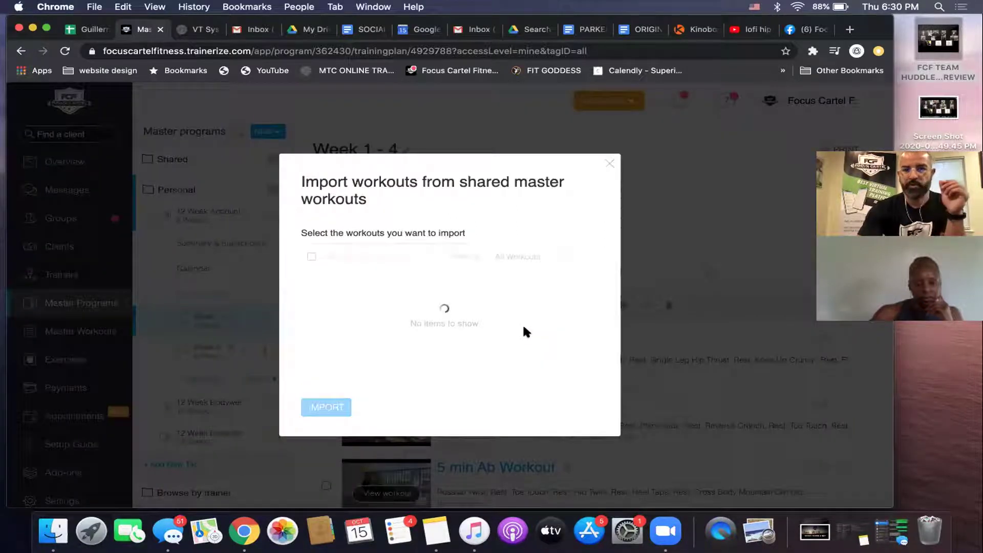
pyautogui.scroll(-5, 452, 332)
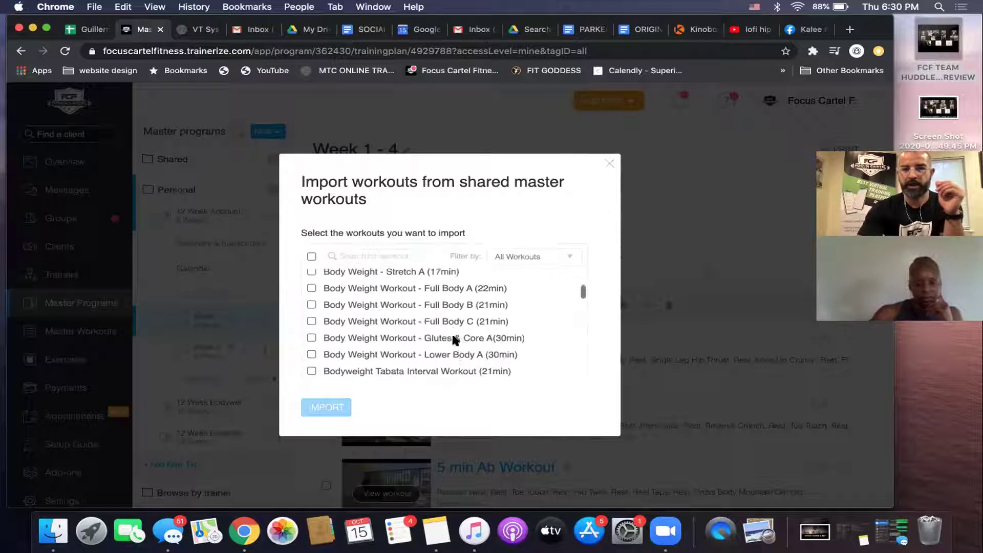
pyautogui.scroll(2, 452, 332)
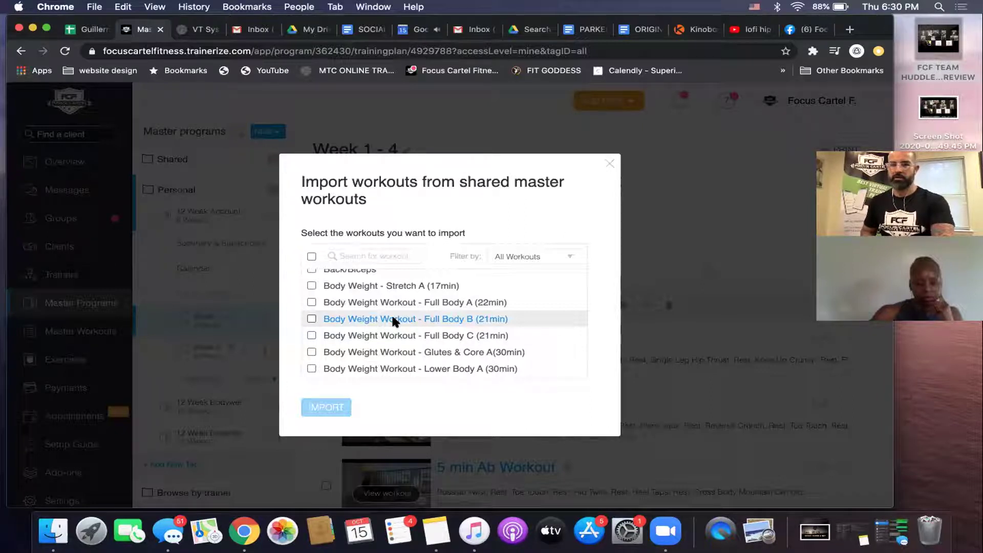
pyautogui.scroll(-3, 393, 318)
pyautogui.scroll(2, 393, 318)
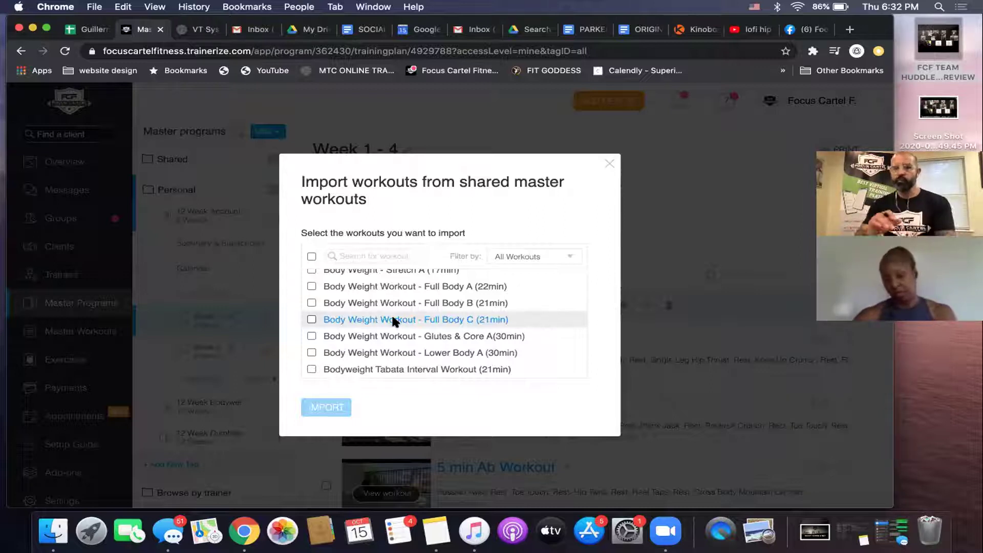
pyautogui.click(610, 164)
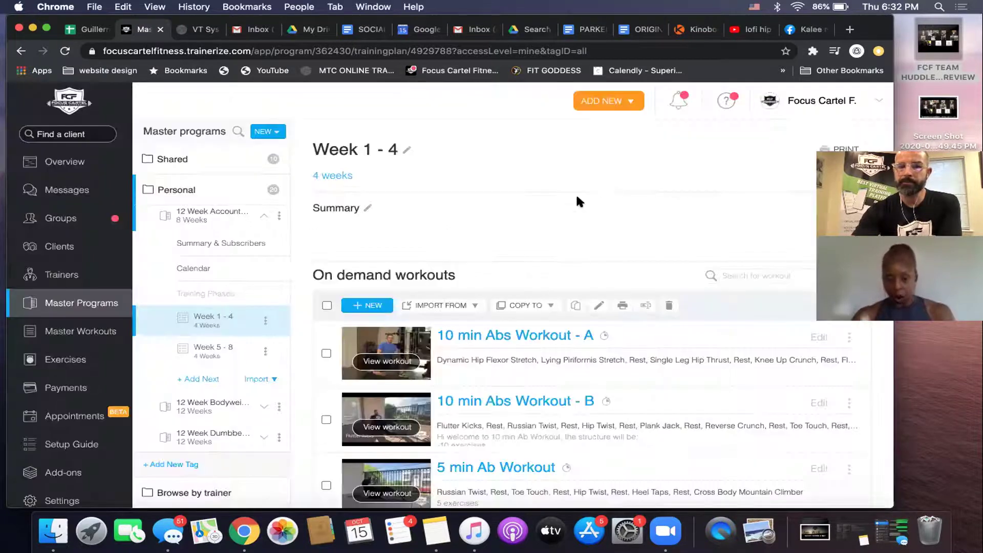
# Look through the on demand workouts of the Week 1 - 4 phase and open the 6 Min Ab Workout.
pyautogui.scroll(-4, 575, 192)
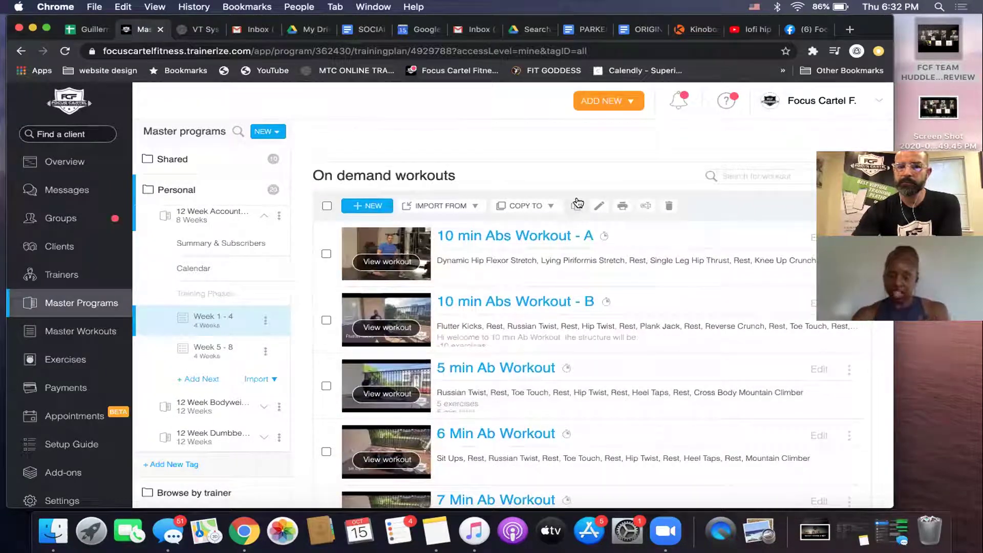
pyautogui.scroll(-2, 577, 202)
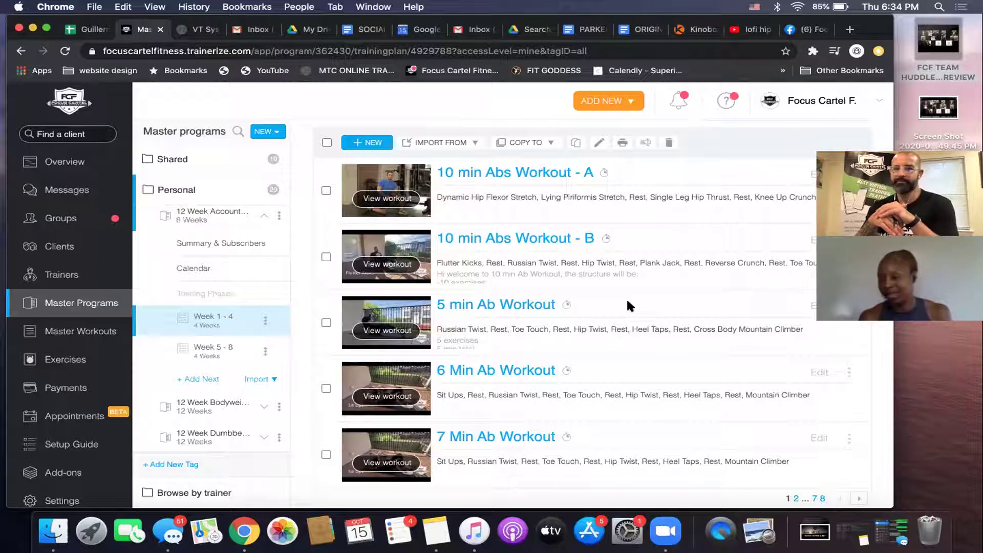
pyautogui.click(519, 376)
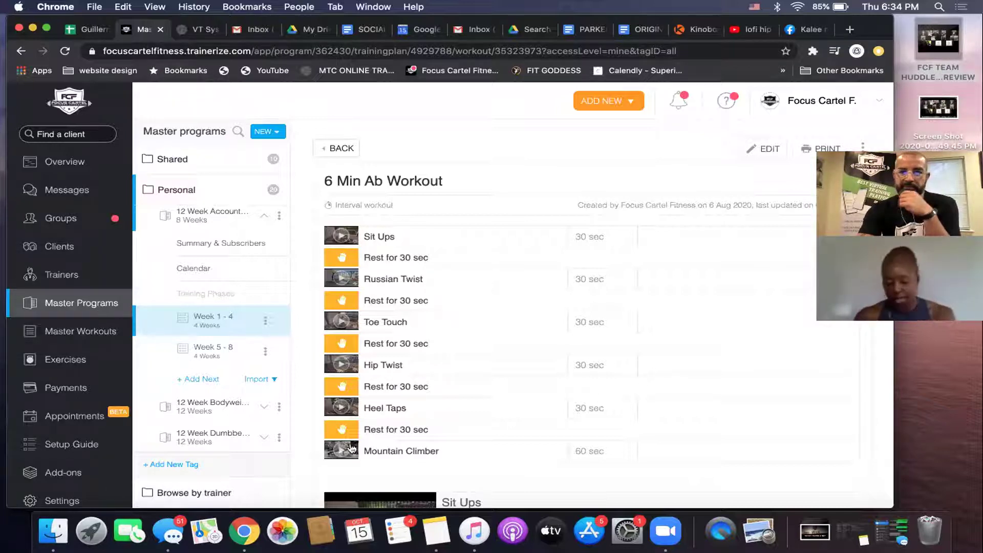
# Review the business name, description and keywords in the settings, and glance at the setup guide before closing it.
pyautogui.click(61, 504)
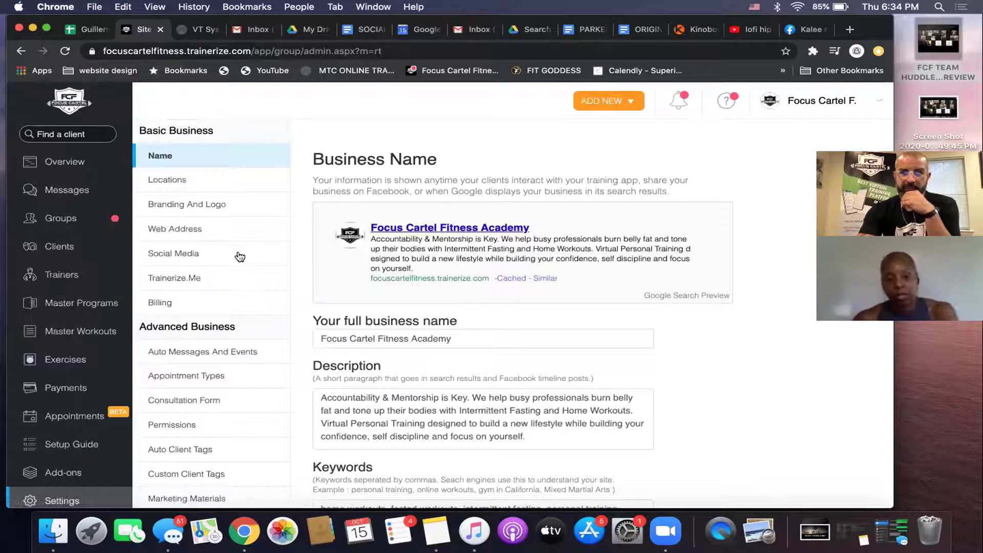
pyautogui.scroll(-1, 221, 276)
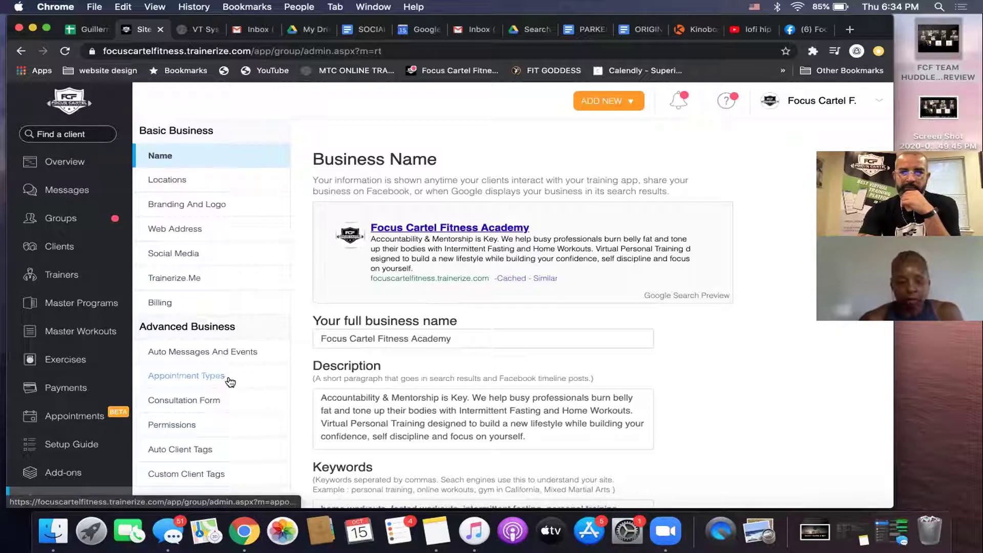
pyautogui.click(73, 448)
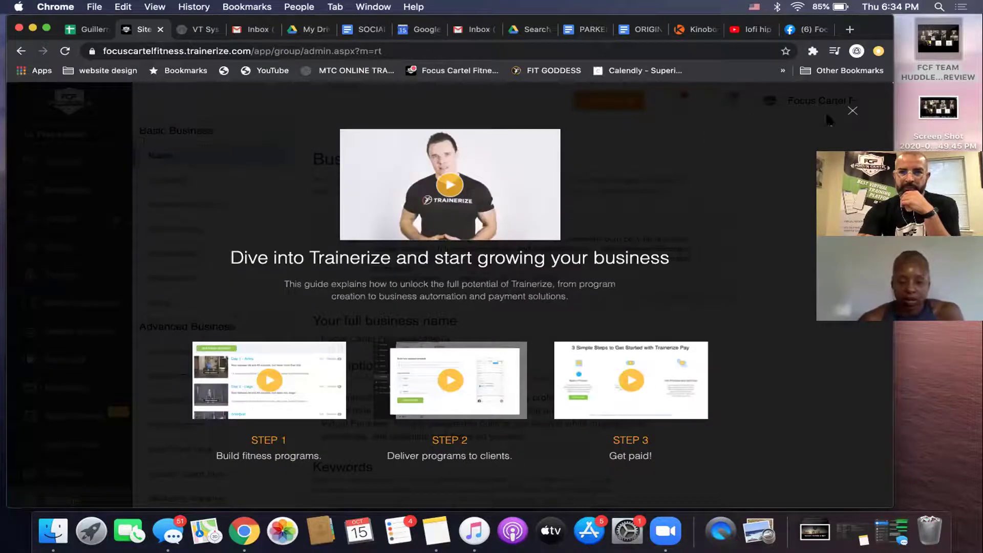
pyautogui.click(853, 110)
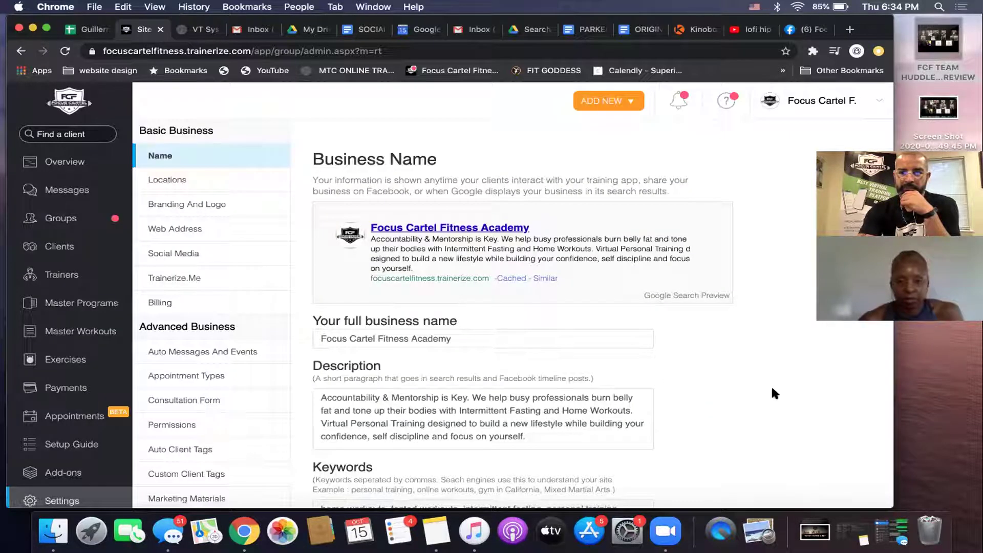
pyautogui.scroll(-5, 770, 385)
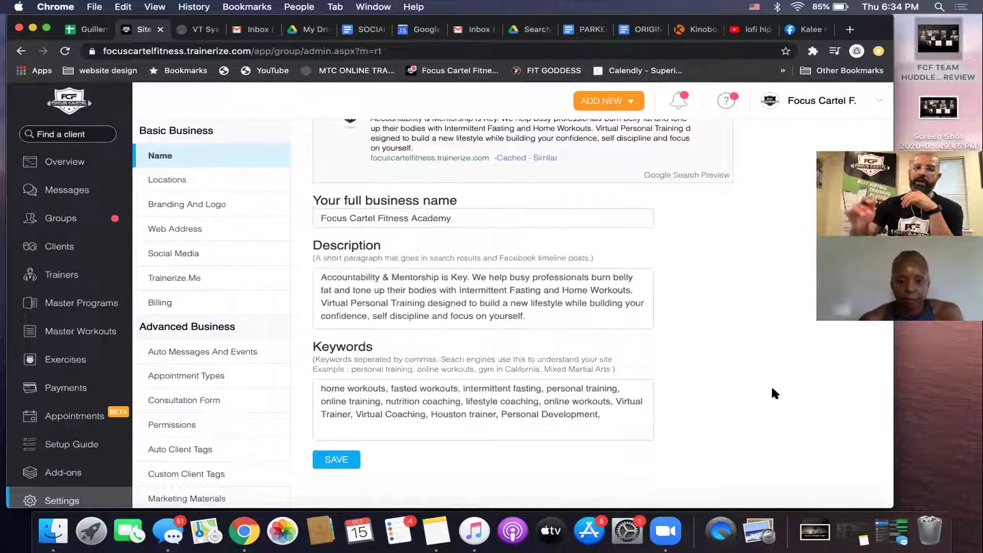
pyautogui.scroll(-1, 221, 443)
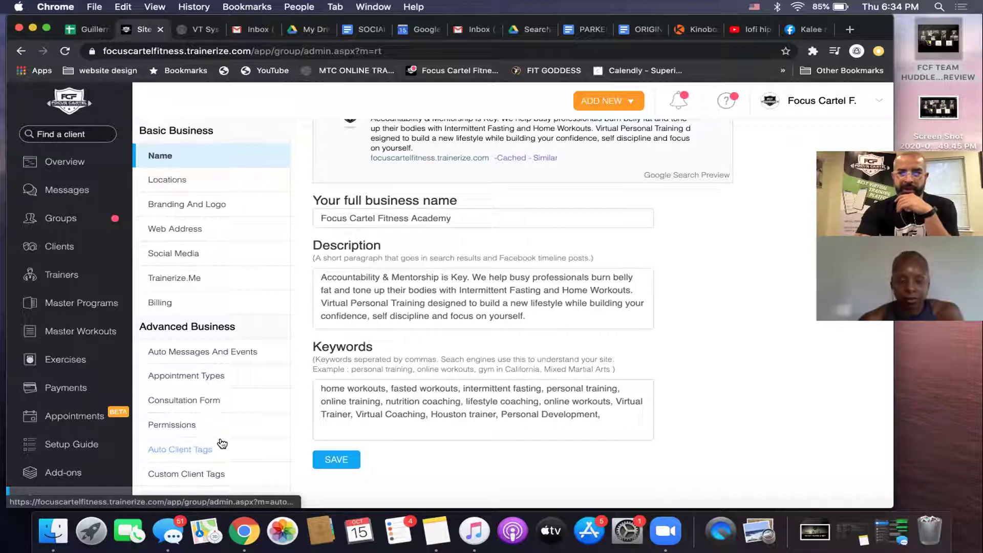
# Look over the Trainerize add-ons and the available integrations for club management software and nutrition.
pyautogui.click(73, 475)
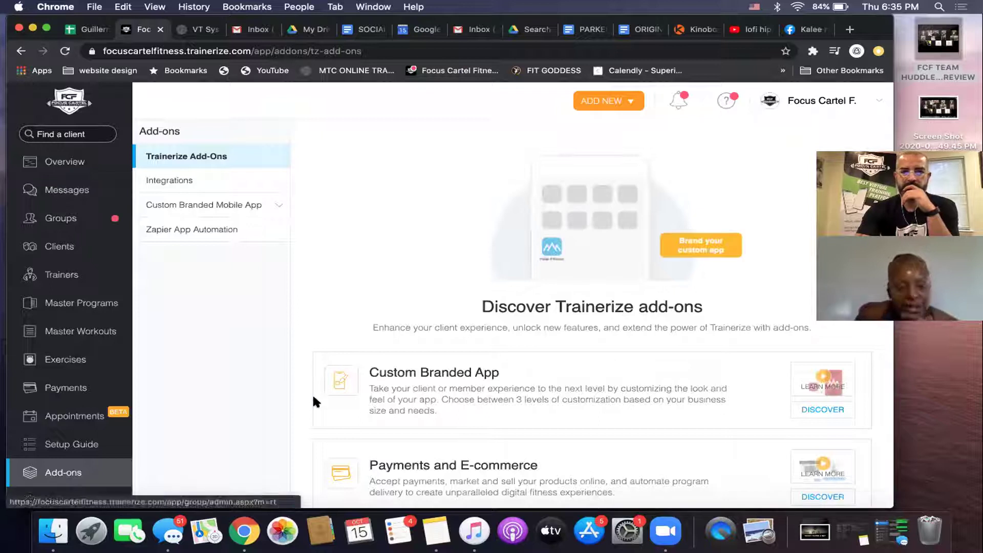
pyautogui.scroll(-1, 314, 397)
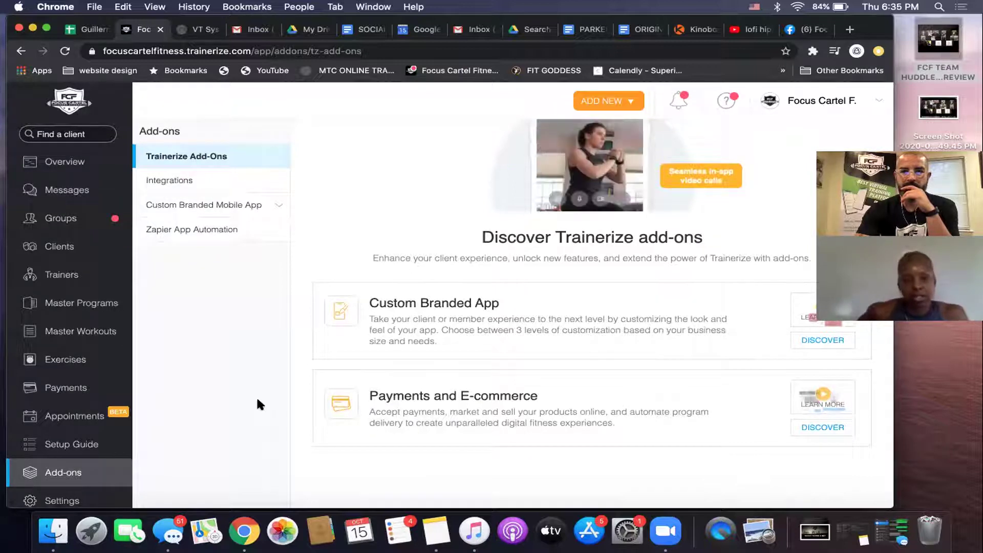
pyautogui.click(192, 188)
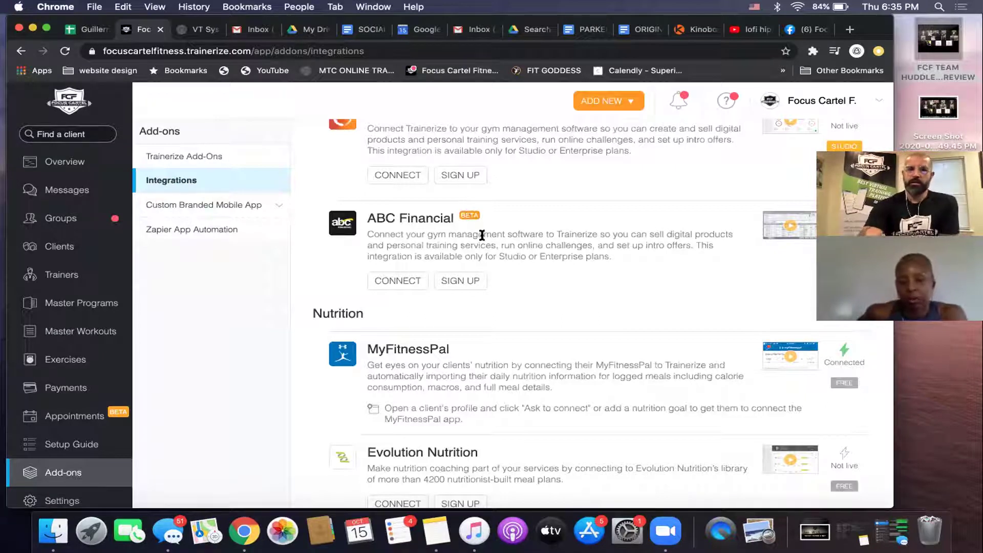
pyautogui.scroll(2, 503, 263)
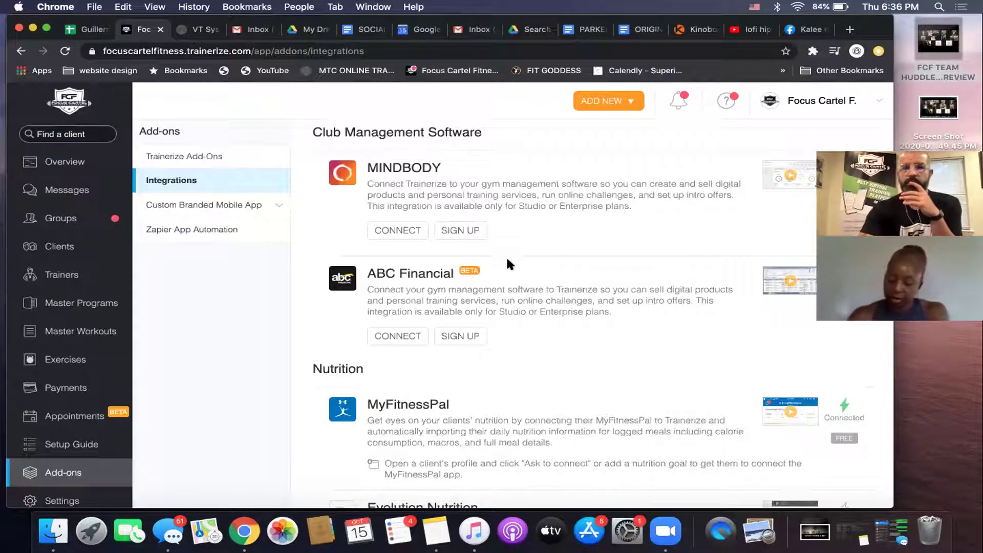
# Switch to YouTube, open the Focus Cartel Fitness channel and look through its created playlists and uploads.
pyautogui.click(752, 29)
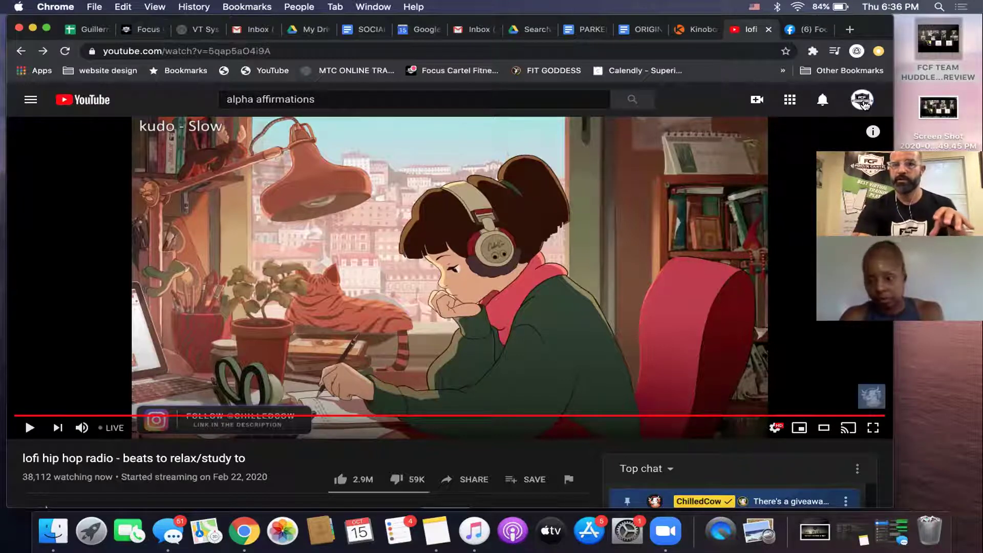
pyautogui.click(864, 105)
pyautogui.click(704, 169)
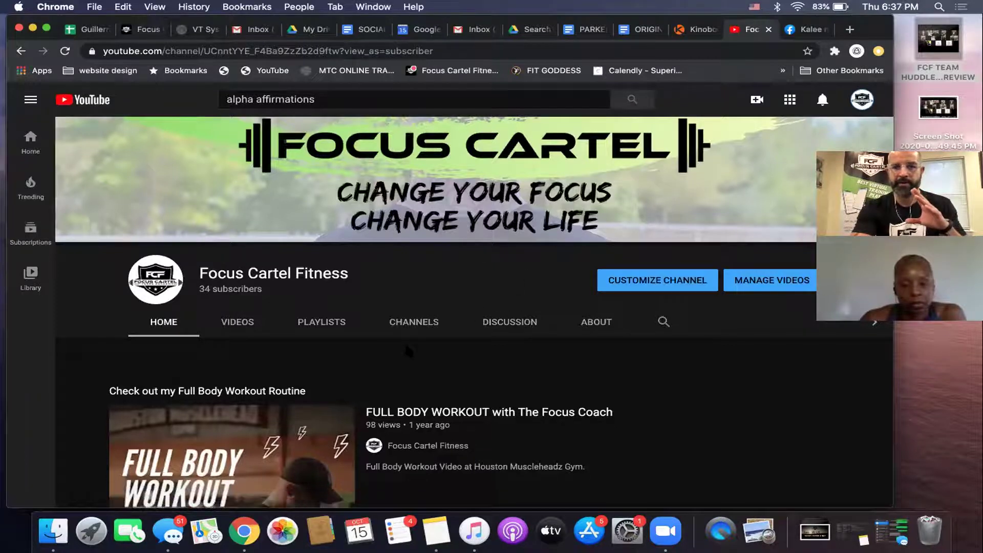
pyautogui.scroll(-3, 404, 340)
pyautogui.scroll(-2, 409, 352)
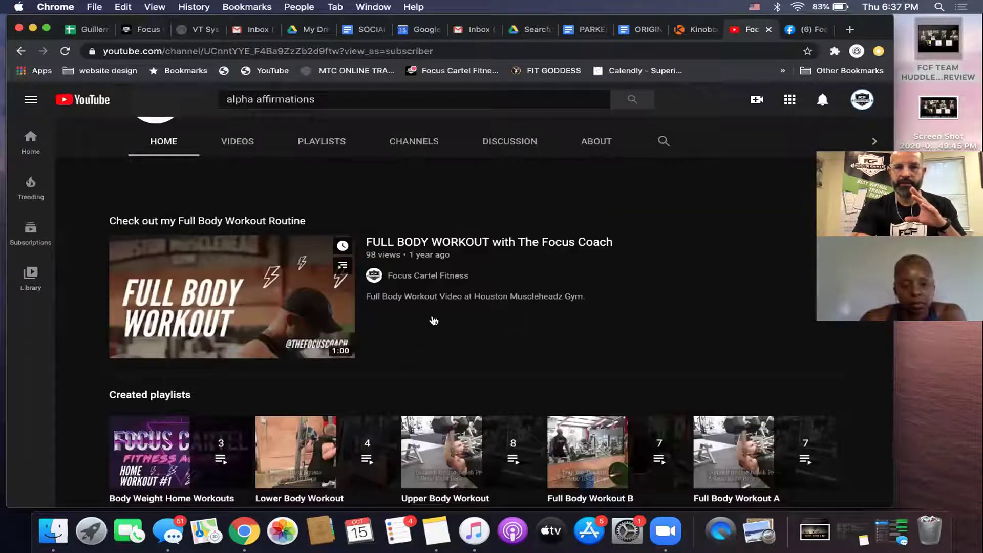
pyautogui.scroll(-3, 432, 320)
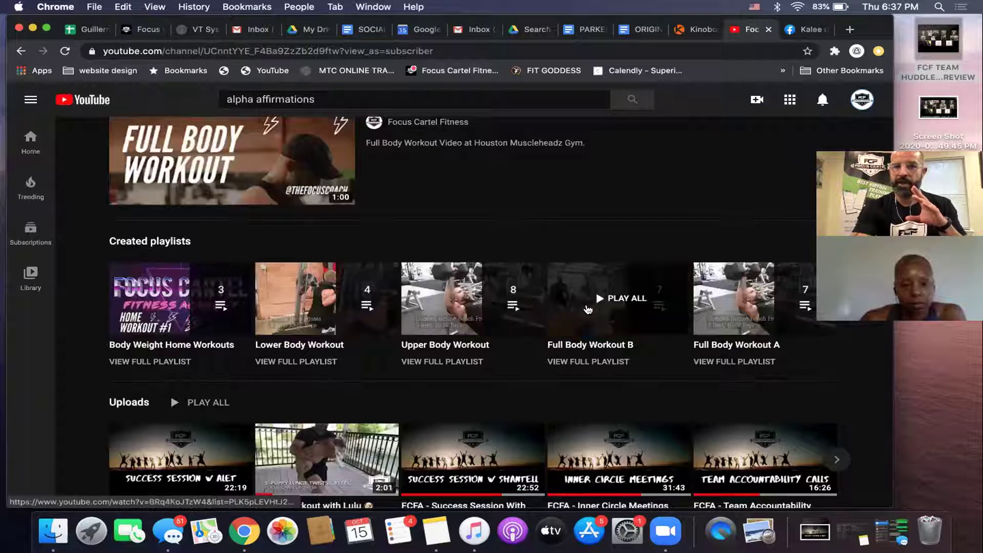
pyautogui.scroll(-1, 308, 329)
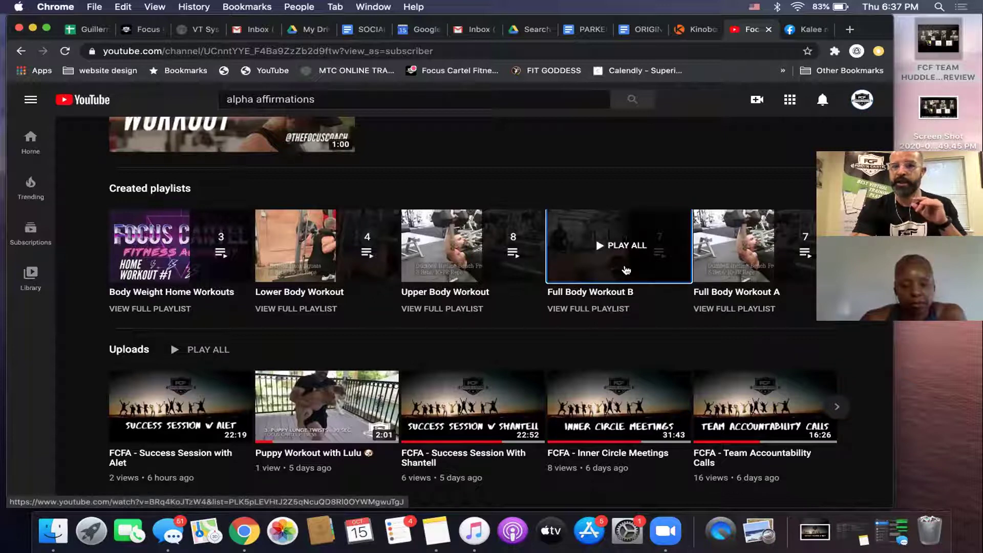
# Play the Full Body Workout B playlist, return to the channel page and close the mini player.
pyautogui.click(626, 269)
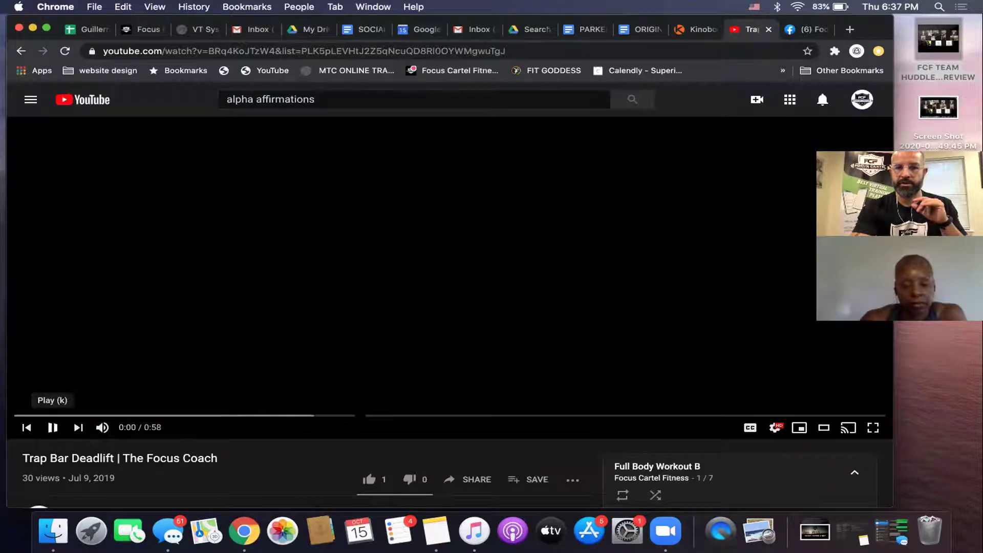
pyautogui.scroll(-5, 598, 402)
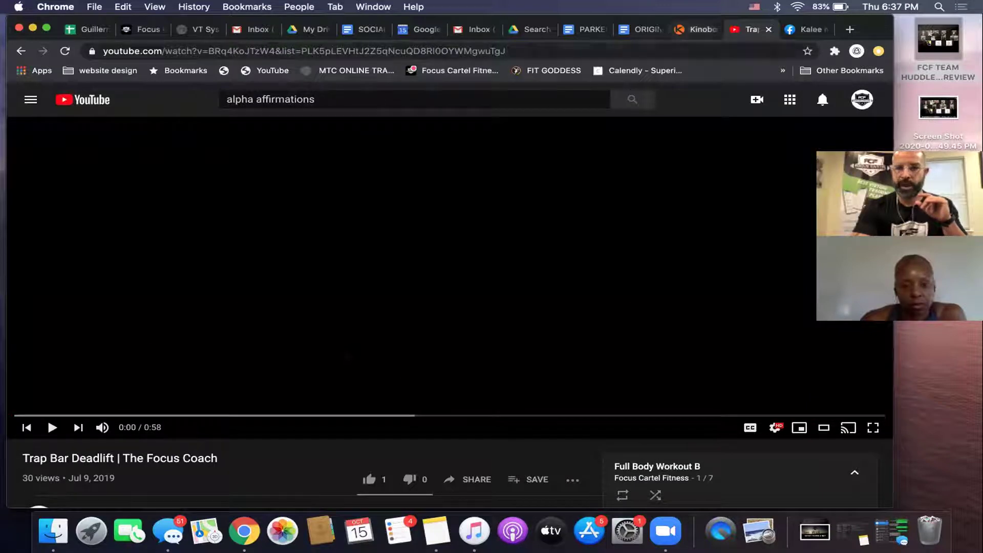
pyautogui.click(18, 52)
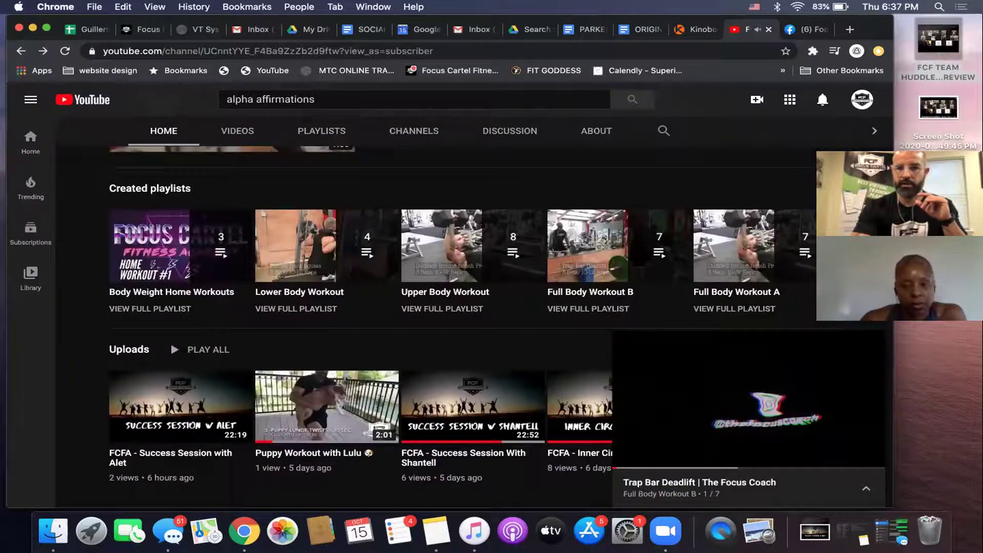
pyautogui.click(871, 345)
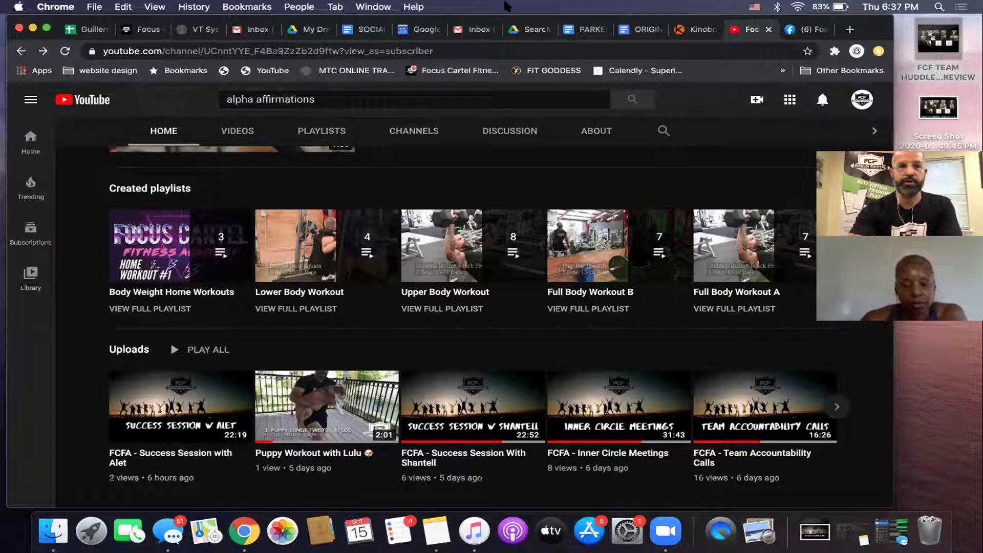
# Switch back to Trainerize, check the wearables and YouTube video hosting integrations, and open the shared master workouts.
pyautogui.click(152, 30)
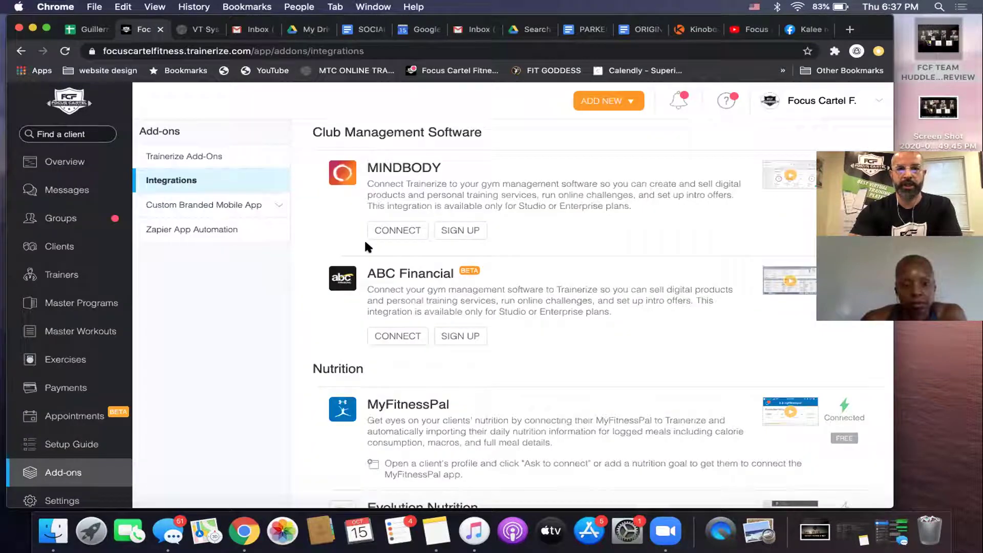
pyautogui.scroll(-10, 513, 321)
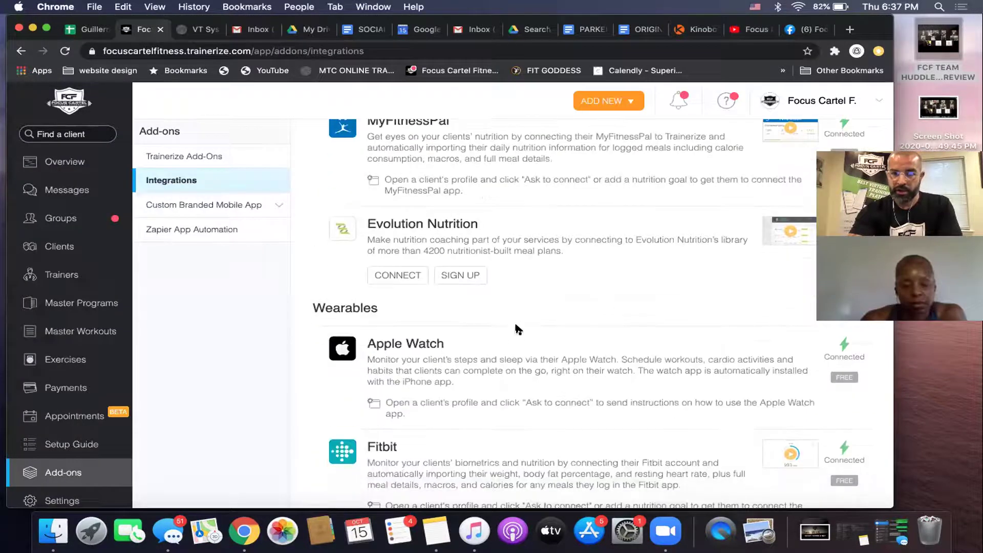
pyautogui.scroll(-5, 515, 326)
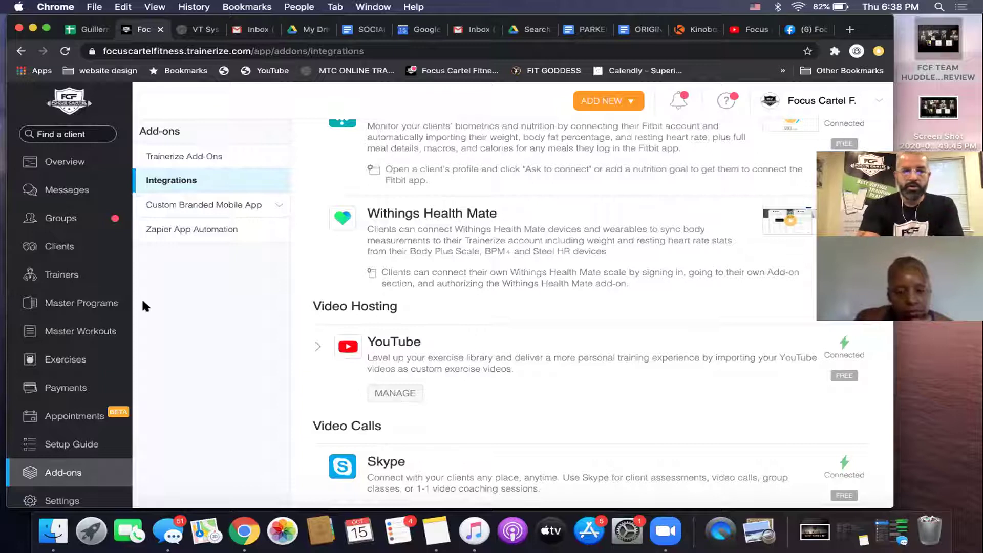
pyautogui.click(77, 333)
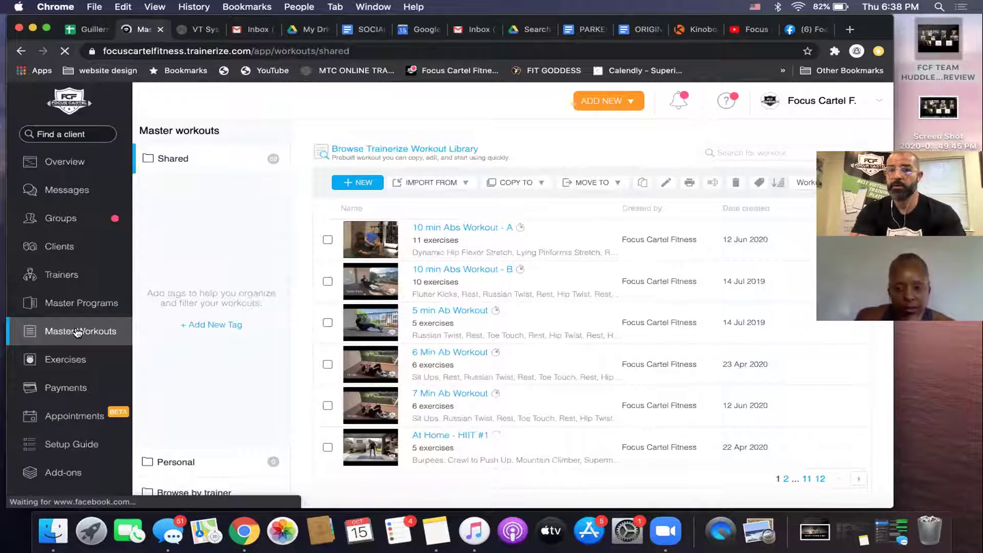
# Return to the YouTube channel and browse its uploaded exercise videos.
pyautogui.click(749, 28)
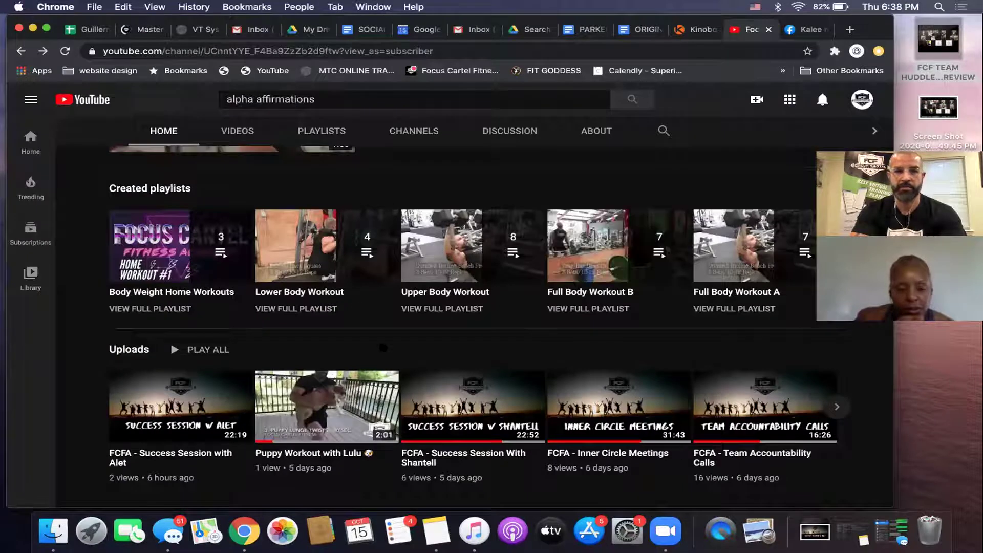
pyautogui.scroll(2, 383, 347)
pyautogui.click(238, 137)
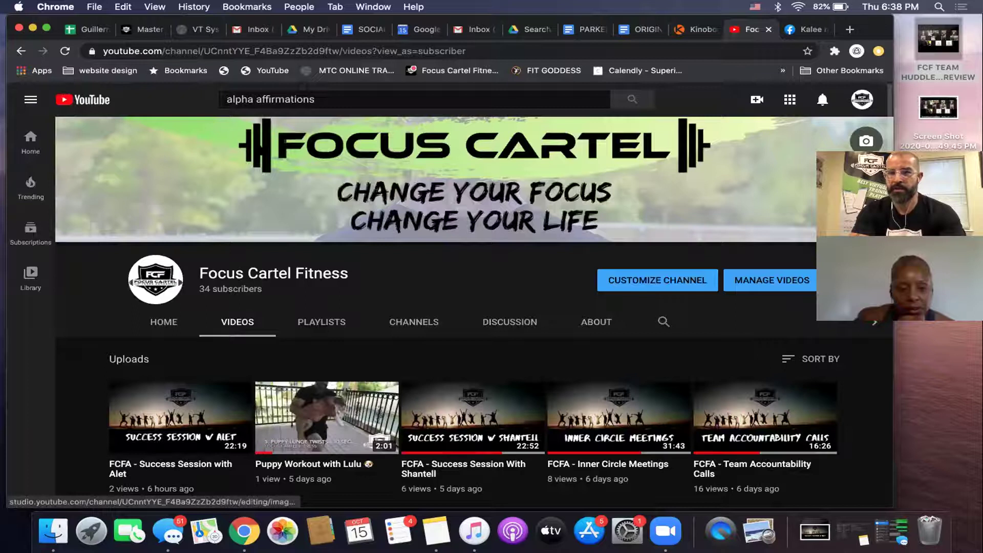
pyautogui.scroll(-5, 413, 312)
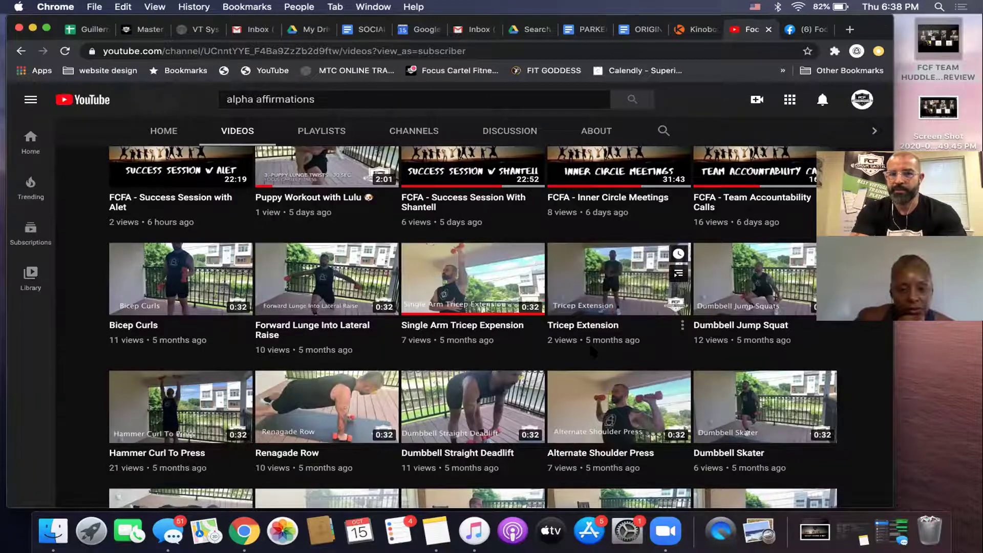
pyautogui.scroll(-1, 594, 351)
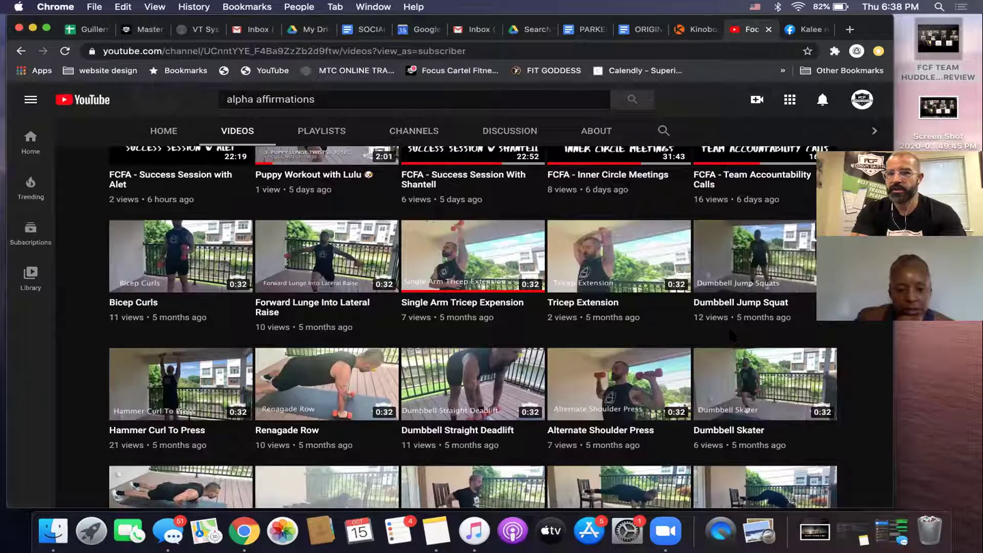
pyautogui.scroll(-1, 733, 336)
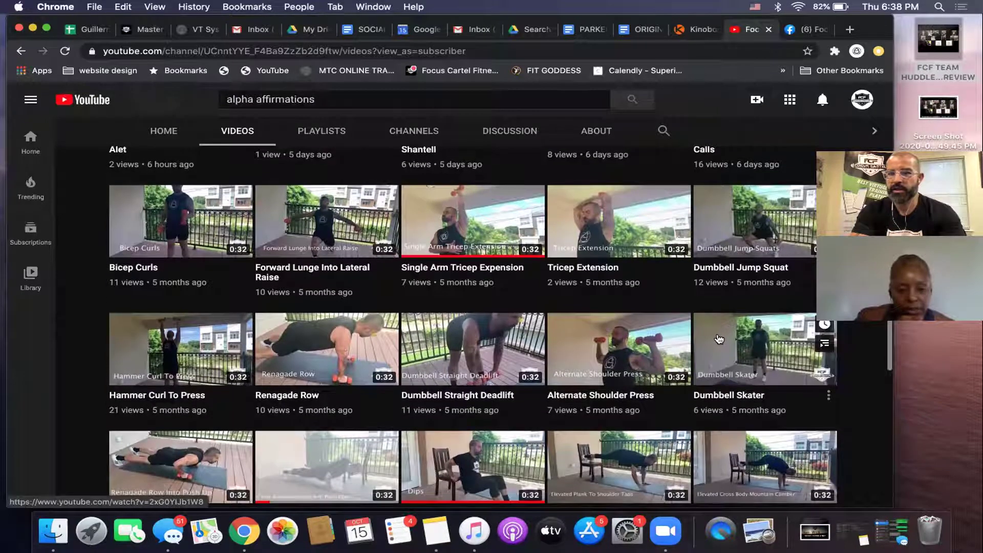
# Play the Renagade Row exercise video muted, pause it, and switch back to the Trainerize master workouts.
pyautogui.click(355, 360)
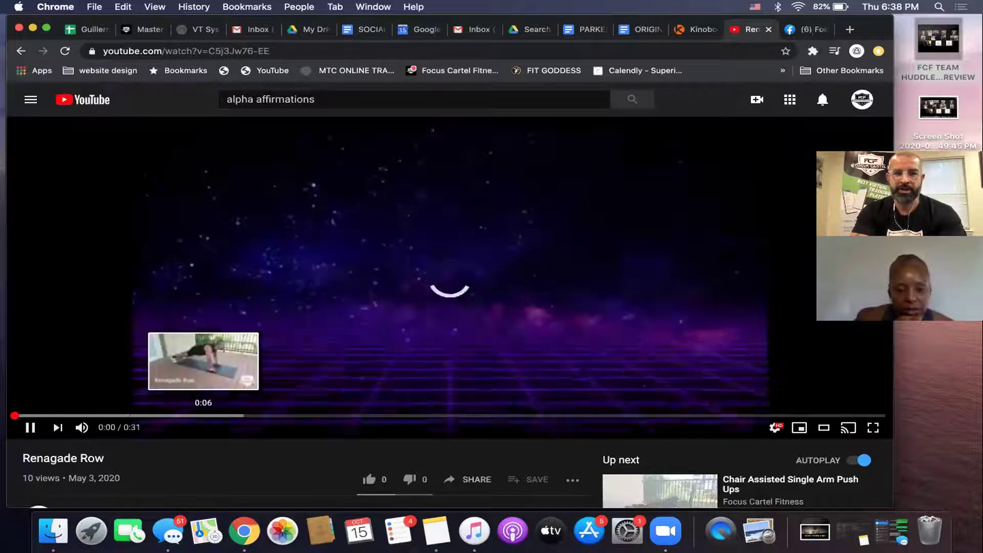
pyautogui.click(83, 428)
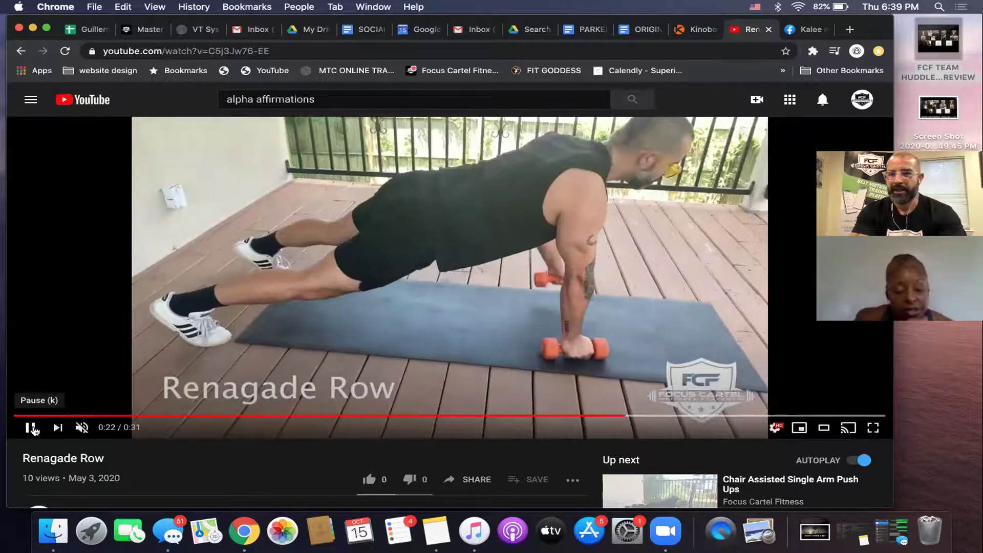
pyautogui.click(31, 428)
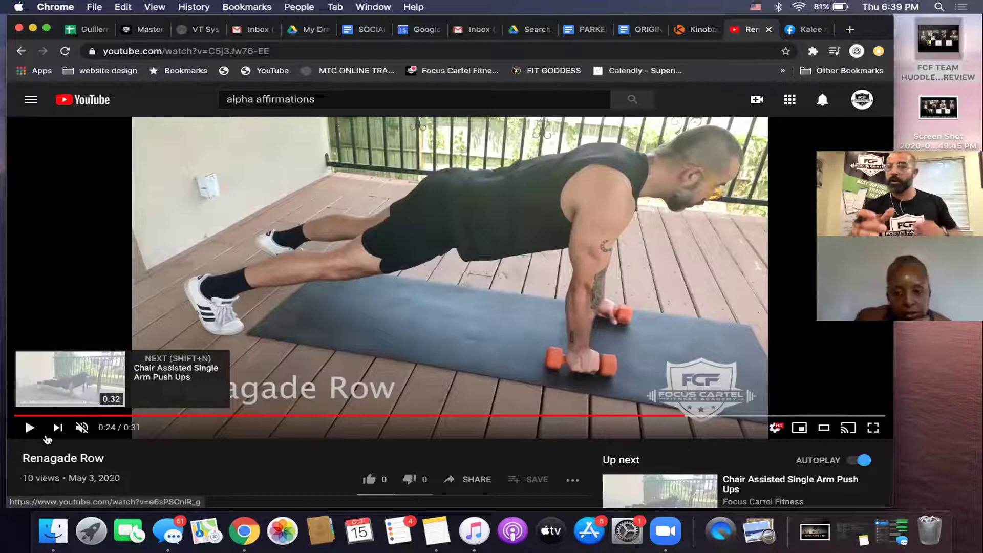
pyautogui.click(142, 31)
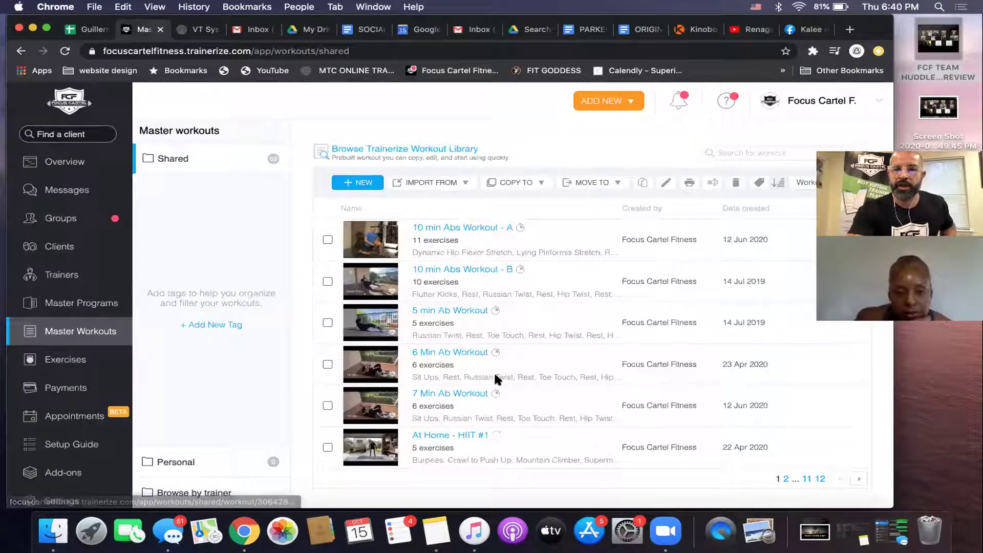
# View the second page of master workouts, then open the exercise library and search it for "banded".
pyautogui.click(785, 479)
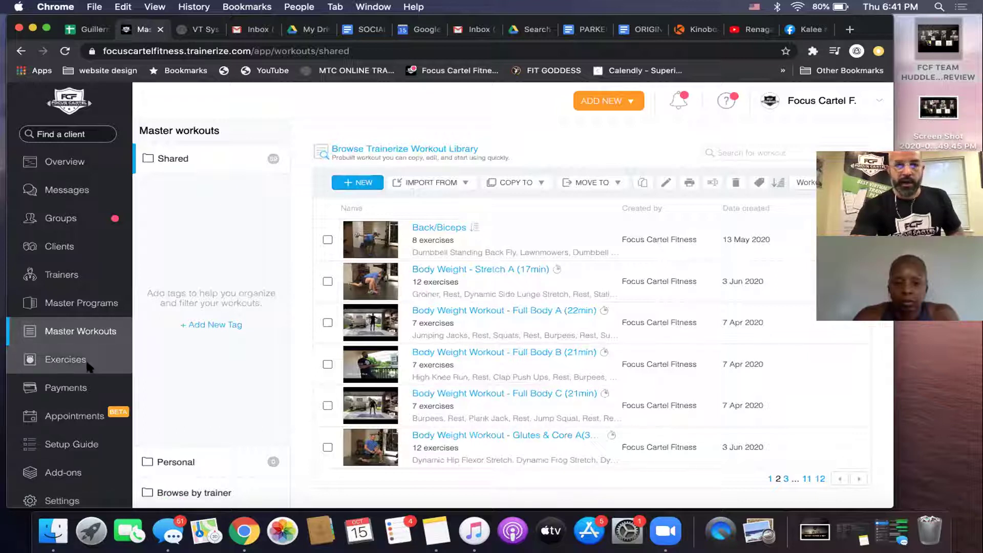
pyautogui.click(66, 360)
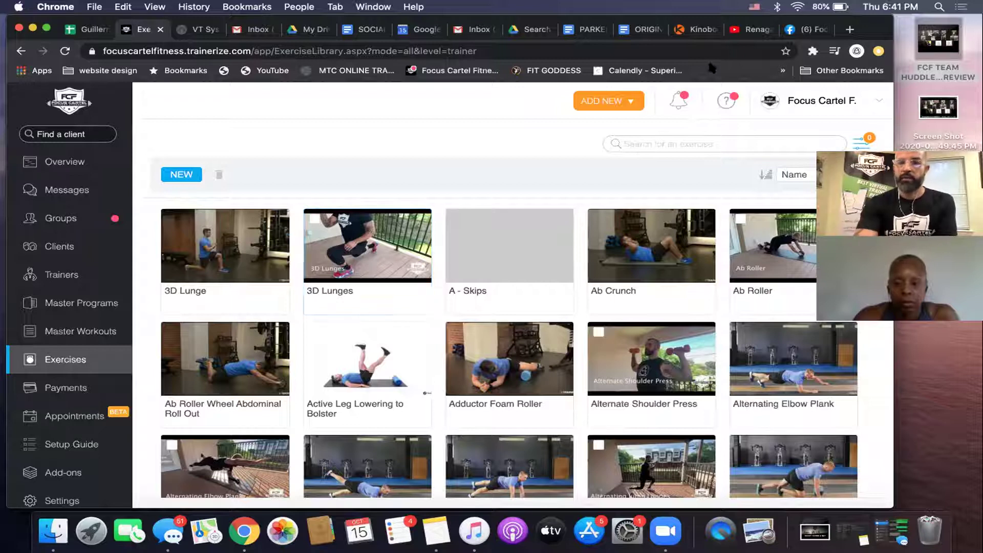
pyautogui.click(682, 139)
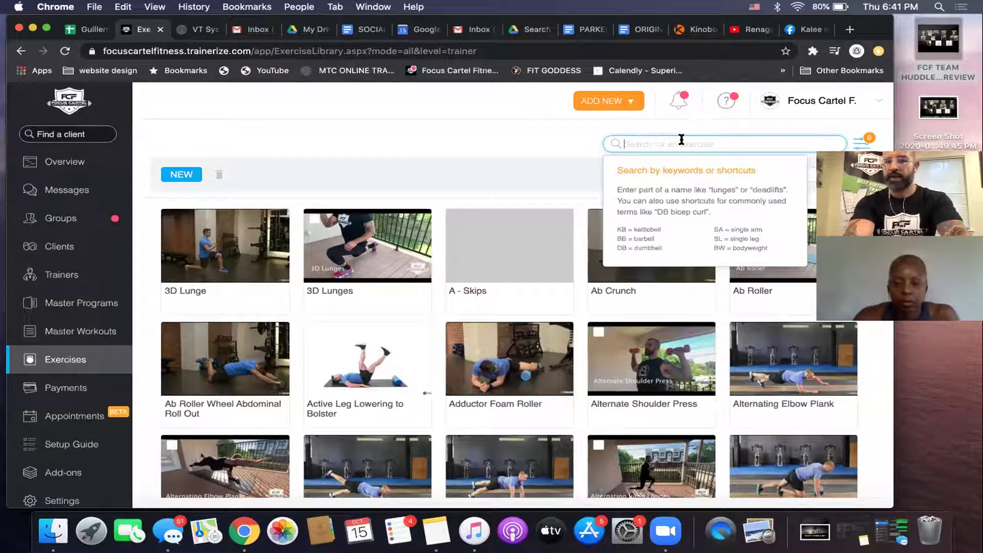
pyautogui.write('banded')
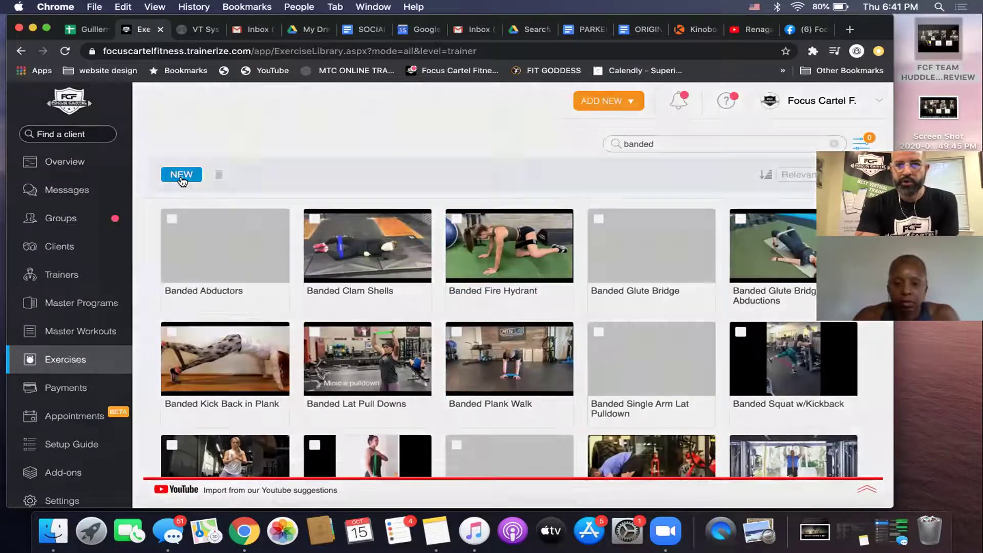
# Start a new library exercise and enter Banded Fire Hydrant as its title.
pyautogui.click(181, 175)
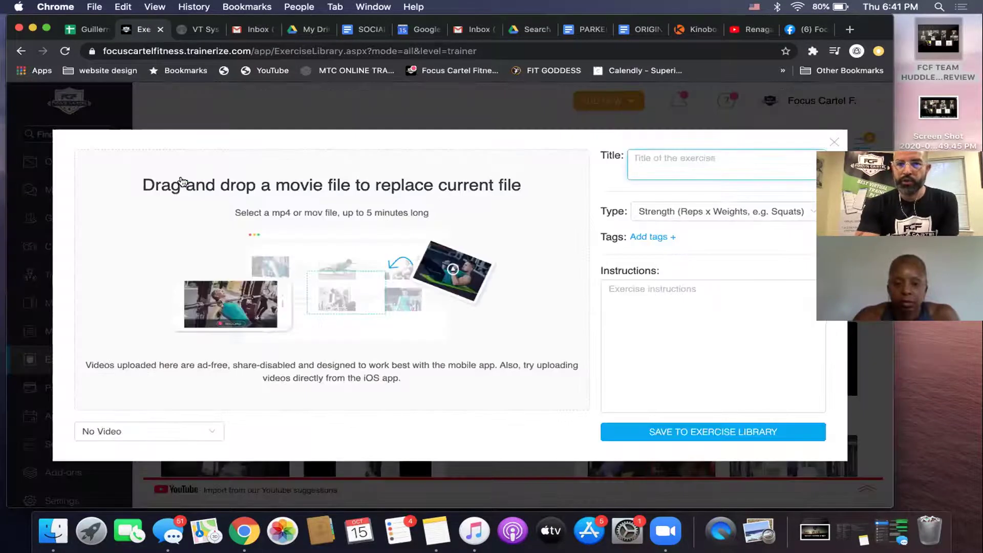
pyautogui.write('B')
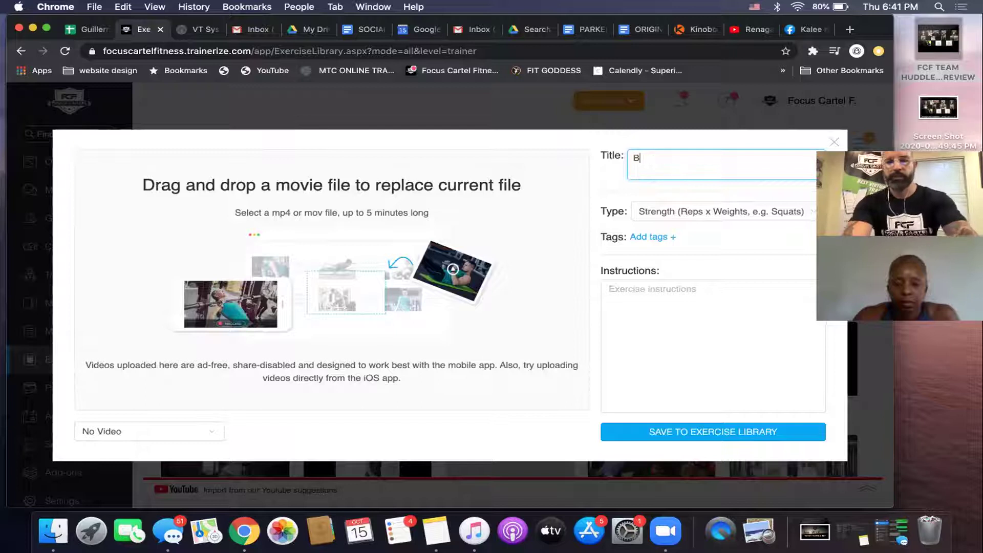
pyautogui.write('anded F')
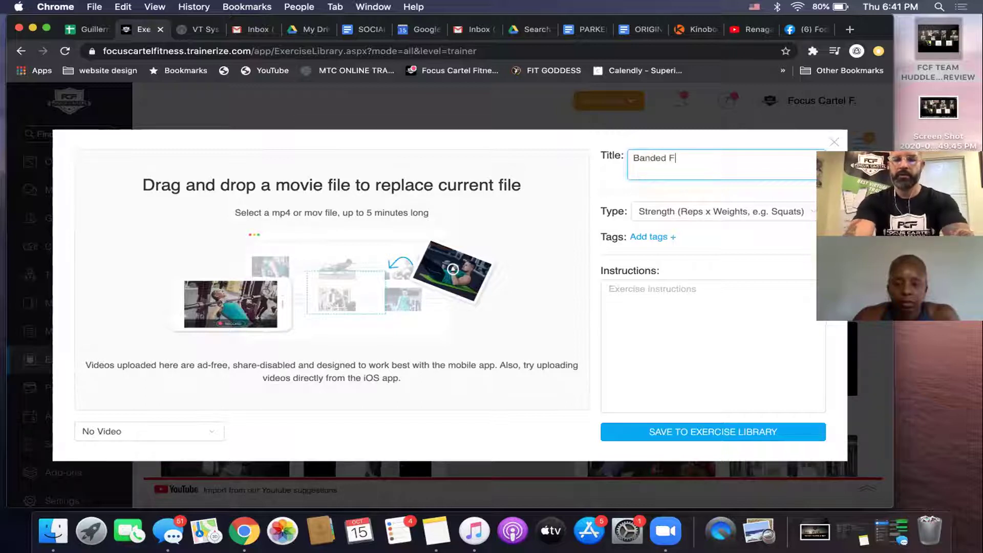
pyautogui.write('ire Hydrant')
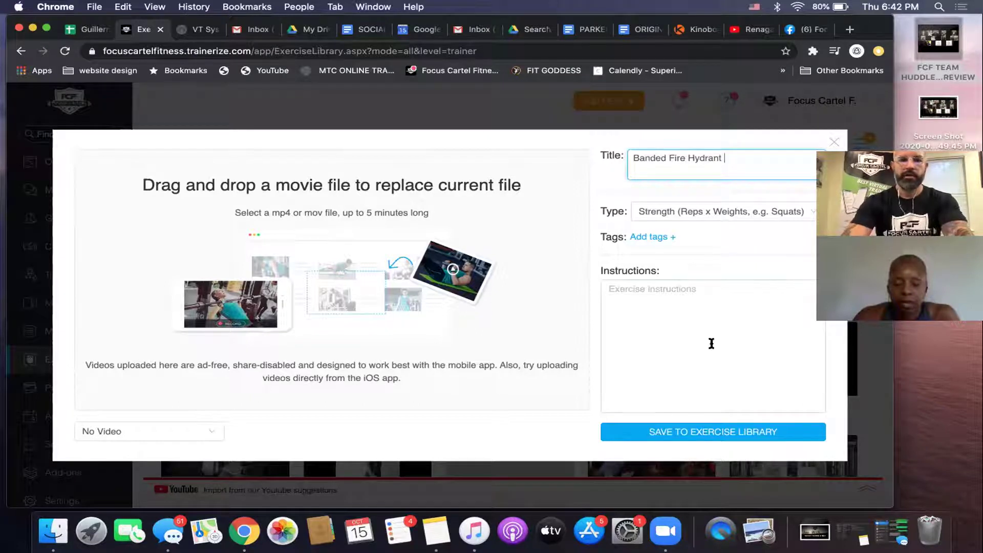
# Copy the web address of the Renagade Row video on YouTube and return to the new exercise form in Trainerize.
pyautogui.click(754, 33)
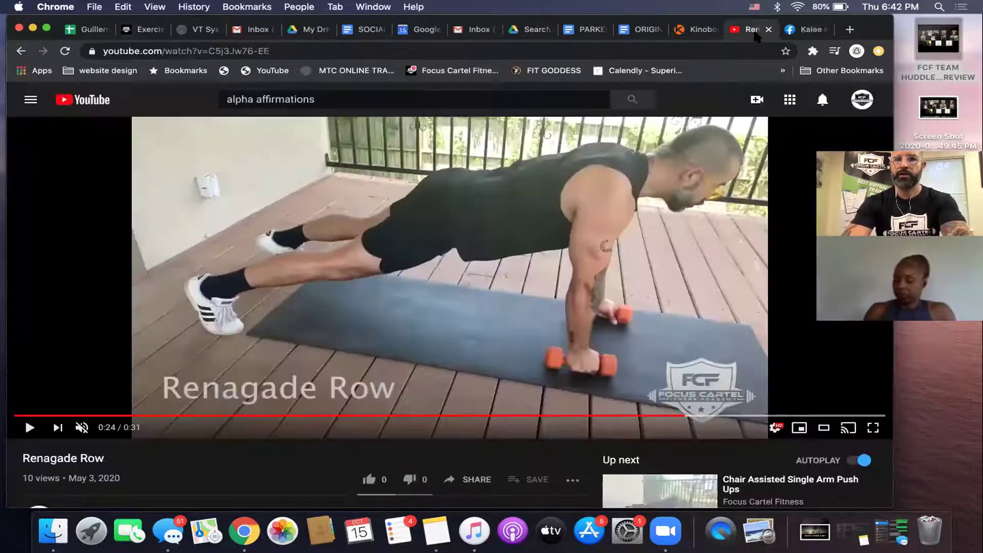
pyautogui.click(450, 49)
pyautogui.press('super+c')
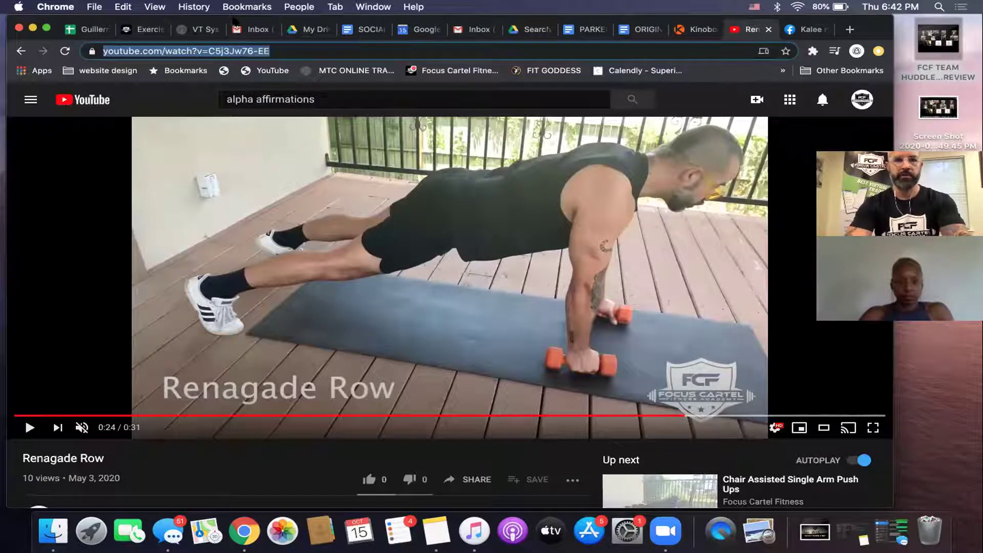
pyautogui.click(143, 29)
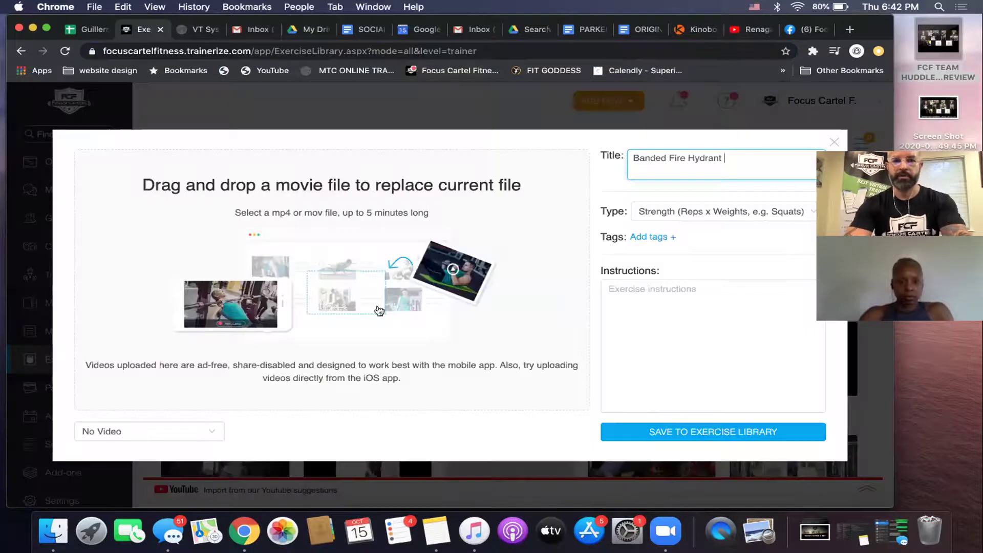
# Set the exercise's video source to YouTube Video with the copied Renagade Row link, and close the form without saving.
pyautogui.click(210, 434)
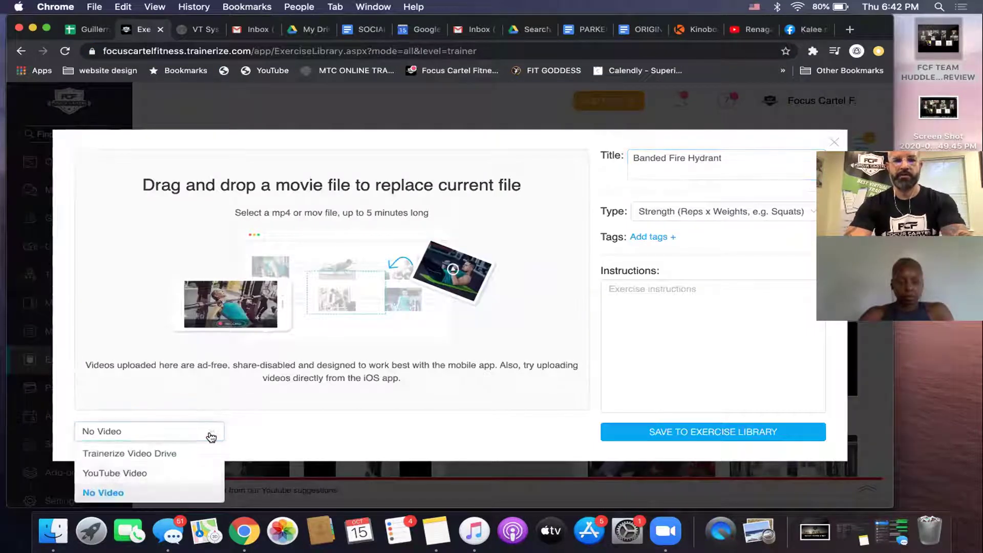
pyautogui.click(196, 454)
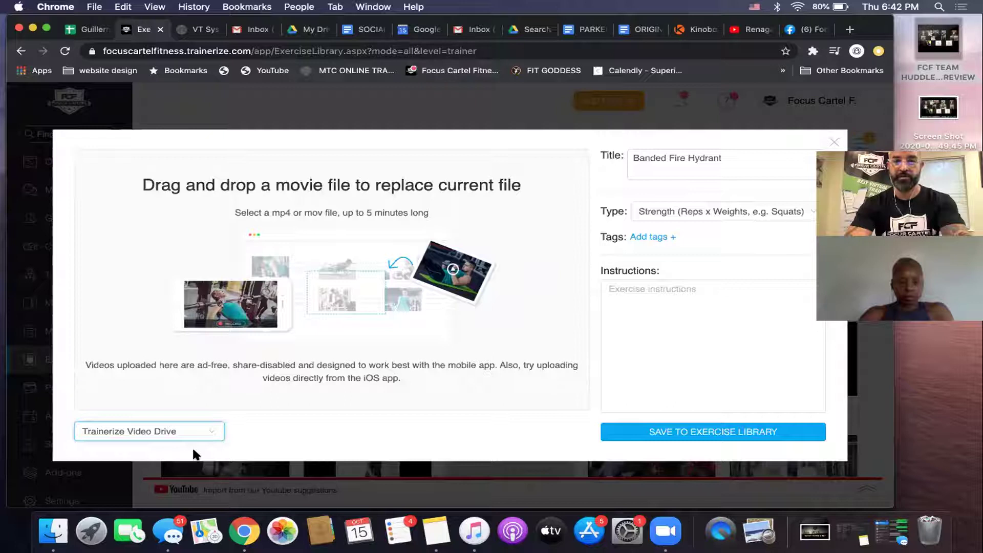
pyautogui.click(200, 433)
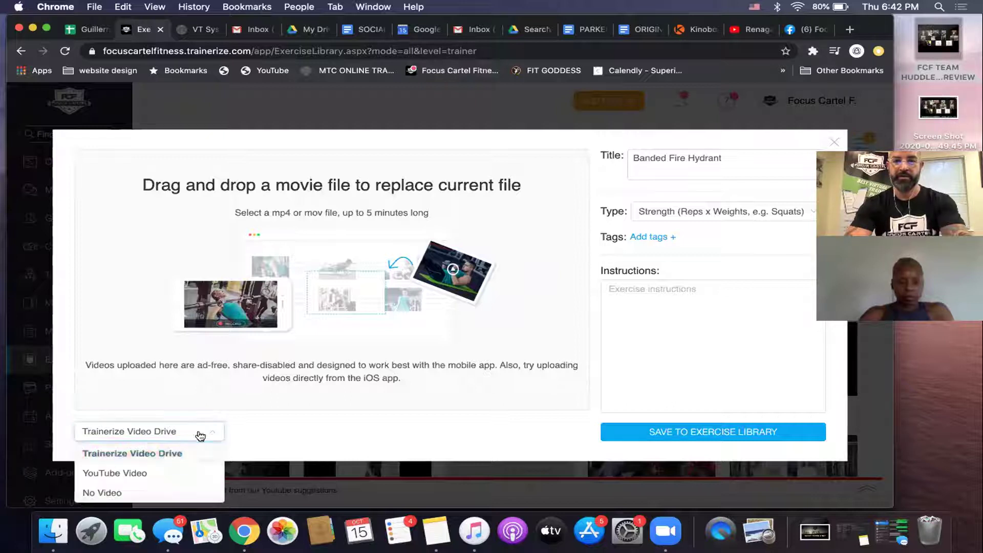
pyautogui.click(174, 474)
pyautogui.tripleClick(297, 429)
pyautogui.press('super+v')
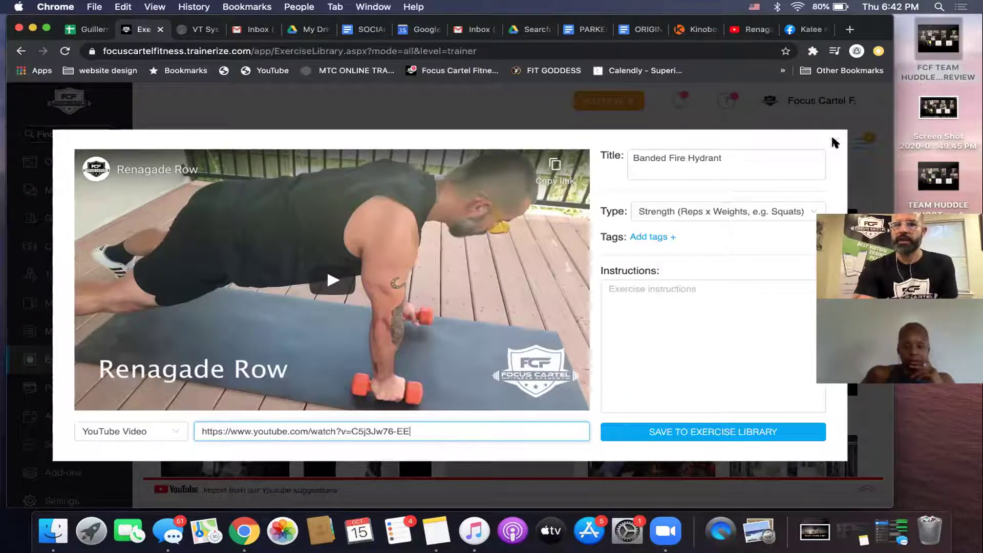
pyautogui.click(836, 142)
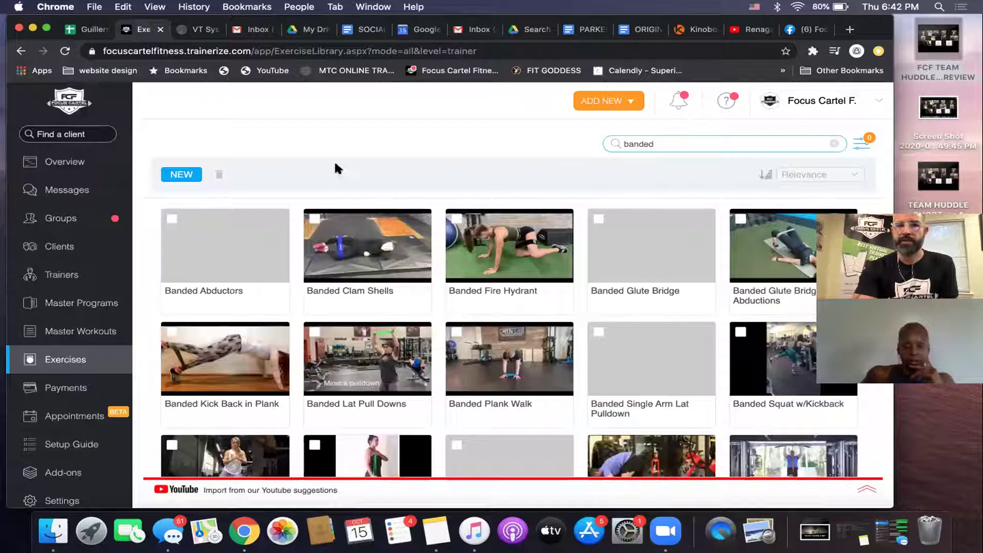
# Clear the exercise search and browse the library from the first exercises through the banded, barbell and battle rope ones.
pyautogui.click(836, 142)
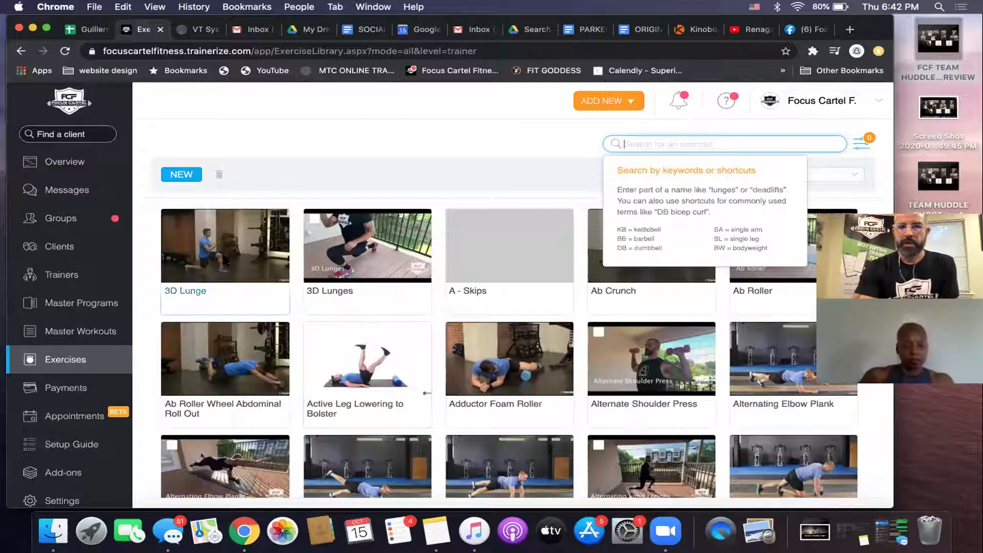
pyautogui.scroll(-7, 309, 343)
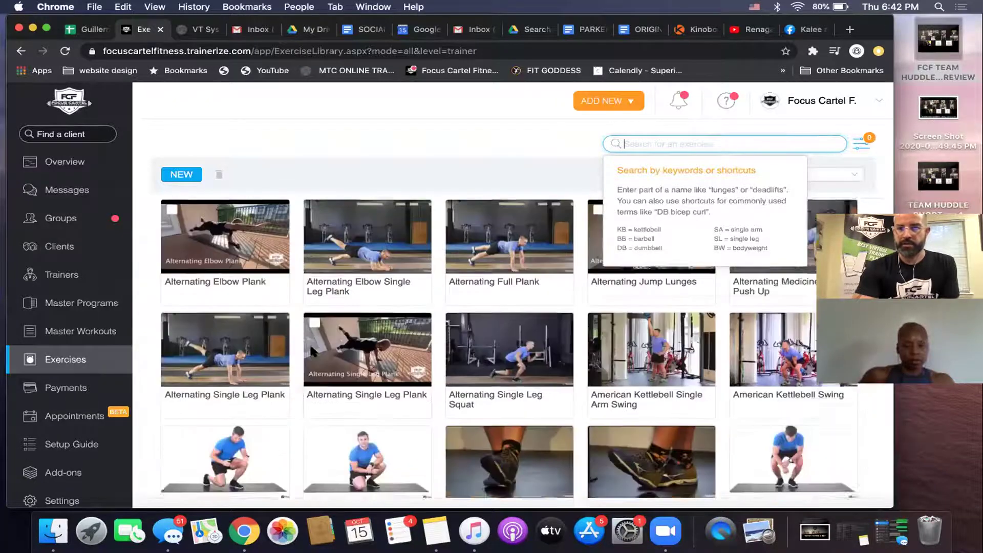
pyautogui.scroll(-6, 311, 347)
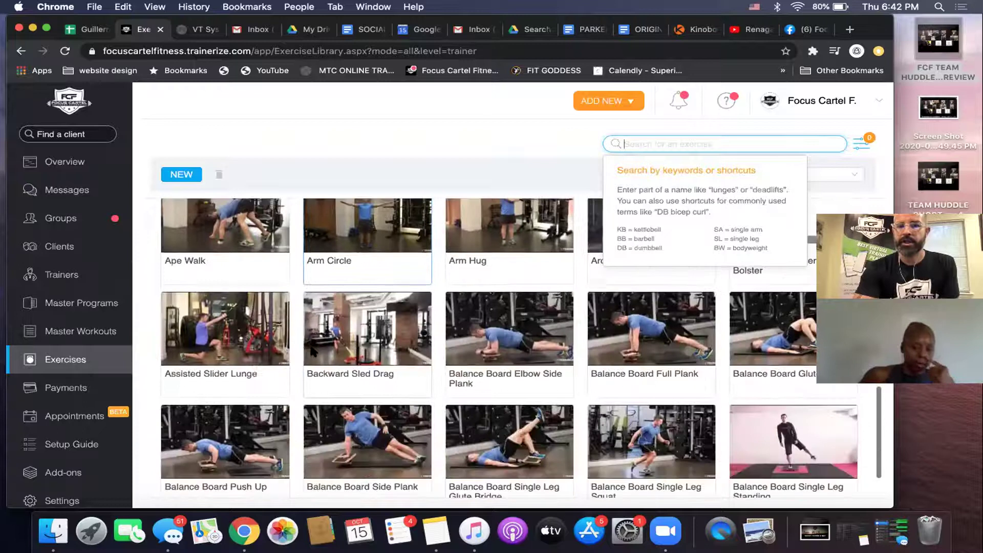
pyautogui.scroll(-1, 312, 352)
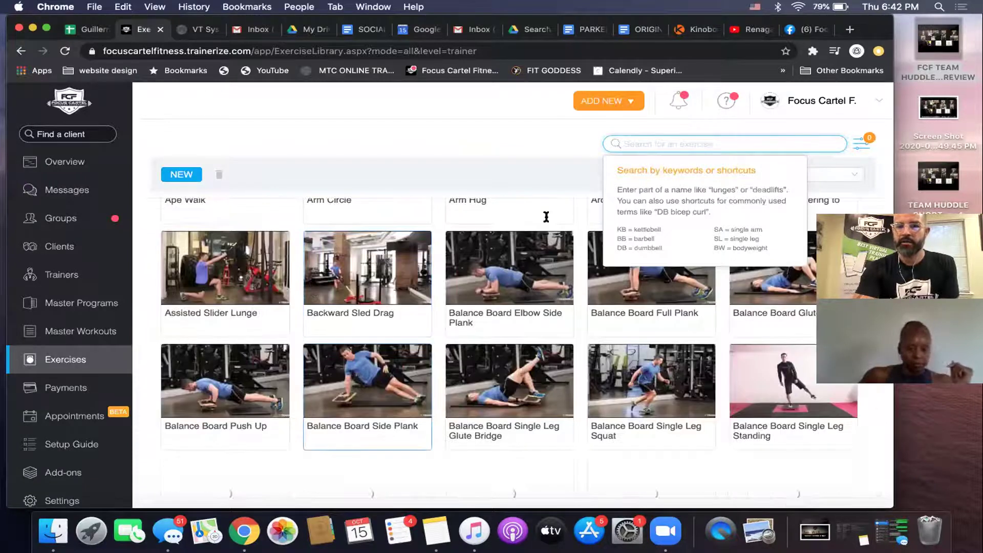
pyautogui.scroll(-8, 574, 451)
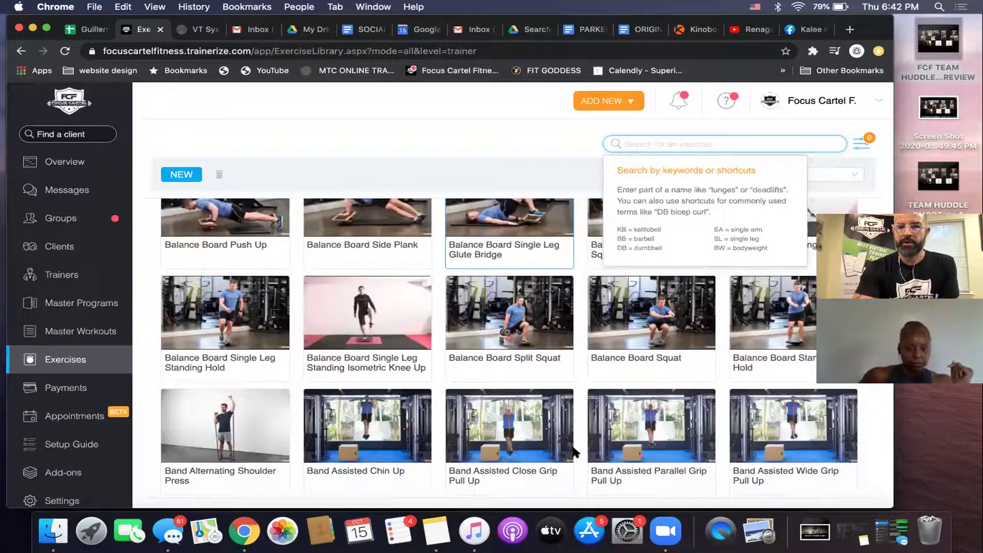
pyautogui.scroll(-10, 575, 452)
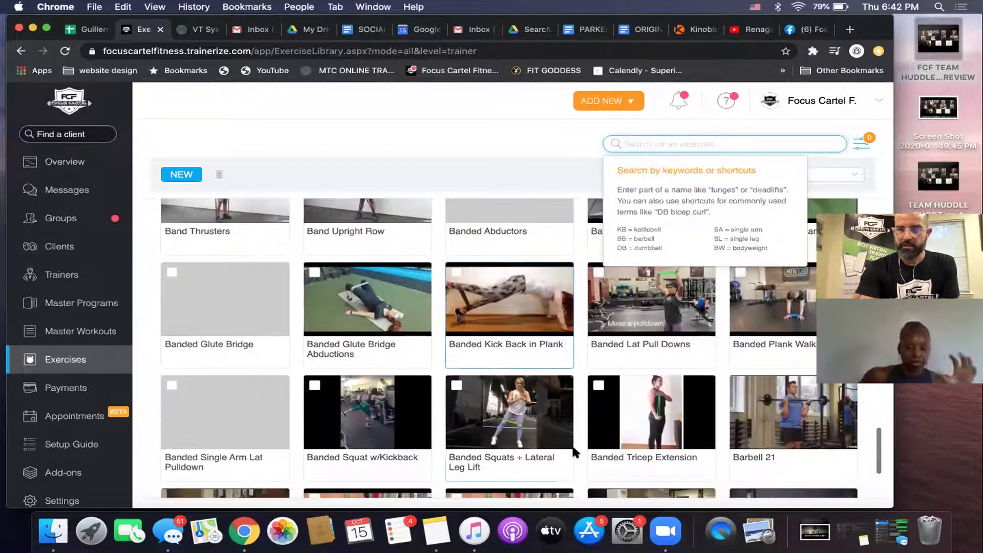
pyautogui.scroll(-1, 572, 448)
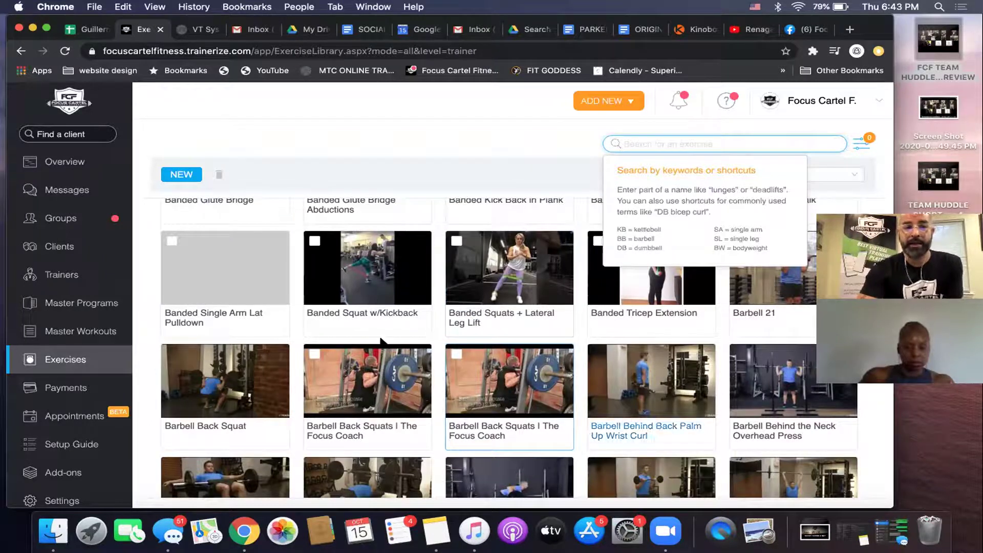
pyautogui.click(523, 162)
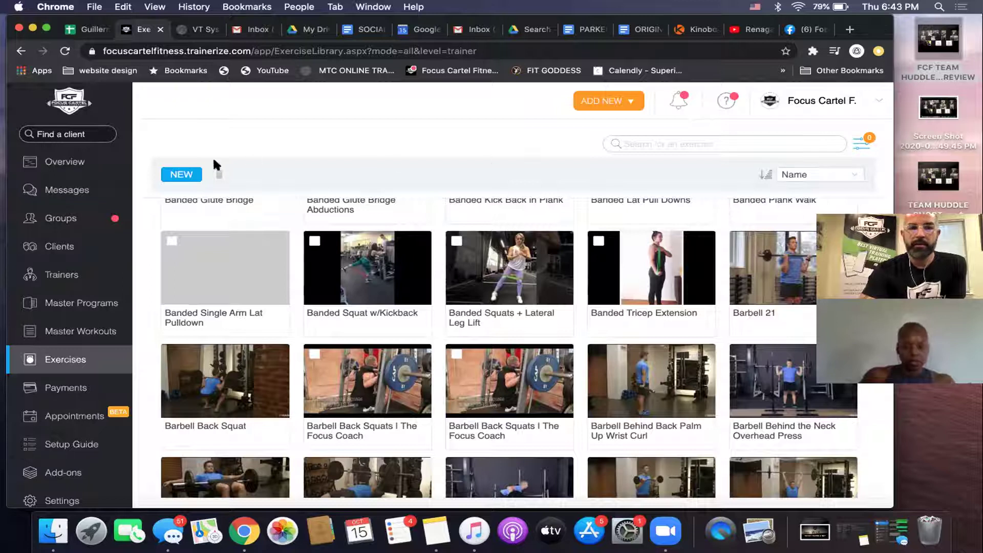
pyautogui.scroll(-7, 572, 334)
pyautogui.scroll(-10, 572, 333)
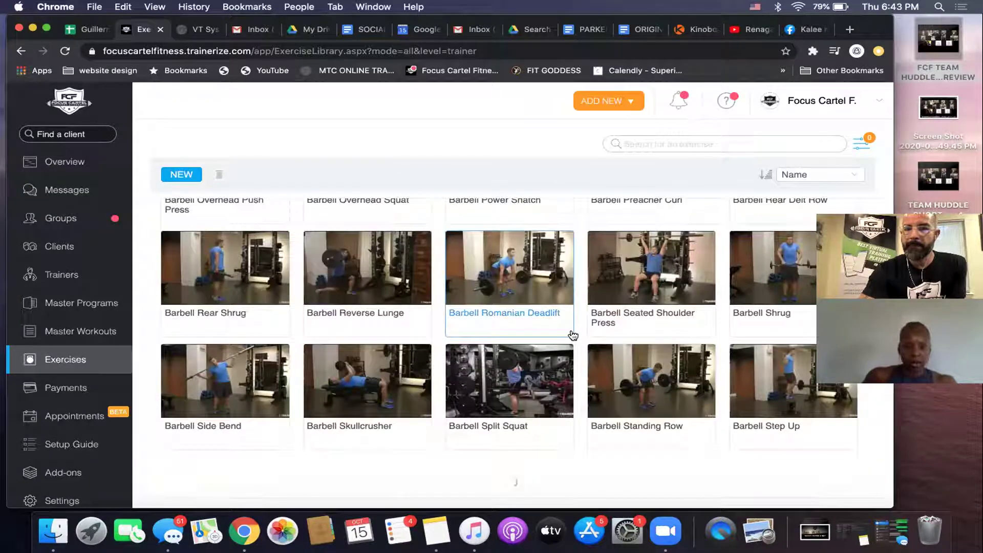
pyautogui.scroll(-15, 571, 333)
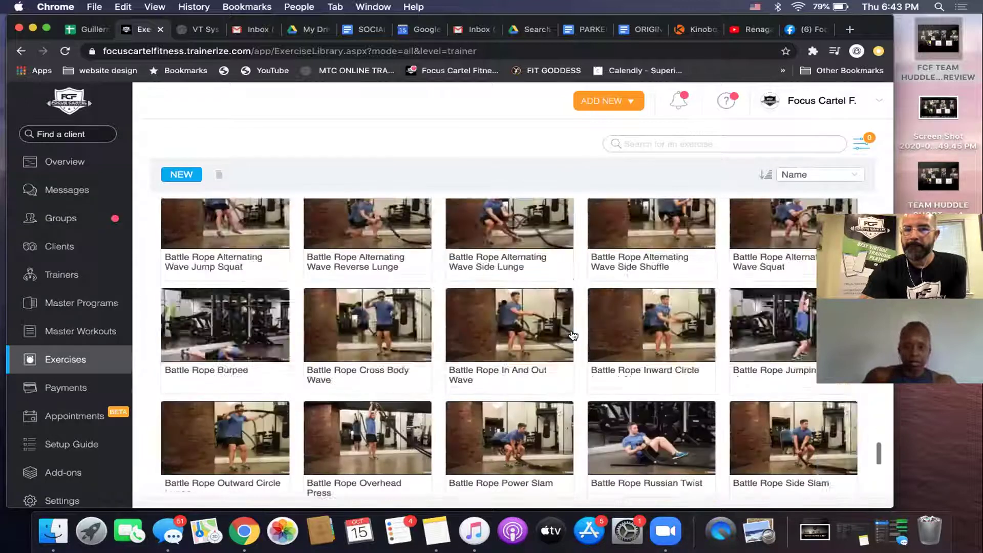
pyautogui.scroll(-3, 572, 335)
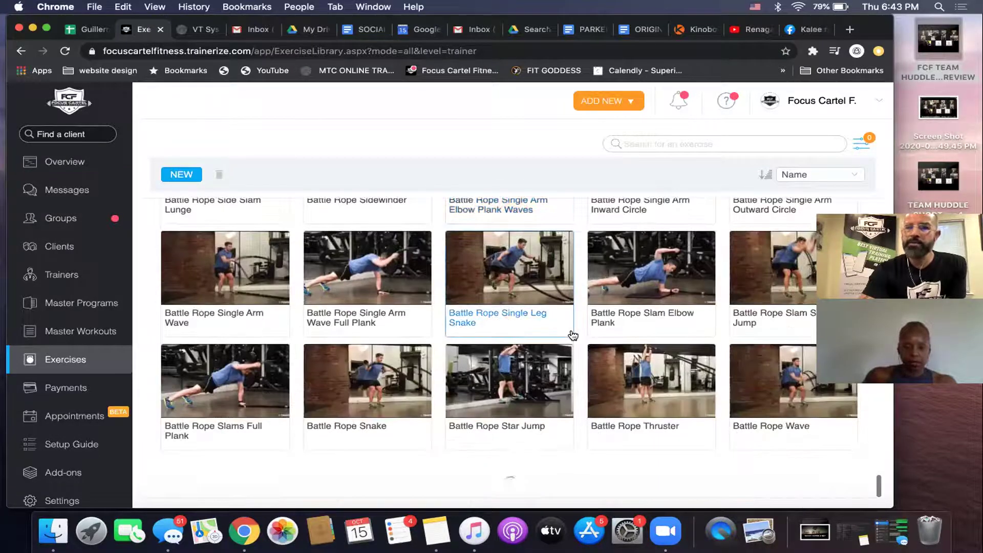
pyautogui.scroll(6, 572, 335)
pyautogui.scroll(20, 572, 336)
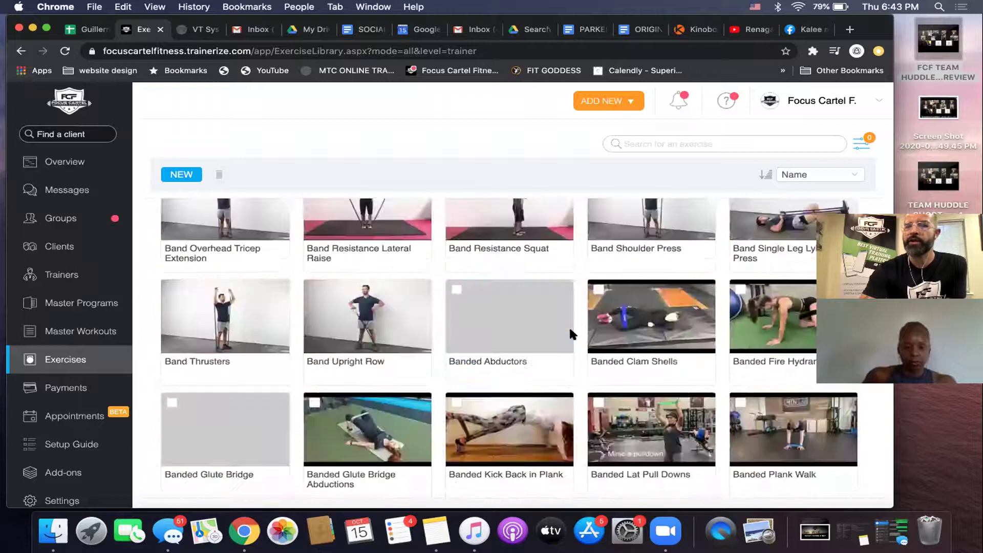
pyautogui.scroll(10, 569, 326)
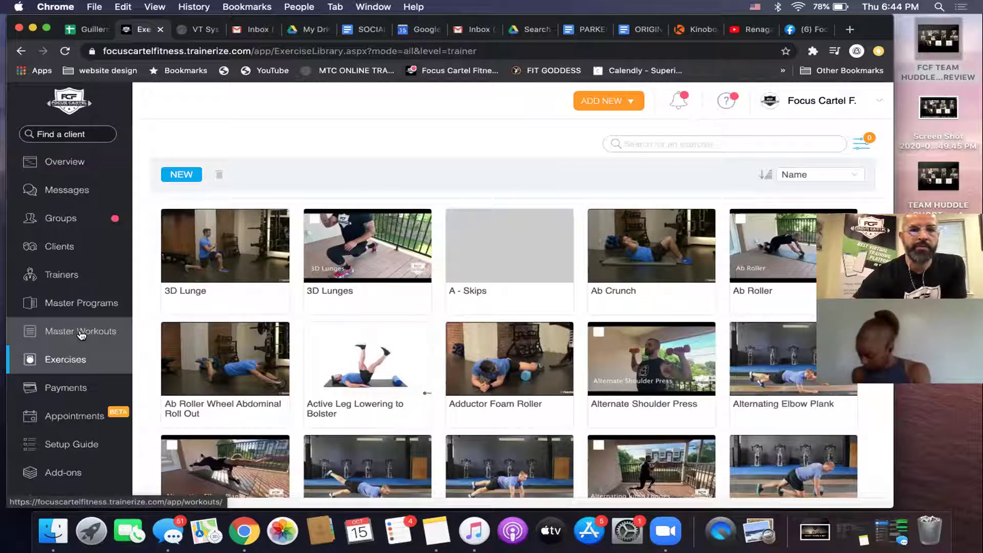
# Search the master workouts for "full", view Body Weight Workout - Full Body A (22min), and return to the list.
pyautogui.click(80, 333)
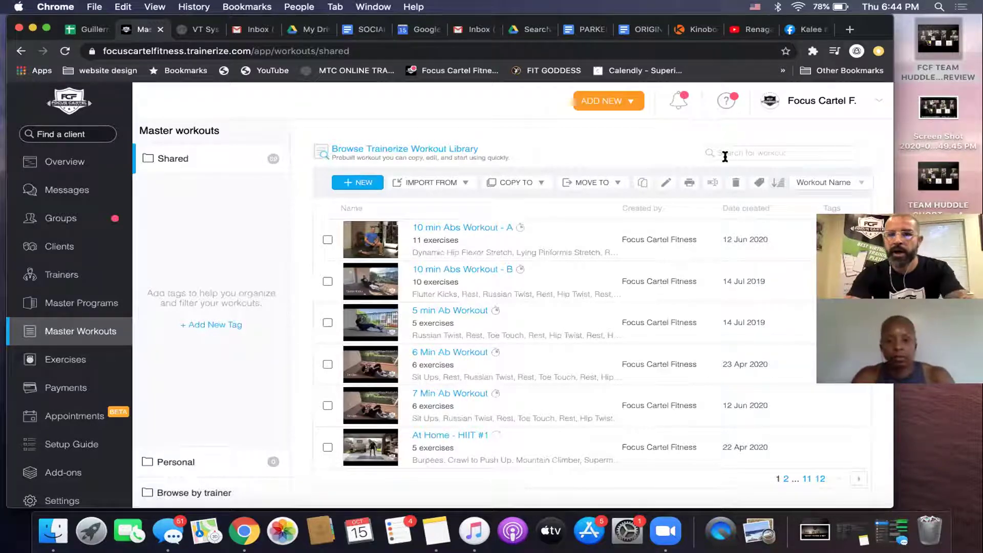
pyautogui.click(743, 153)
pyautogui.write('full')
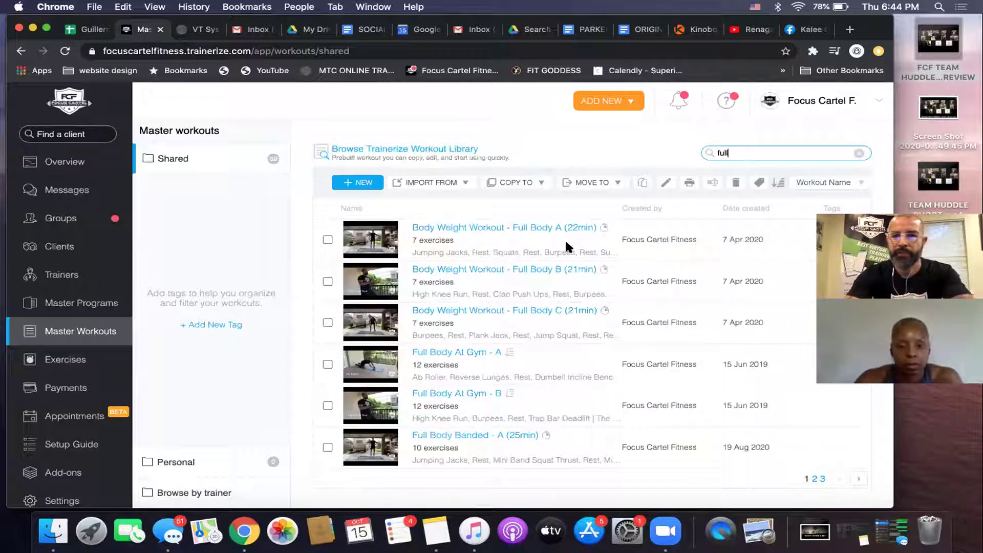
pyautogui.click(520, 227)
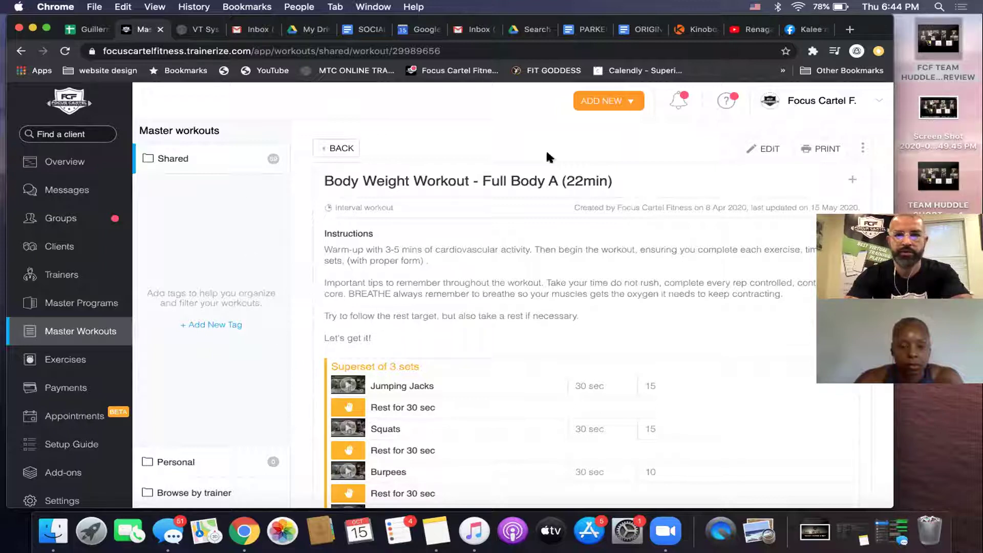
pyautogui.click(339, 148)
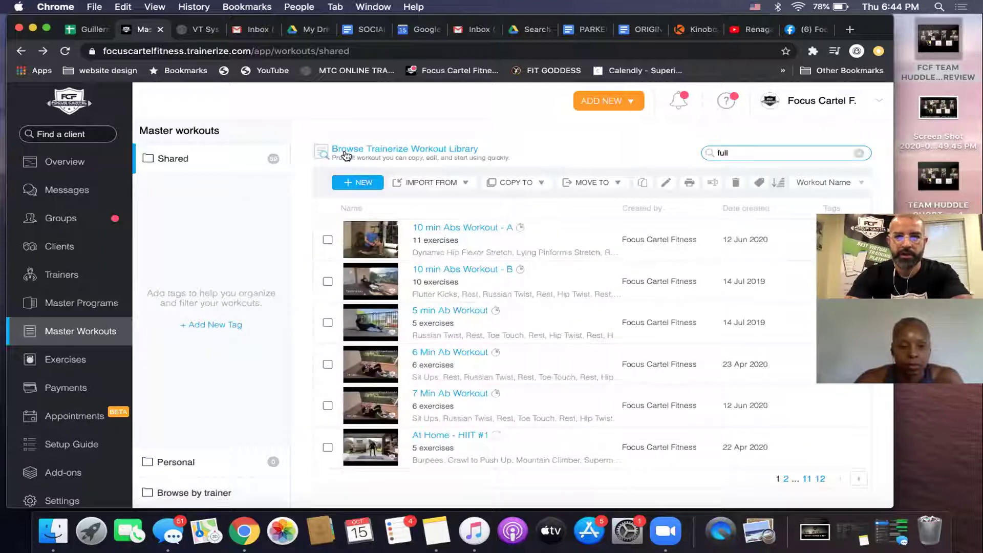
# Create a new Interval master workout named "FB BW 1" and start building it.
pyautogui.click(361, 183)
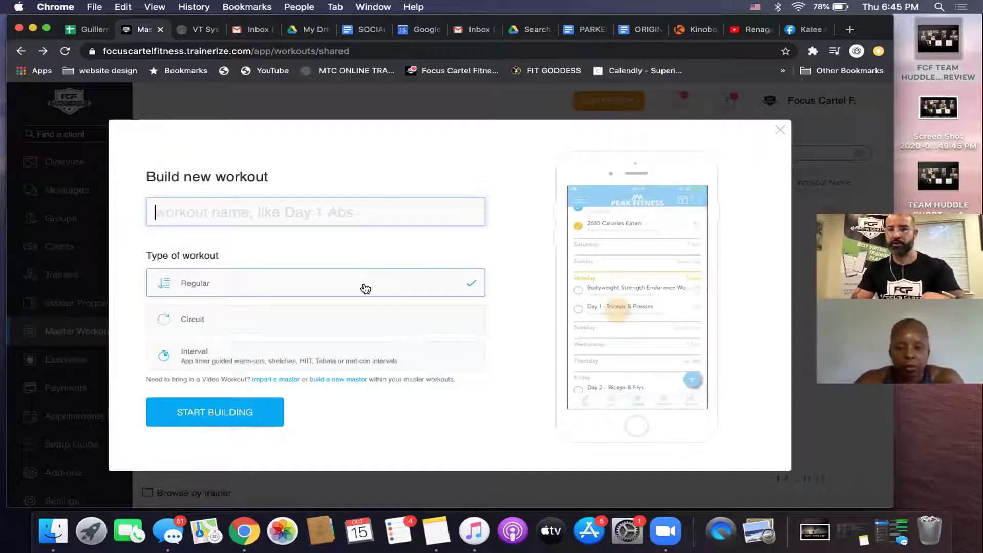
pyautogui.click(349, 355)
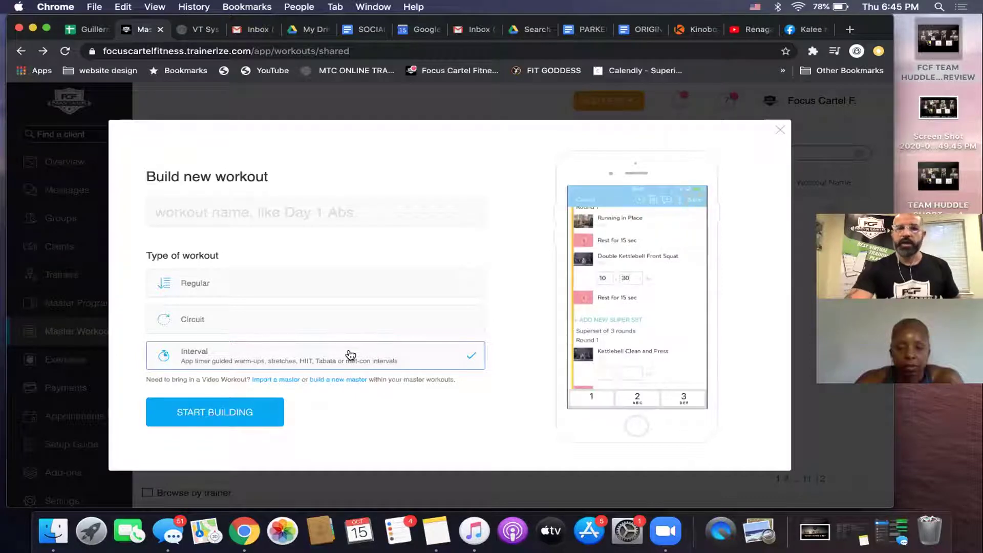
pyautogui.click(236, 412)
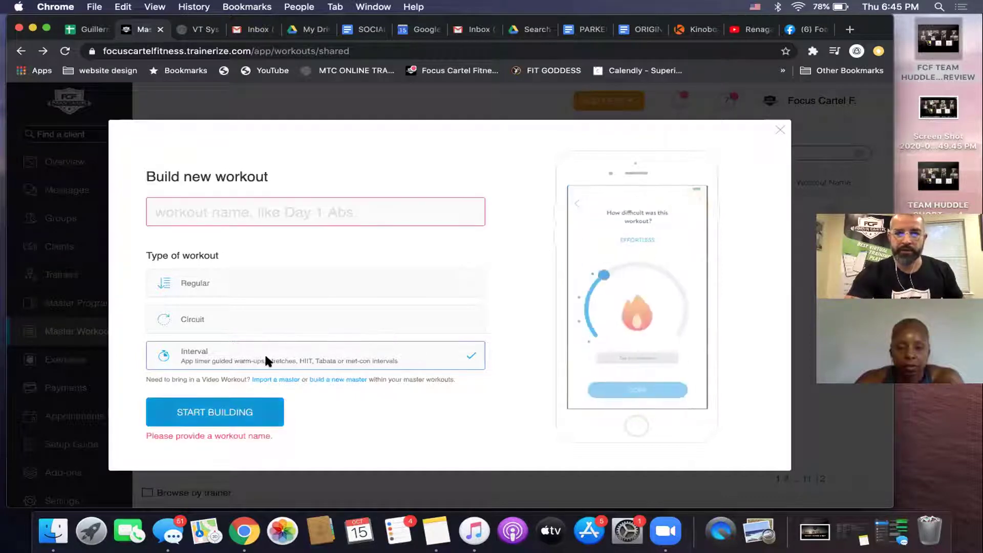
pyautogui.click(326, 210)
pyautogui.write('F')
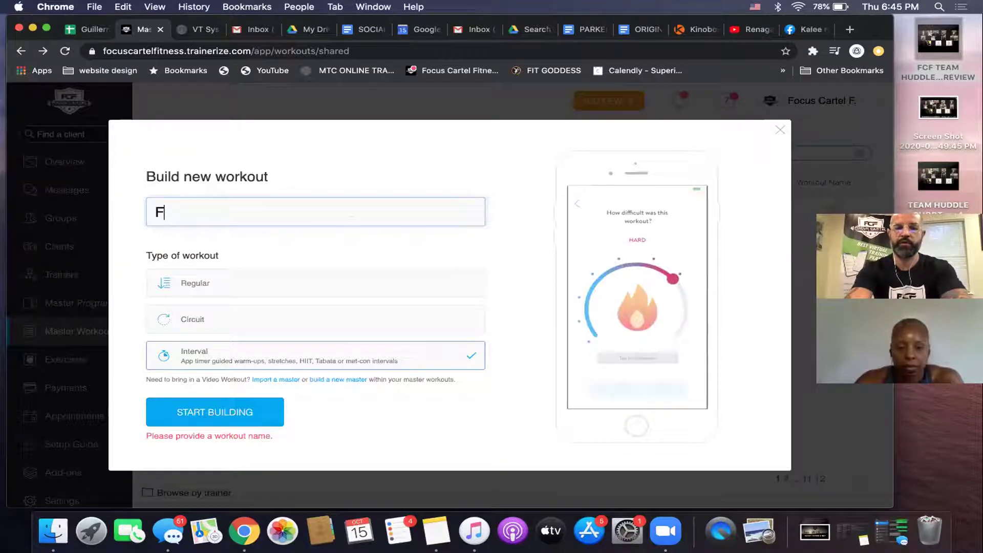
pyautogui.write('B BW 1')
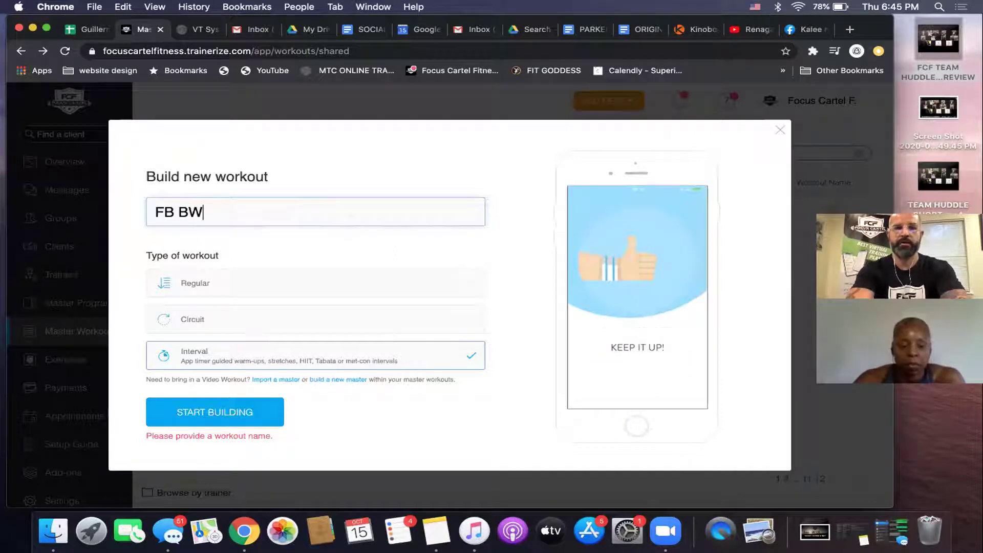
pyautogui.click(211, 414)
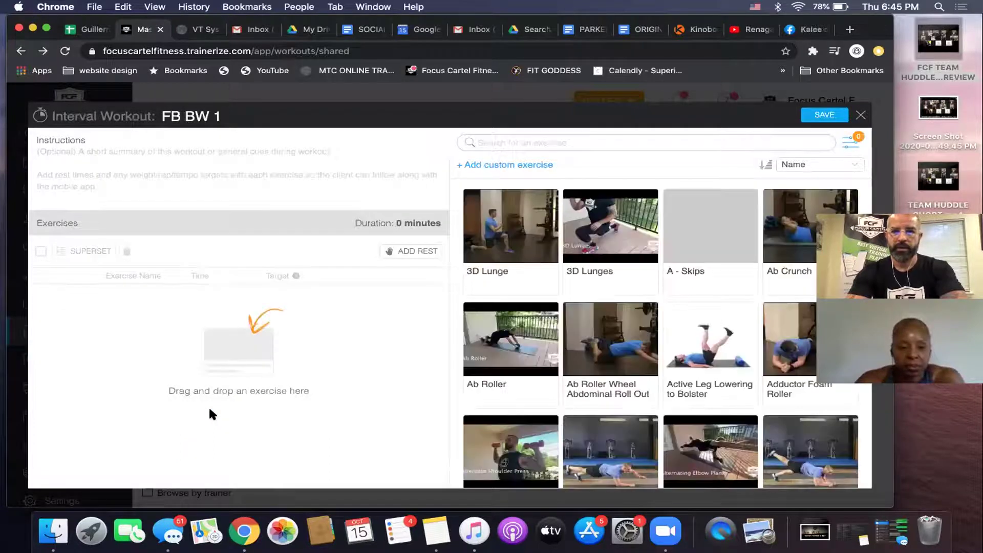
# Search the exercises for "jumping jacks" and add Jumping Jack to the workout with a time of 30 sec.
pyautogui.click(552, 142)
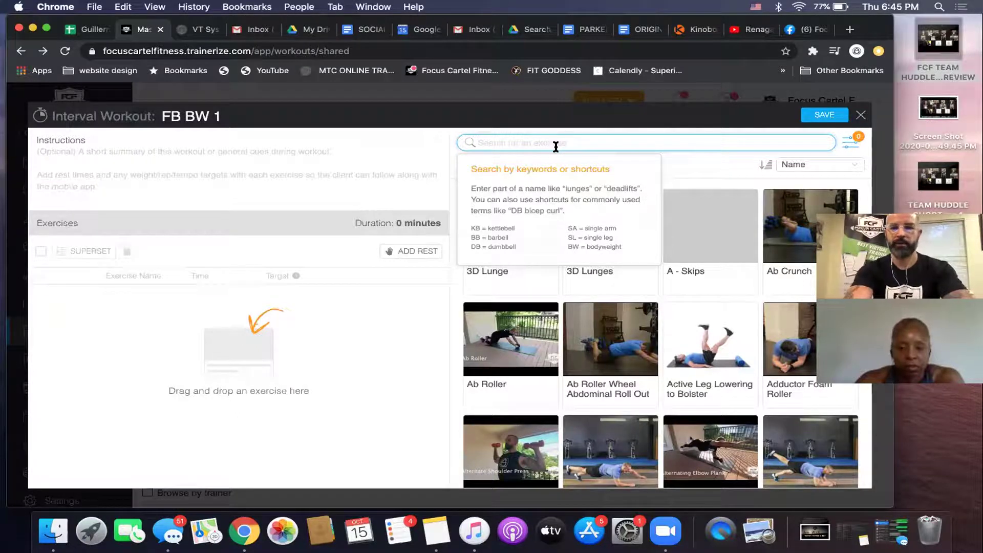
pyautogui.write('j')
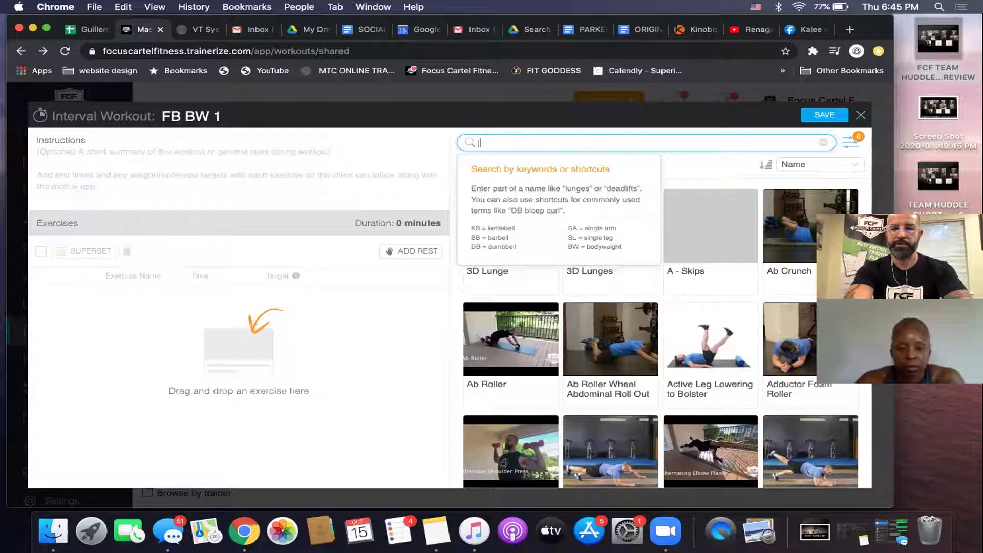
pyautogui.write('umping jacks')
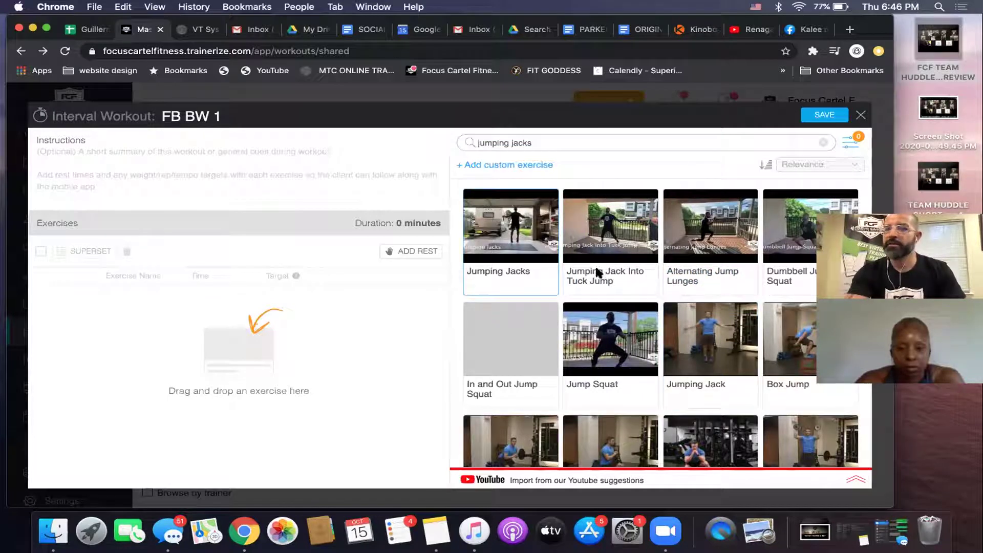
pyautogui.moveTo(710, 353); pyautogui.dragTo(280, 357)
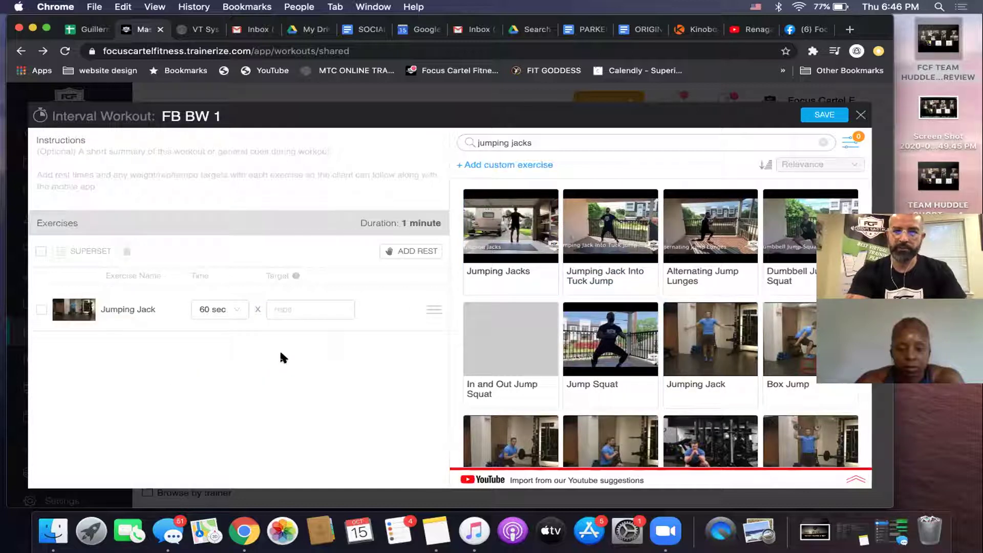
pyautogui.click(231, 310)
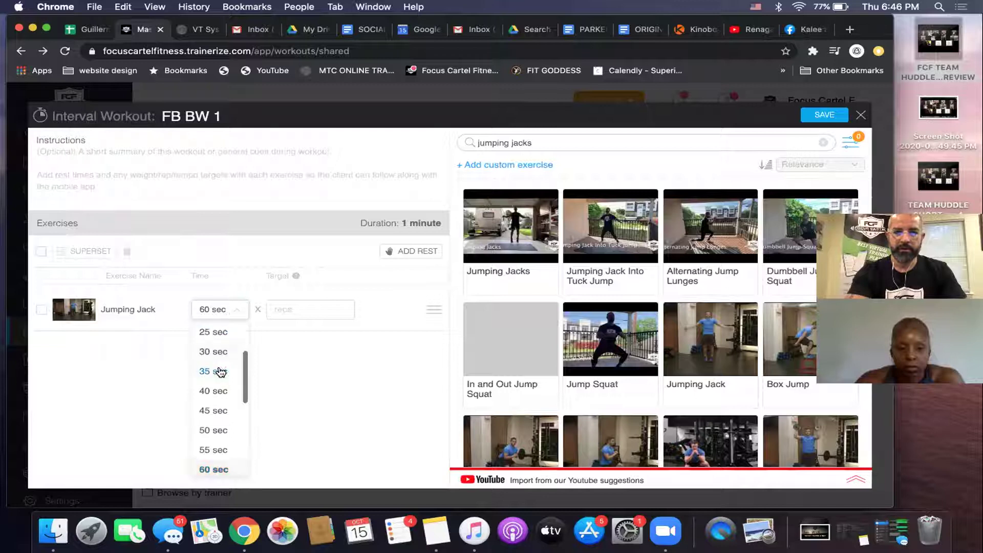
pyautogui.click(215, 351)
pyautogui.click(308, 309)
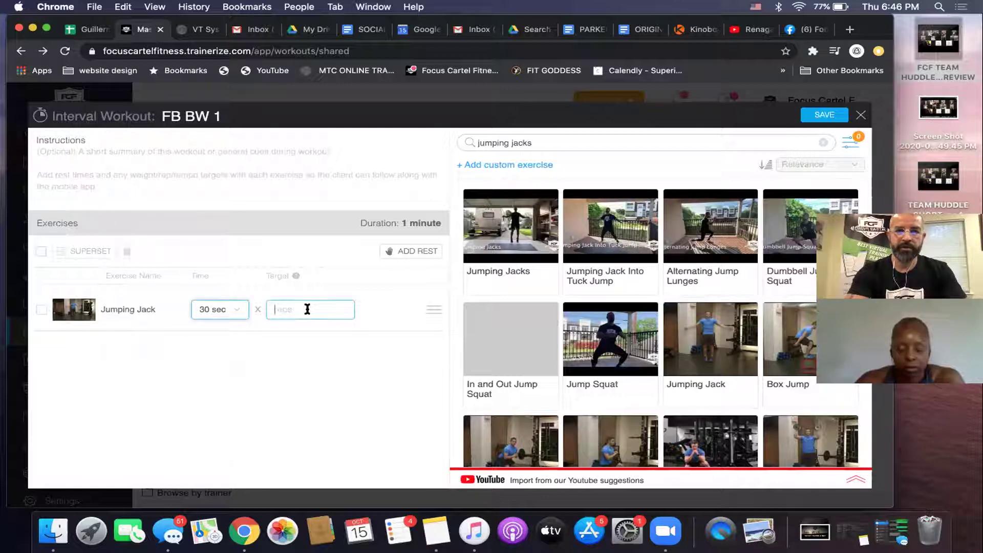
# Add a rest after the Jumping Jack exercise and set its time to 30 sec.
pyautogui.click(422, 252)
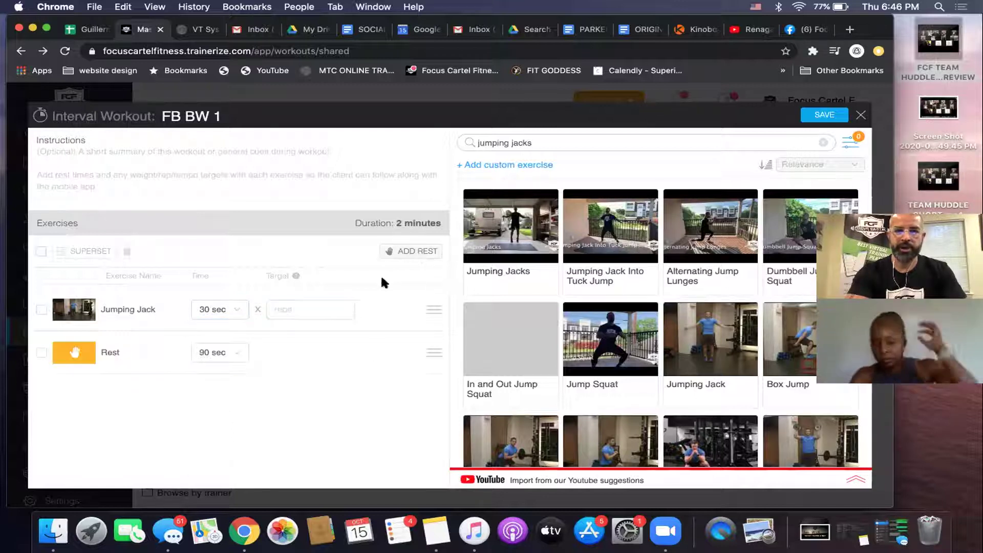
pyautogui.click(228, 353)
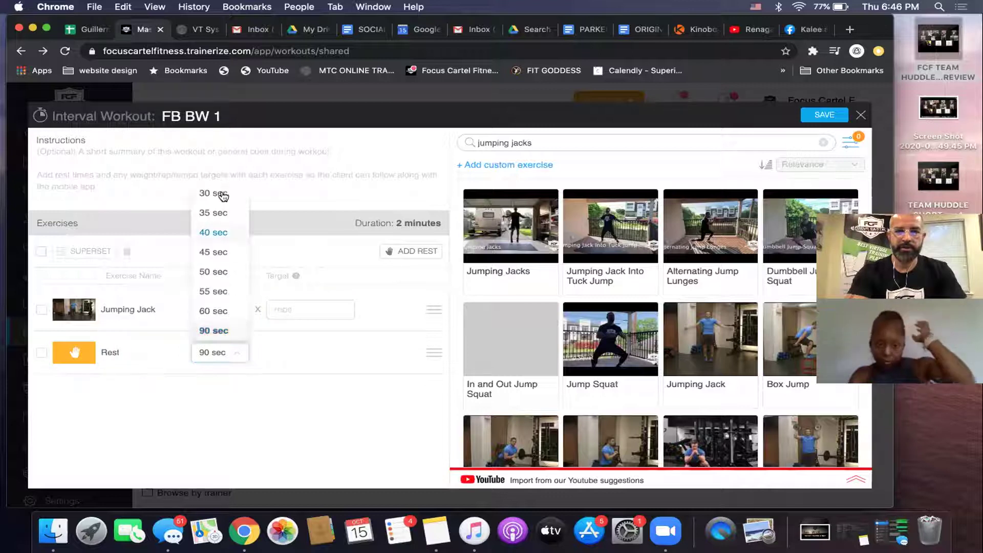
pyautogui.click(220, 194)
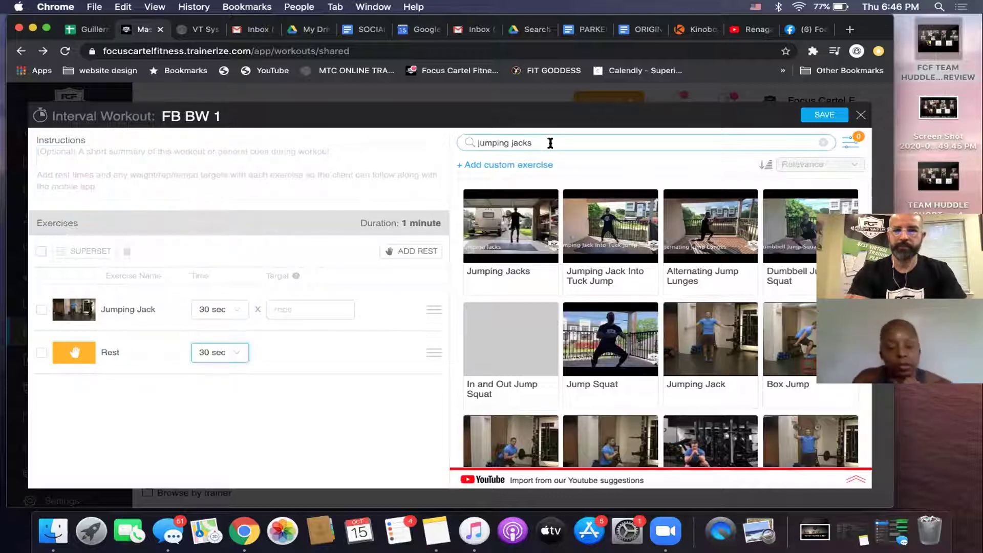
# Find the High Knee Run exercise with "high knee", add it at 30 sec, and put a rest after it.
pyautogui.click(551, 143)
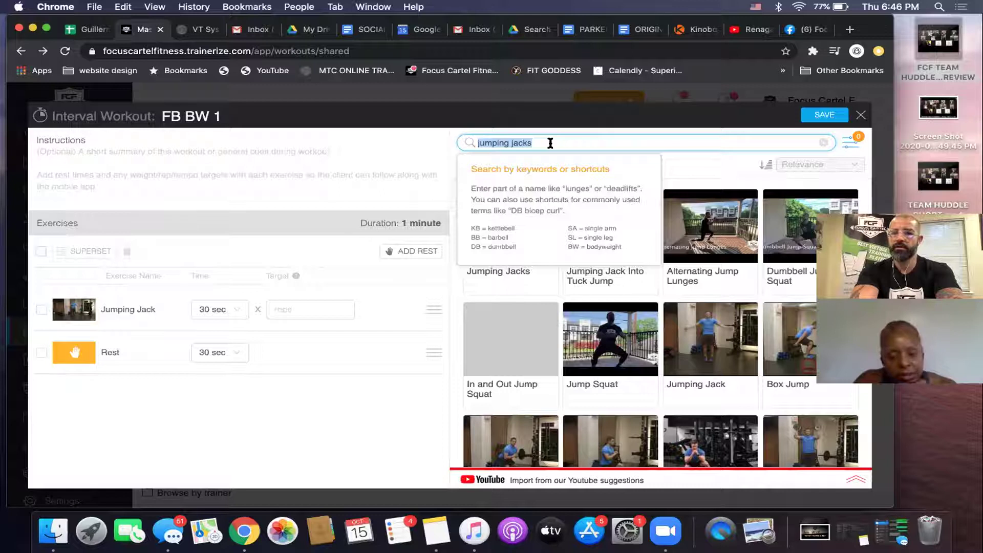
pyautogui.write('high knee')
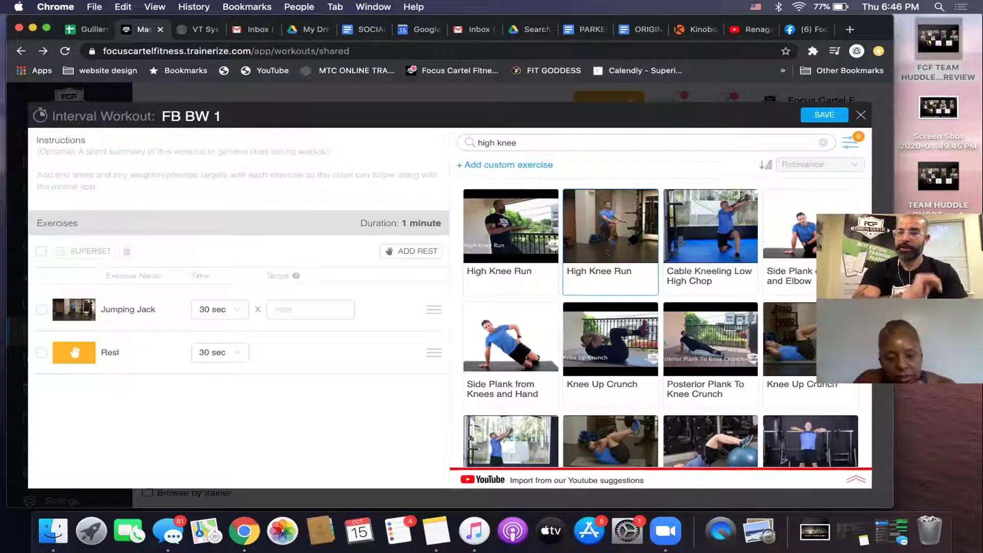
pyautogui.moveTo(633, 239); pyautogui.dragTo(234, 422)
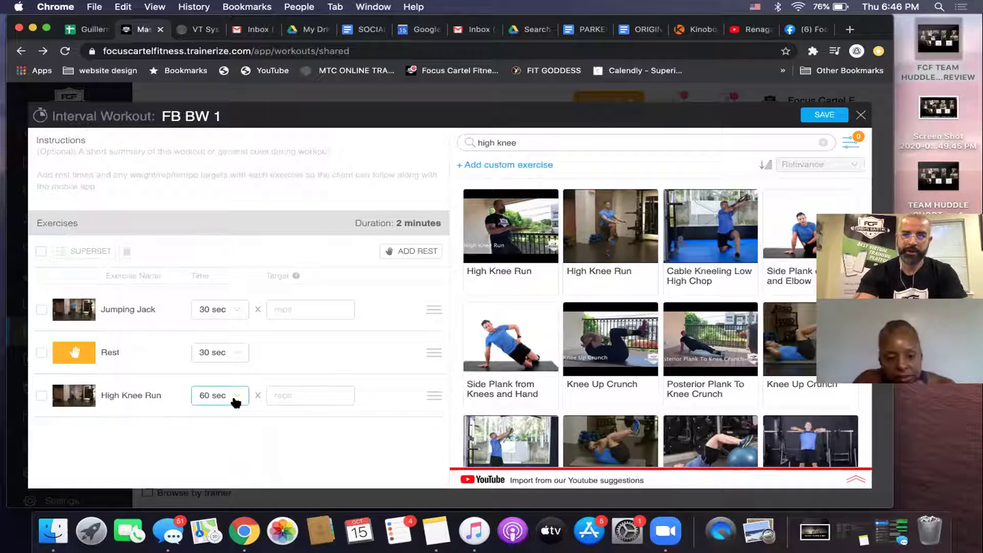
pyautogui.click(235, 400)
pyautogui.click(229, 253)
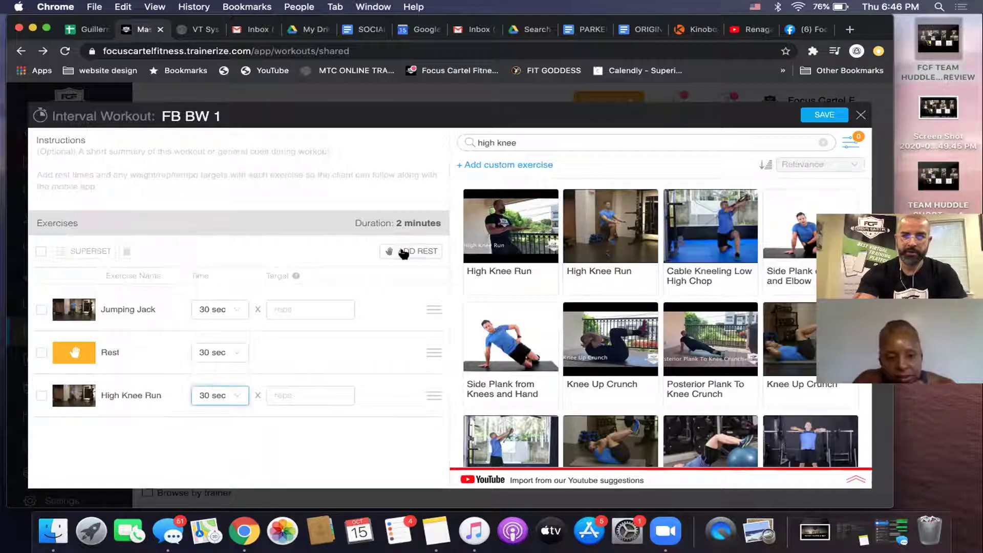
pyautogui.click(404, 252)
# Find the Inchworm Walk exercise with "inch", add it at 30 sec, and put a rest after it.
pyautogui.click(596, 141)
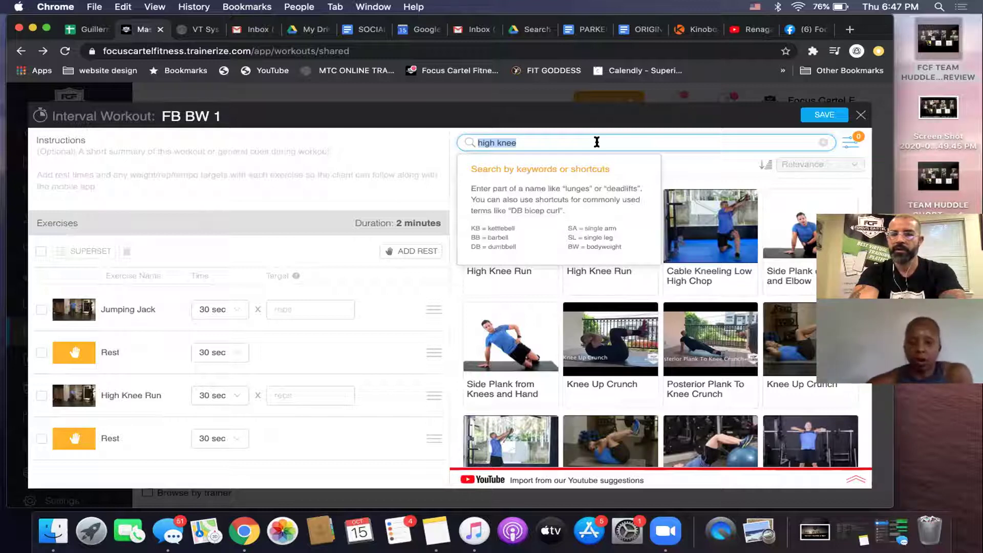
pyautogui.write('inch')
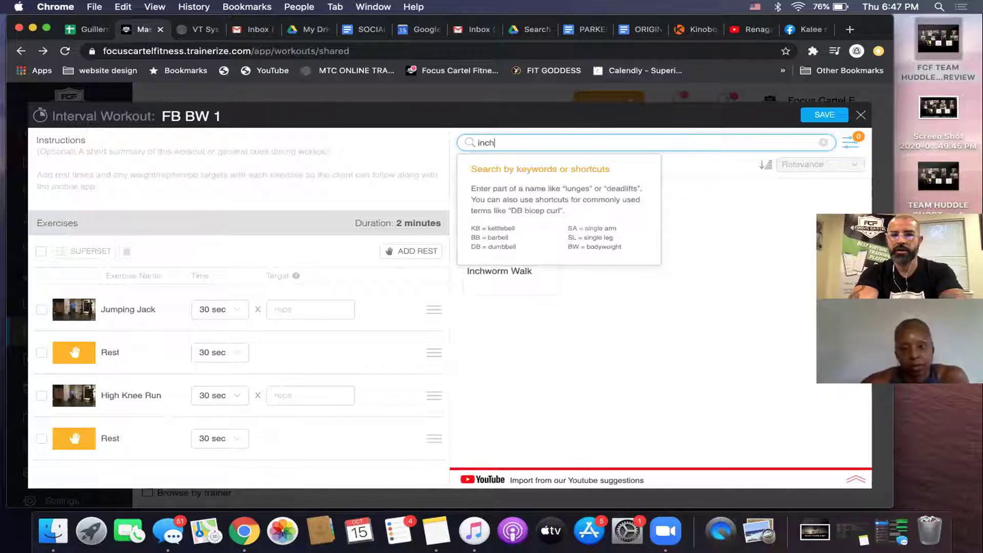
pyautogui.click(640, 365)
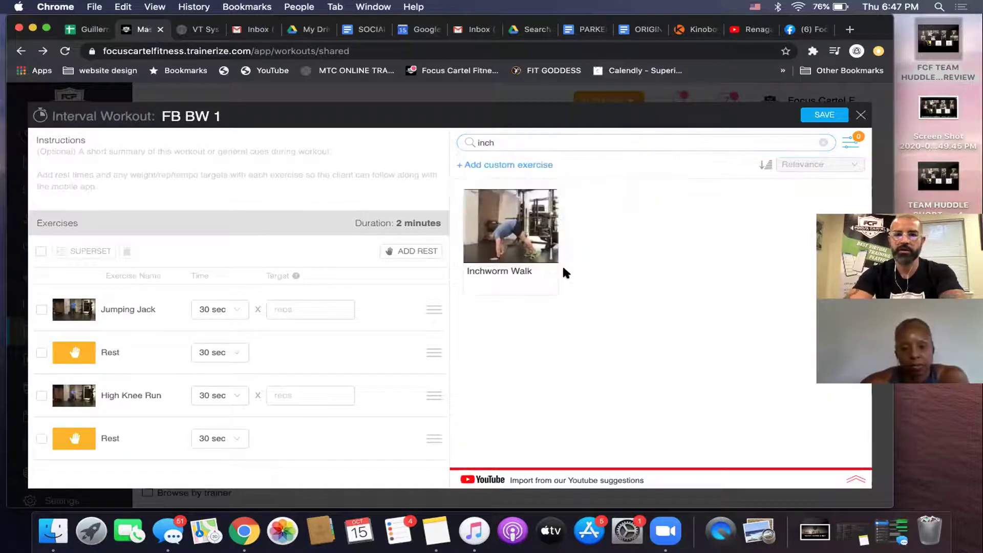
pyautogui.moveTo(516, 246); pyautogui.dragTo(215, 454)
pyautogui.click(223, 432)
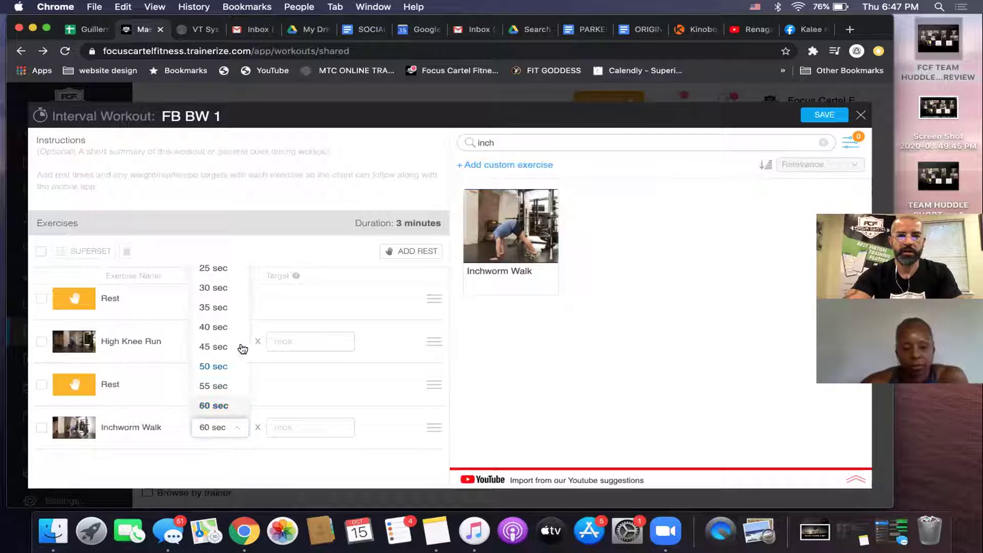
pyautogui.click(224, 293)
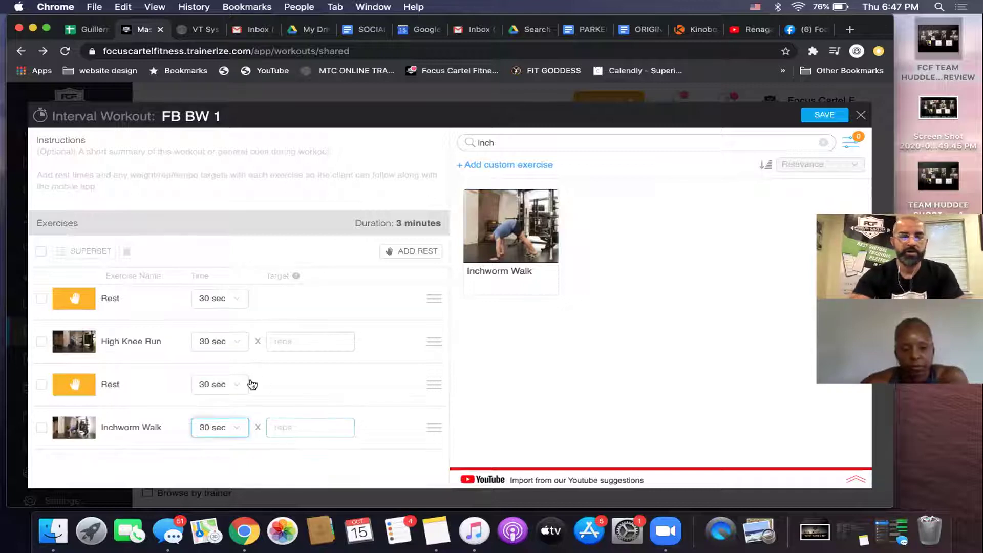
pyautogui.click(287, 427)
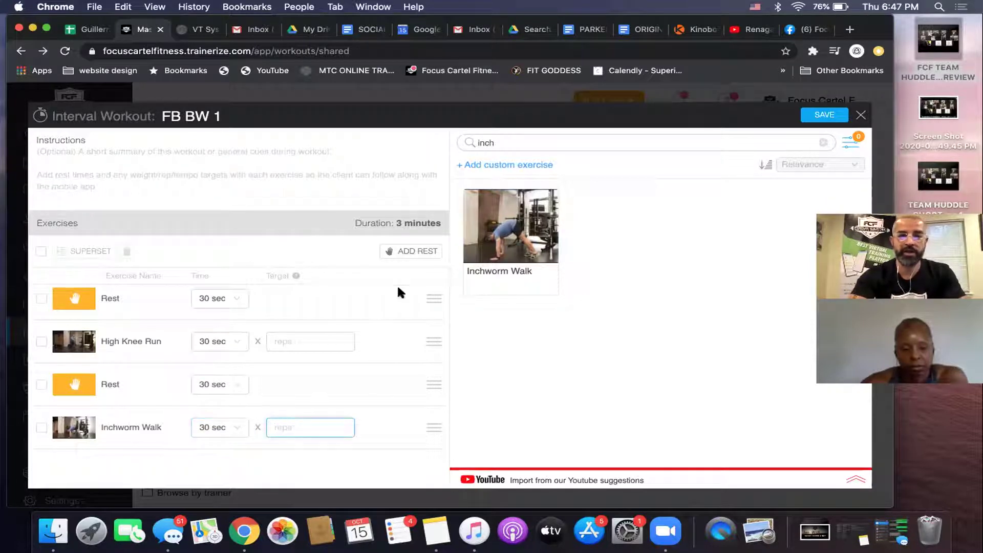
pyautogui.click(408, 256)
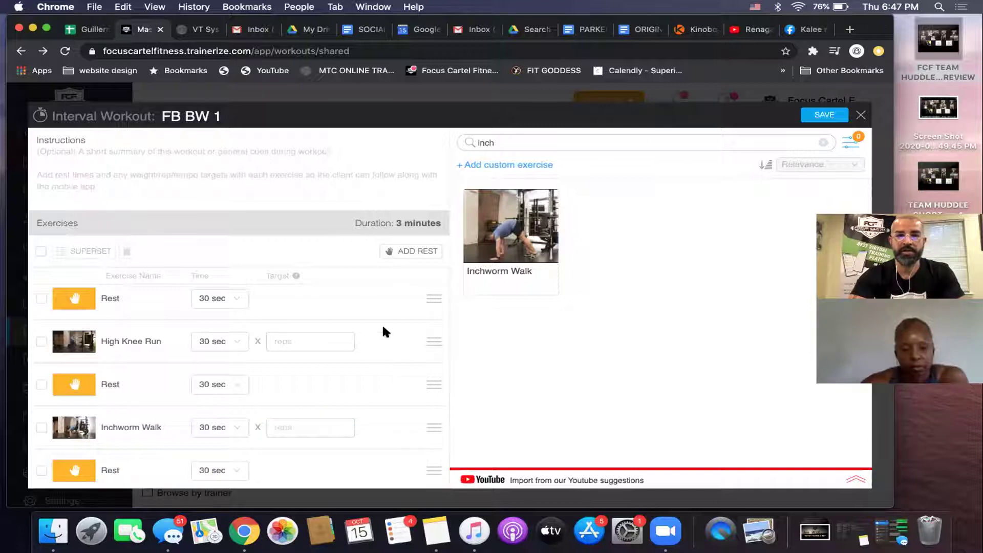
pyautogui.scroll(-2, 381, 323)
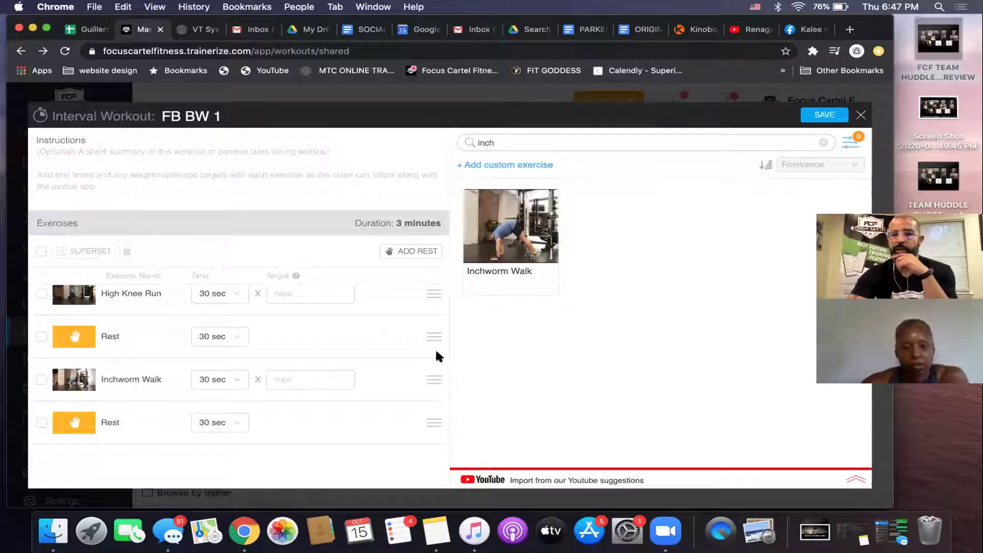
# Write the workout instructions "Hi welcome to your Full Body Workout the first 3 min are for warm up and then get into the actual workout".
pyautogui.click(326, 178)
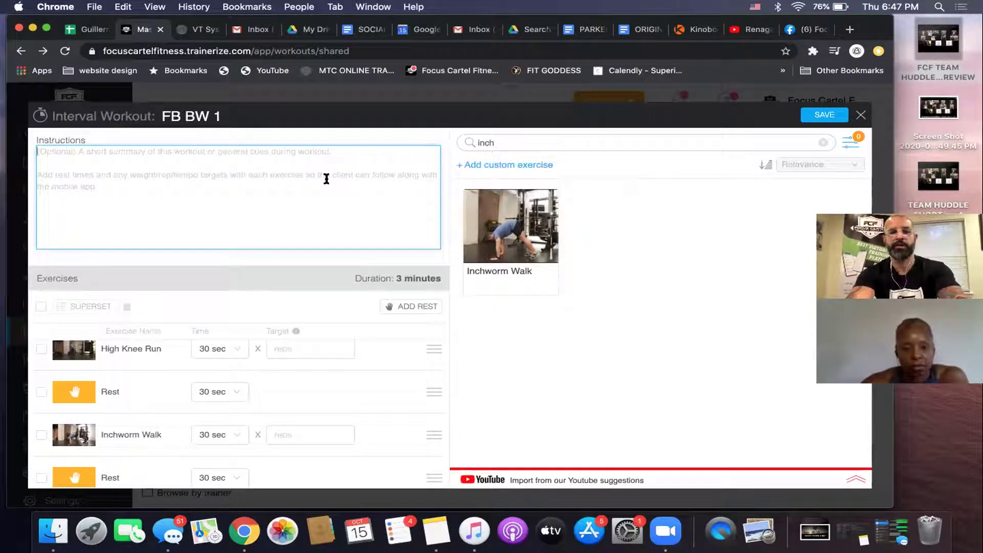
pyautogui.write('Hi')
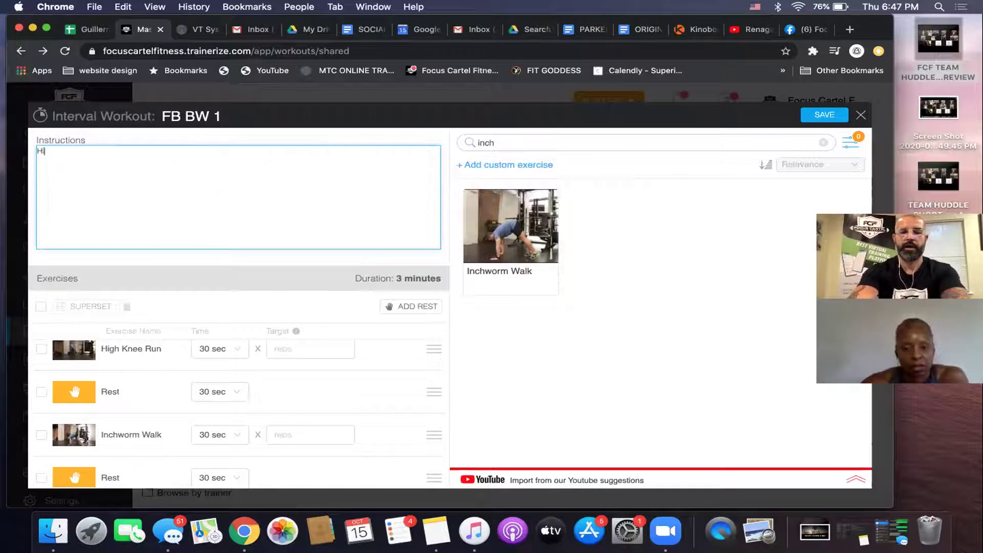
pyautogui.write(' welcome to your Full Body W')
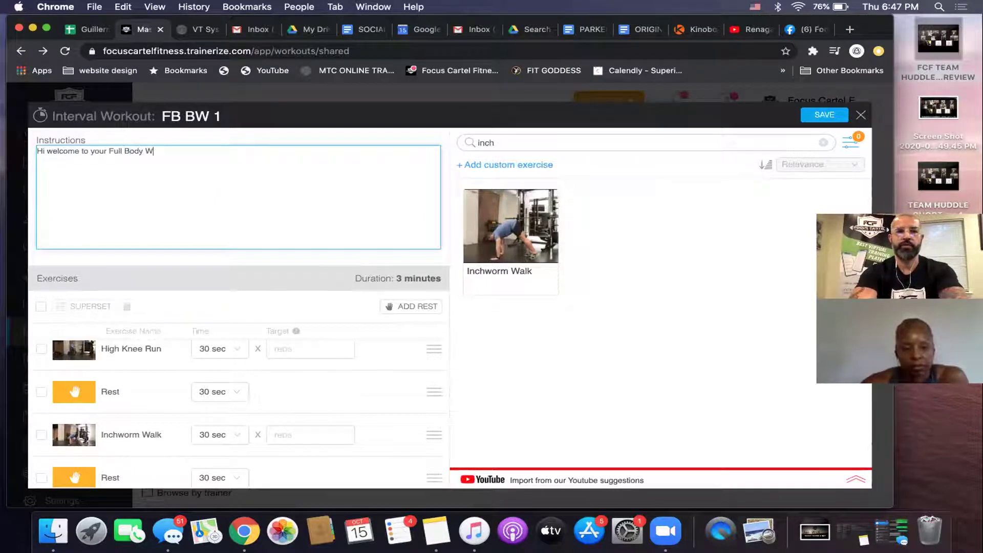
pyautogui.write('orkout the fir')
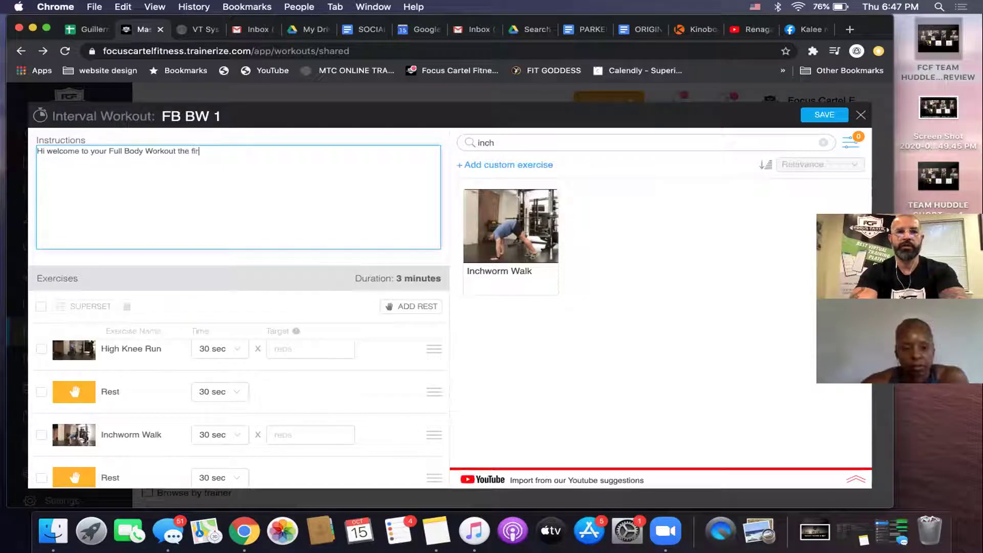
pyautogui.write('st 3 min are for warm up and then ')
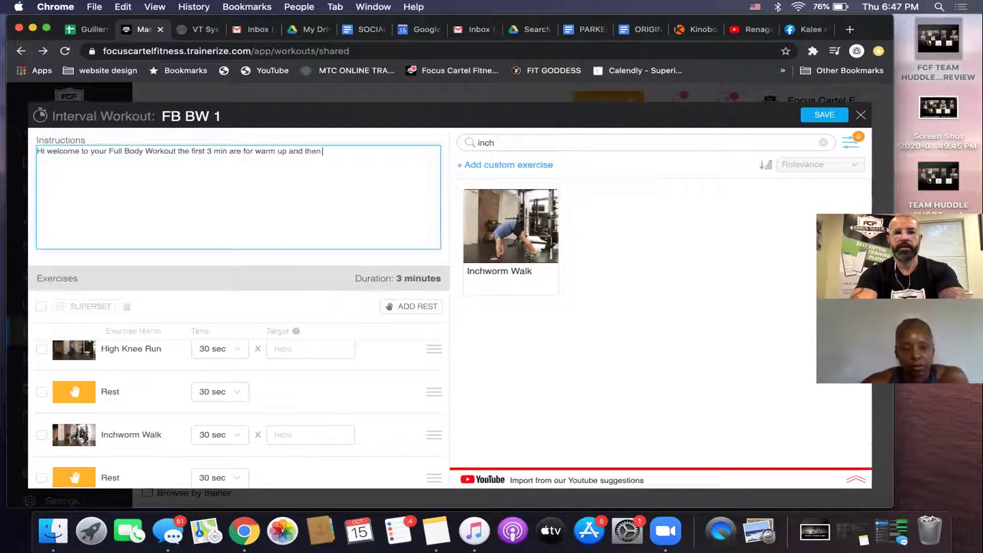
pyautogui.write('get i')
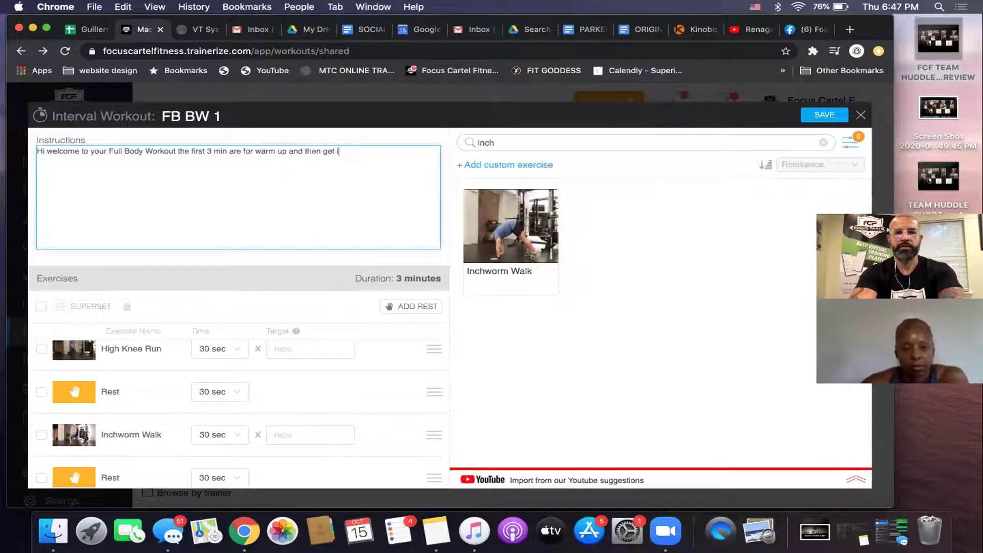
pyautogui.write('nto the a')
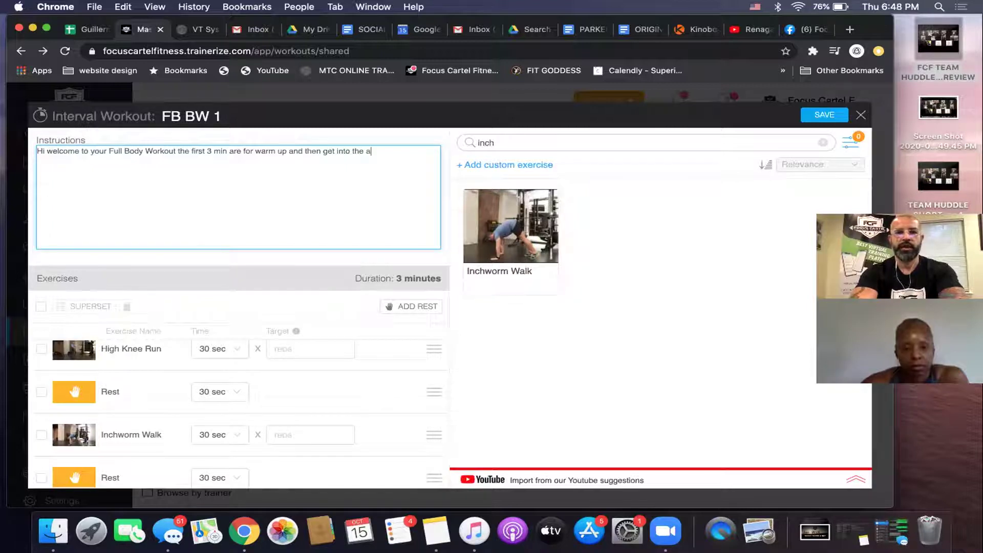
pyautogui.write('ctual workout ')
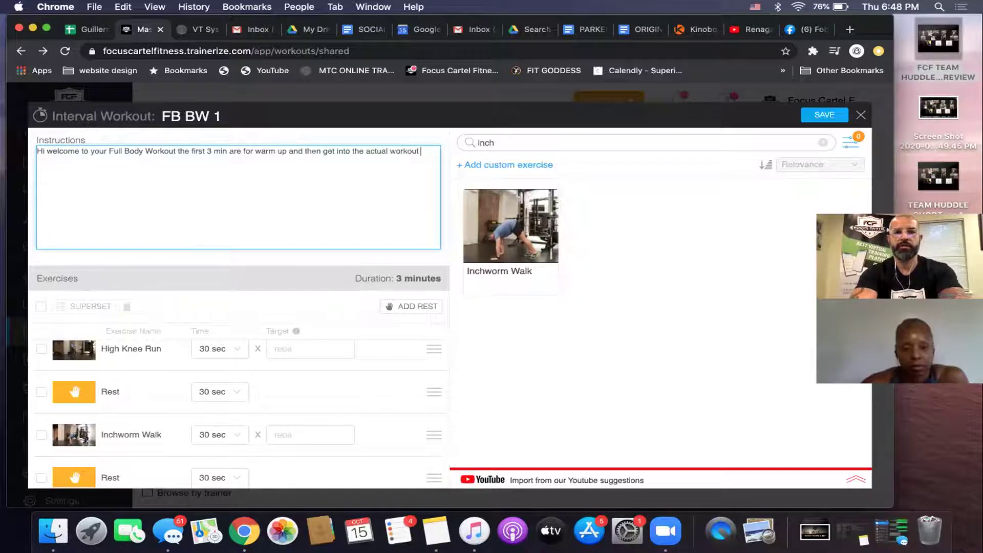
# Continue the workout instructions with "which will be 20 min, grab your water and towel and lets go!".
pyautogui.write('which will be ')
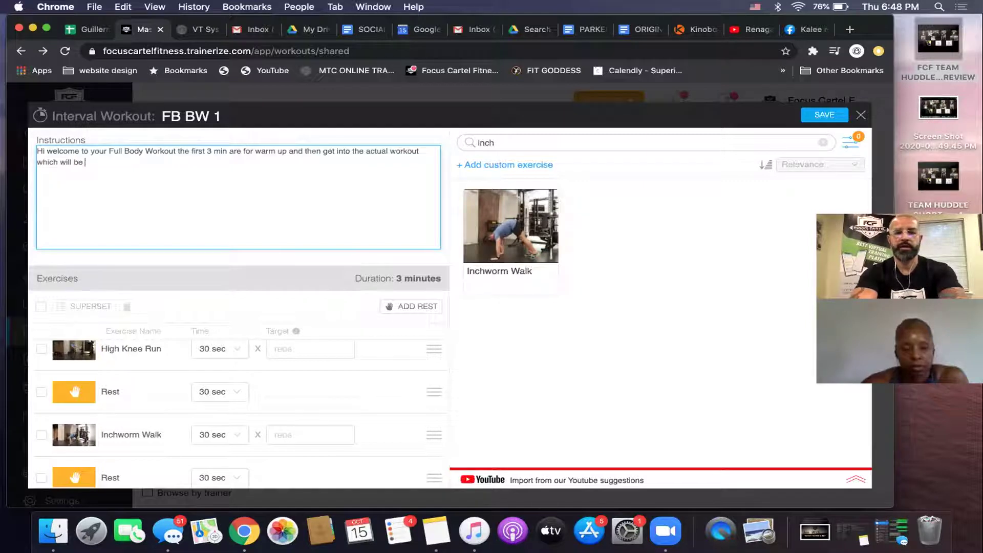
pyautogui.write('20 min')
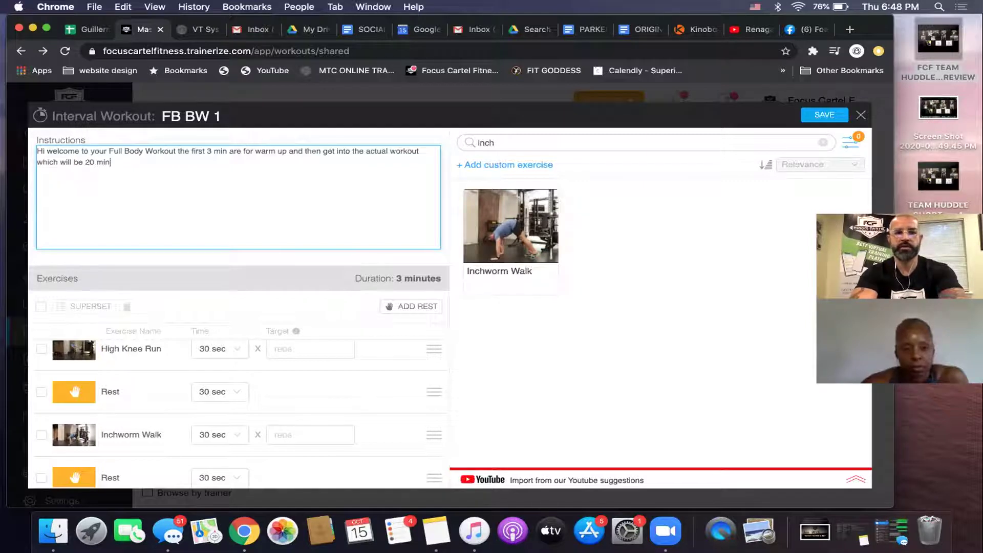
pyautogui.write(', ')
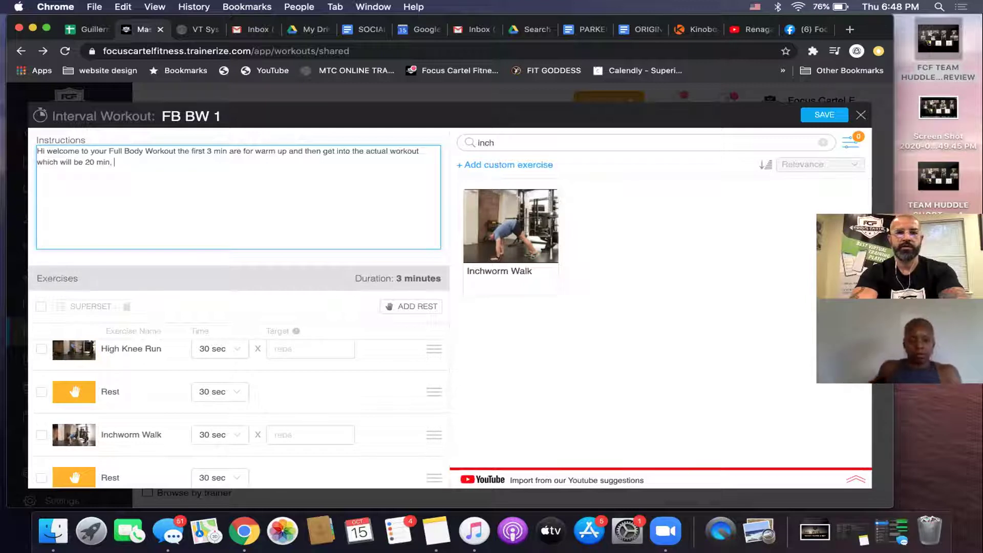
pyautogui.write('grab your ')
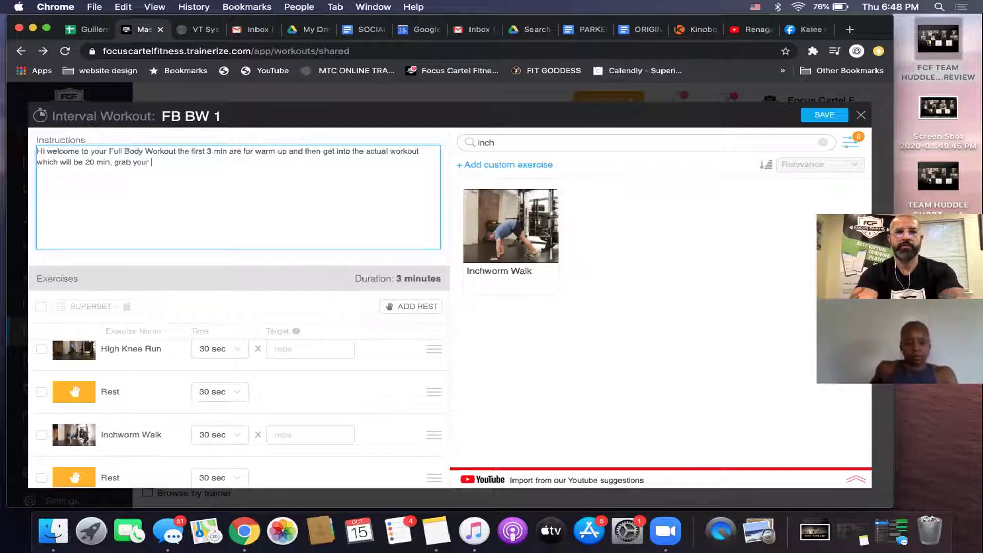
pyautogui.write('water and towel')
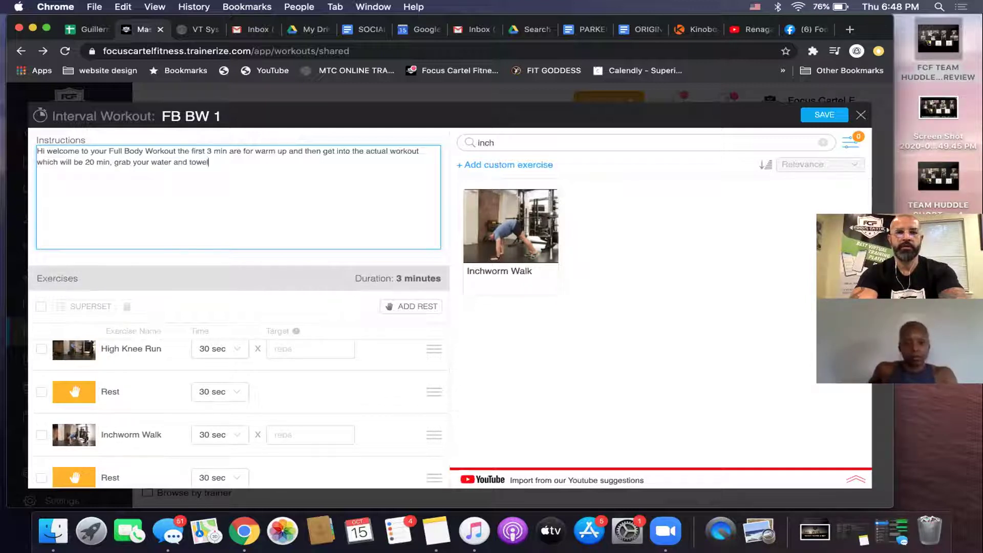
pyautogui.write(' and lets go!')
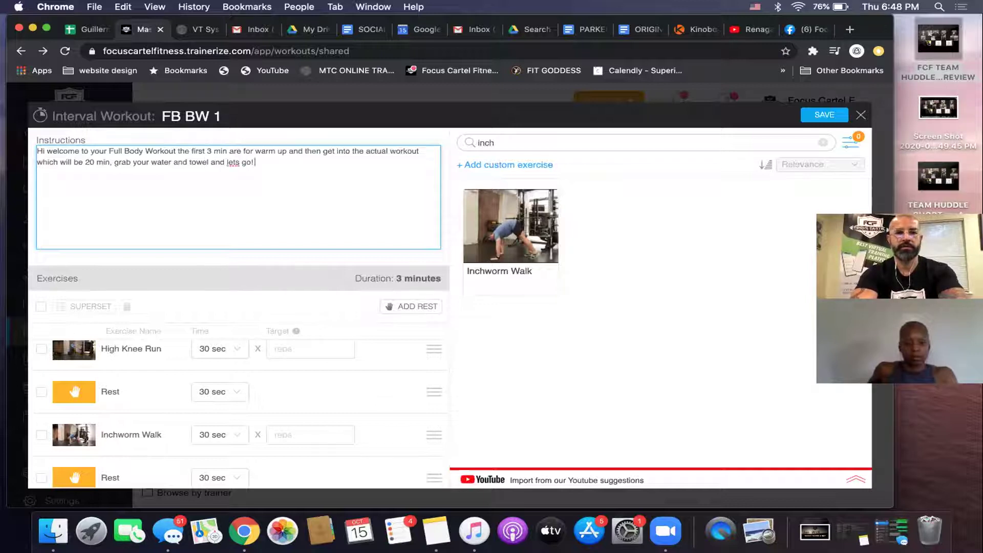
# Start a new paragraph in the instructions, after a blank line, with "Make sure you are per".
pyautogui.write('Mak')
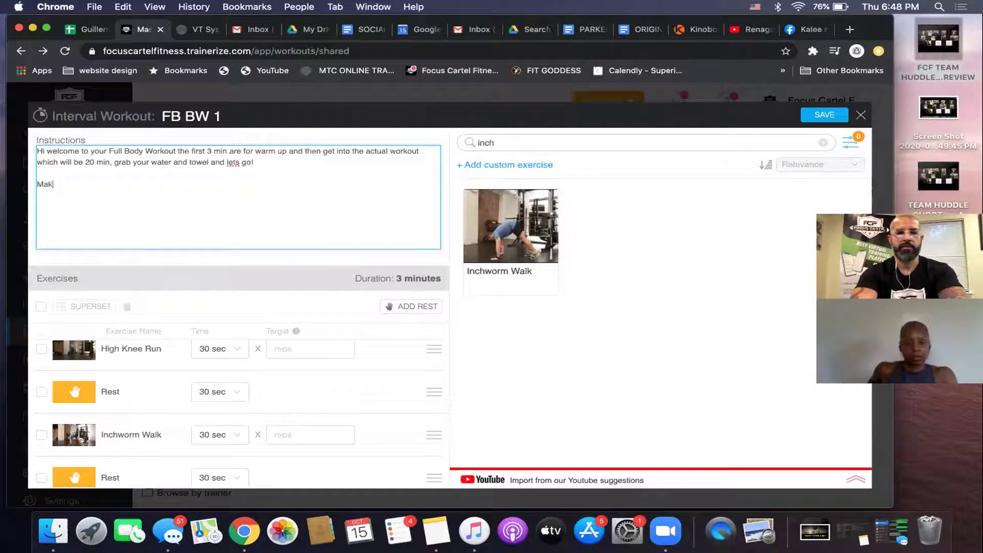
pyautogui.write('e sure you are doi')
pyautogui.press('BackSpace')
pyautogui.press('BackSpace')
pyautogui.write('per')
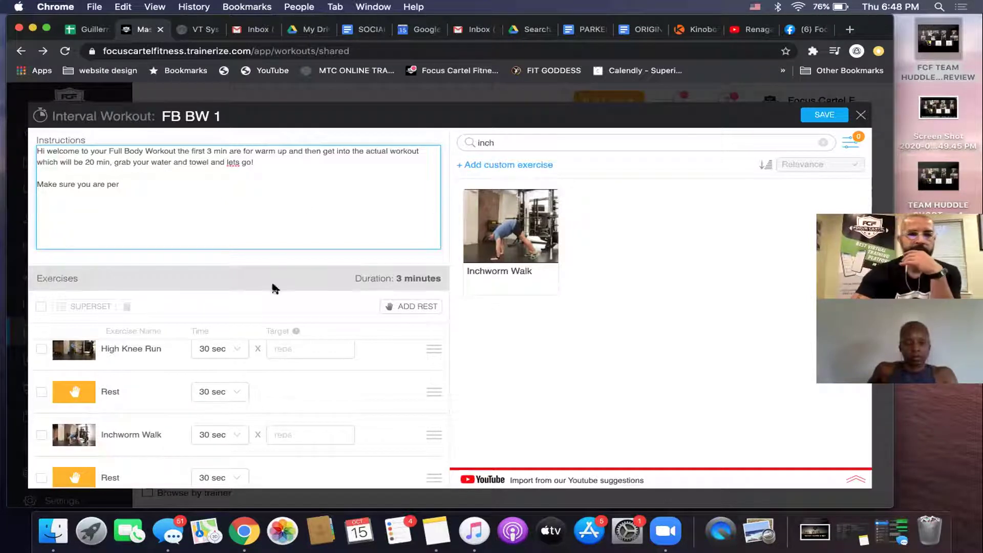
# Group Jumping Jack, High Knee Run, Inchworm Walk and the rests after each of them into one superset.
pyautogui.scroll(-2, 202, 348)
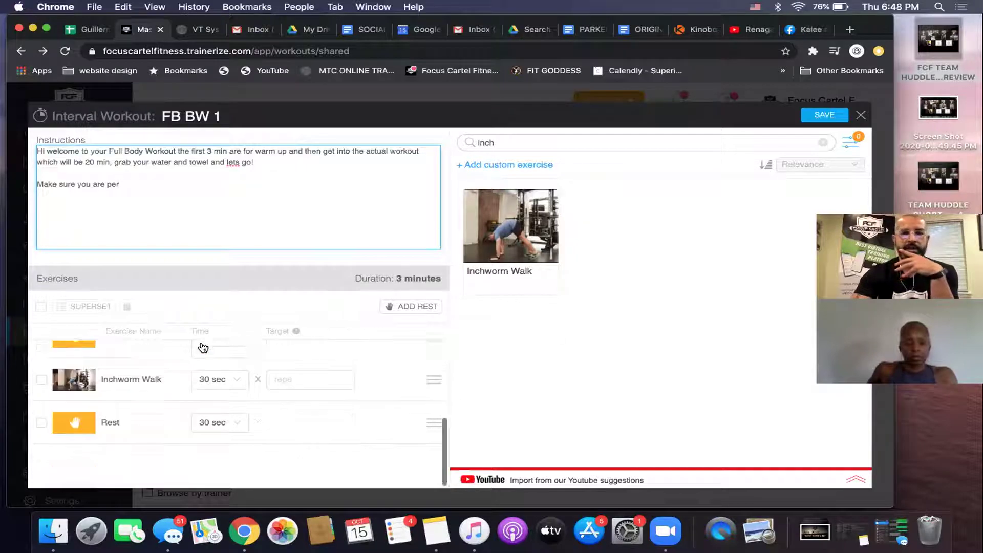
pyautogui.scroll(1, 203, 348)
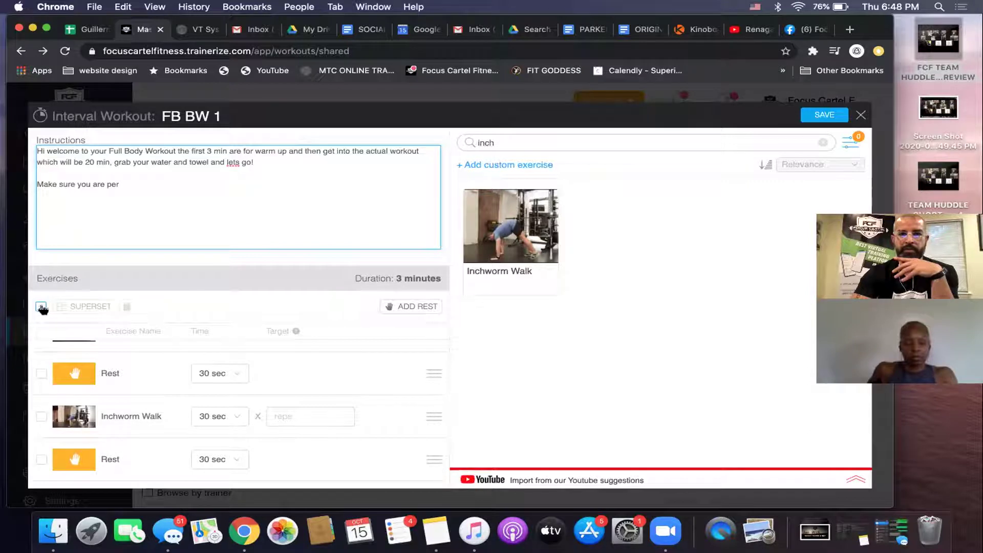
pyautogui.click(551, 141)
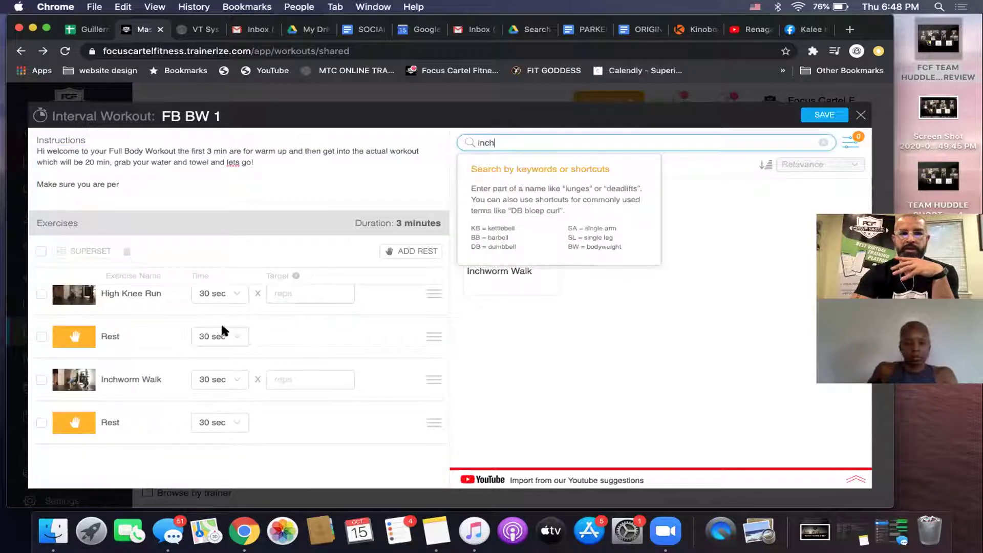
pyautogui.scroll(5, 162, 349)
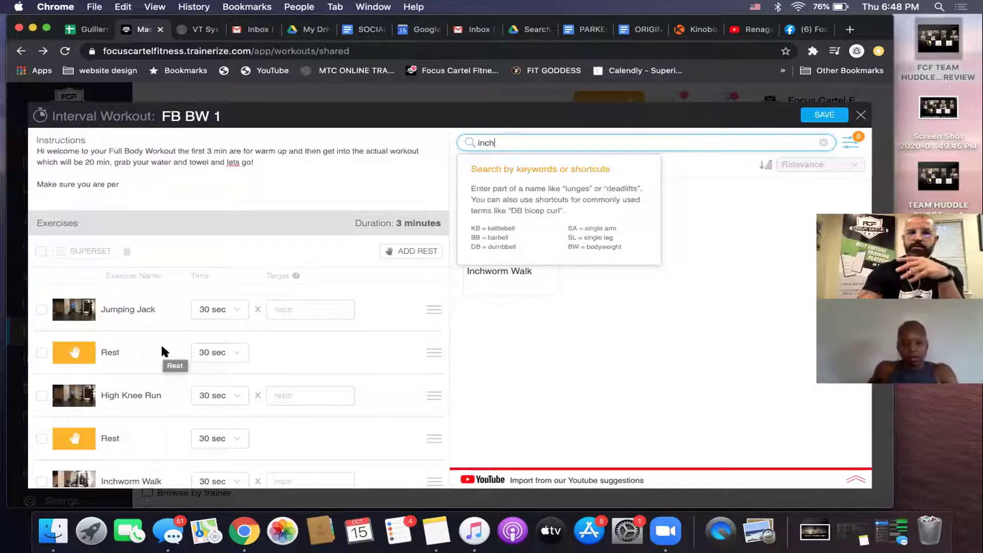
pyautogui.click(42, 309)
pyautogui.click(41, 352)
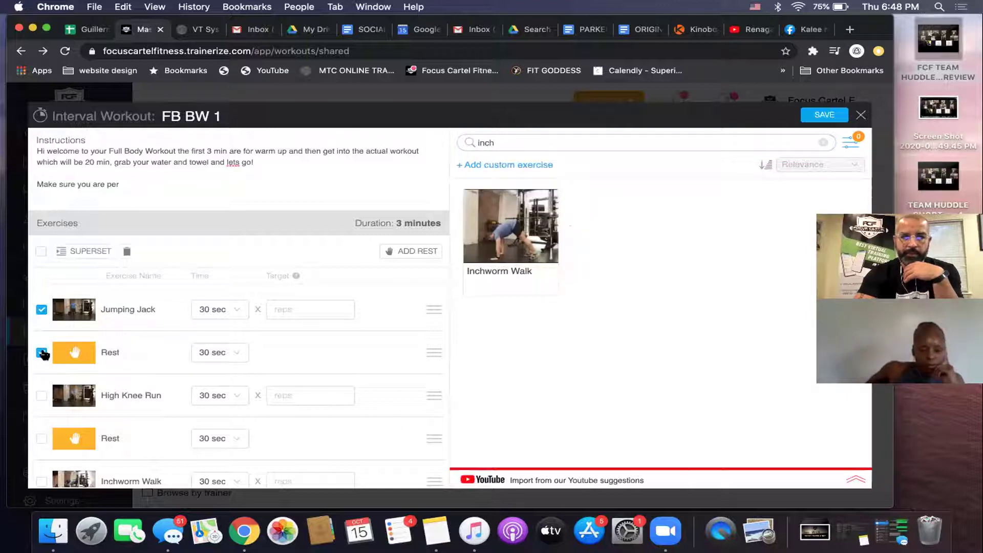
pyautogui.click(42, 395)
pyautogui.click(41, 438)
pyautogui.scroll(-3, 38, 433)
pyautogui.click(42, 402)
pyautogui.click(41, 446)
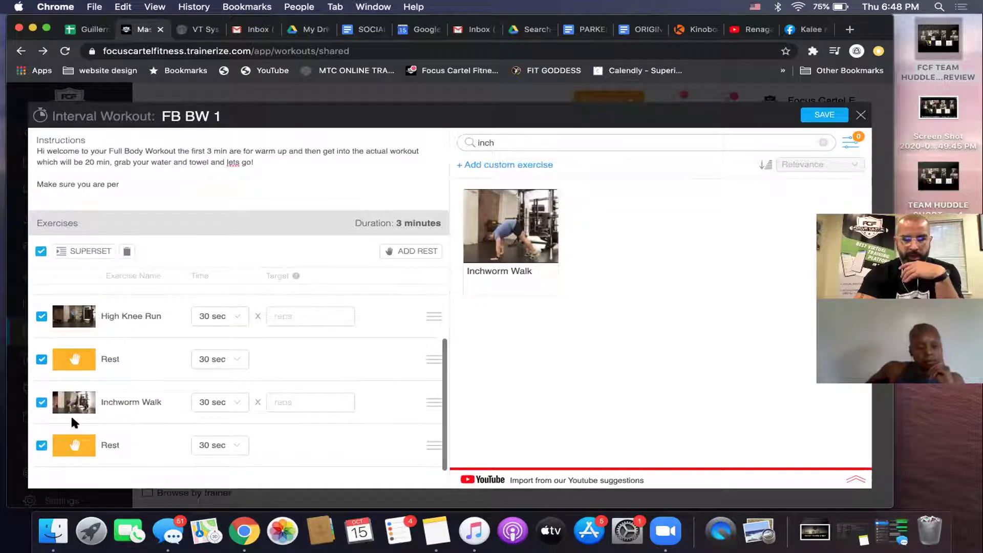
pyautogui.click(93, 251)
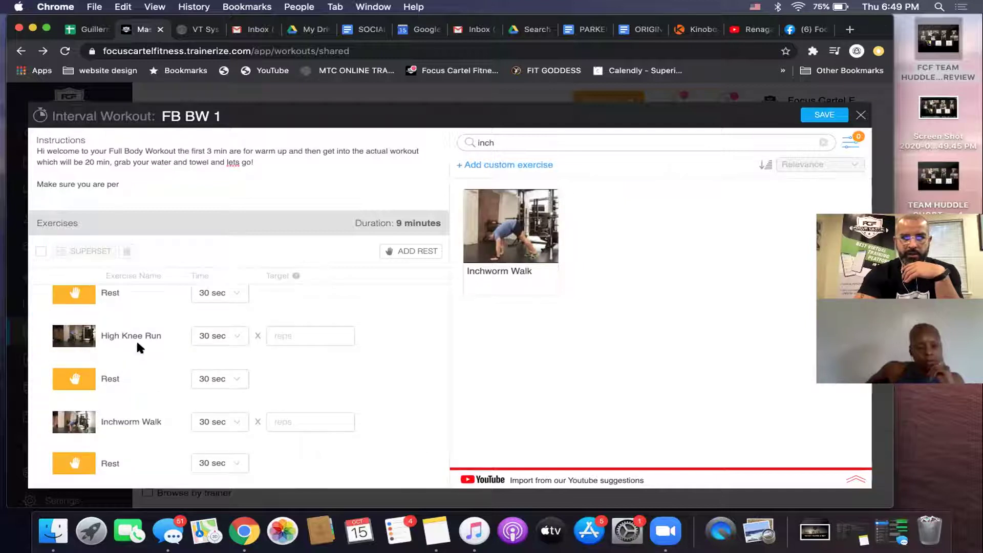
# Set the warm-up superset to 4 sets.
pyautogui.scroll(3, 137, 339)
pyautogui.click(114, 297)
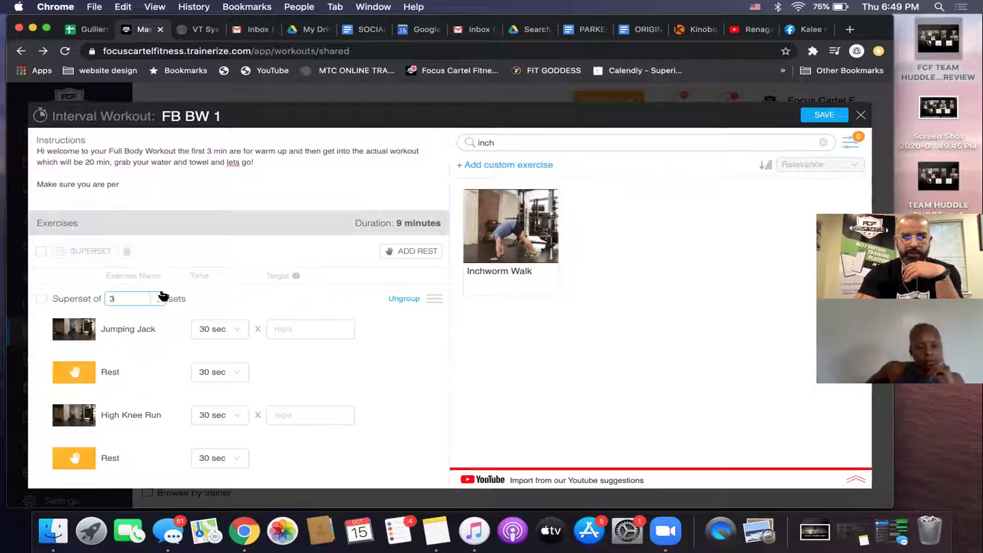
pyautogui.click(160, 297)
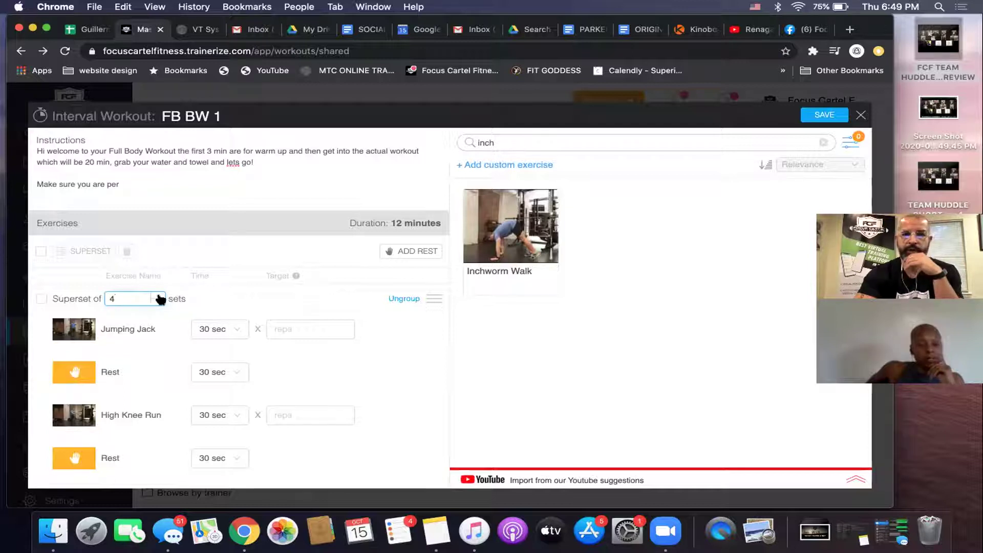
pyautogui.click(316, 292)
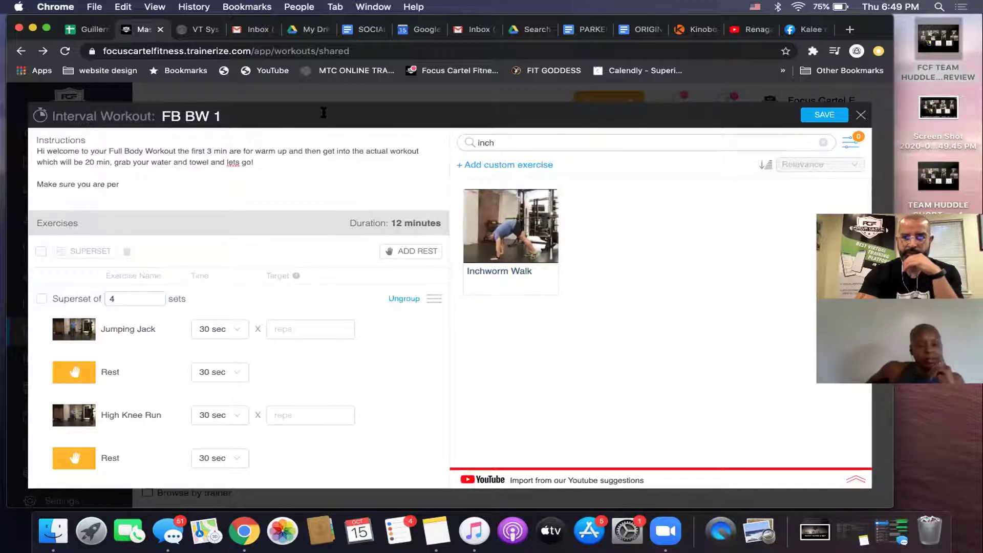
pyautogui.click(290, 324)
pyautogui.scroll(-3, 185, 437)
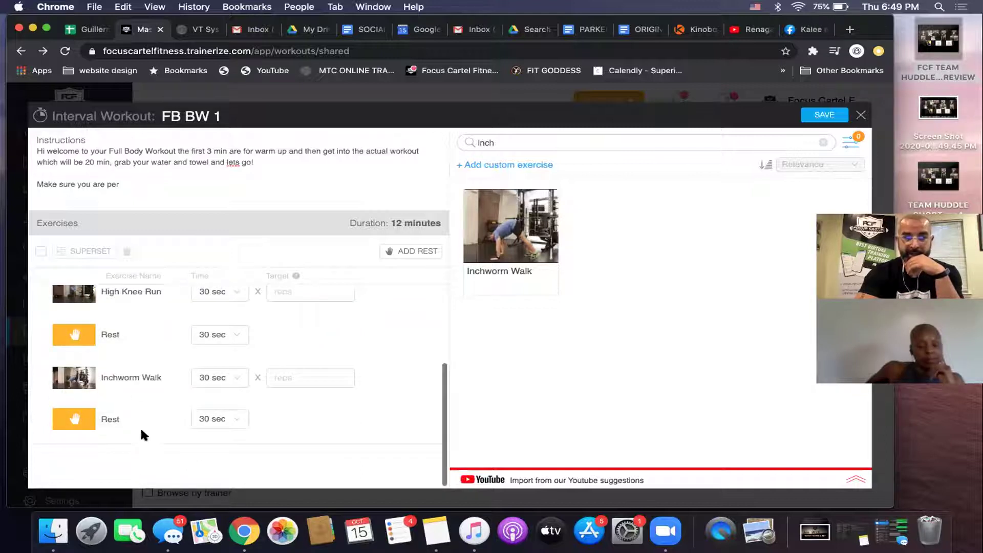
# Clear the exercise search and add a separate rest after the superset.
pyautogui.doubleClick(571, 144)
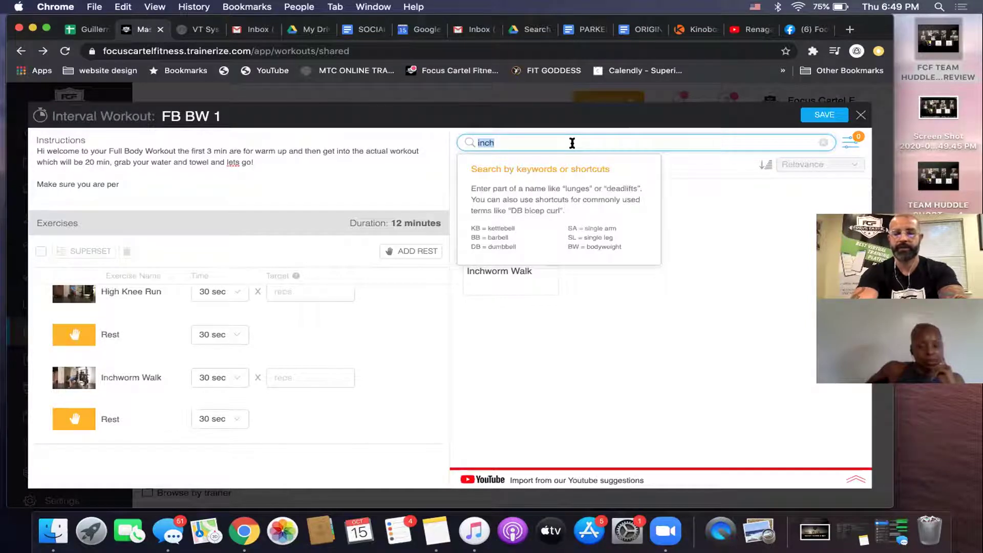
pyautogui.press('BackSpace')
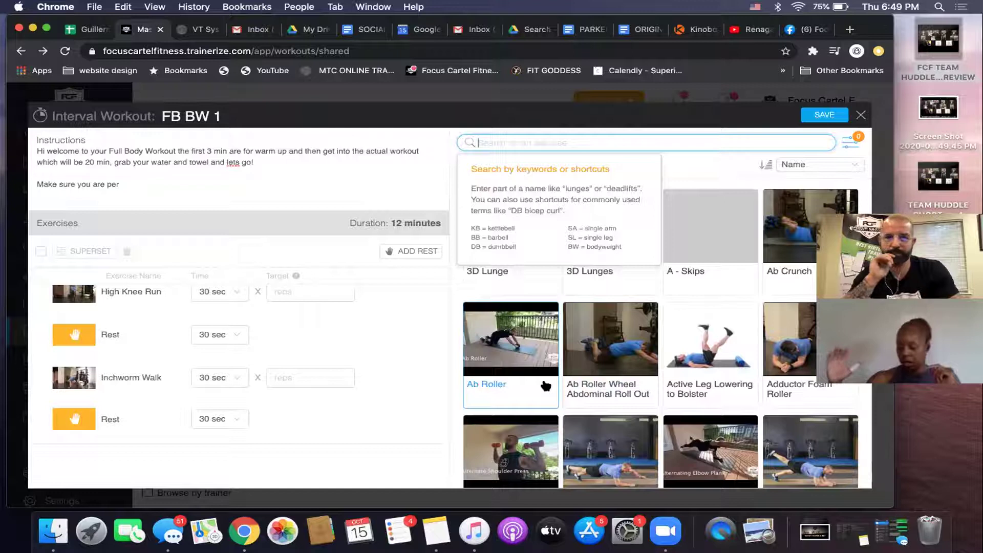
pyautogui.click(407, 253)
pyautogui.scroll(-1, 275, 394)
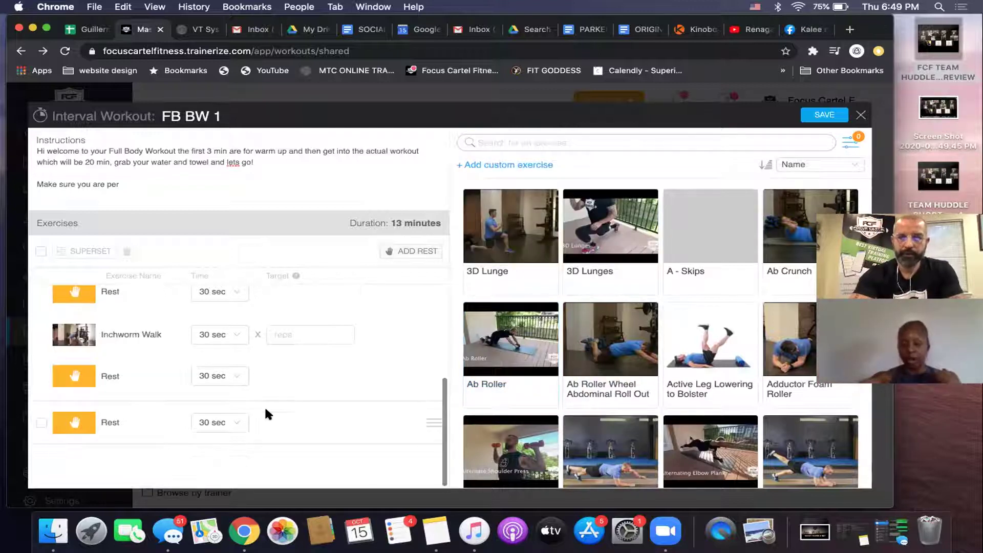
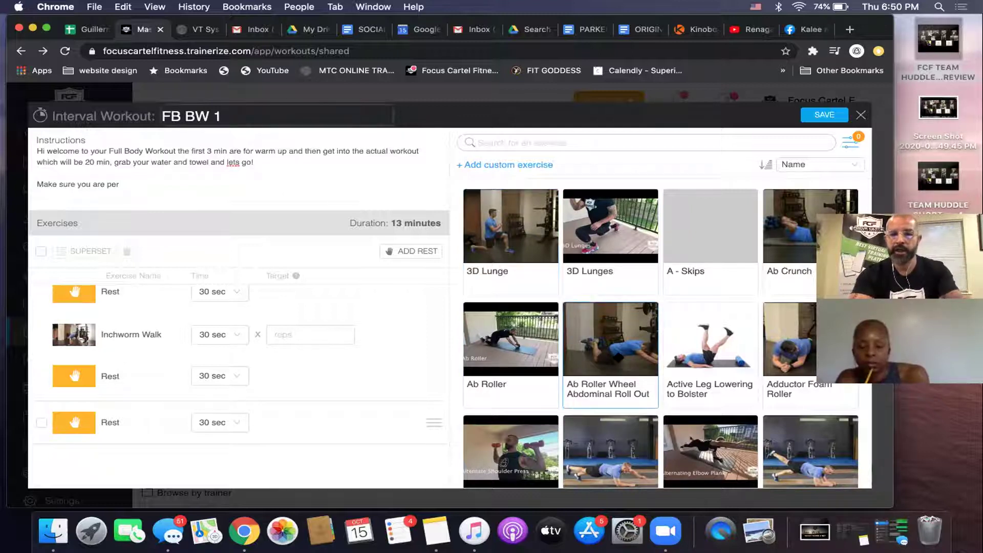
# Add Ab Roller and Ab Roller Wheel Abdominal Roll Out after the standalone rest, with another rest between the two exercises.
pyautogui.moveTo(614, 358); pyautogui.dragTo(171, 473)
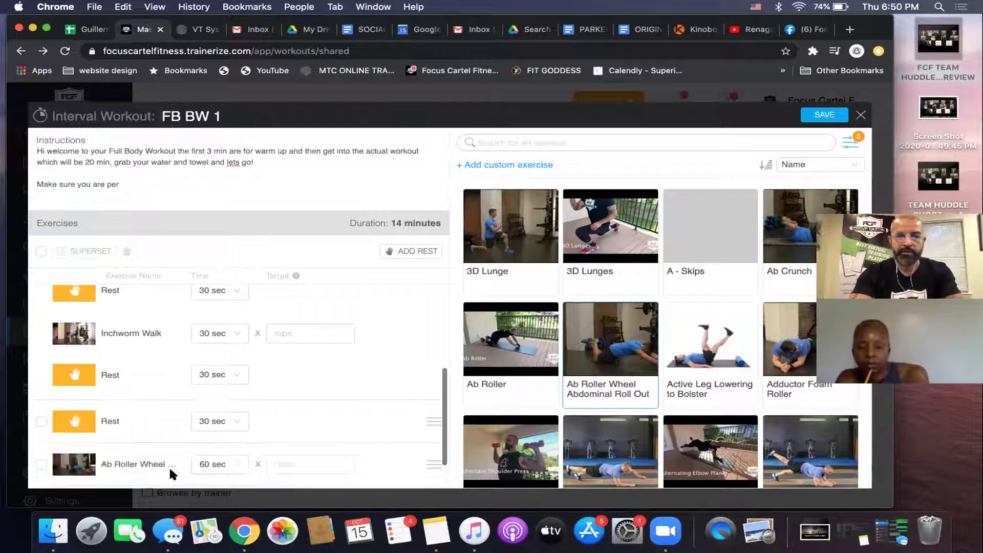
pyautogui.moveTo(509, 353); pyautogui.dragTo(237, 467)
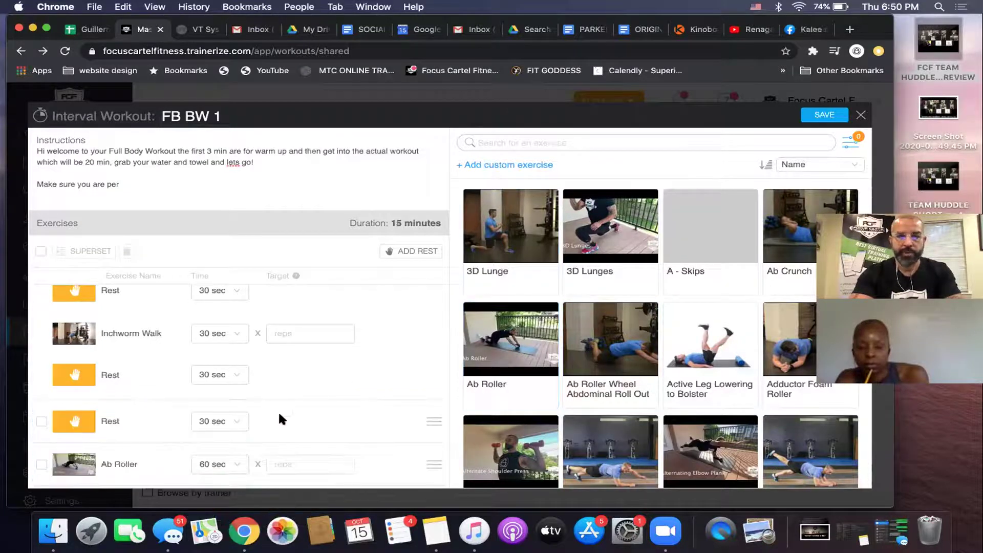
pyautogui.click(402, 251)
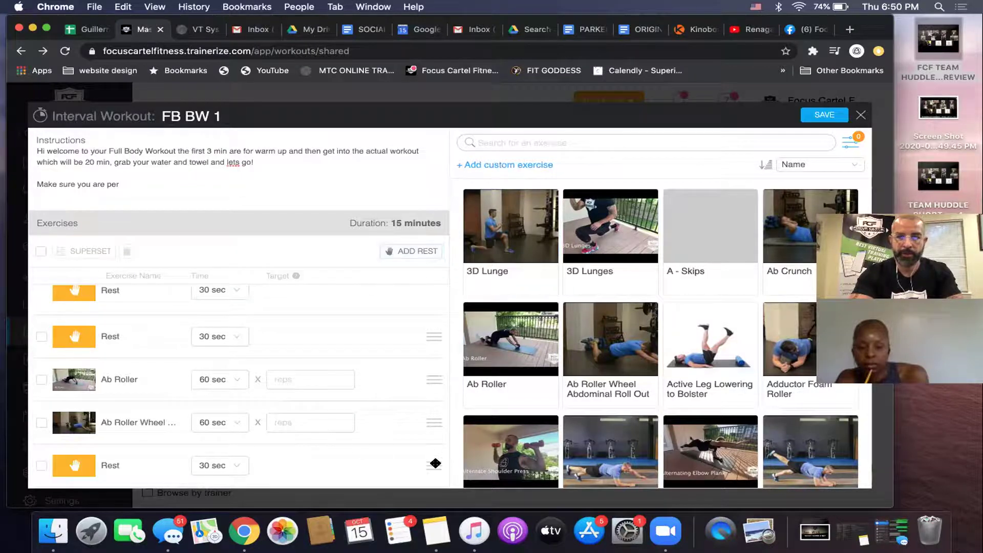
pyautogui.moveTo(434, 459); pyautogui.dragTo(433, 420)
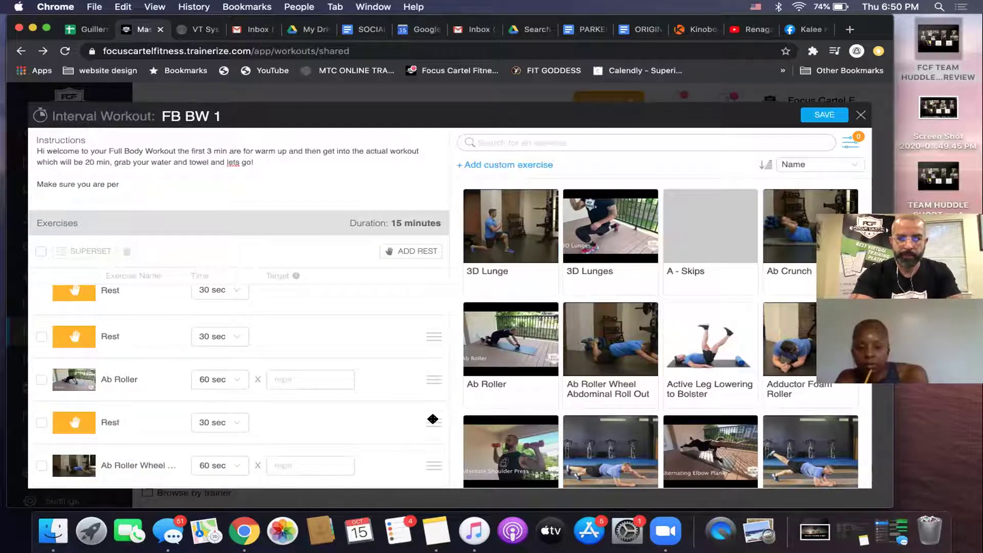
# Enter "30 sec on each leg" as the target of the Ab Roller exercise.
pyautogui.click(227, 381)
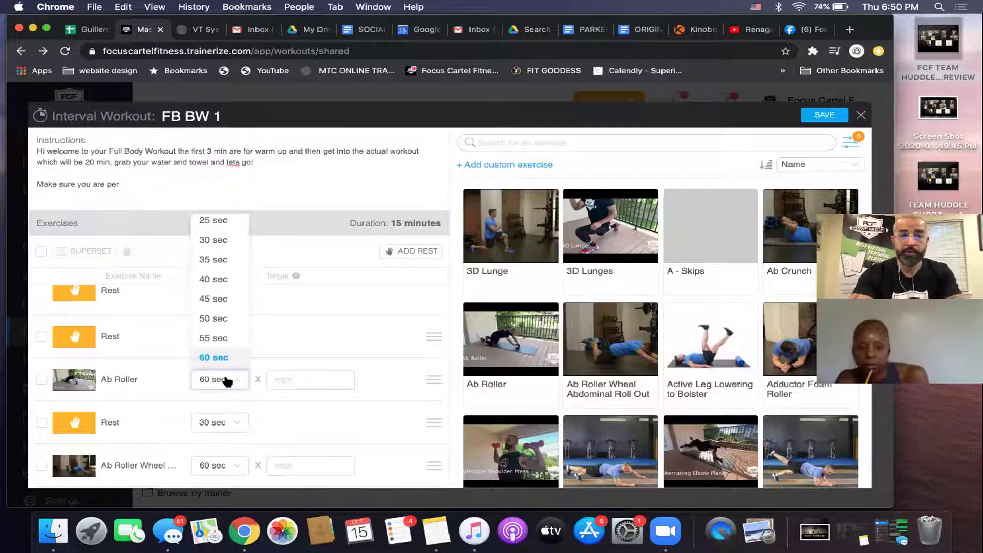
pyautogui.click(297, 379)
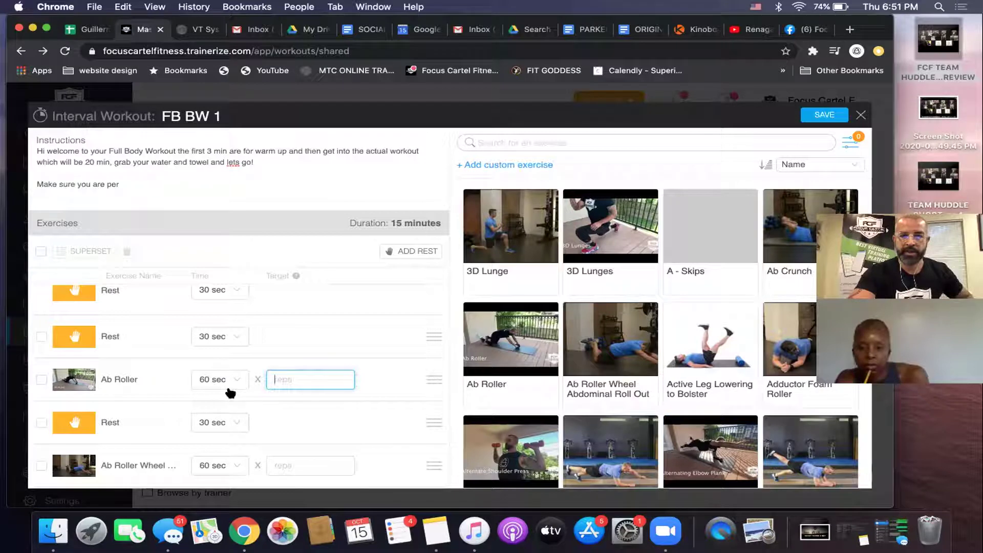
pyautogui.write('30 sec e')
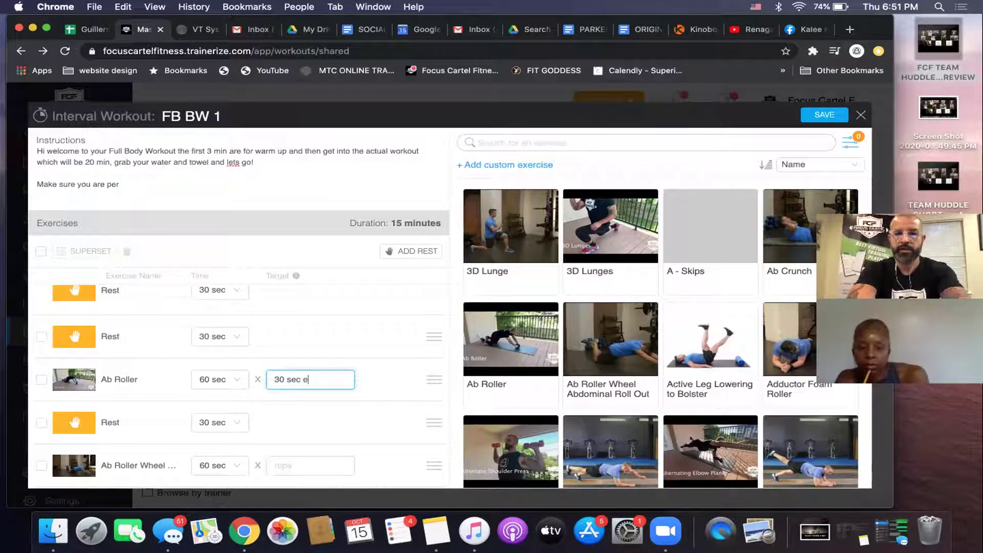
pyautogui.press('BackSpace')
pyautogui.write('on each leg')
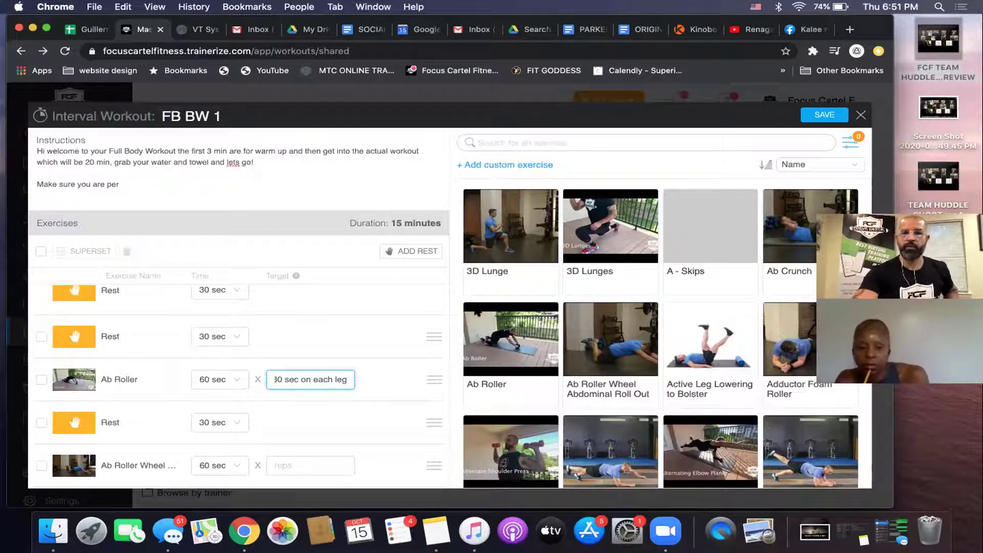
pyautogui.click(587, 164)
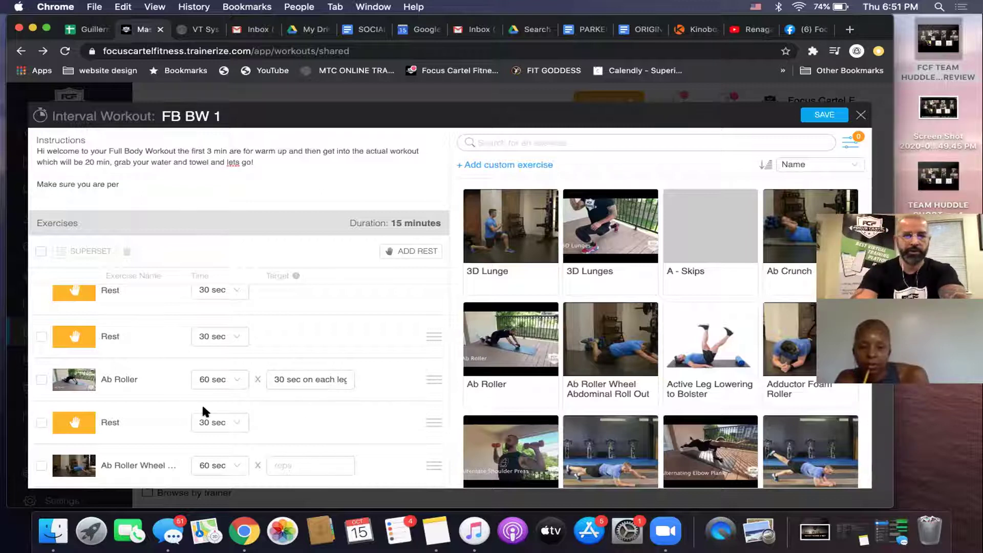
# Check the exercise list of the FB BW 1 interval workout and discard the workout without saving.
pyautogui.scroll(5, 226, 442)
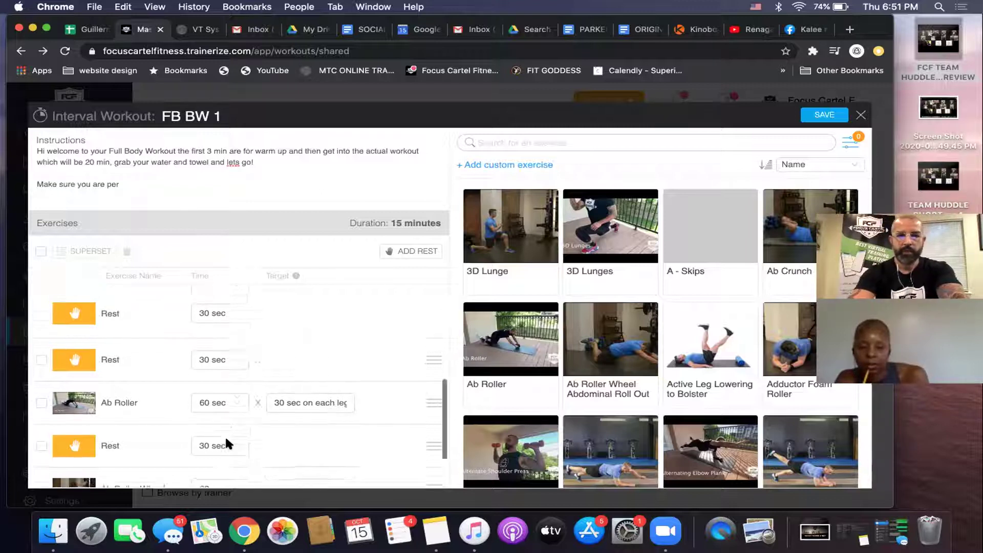
pyautogui.scroll(2, 225, 441)
pyautogui.scroll(-10, 226, 441)
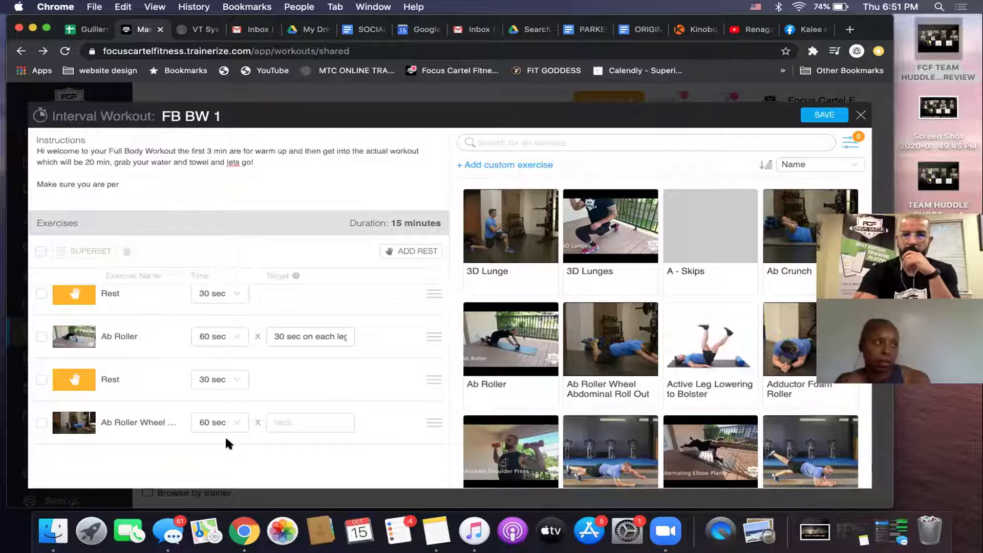
pyautogui.click(861, 116)
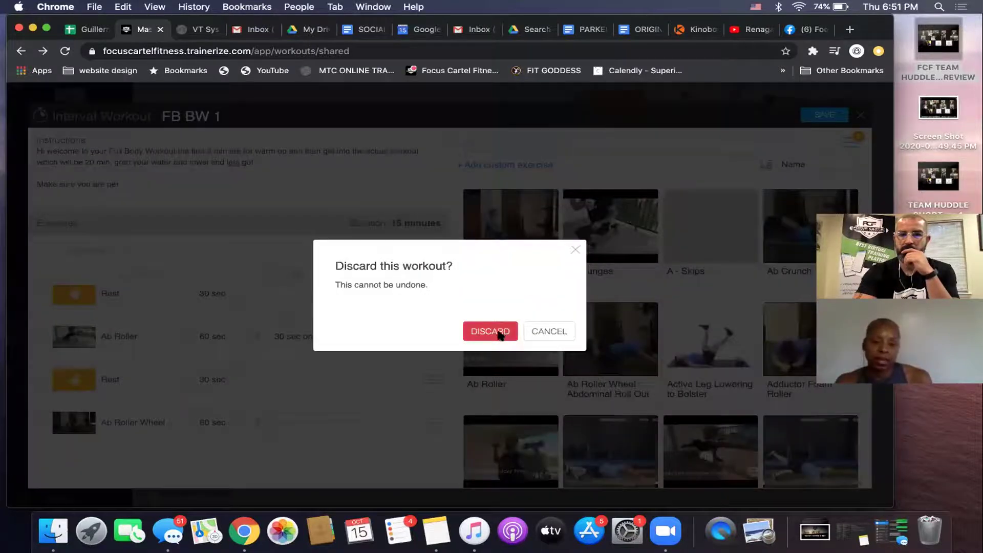
pyautogui.click(509, 333)
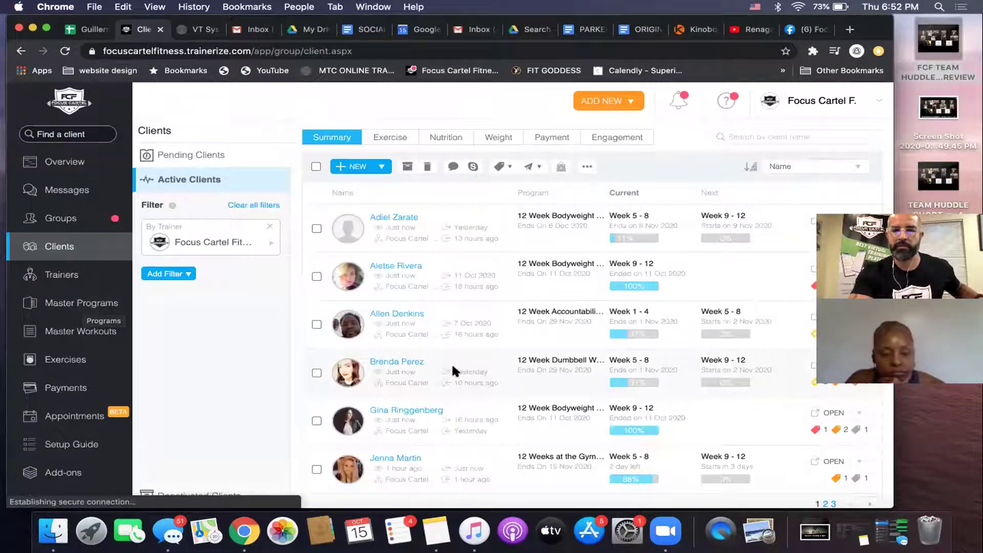
# Look through pages 2 and 3 of the active clients list and return to the first page.
pyautogui.scroll(-1, 452, 362)
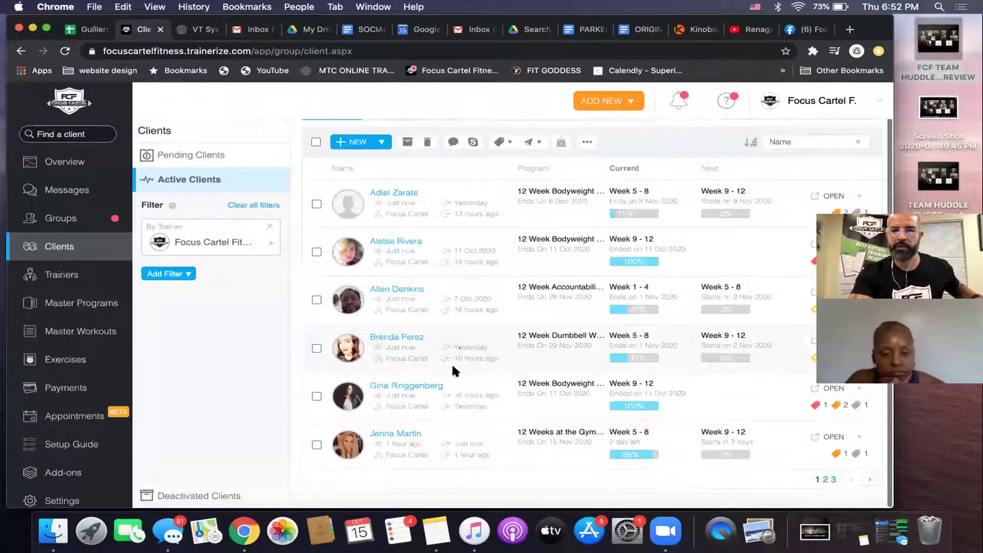
pyautogui.click(825, 479)
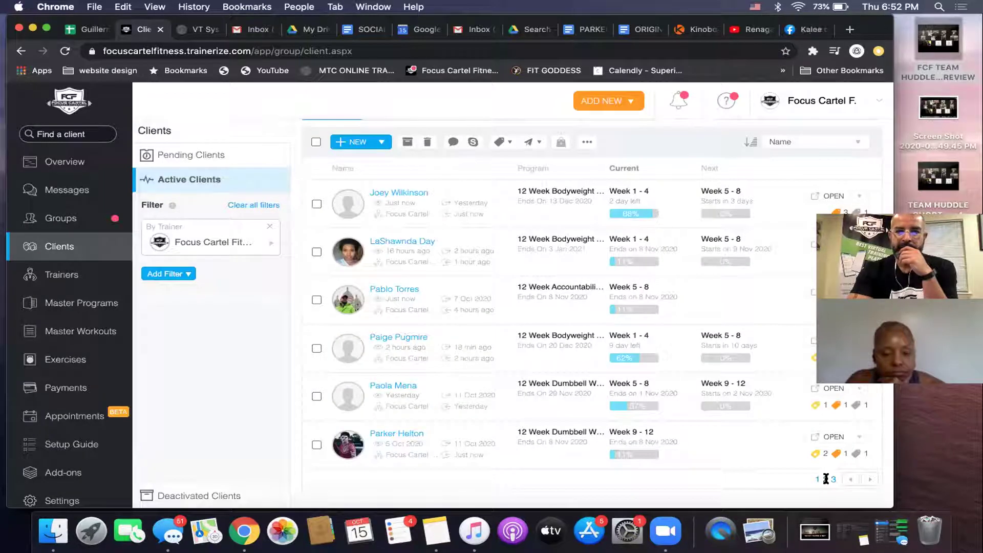
pyautogui.click(833, 480)
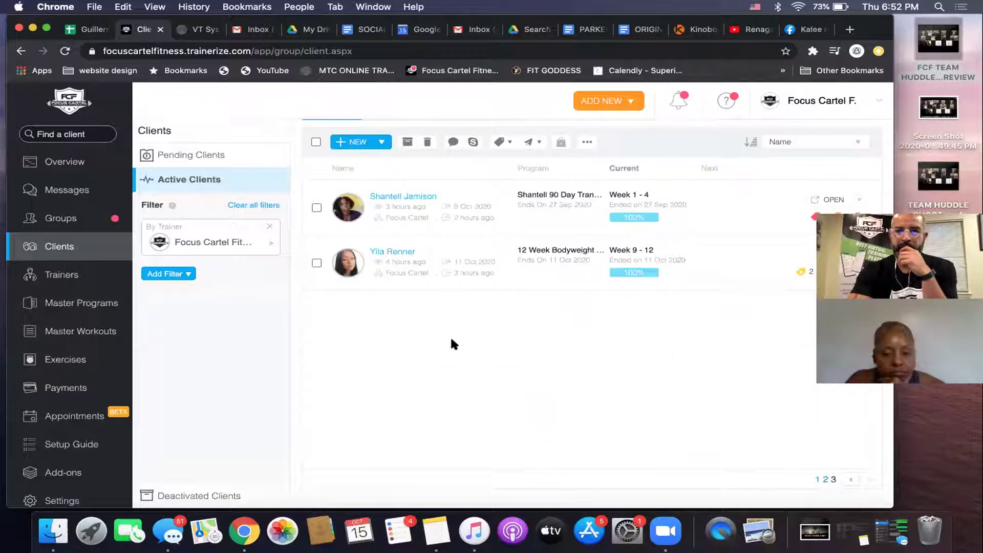
pyautogui.click(817, 480)
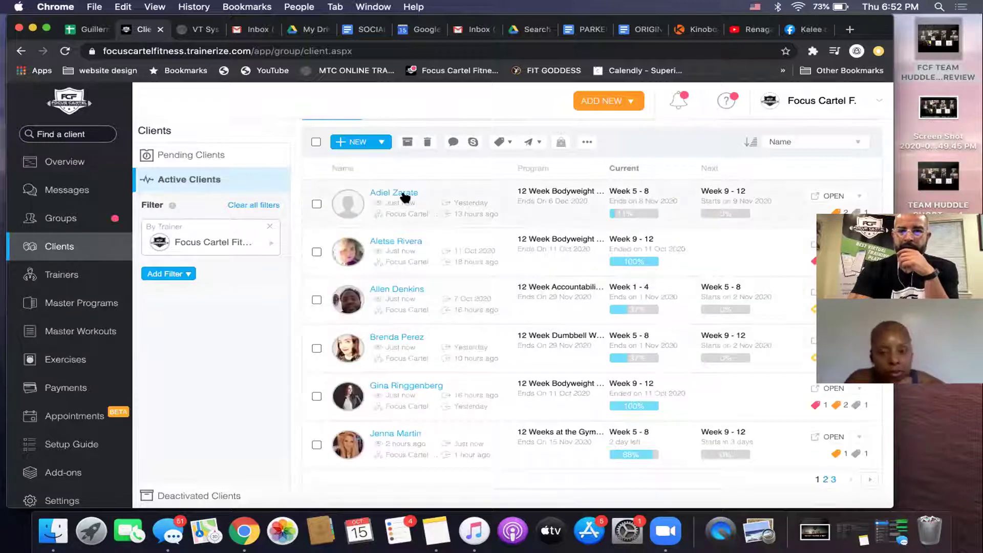
# Open the account of the fifth client on the first page from their profile and show their calendar.
pyautogui.click(415, 387)
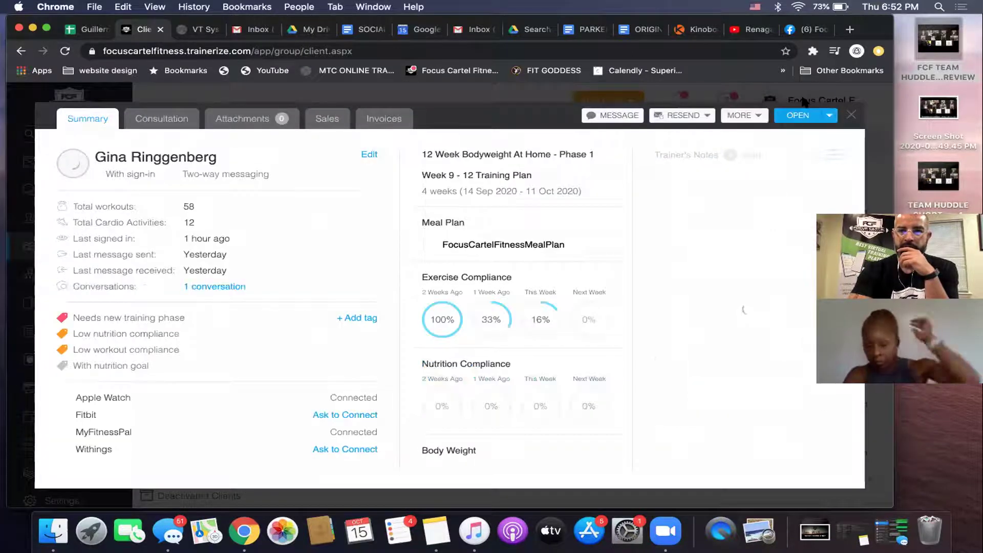
pyautogui.click(797, 115)
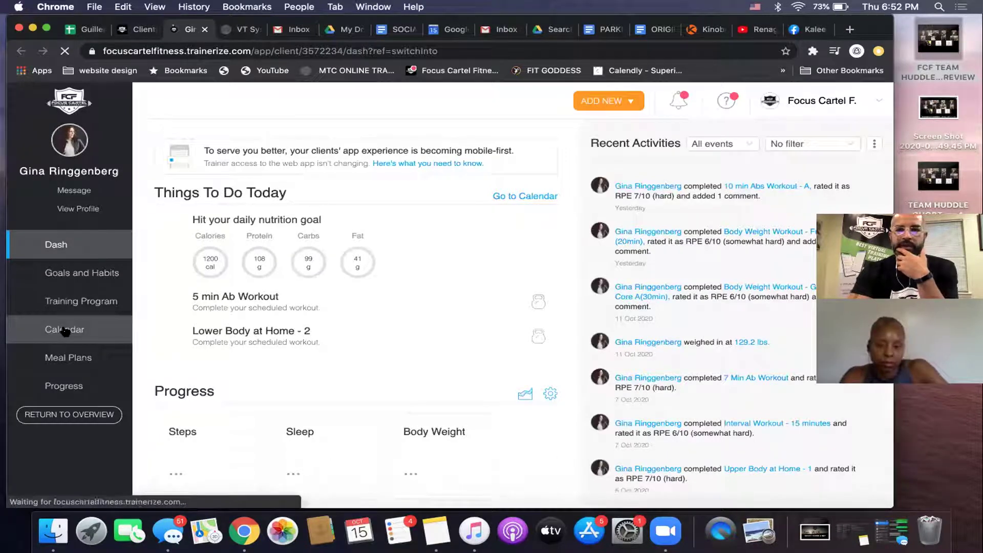
pyautogui.click(65, 331)
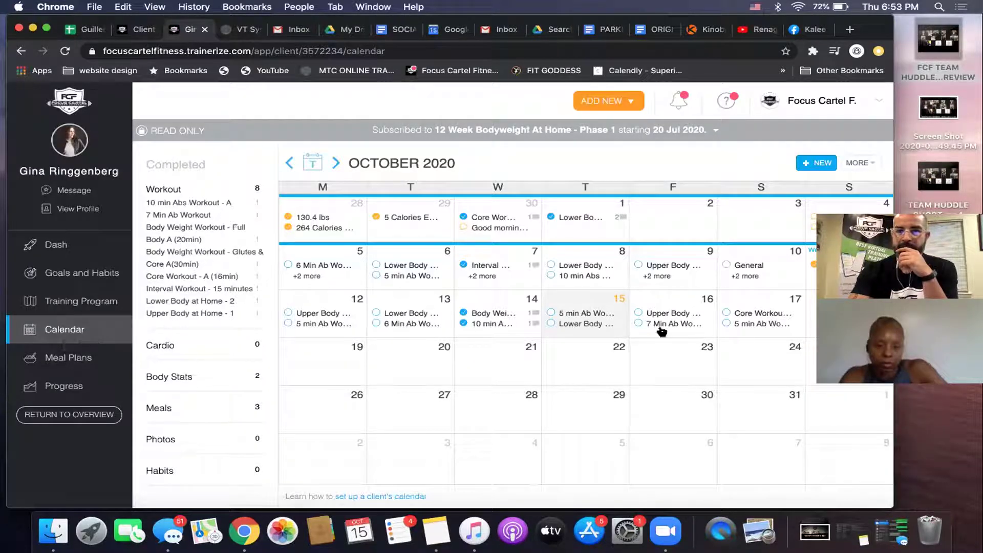
# Review the client's calendar month by month back to July 2020 and return to October 2020.
pyautogui.click(288, 163)
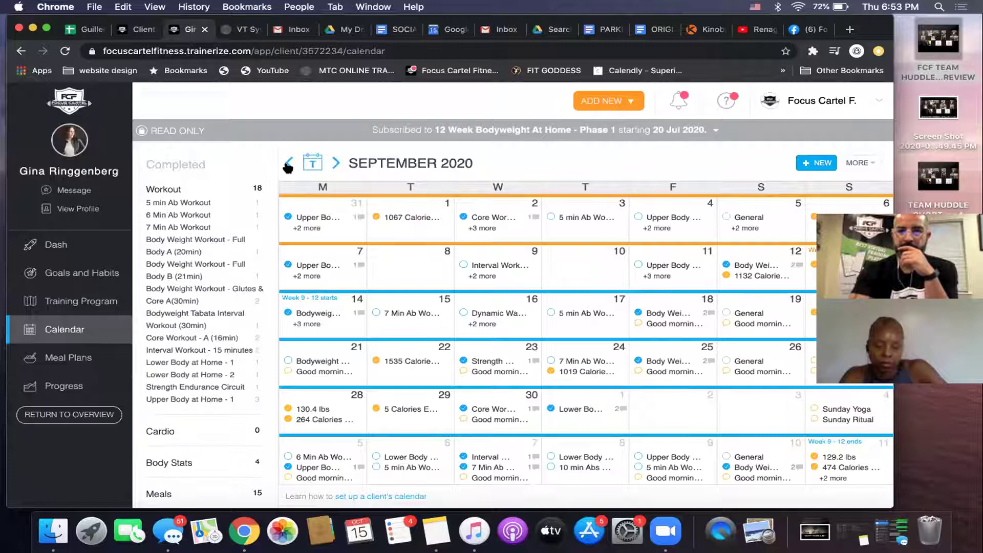
pyautogui.click(288, 164)
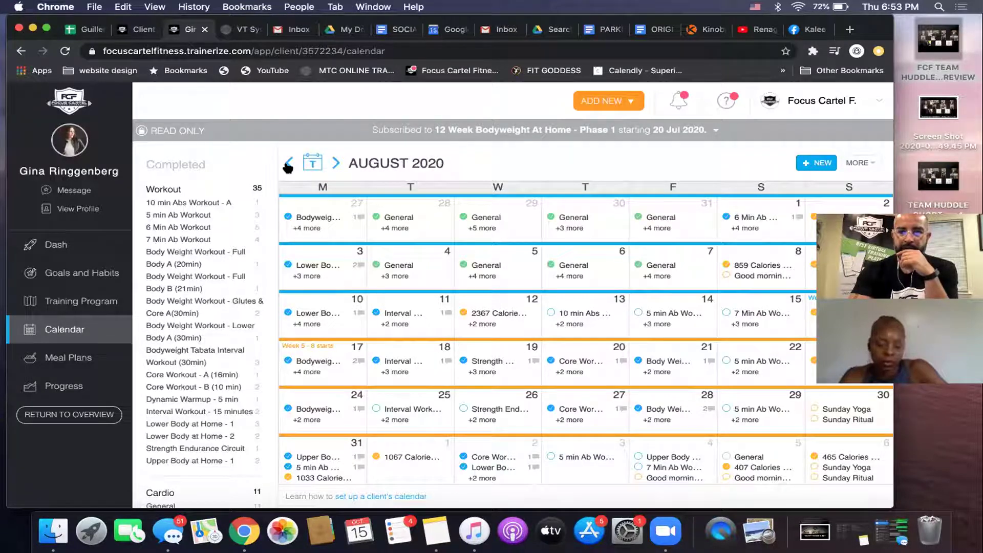
pyautogui.click(288, 164)
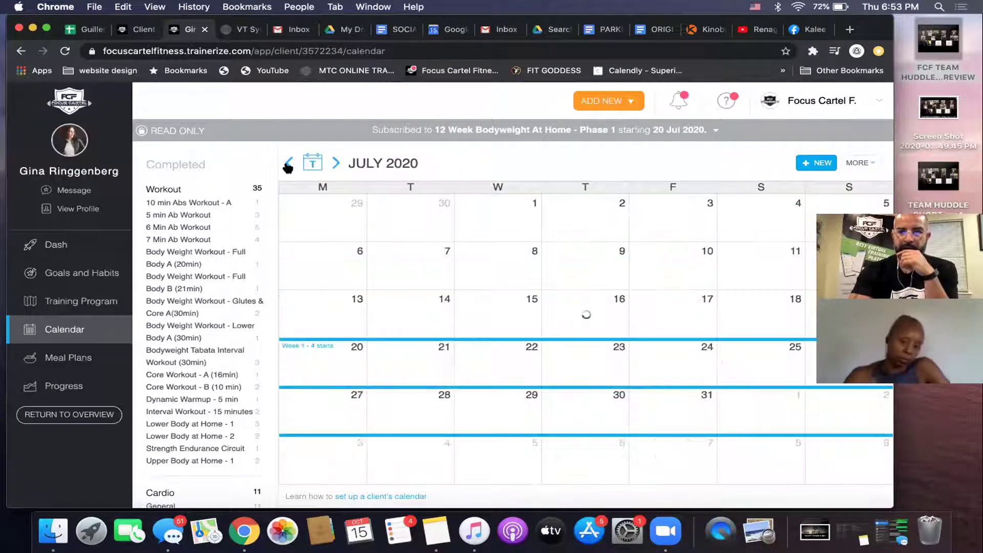
pyautogui.click(335, 163)
pyautogui.click(336, 163)
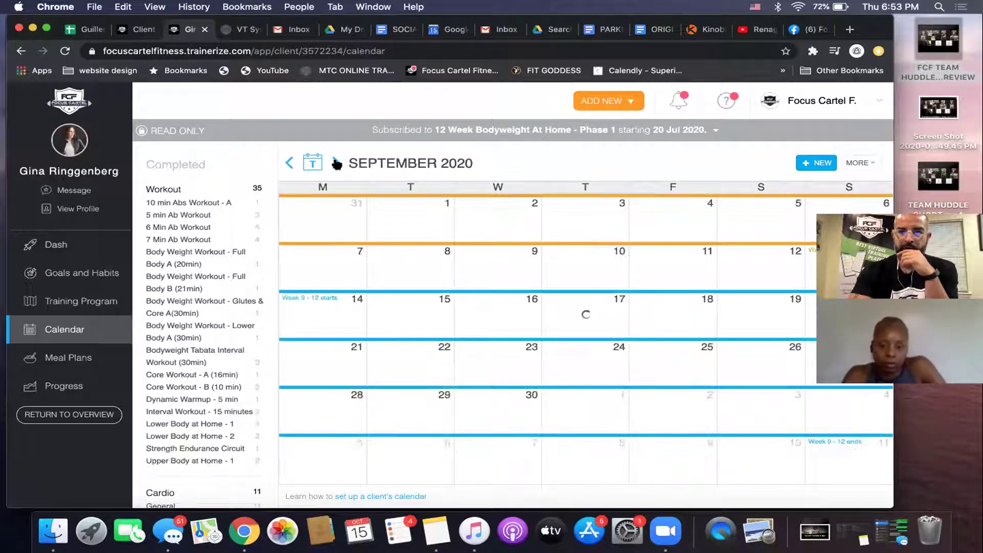
pyautogui.click(336, 163)
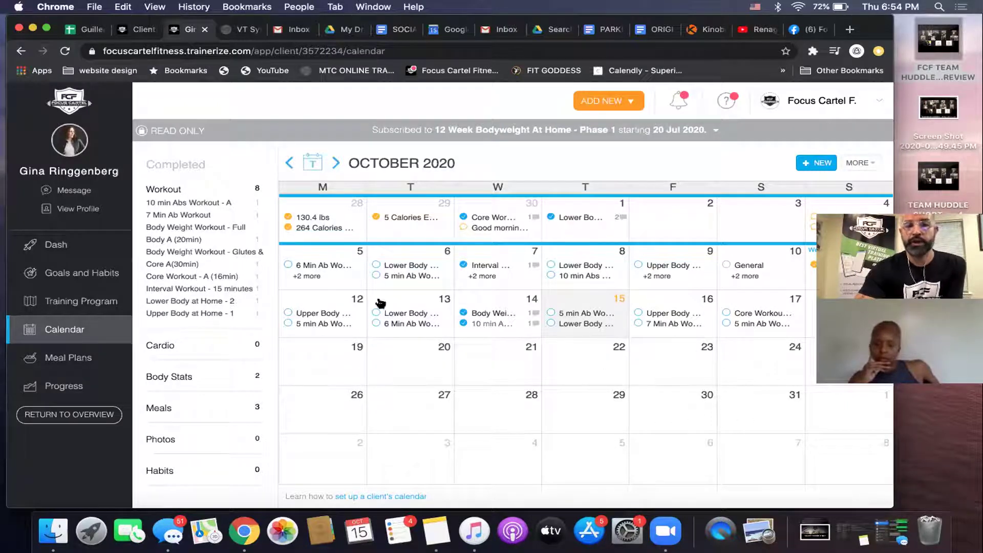
# Examine the client's dashboard and training program, and return to the calendar.
pyautogui.click(67, 245)
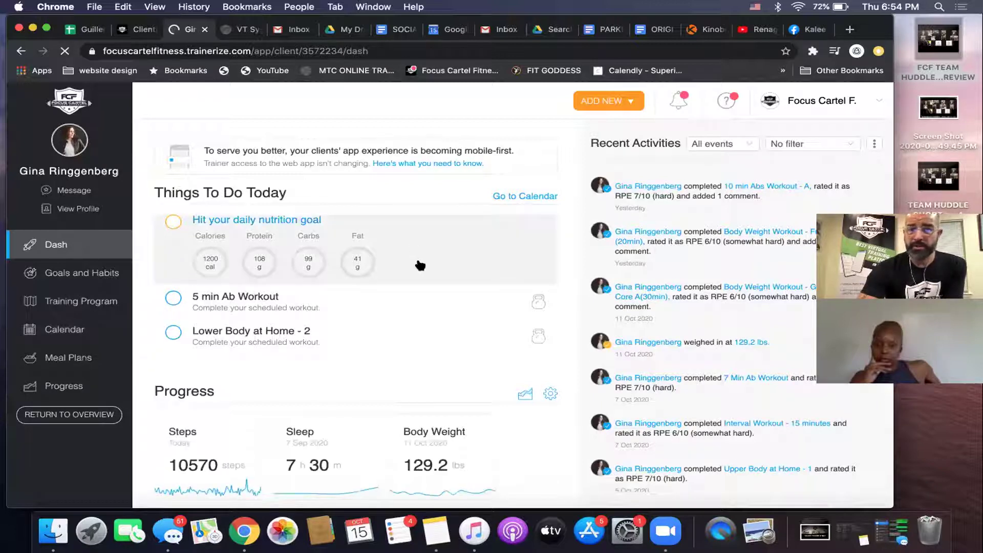
pyautogui.scroll(-4, 438, 336)
pyautogui.scroll(4, 438, 336)
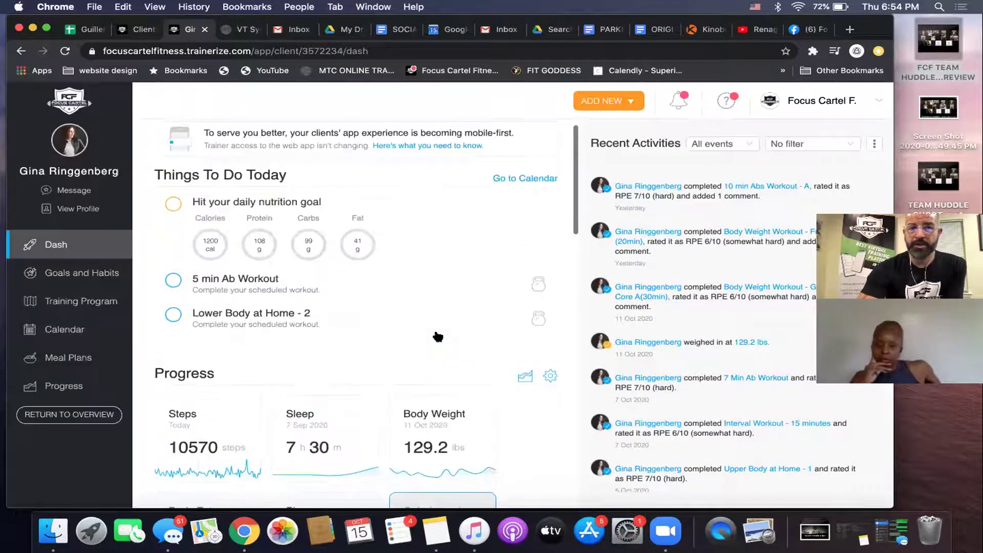
pyautogui.scroll(-1, 437, 334)
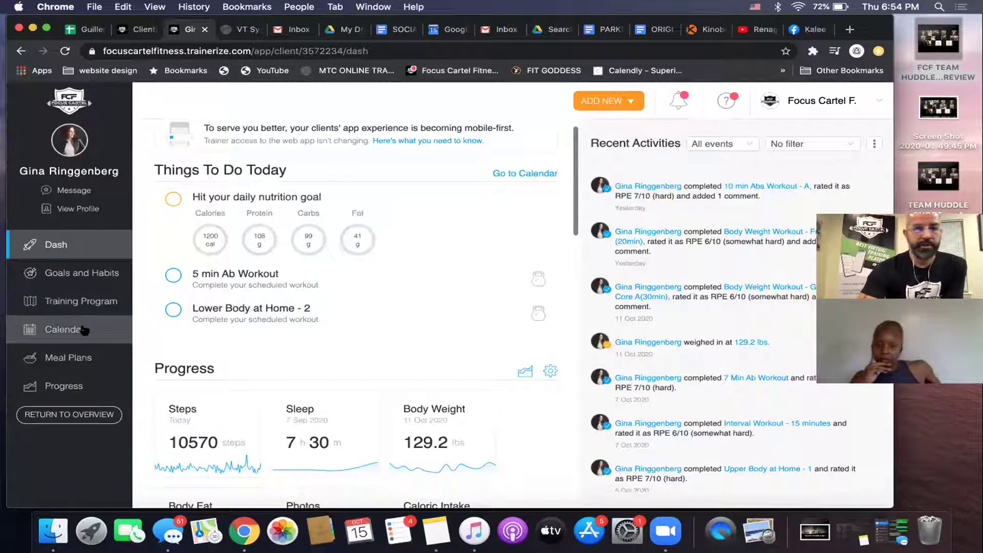
pyautogui.click(69, 303)
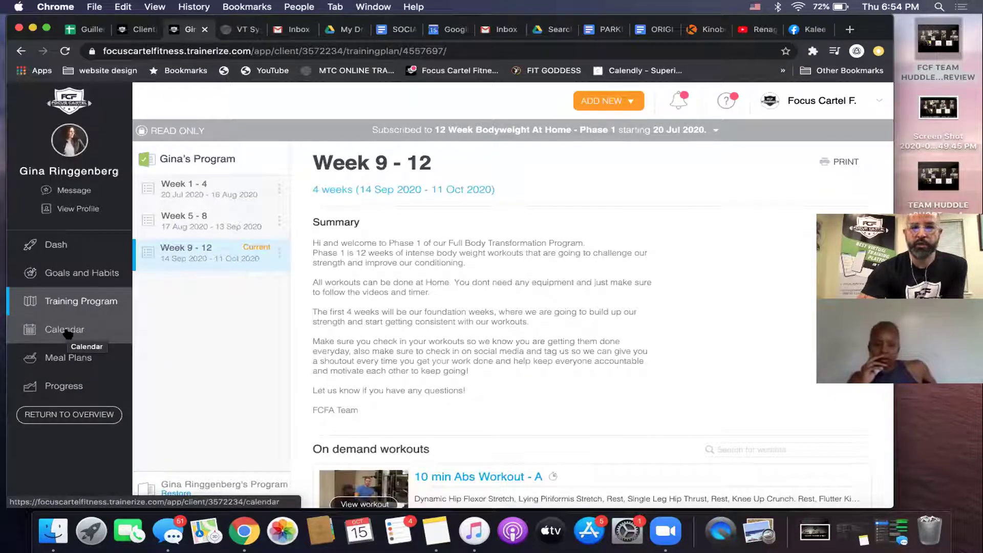
pyautogui.click(67, 334)
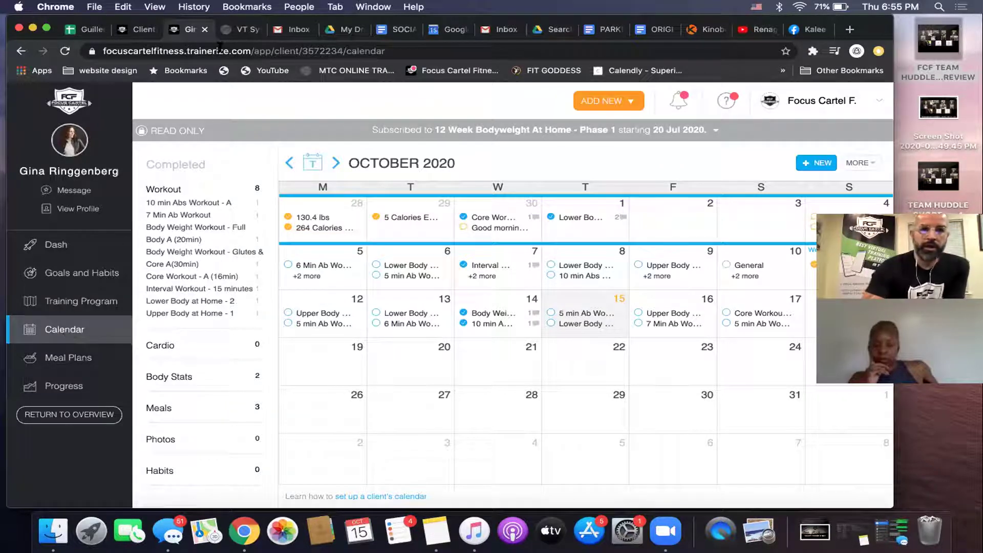
# Close the profile over the clients list, show the blank new client form, and dismiss it without adding anyone.
pyautogui.click(134, 32)
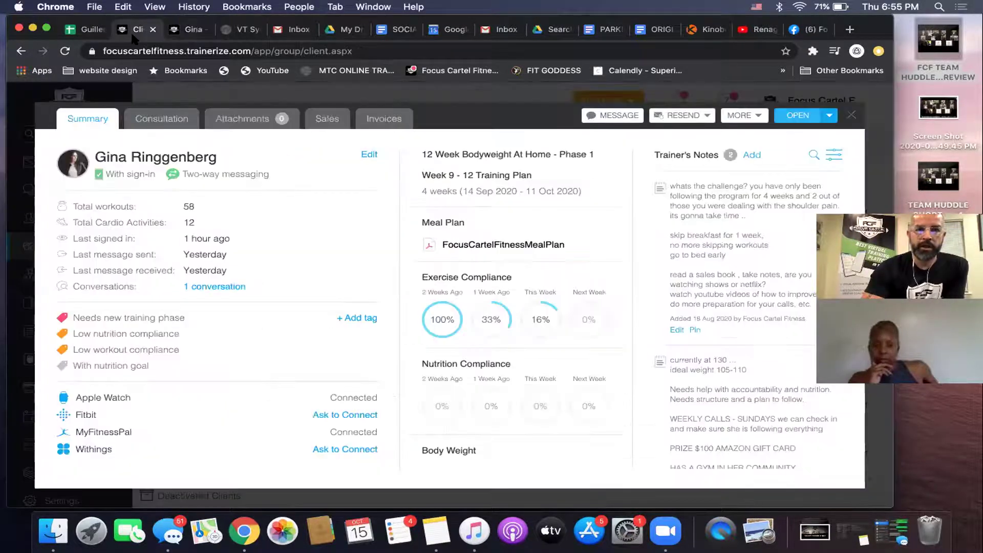
pyautogui.click(851, 115)
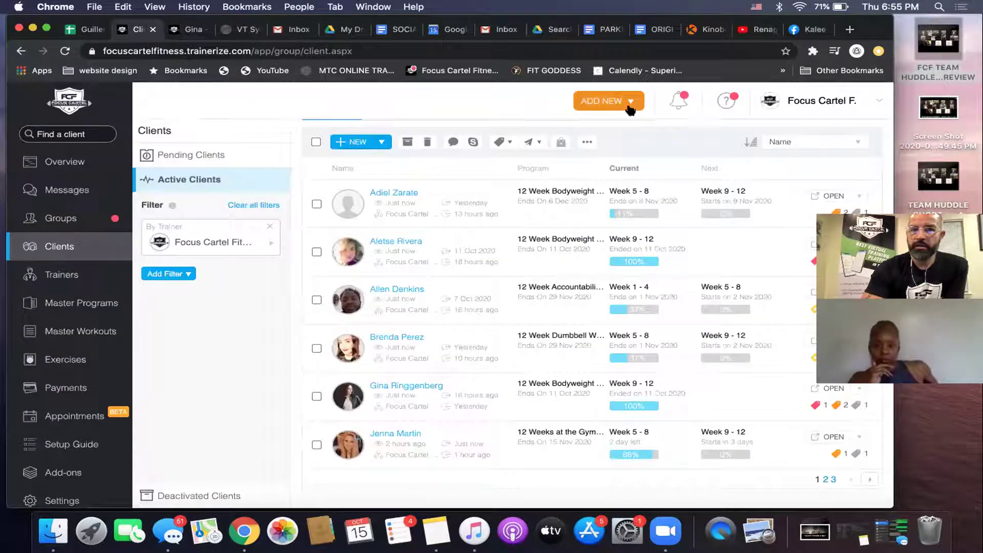
pyautogui.click(610, 101)
pyautogui.click(613, 127)
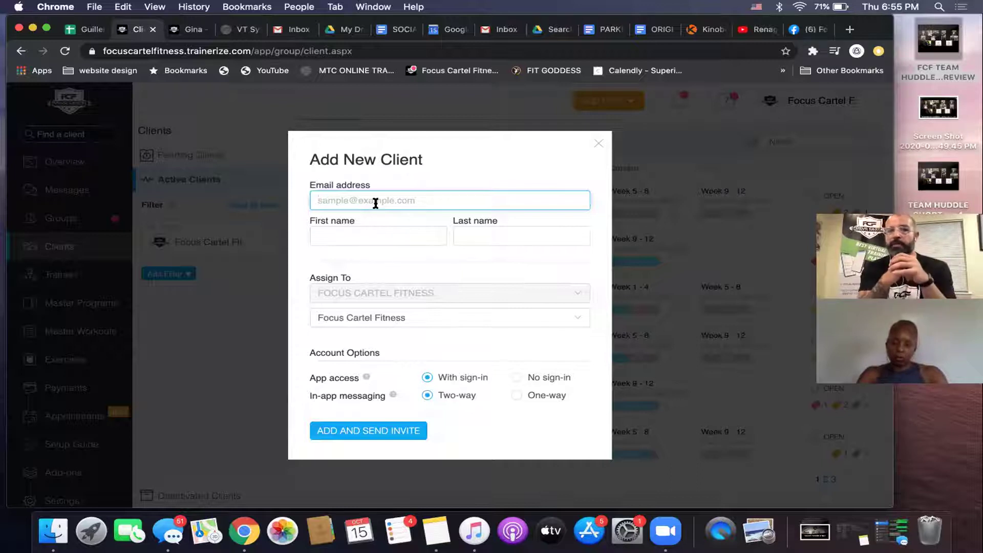
pyautogui.click(598, 143)
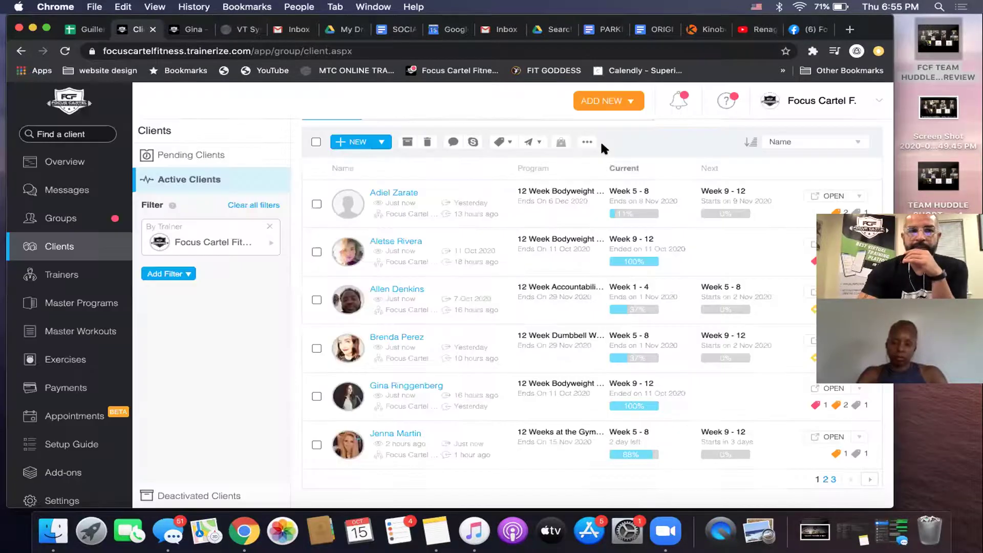
# Edit the profile of the client whose calendar is open, setting app access to No sign-in.
pyautogui.click(182, 34)
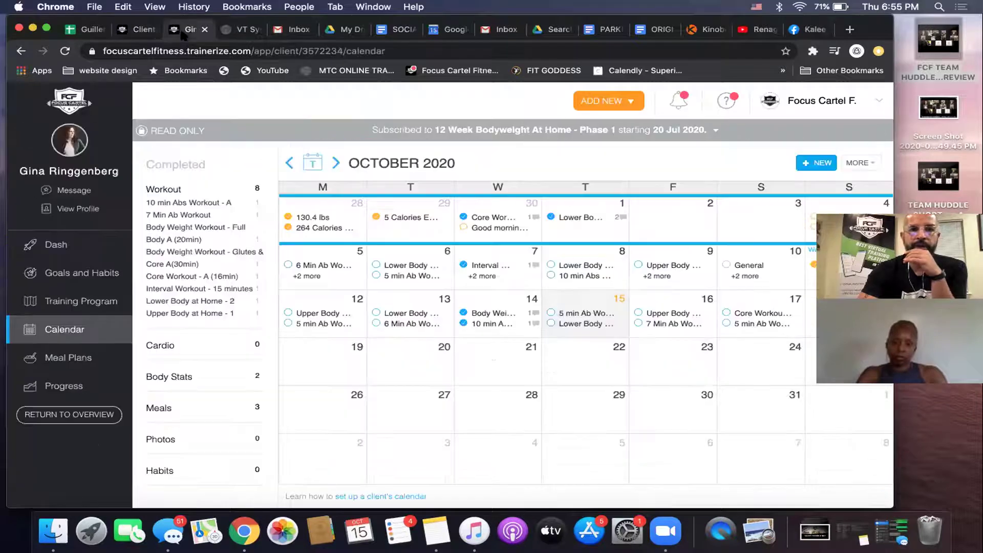
pyautogui.click(78, 209)
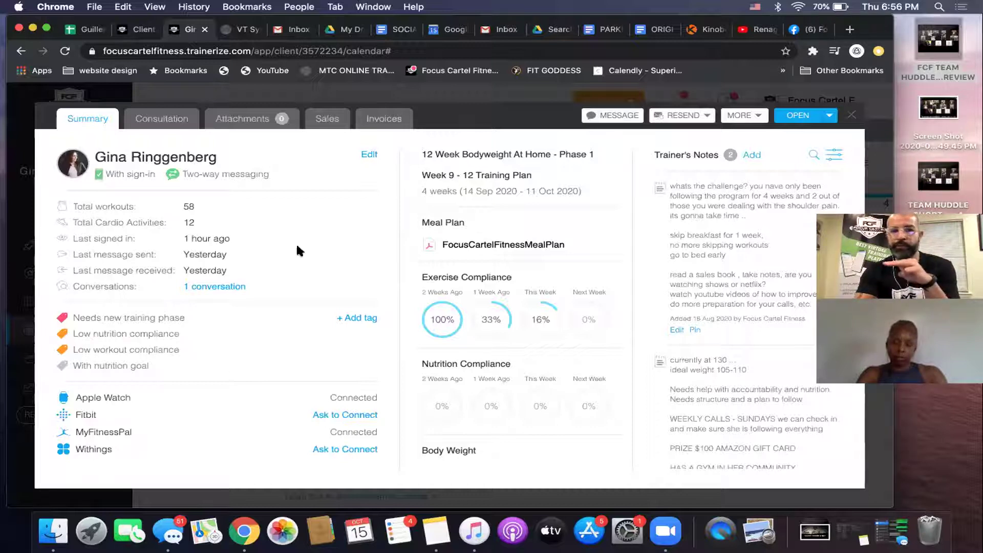
pyautogui.click(368, 155)
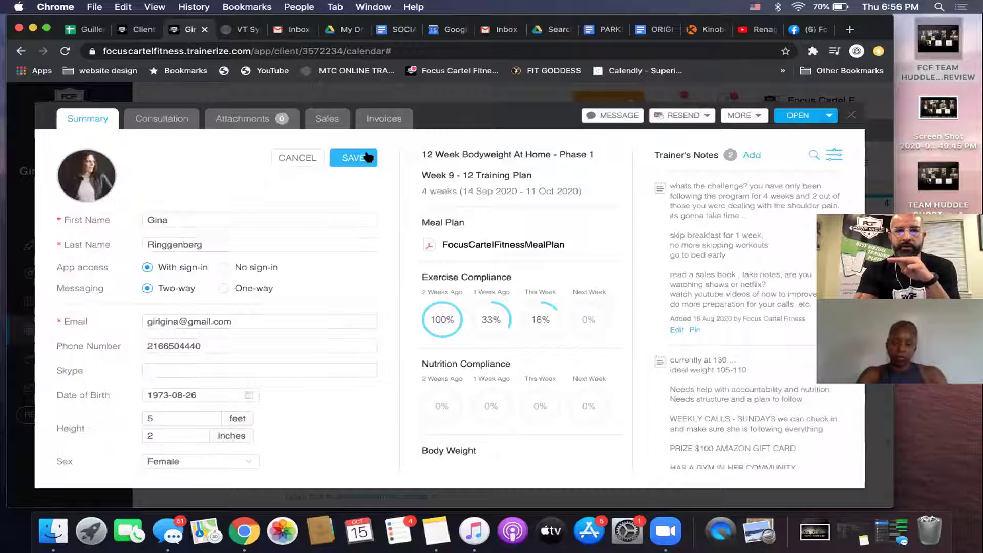
pyautogui.click(224, 267)
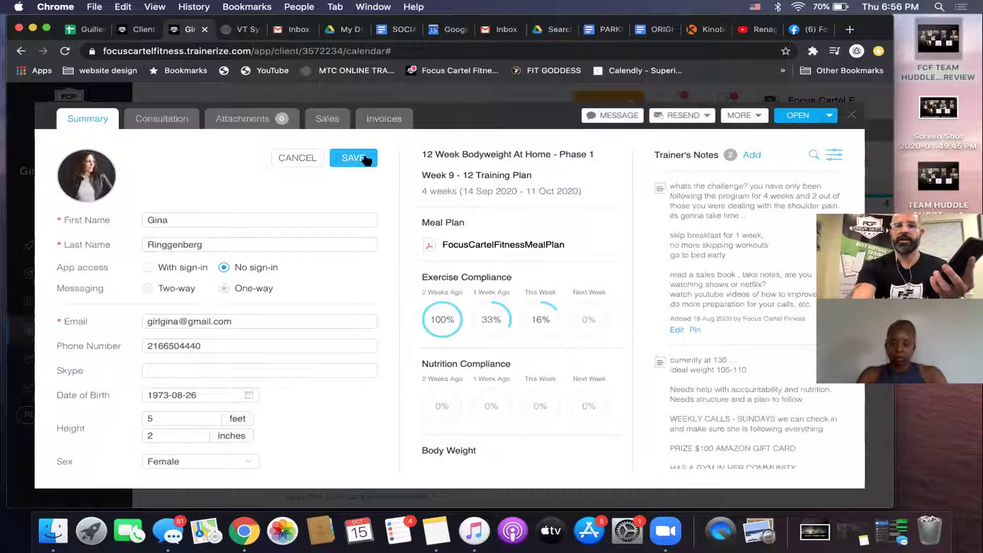
pyautogui.press('XF86AudioLowerVolume')
pyautogui.press('XF86AudioLowerVolume')
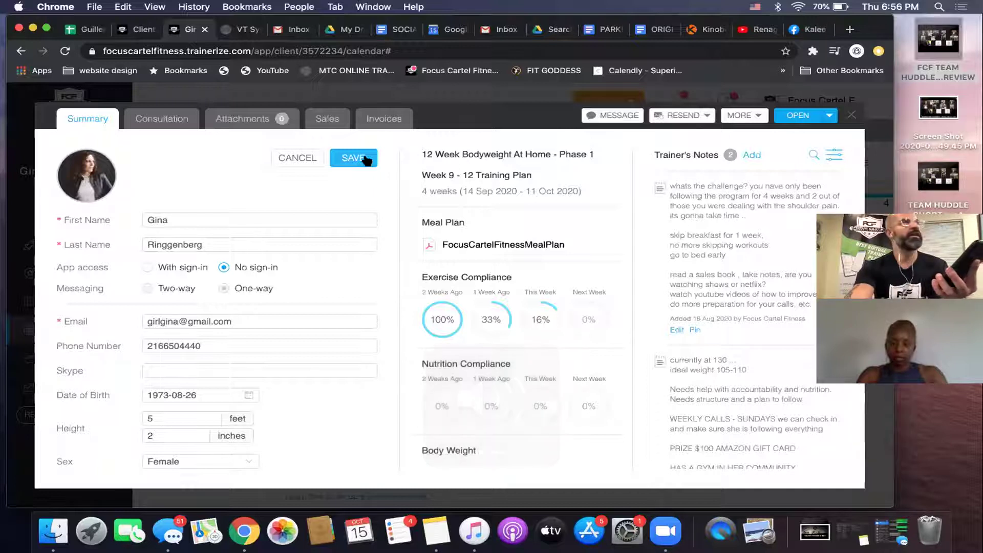
pyautogui.press('XF86AudioRaiseVolume')
pyautogui.press('XF86AudioRaiseVolume')
pyautogui.press('XF86AudioRaiseVolume')
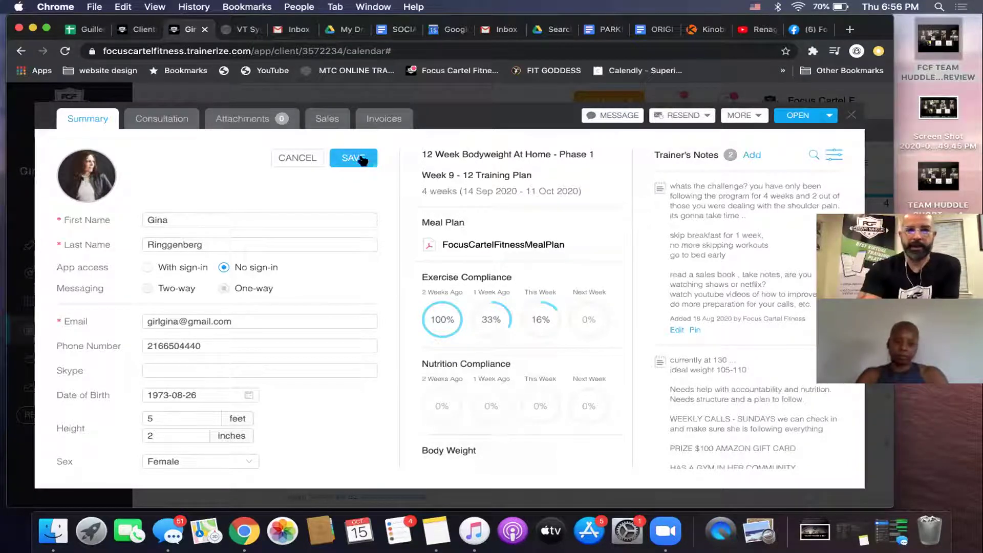
# Restore the client's app access to With sign-in, cancel the profile edit, and close the profile.
pyautogui.click(147, 267)
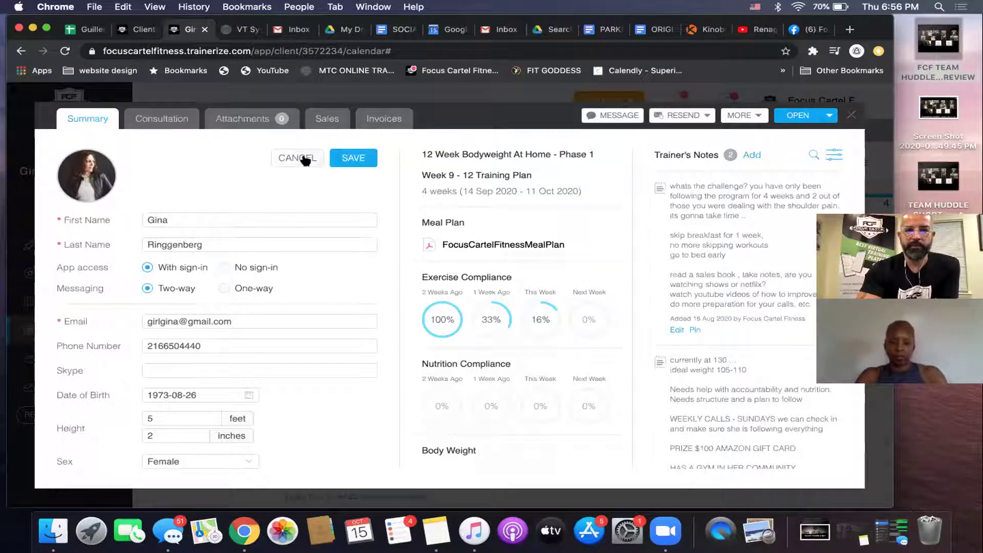
pyautogui.click(308, 159)
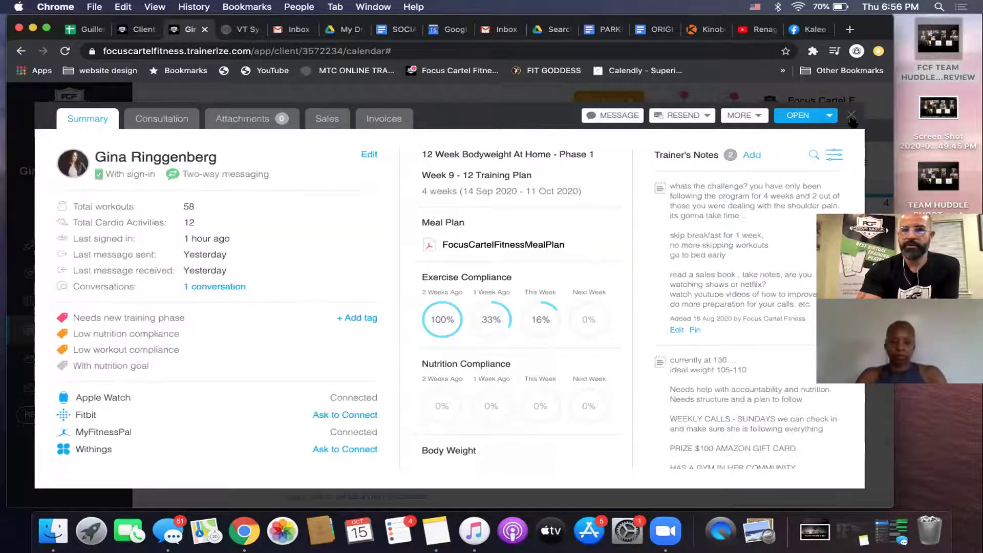
pyautogui.click(852, 116)
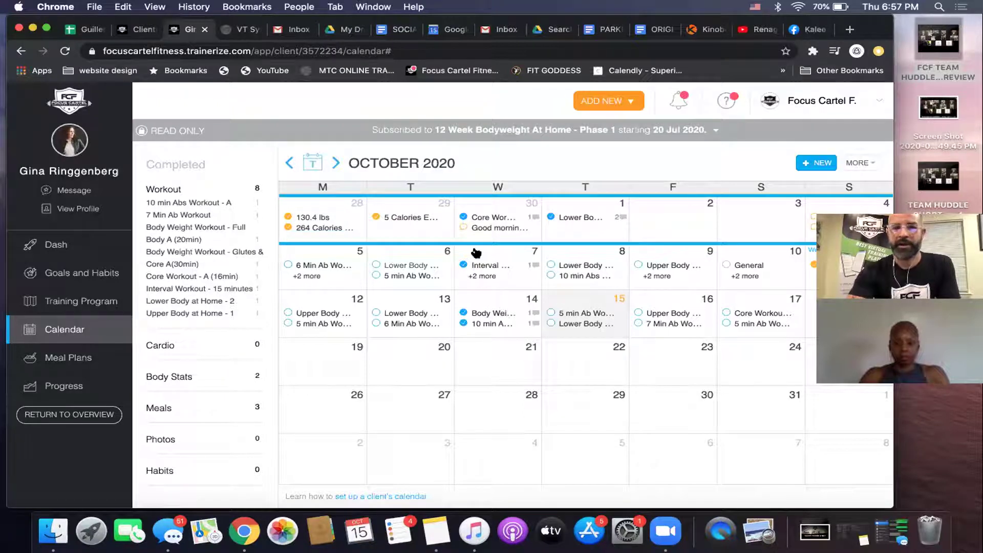
# Start an auto message sequence named "hap" for 2 Oct 2020 on the client's calendar.
pyautogui.click(672, 221)
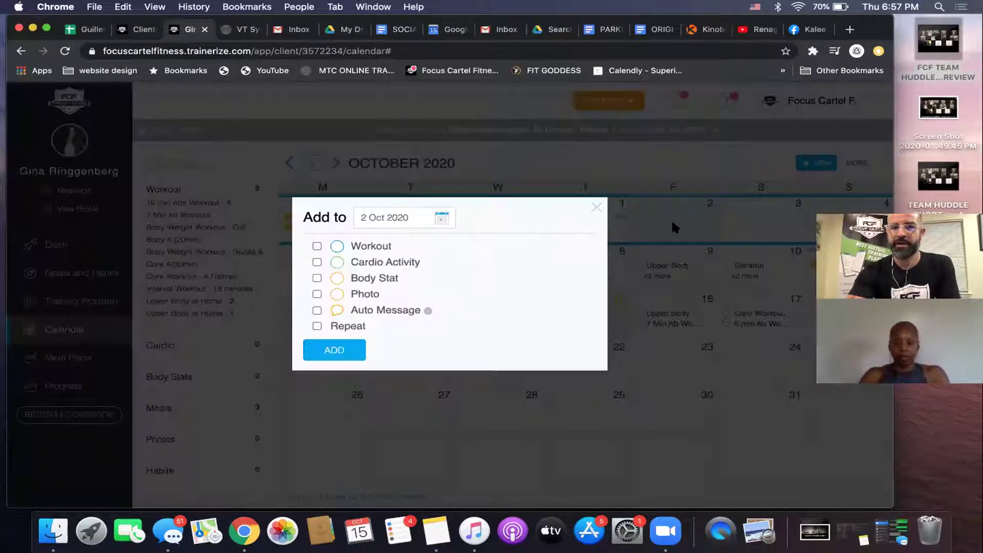
pyautogui.click(368, 313)
pyautogui.click(404, 329)
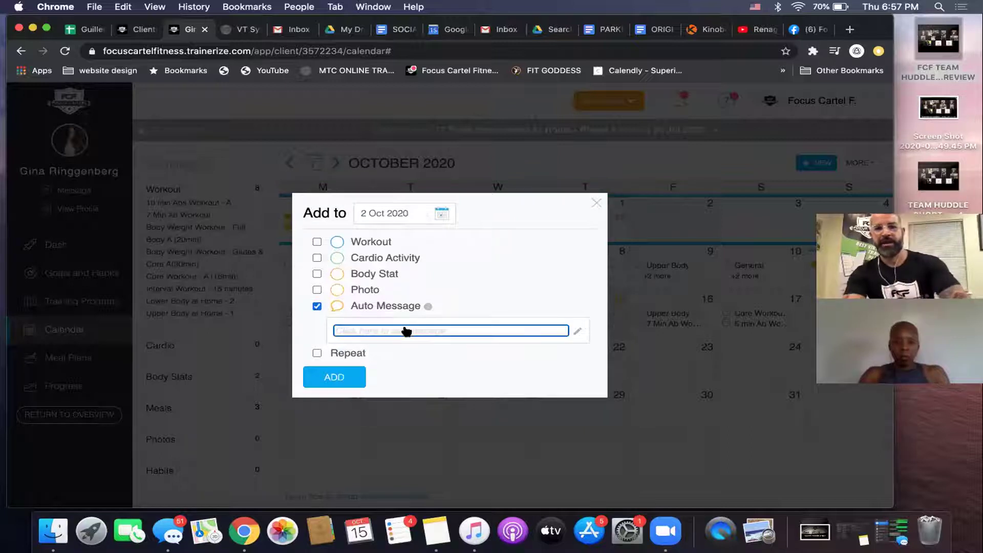
pyautogui.write('hap')
# Write the message "happy friday ! dont forget your workout today" and add it to the sequence.
pyautogui.click(316, 428)
pyautogui.write('happy friends')
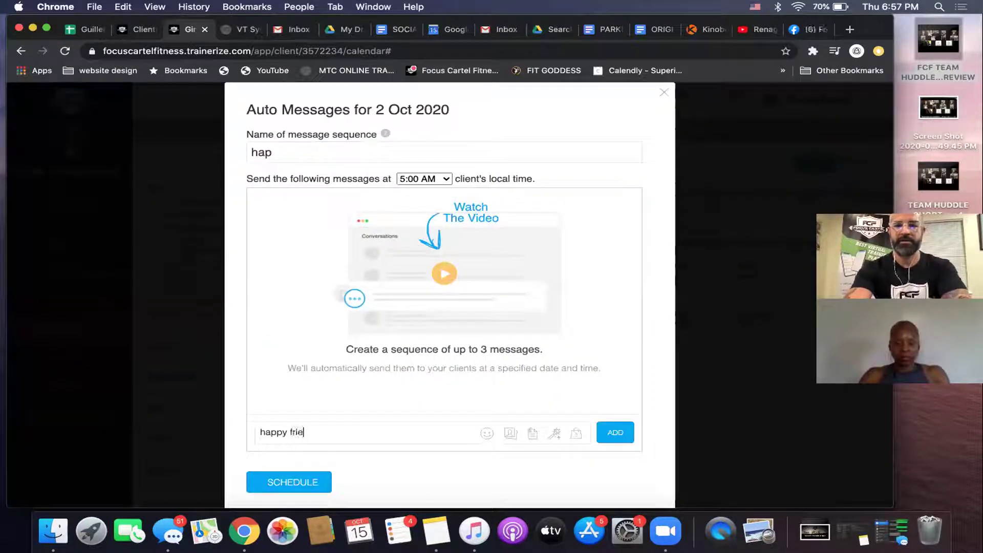
pyautogui.press('BackSpace')
pyautogui.press('BackSpace')
pyautogui.press('BackSpace')
pyautogui.press('BackSpace')
pyautogui.write('day ! ')
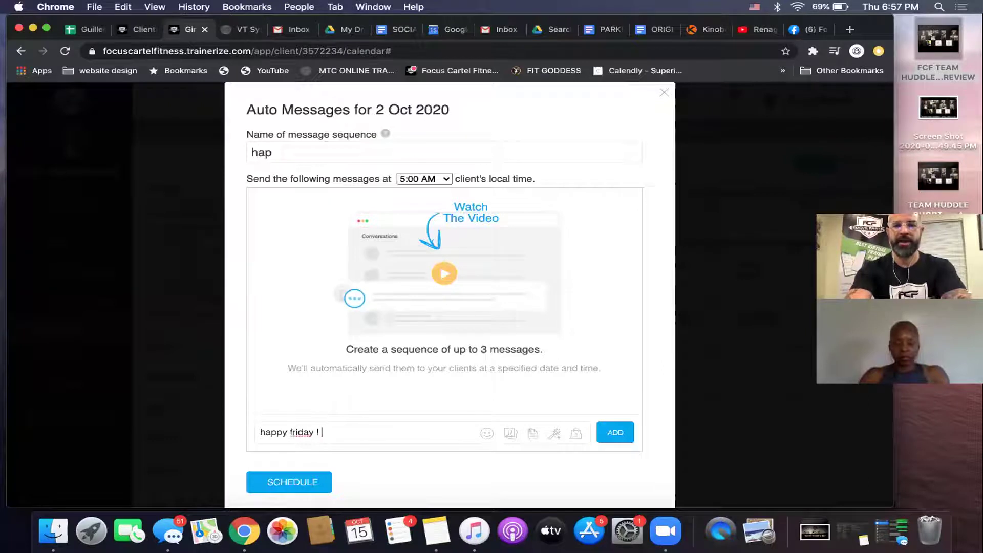
pyautogui.write('dont forget')
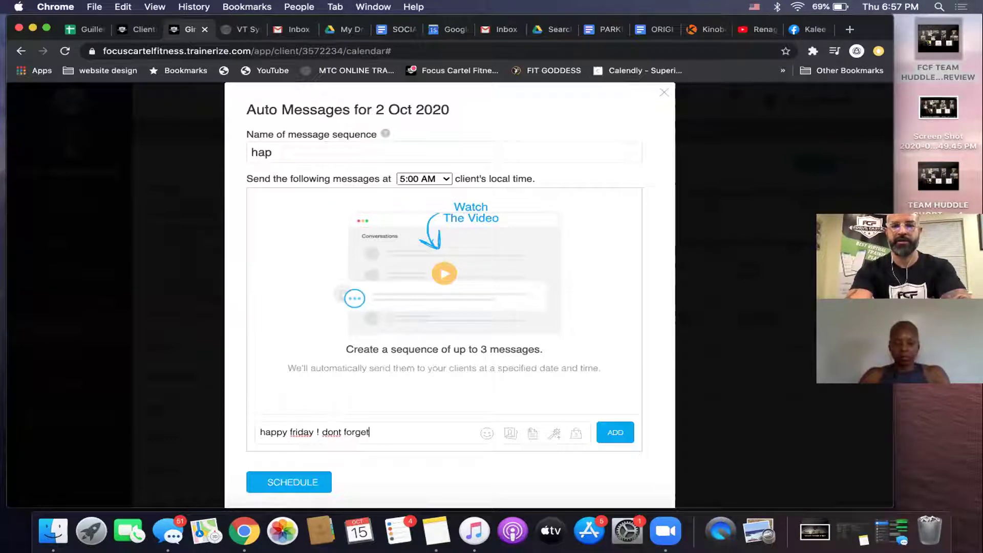
pyautogui.write(' your workout today')
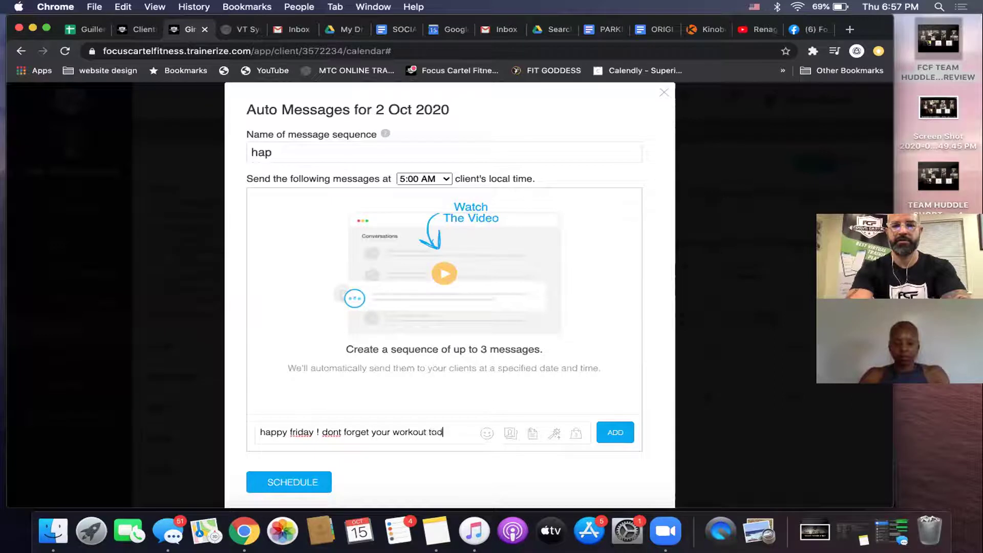
pyautogui.click(617, 432)
# Set the sequence's send time to 7:00 AM client's local time and schedule it.
pyautogui.click(422, 178)
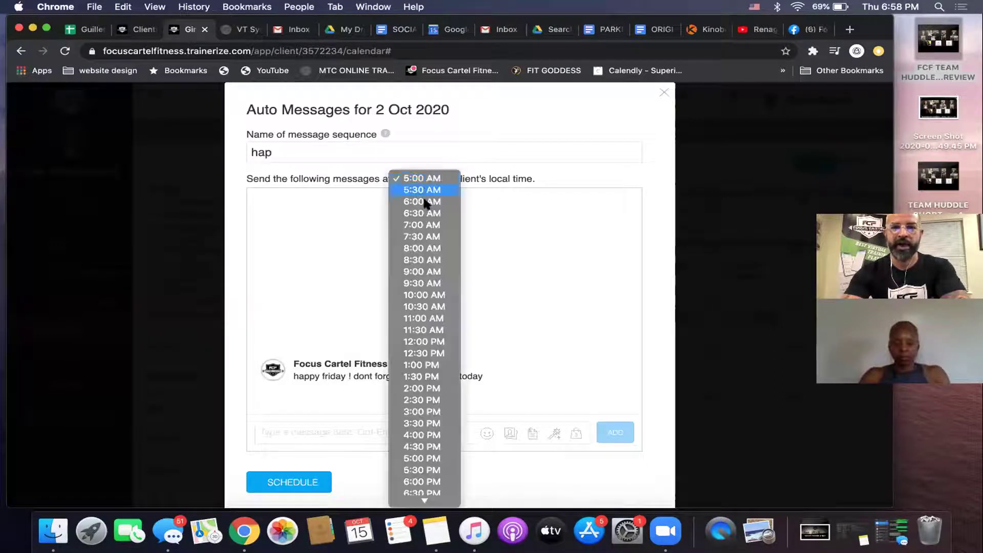
pyautogui.click(423, 225)
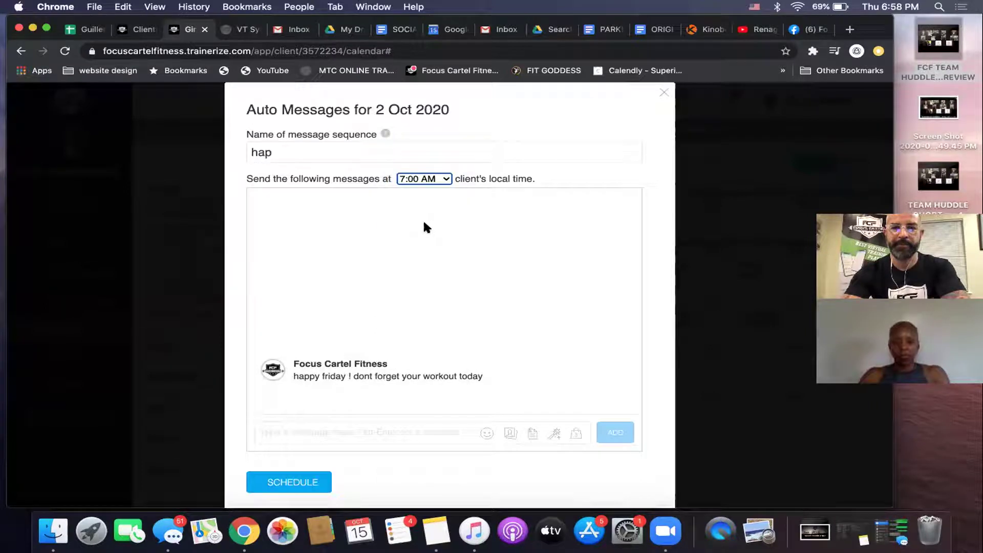
pyautogui.click(262, 479)
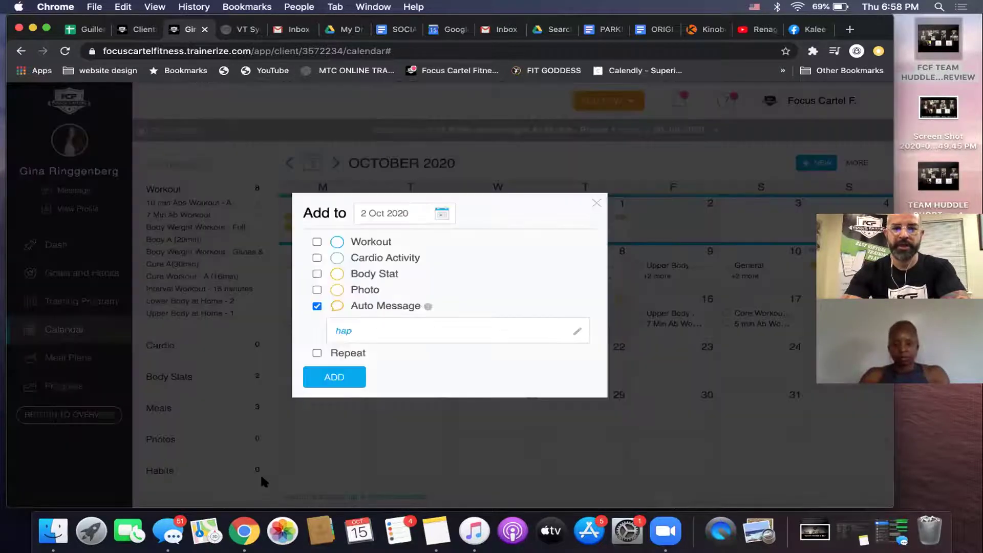
# Repeat the auto message weekly on Friday for 4 weeks and add it to the calendar.
pyautogui.click(318, 353)
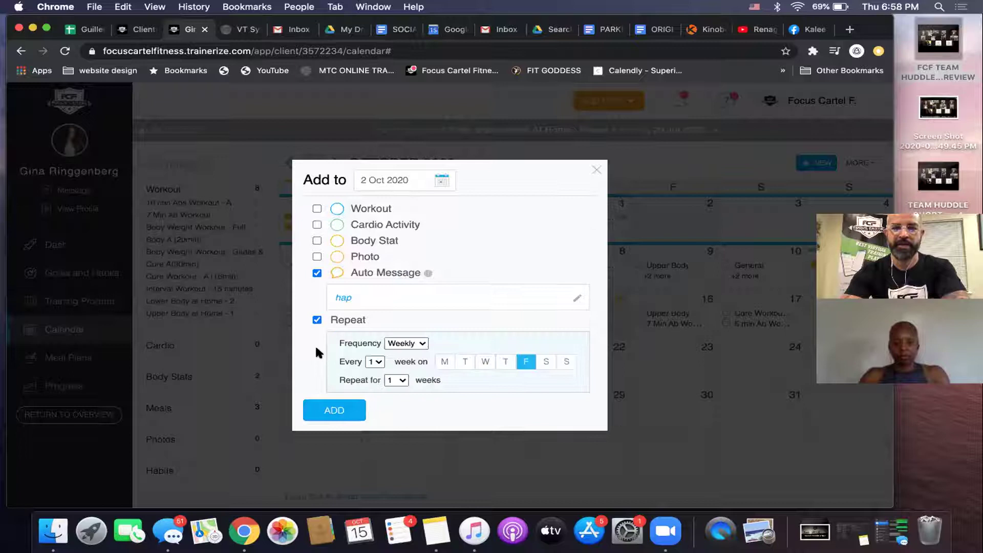
pyautogui.click(378, 379)
pyautogui.click(394, 411)
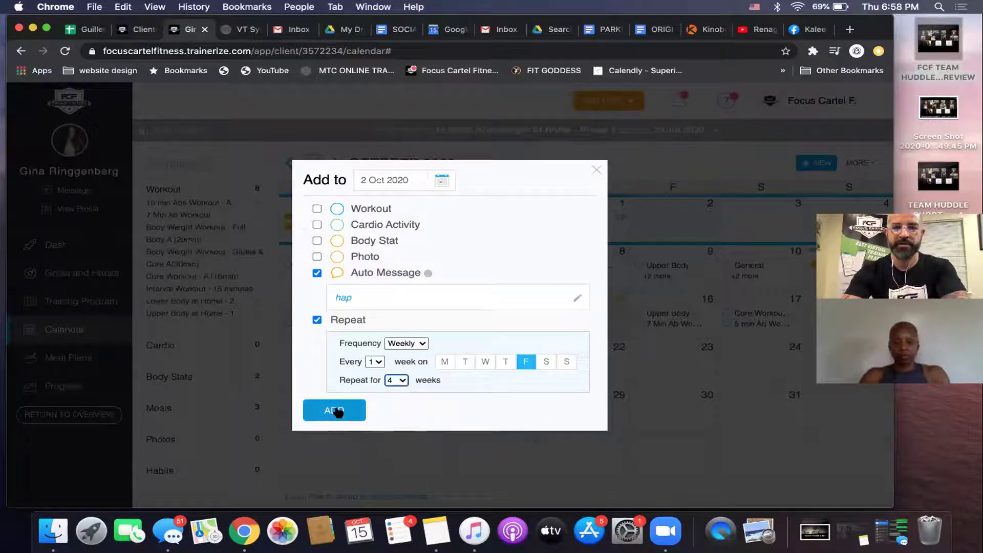
pyautogui.click(335, 410)
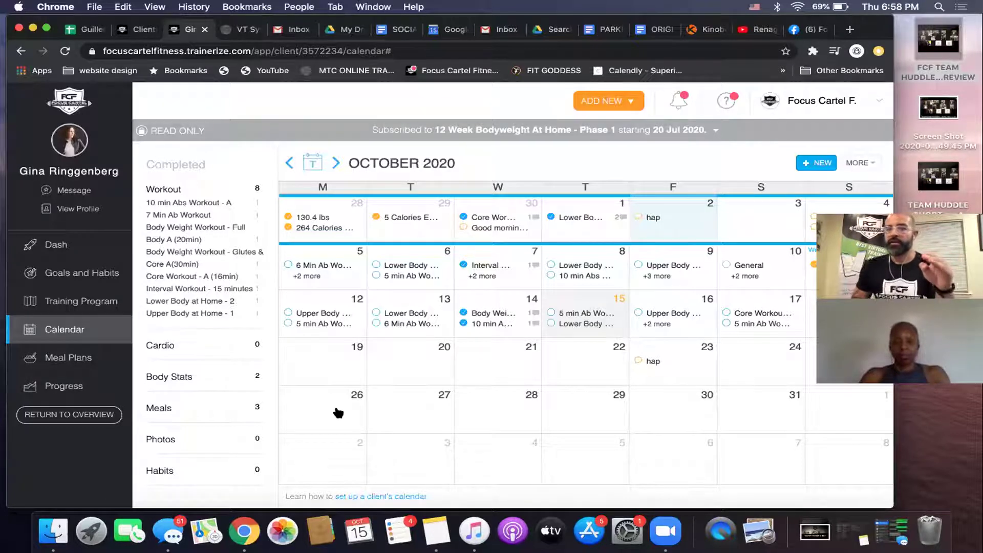
# Begin another auto message for 2 Oct 2020 with "hi" followed by the First Name autofield.
pyautogui.click(654, 234)
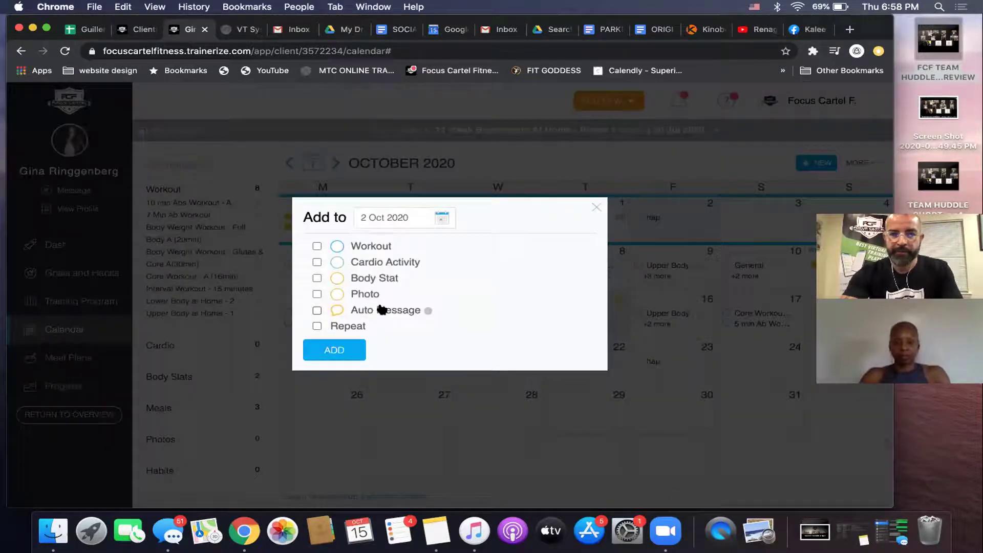
pyautogui.click(381, 308)
pyautogui.click(425, 331)
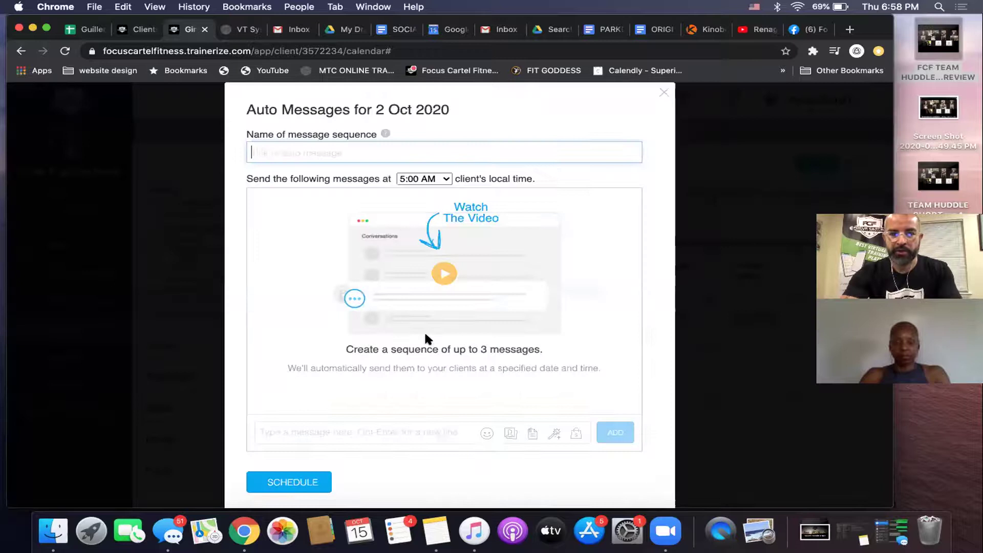
pyautogui.click(337, 440)
pyautogui.write('hi')
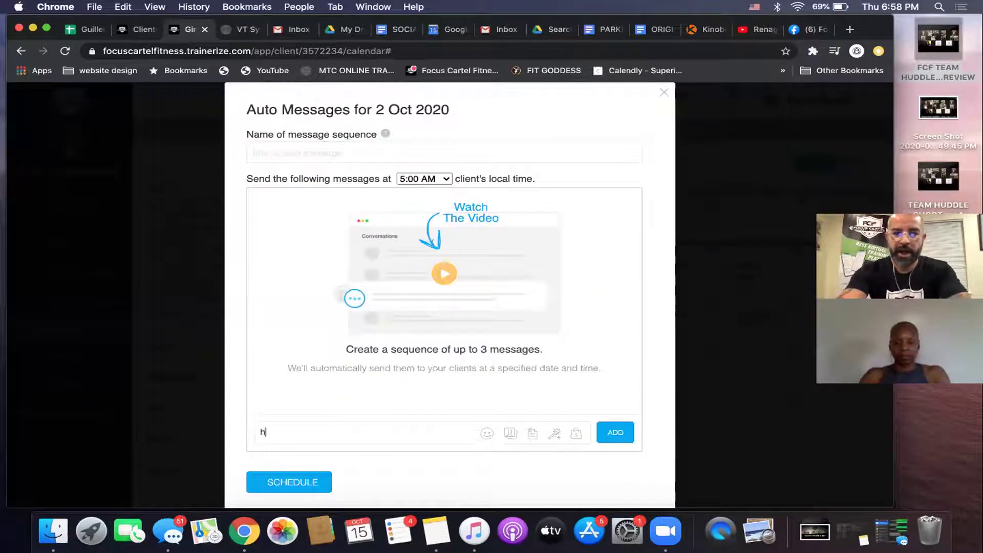
pyautogui.click(556, 434)
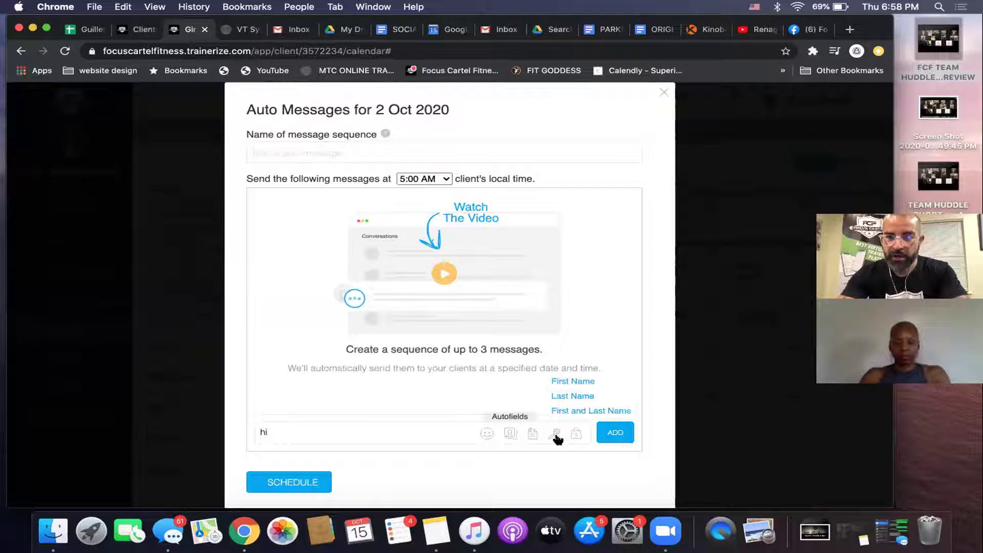
pyautogui.click(588, 381)
# Continue the draft with "how you feeling today!" and discard it without scheduling or adding anything to the calendar.
pyautogui.write('h')
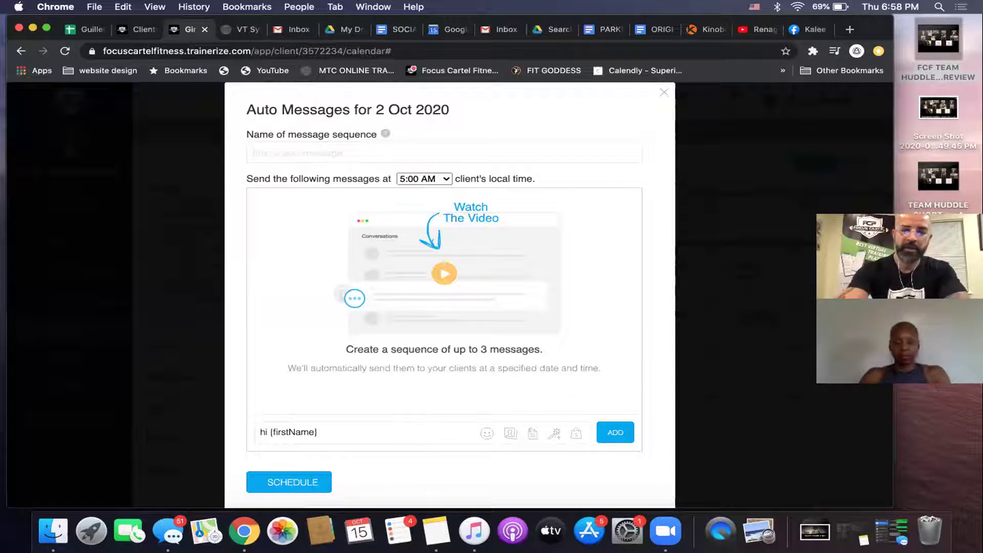
pyautogui.write('ow you feelin')
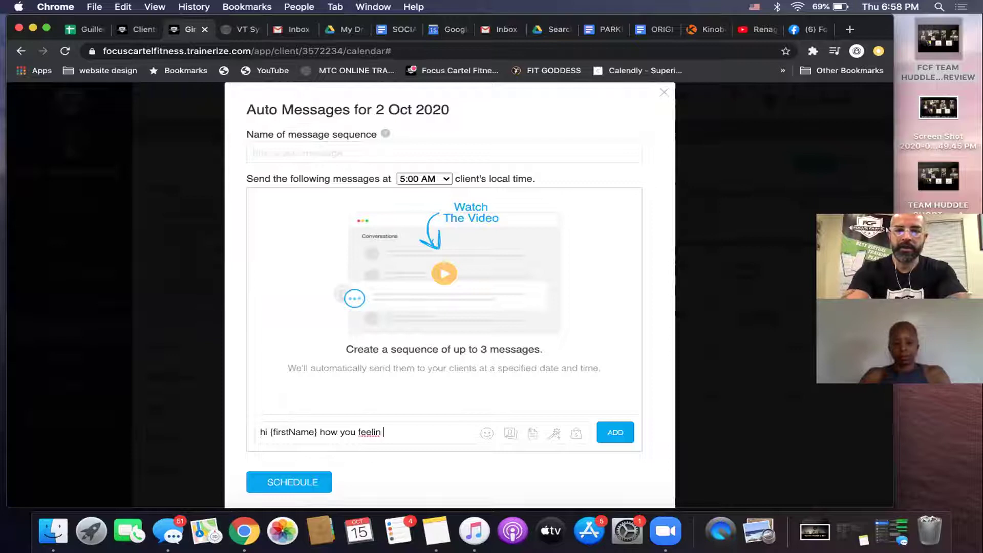
pyautogui.press('BackSpace')
pyautogui.write('g today!')
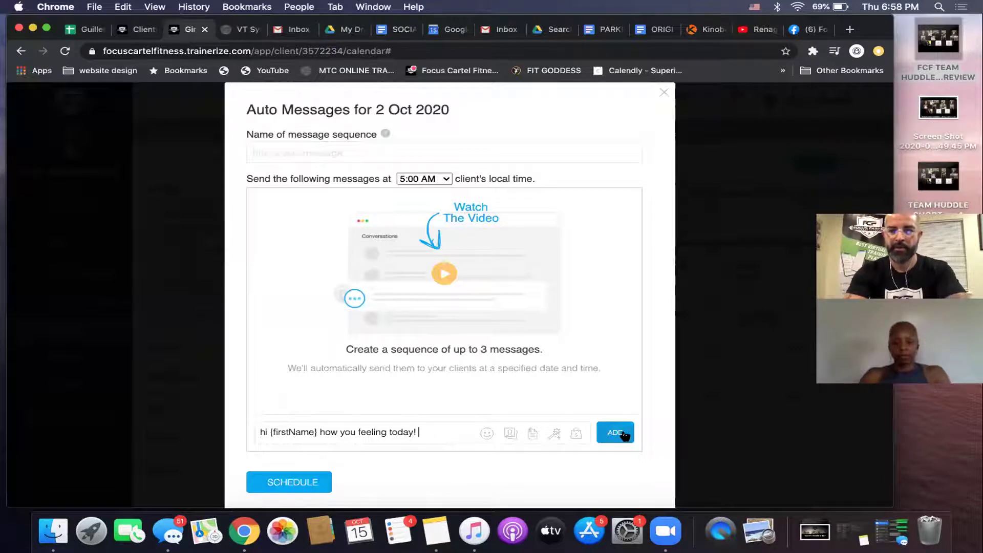
pyautogui.click(663, 89)
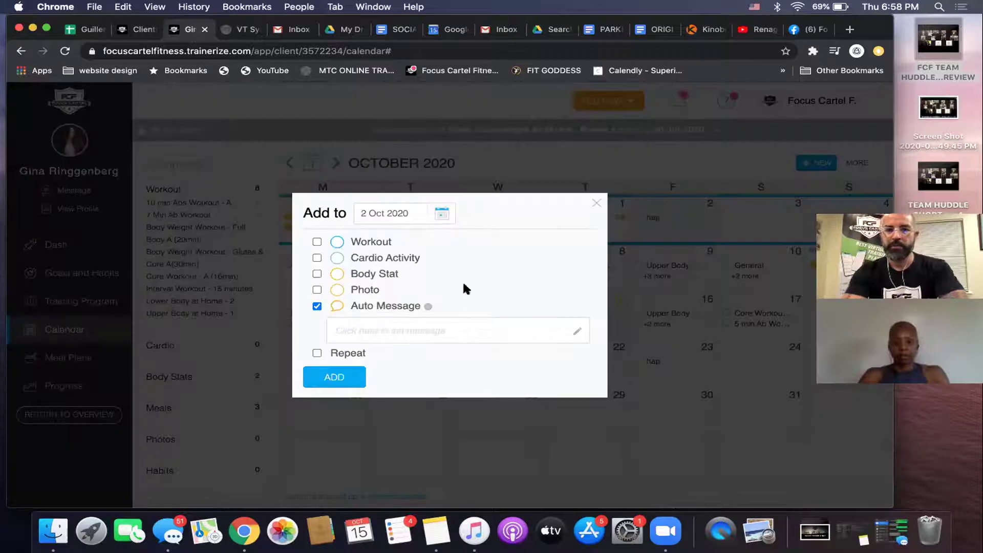
pyautogui.click(596, 203)
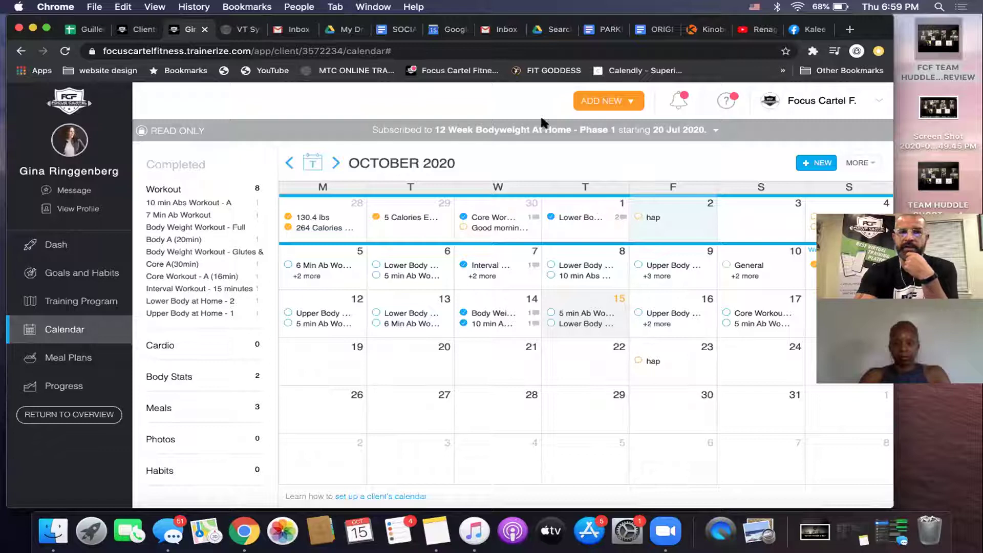
# Return to the clients page and open the Personal master programs.
pyautogui.click(139, 30)
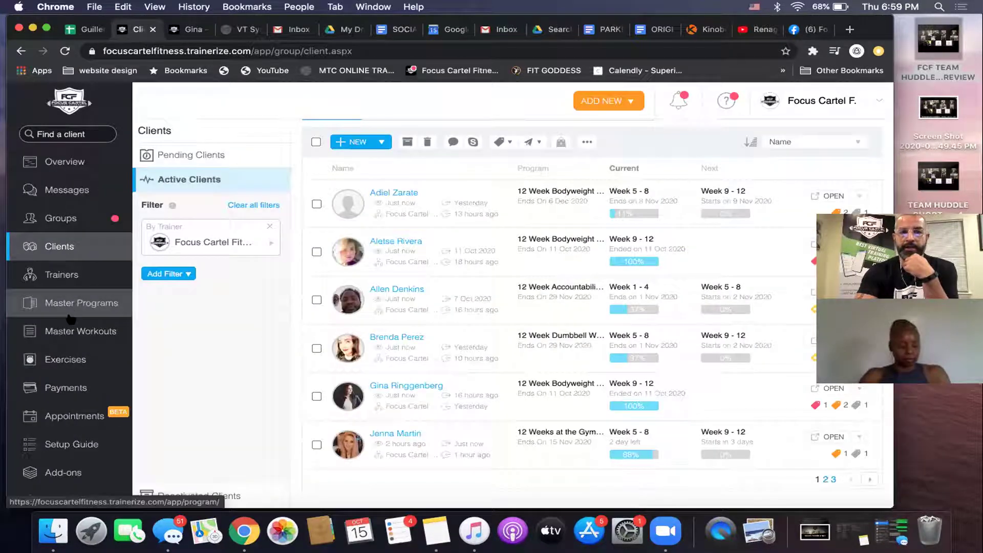
pyautogui.click(69, 304)
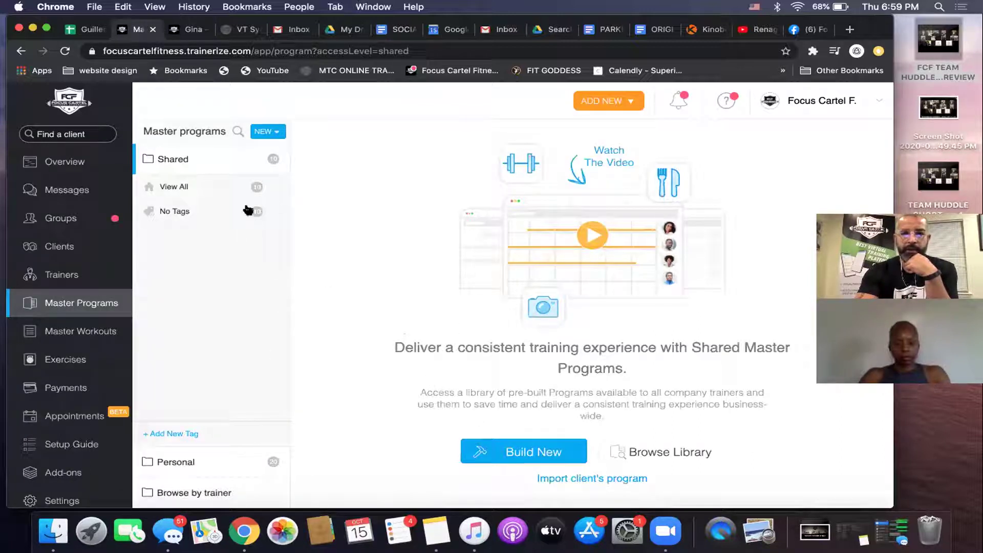
pyautogui.click(226, 460)
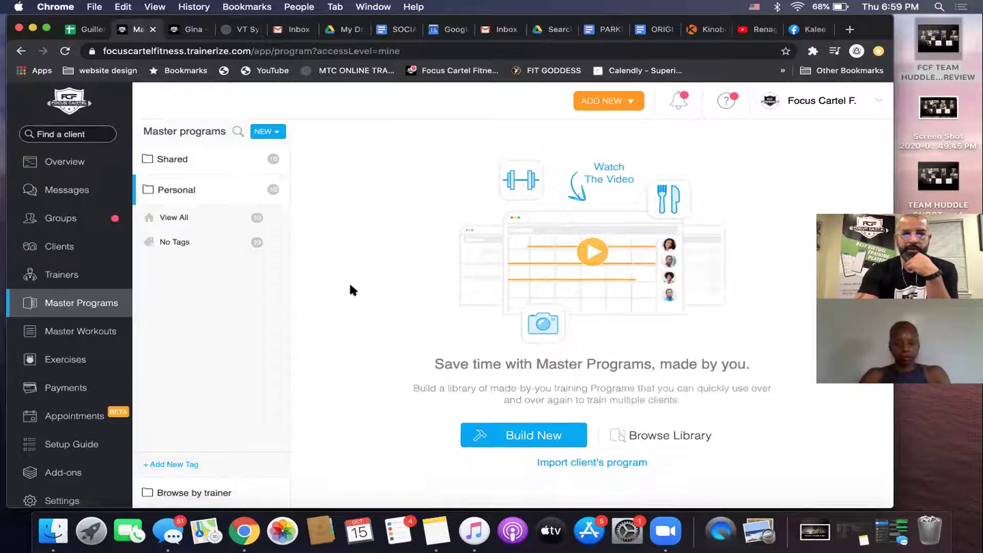
# Start a new personal master program, name it "90 day" plus the person's first name and "Challenge", and open the phase-count choices.
pyautogui.click(494, 433)
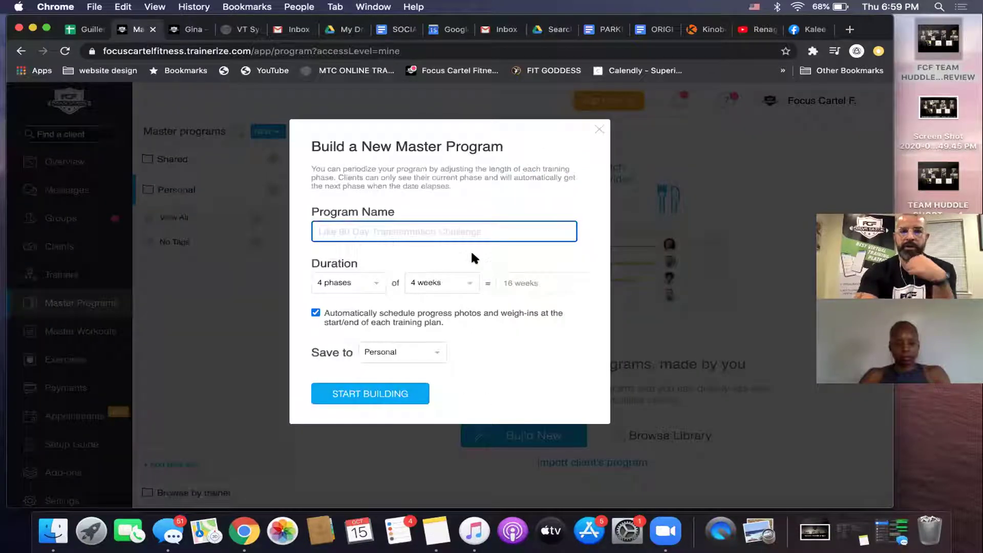
pyautogui.write('90 day Kal')
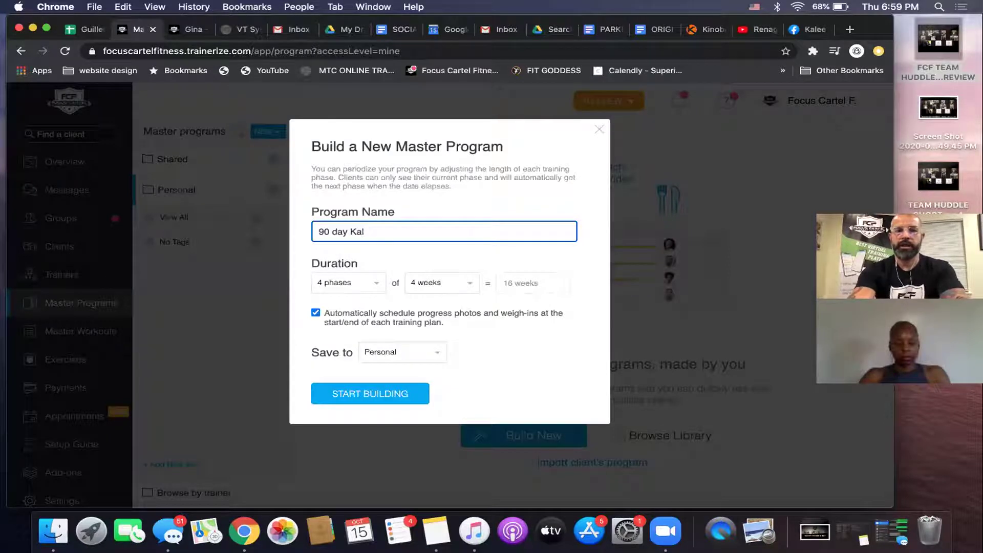
pyautogui.write('ee Challenge')
pyautogui.click(365, 293)
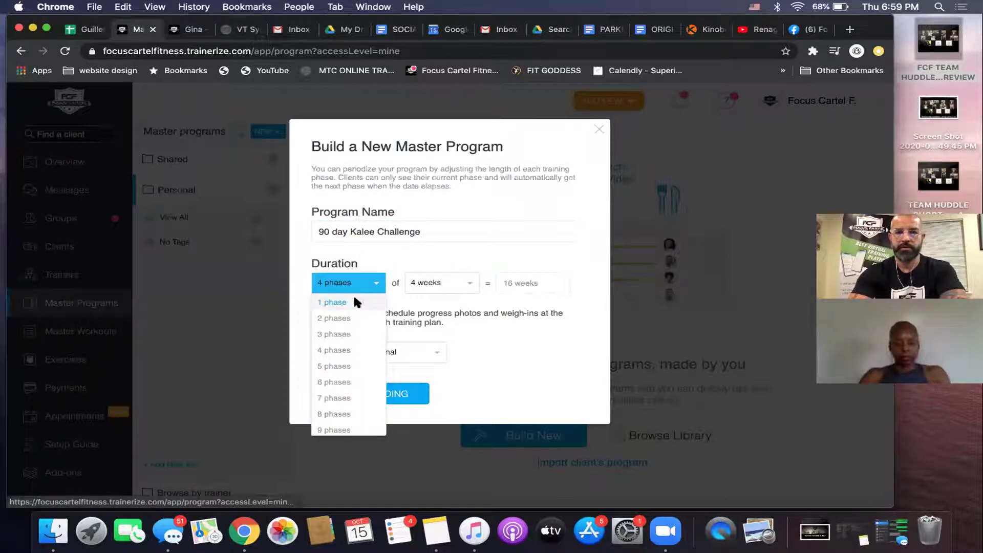
# Build the 90 day Kalee Challenge program with 1 phase of 4 weeks and open its Week 1 - 4 training phase.
pyautogui.click(382, 301)
pyautogui.click(366, 394)
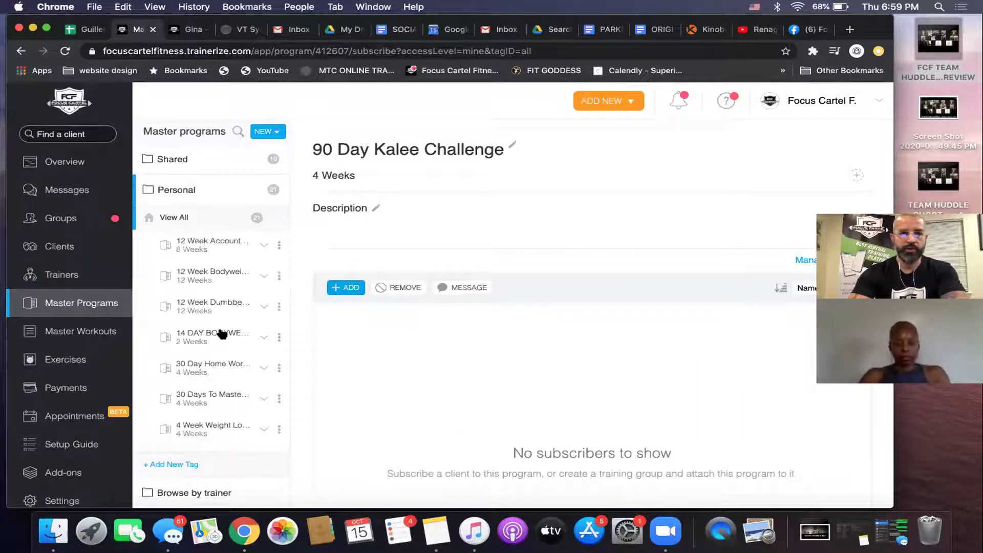
pyautogui.scroll(-5, 222, 333)
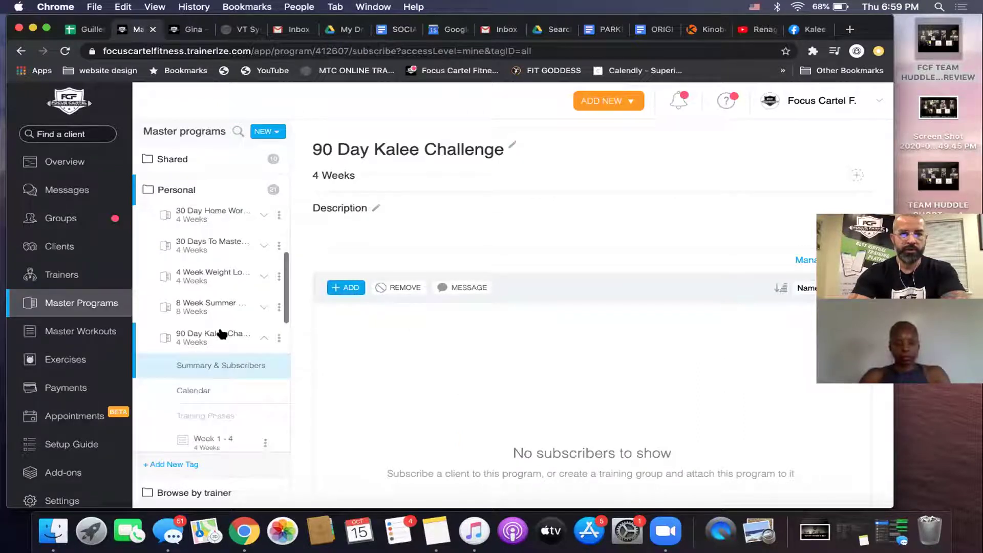
pyautogui.click(212, 336)
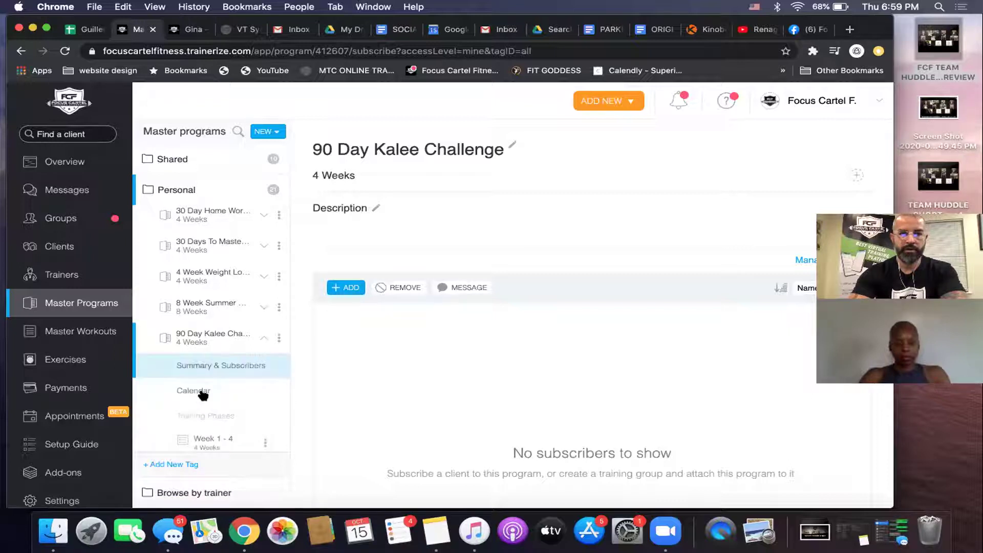
pyautogui.click(210, 441)
pyautogui.scroll(-2, 335, 332)
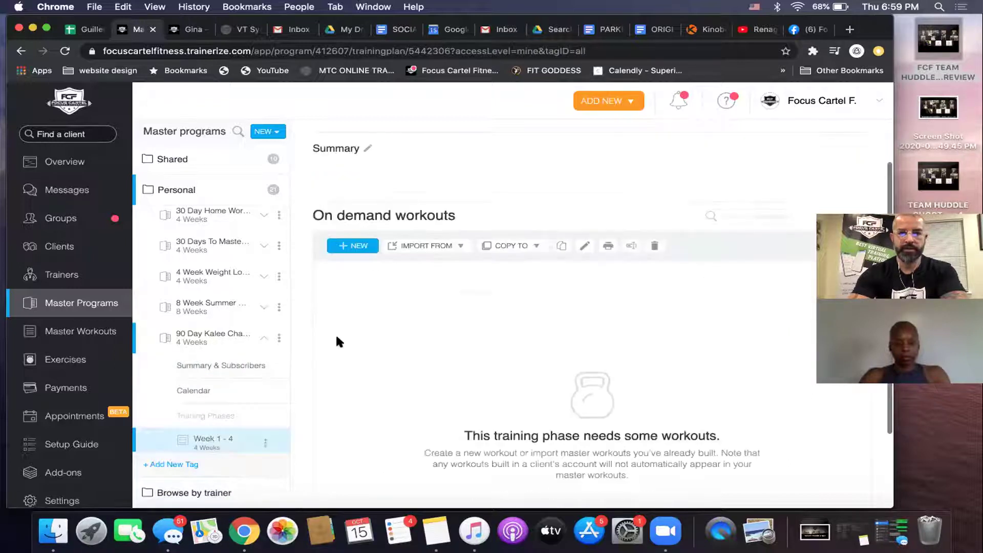
# Start importing shared master workouts into the phase, selecting Kettlebell HIIT Workout - A (20min) and B (30min).
pyautogui.click(461, 239)
pyautogui.moveTo(461, 255)
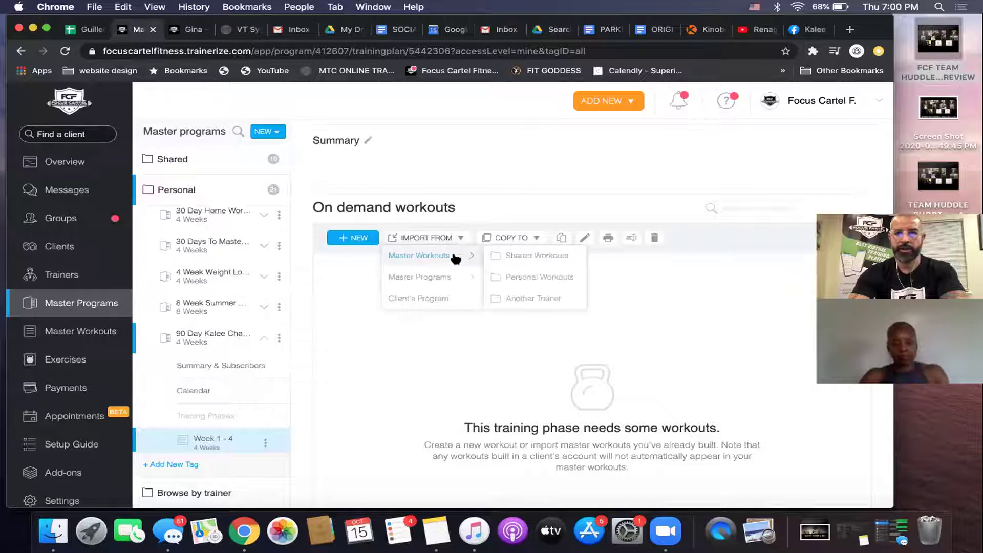
pyautogui.click(533, 255)
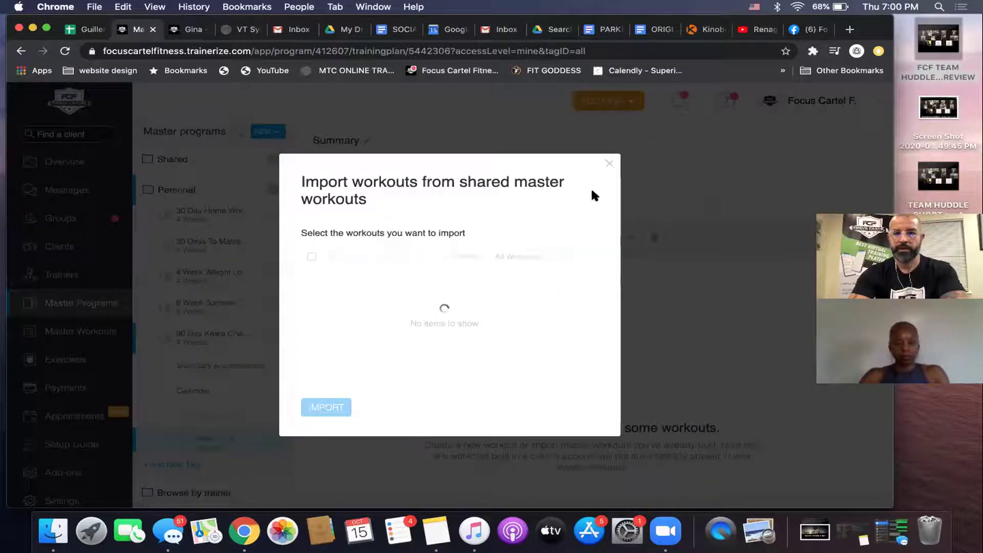
pyautogui.scroll(-10, 443, 355)
pyautogui.scroll(-5, 443, 354)
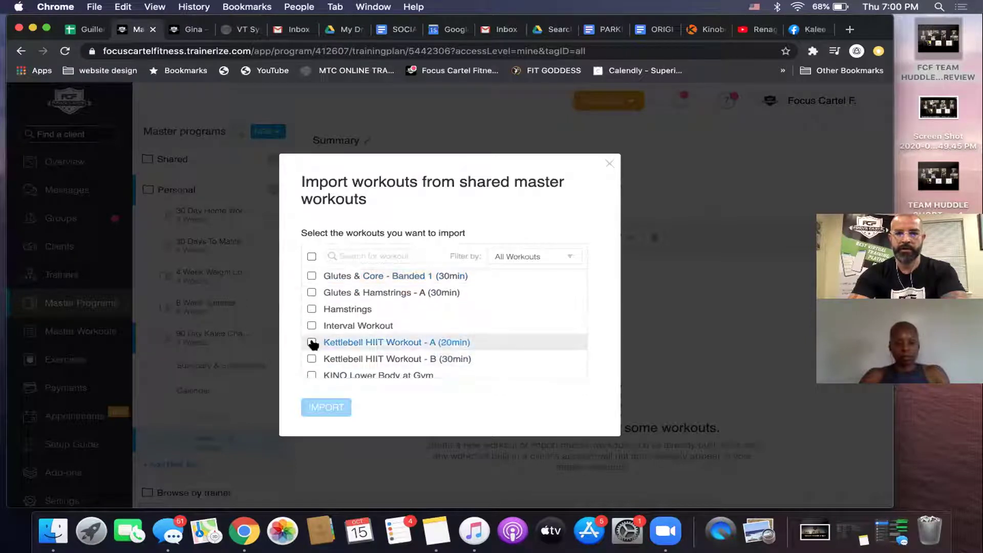
pyautogui.click(311, 341)
pyautogui.click(311, 358)
# Also select the Body Weight Workouts Full Body A, B and C, Glutes & Core A and Lower Body A, and import the selection.
pyautogui.scroll(5, 360, 290)
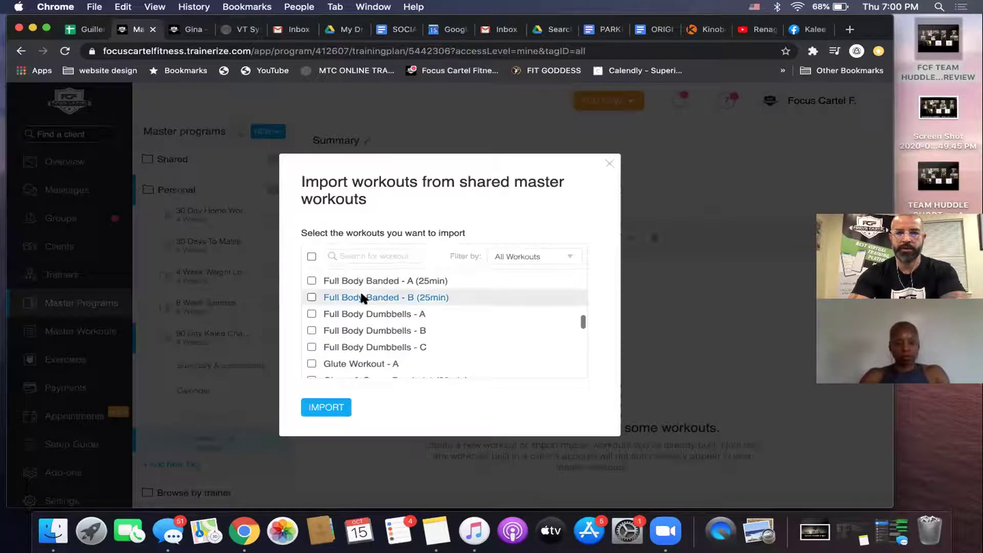
pyautogui.scroll(5, 361, 290)
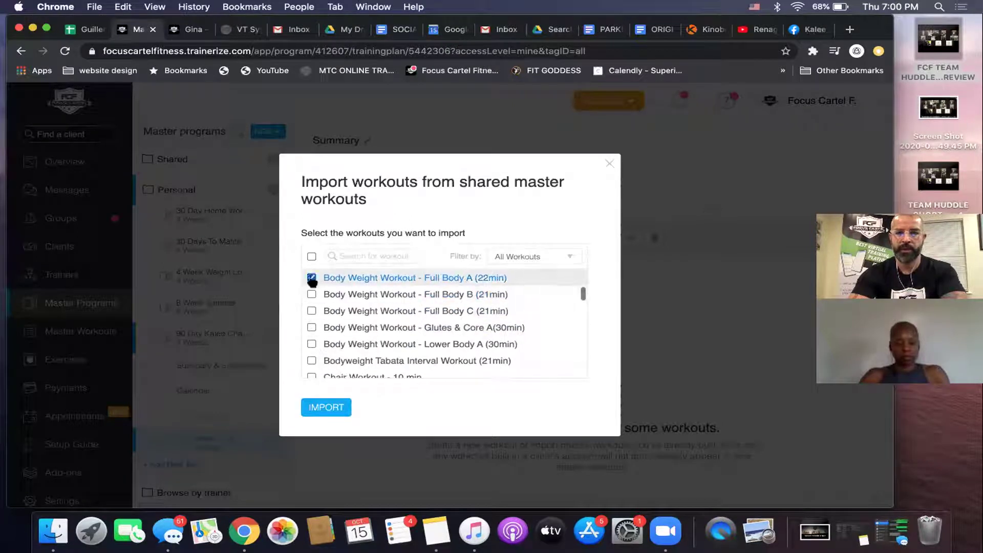
pyautogui.click(311, 293)
pyautogui.click(311, 311)
pyautogui.click(311, 327)
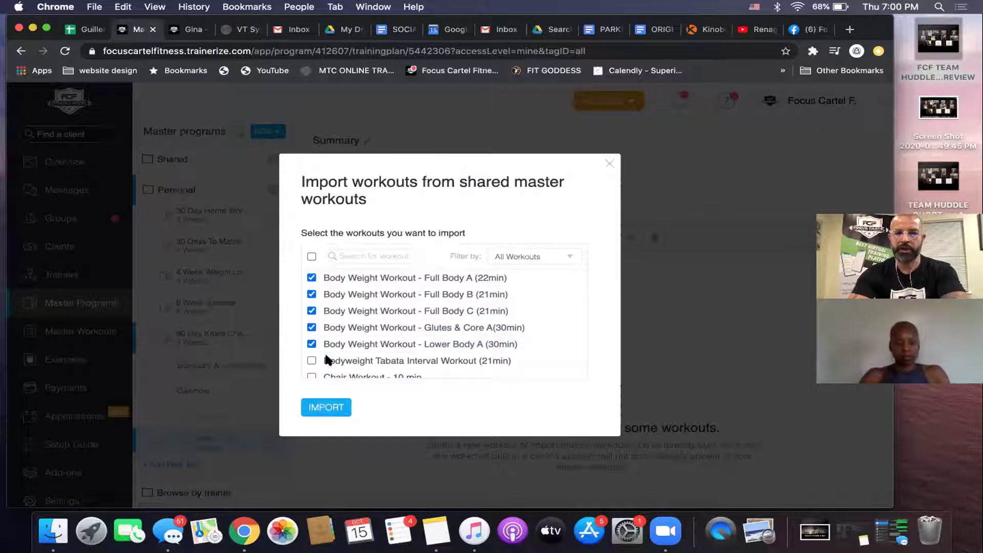
pyautogui.click(325, 409)
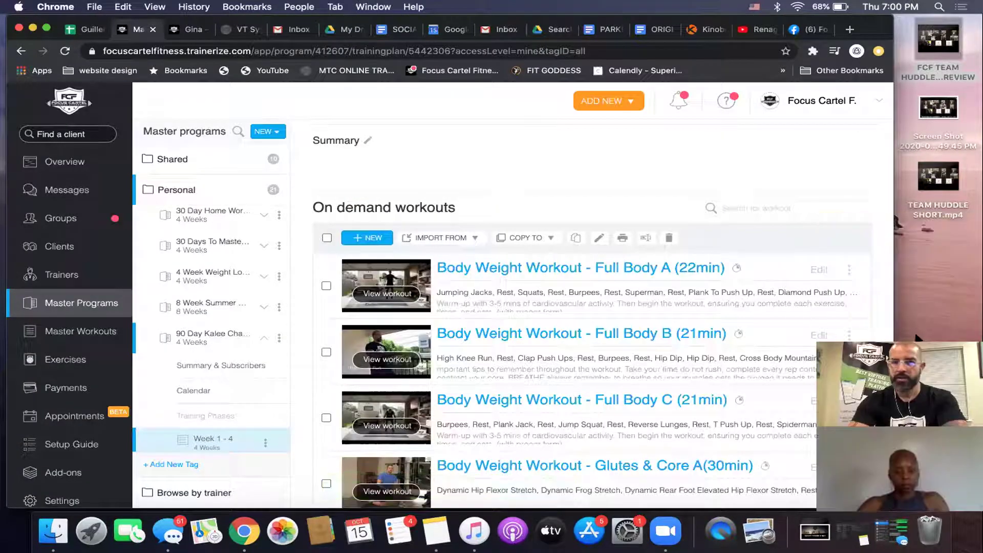
# Open Body Weight Workout - Full Body A for editing, review the Jumping Jacks time options and discard the changes.
pyautogui.click(817, 269)
pyautogui.click(776, 284)
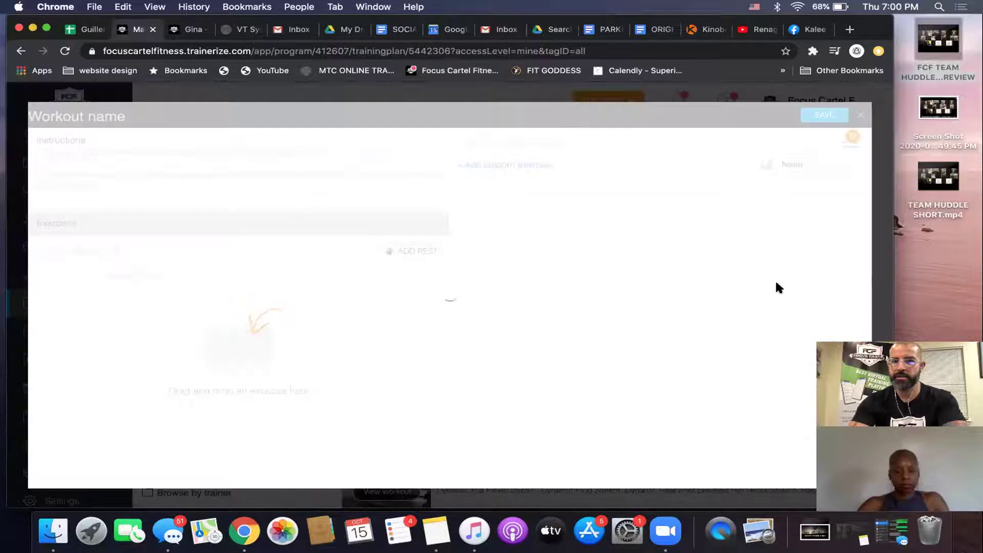
pyautogui.click(233, 335)
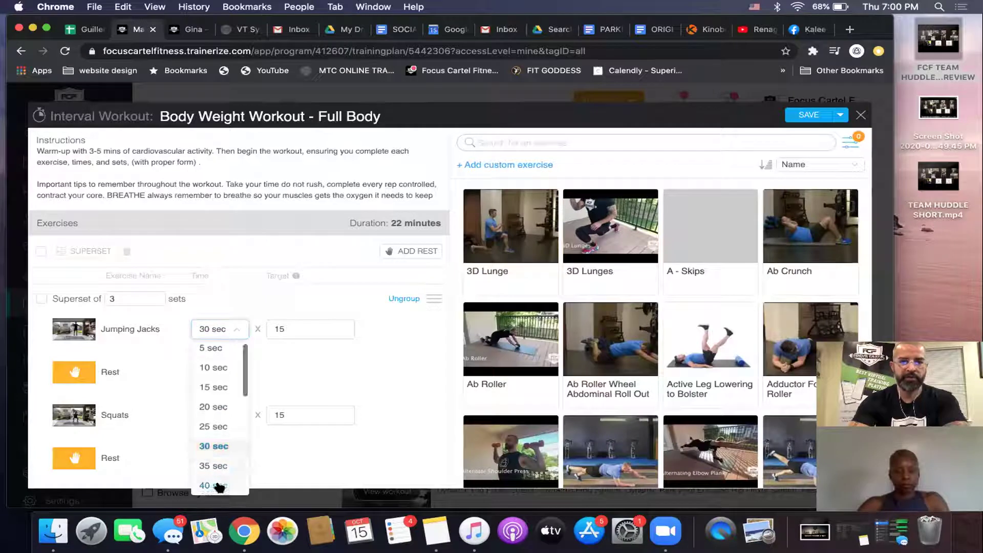
pyautogui.click(215, 446)
pyautogui.click(861, 115)
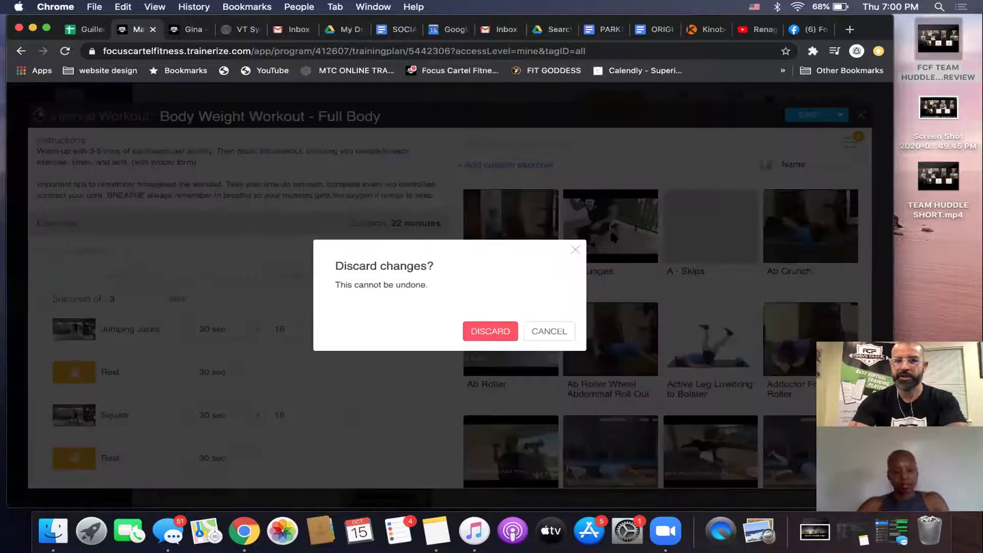
pyautogui.click(556, 326)
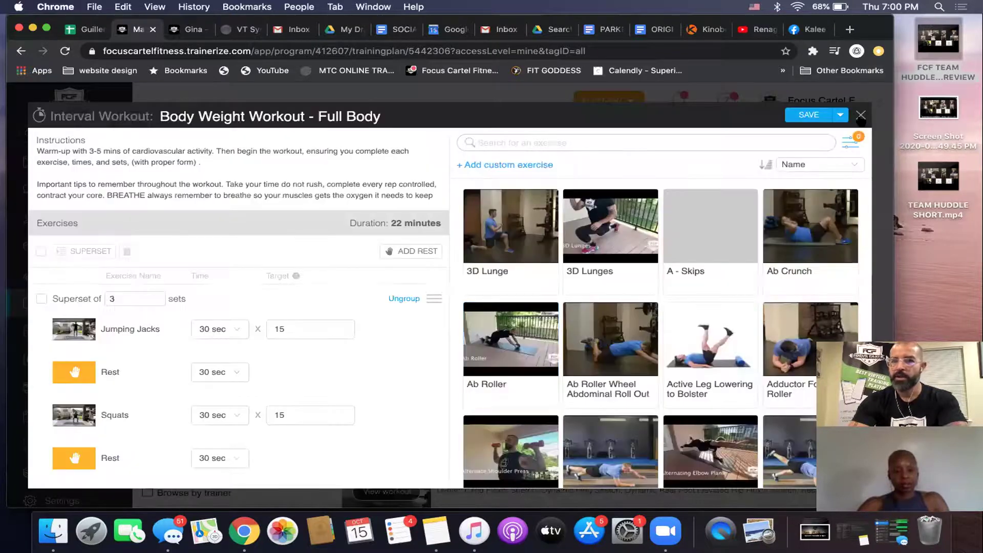
pyautogui.click(861, 115)
pyautogui.click(499, 330)
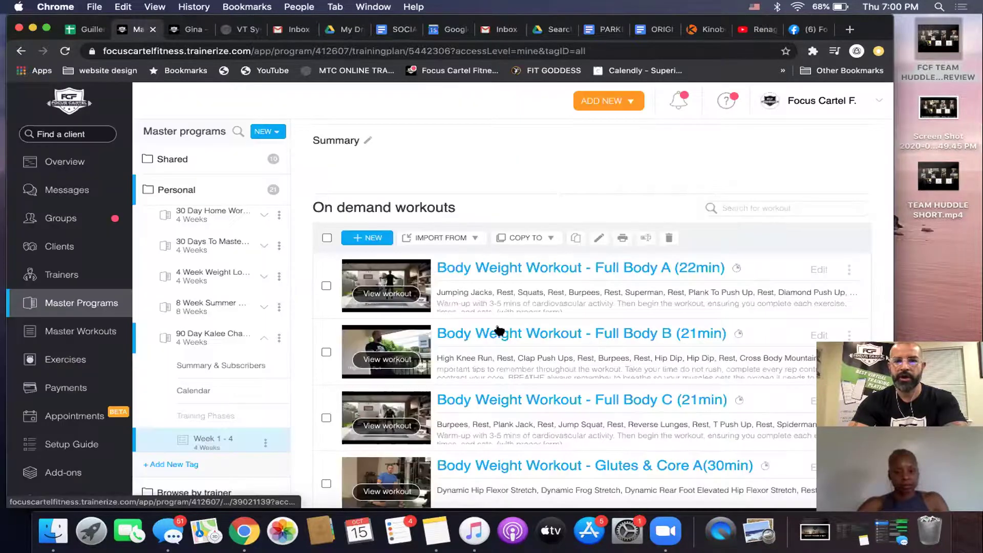
# In the program calendar, schedule Body Weight Workout Full Body A, B and C on Day 1, and move two of them to Days 3 and 5.
pyautogui.scroll(-2, 201, 377)
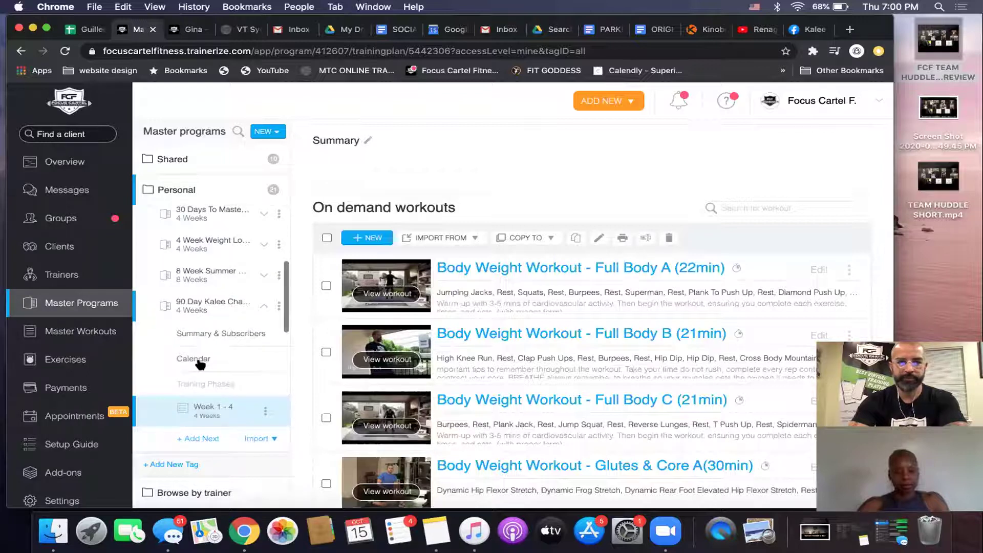
pyautogui.click(199, 362)
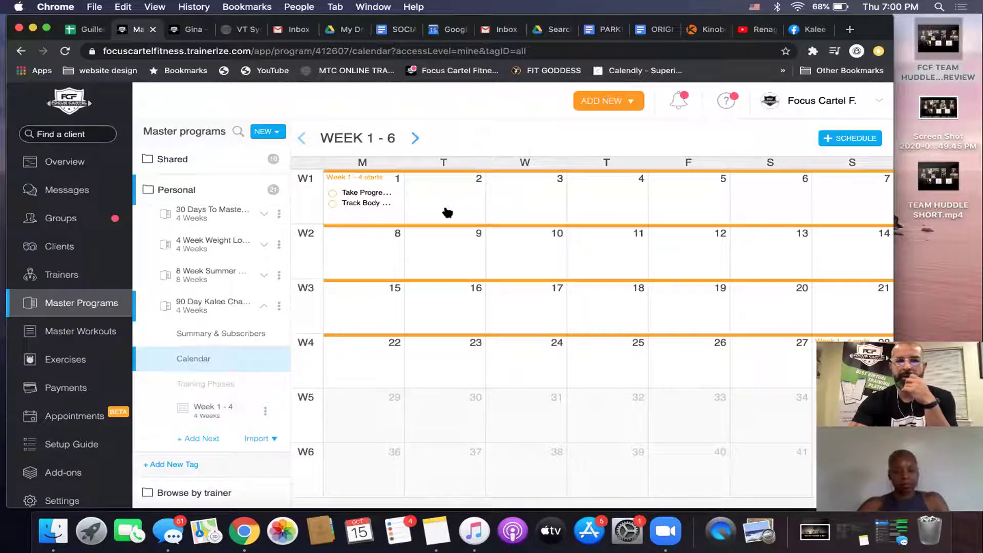
pyautogui.click(363, 217)
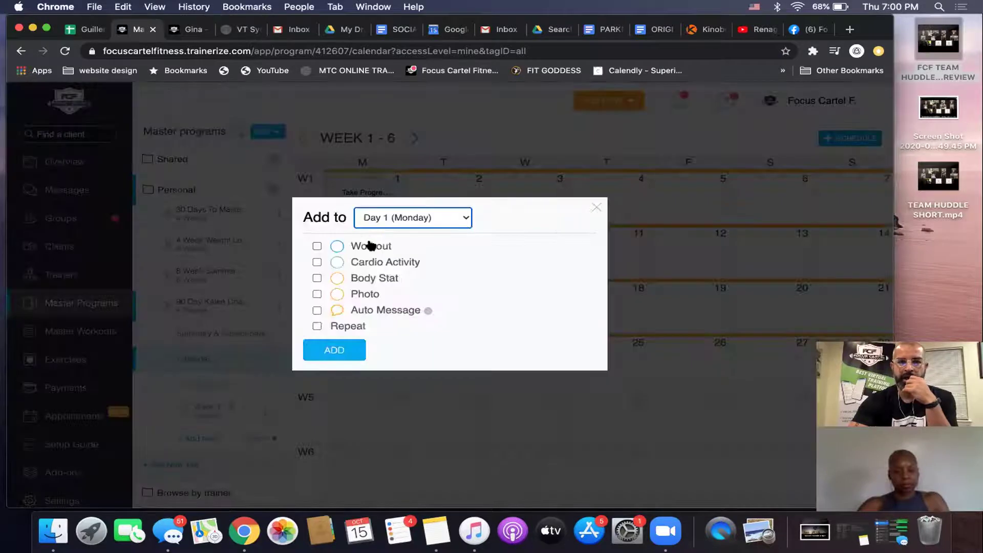
pyautogui.click(370, 248)
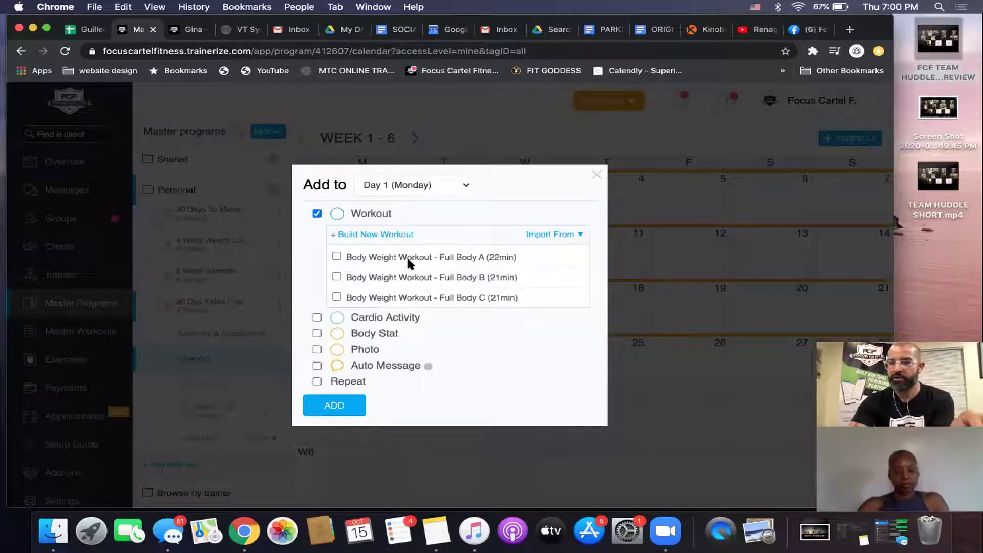
pyautogui.click(391, 256)
pyautogui.click(390, 276)
pyautogui.click(387, 297)
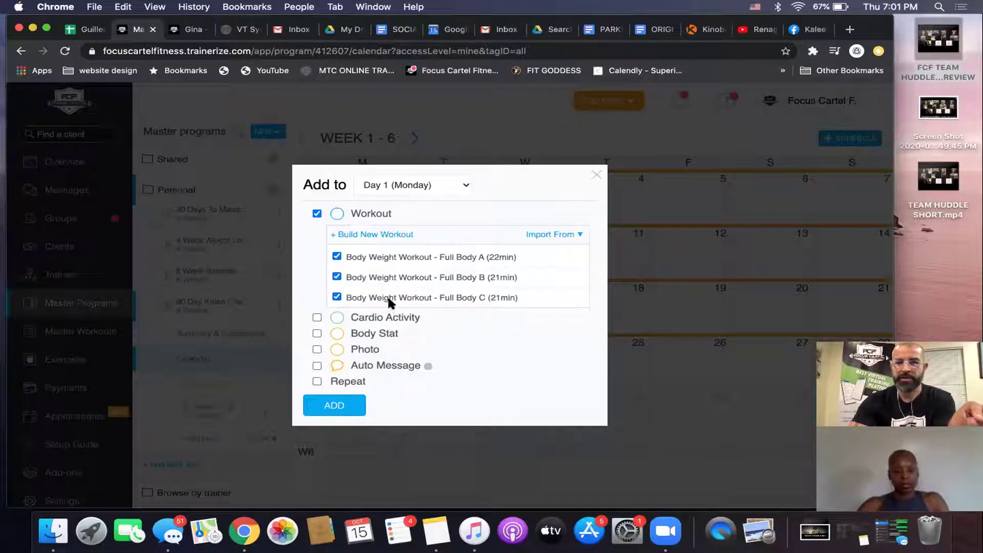
pyautogui.click(332, 405)
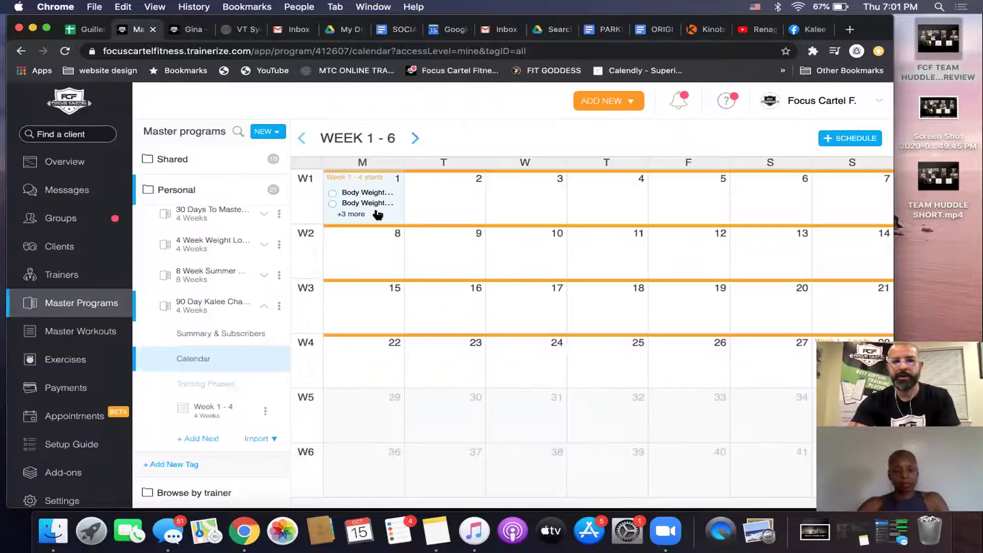
pyautogui.moveTo(373, 206); pyautogui.dragTo(532, 200)
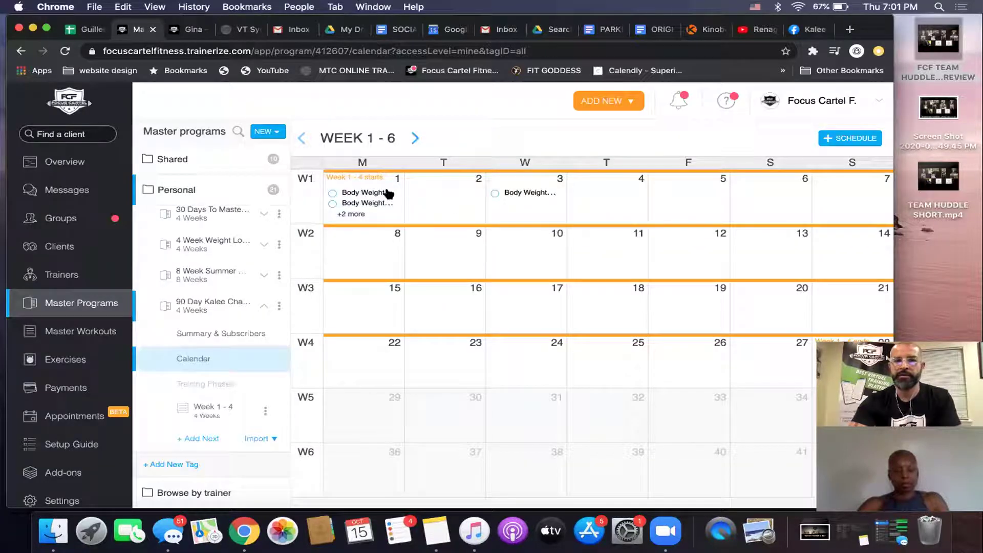
pyautogui.moveTo(367, 204); pyautogui.dragTo(691, 209)
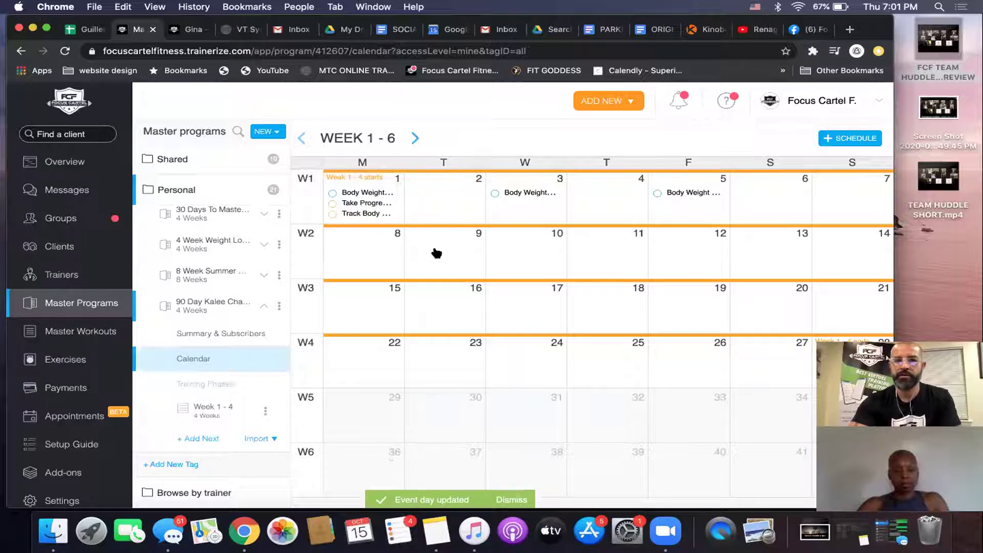
# Schedule Full Body A, B and C on Day 8, repeating weekly on Monday until Week 2, and move two of them to Days 10 and 12.
pyautogui.click(365, 256)
pyautogui.click(384, 247)
pyautogui.scroll(-2, 390, 266)
pyautogui.scroll(2, 390, 267)
pyautogui.click(386, 257)
pyautogui.click(387, 276)
pyautogui.click(386, 297)
pyautogui.click(350, 383)
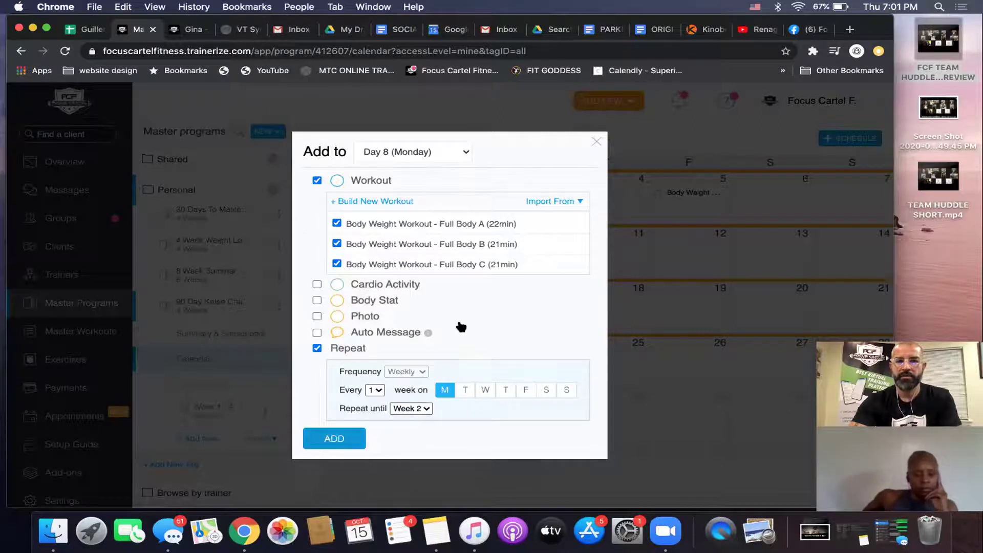
pyautogui.click(338, 435)
pyautogui.moveTo(449, 256); pyautogui.dragTo(526, 251)
pyautogui.moveTo(380, 247); pyautogui.dragTo(699, 253)
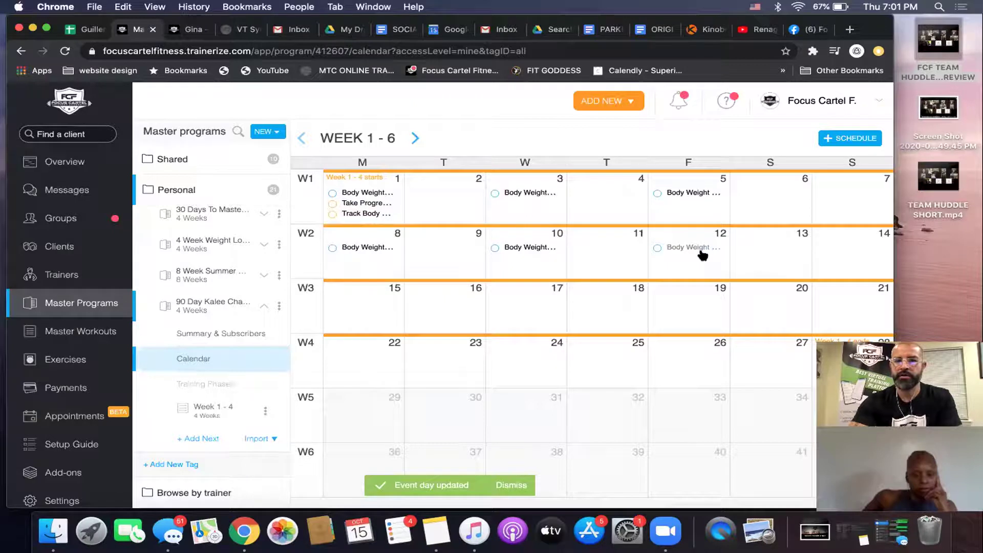
# Schedule Kettlebell HIIT Workout A and B on Day 2 and move one of them to Day 4.
pyautogui.click(443, 199)
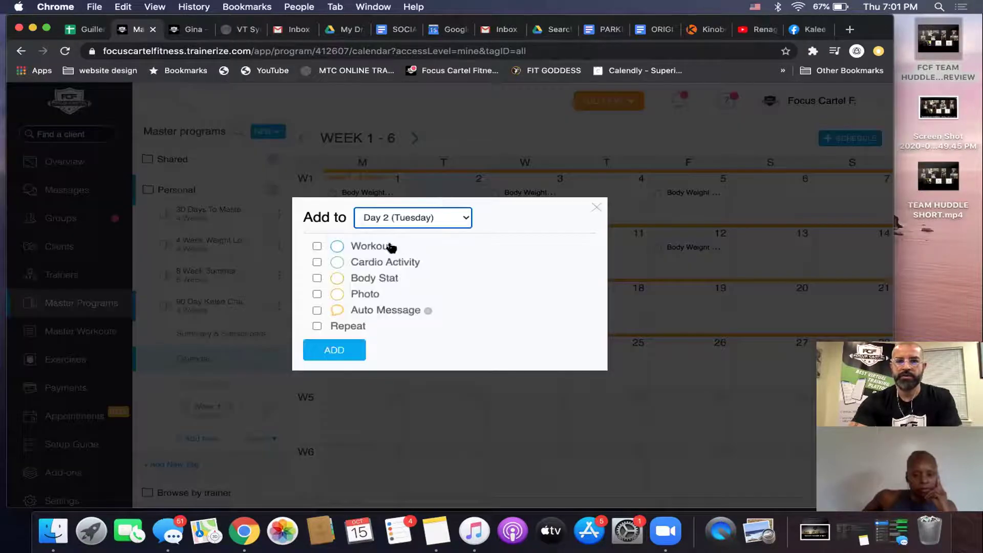
pyautogui.click(391, 247)
pyautogui.scroll(-5, 389, 271)
pyautogui.click(389, 273)
pyautogui.click(389, 294)
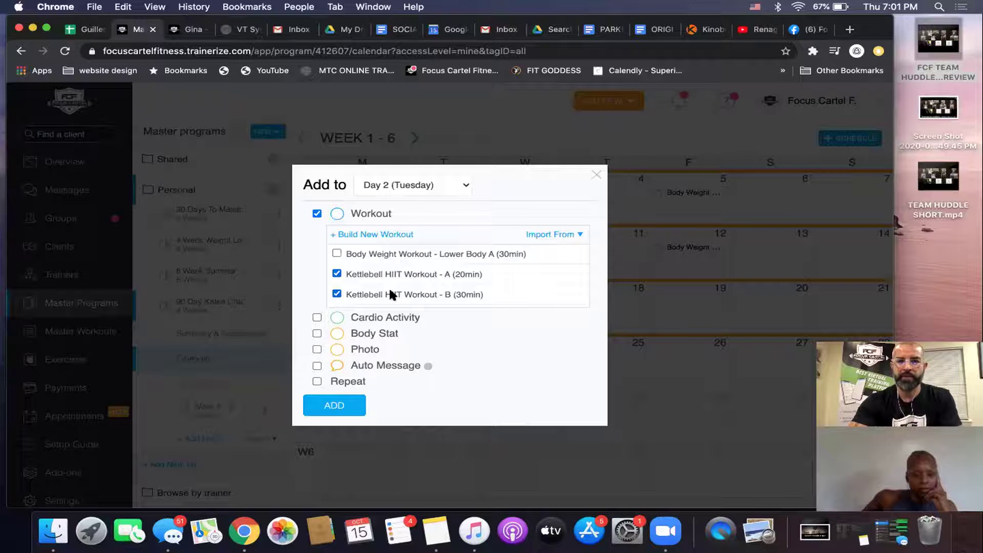
pyautogui.click(340, 405)
pyautogui.moveTo(435, 203); pyautogui.dragTo(603, 204)
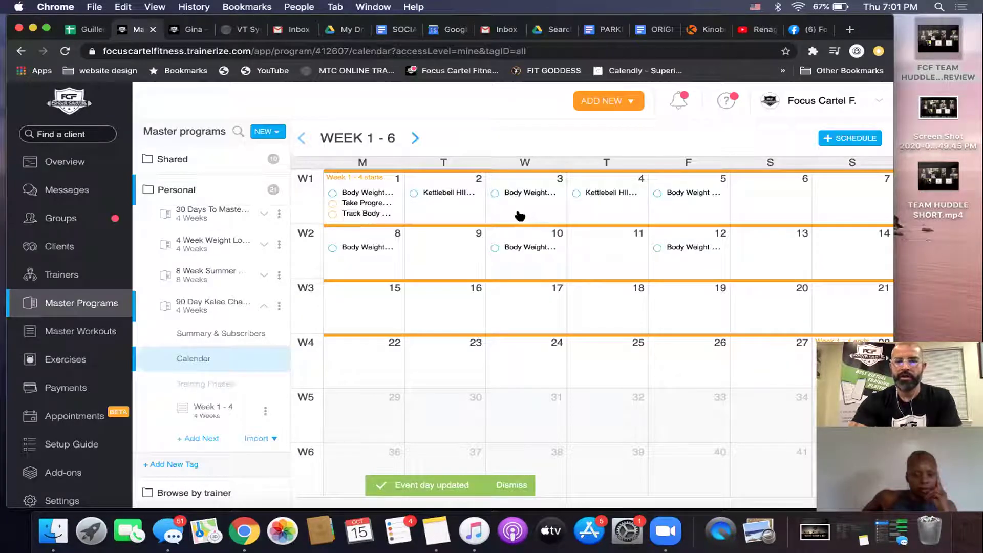
# Import the shared 10 min Abs Workouts A and B and the 5, 6 and 7 min ab workouts into Week 1 - 4, and return to the calendar.
pyautogui.click(211, 411)
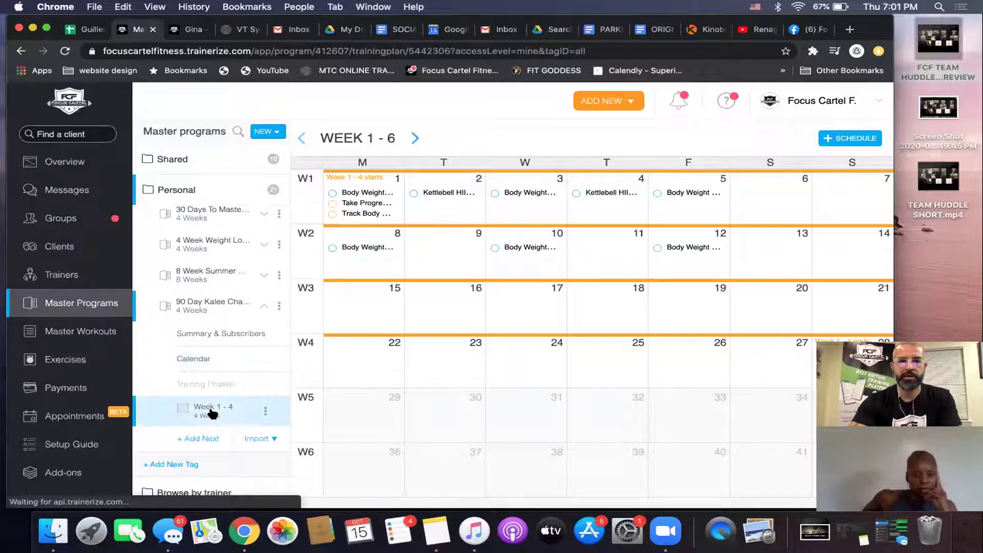
pyautogui.click(443, 305)
pyautogui.moveTo(453, 330)
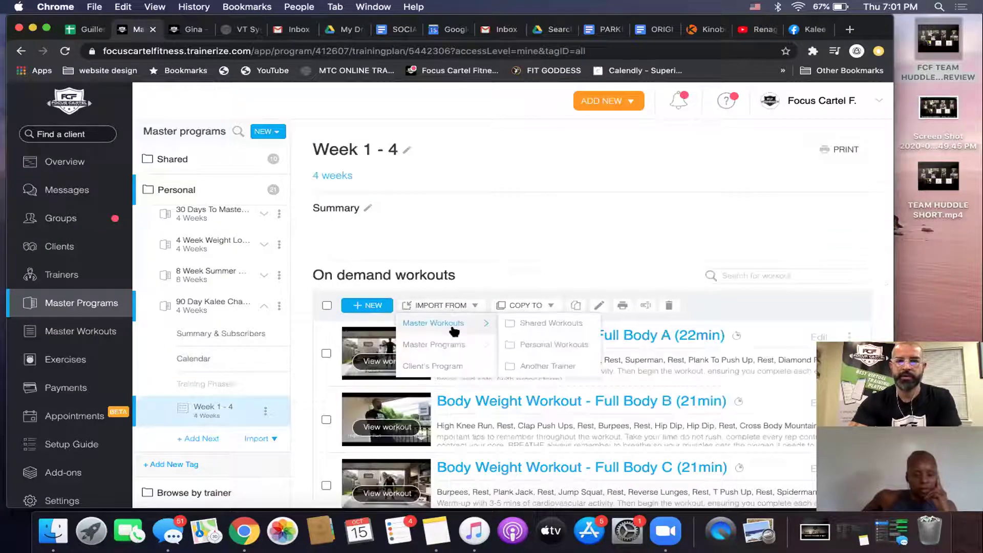
pyautogui.click(538, 323)
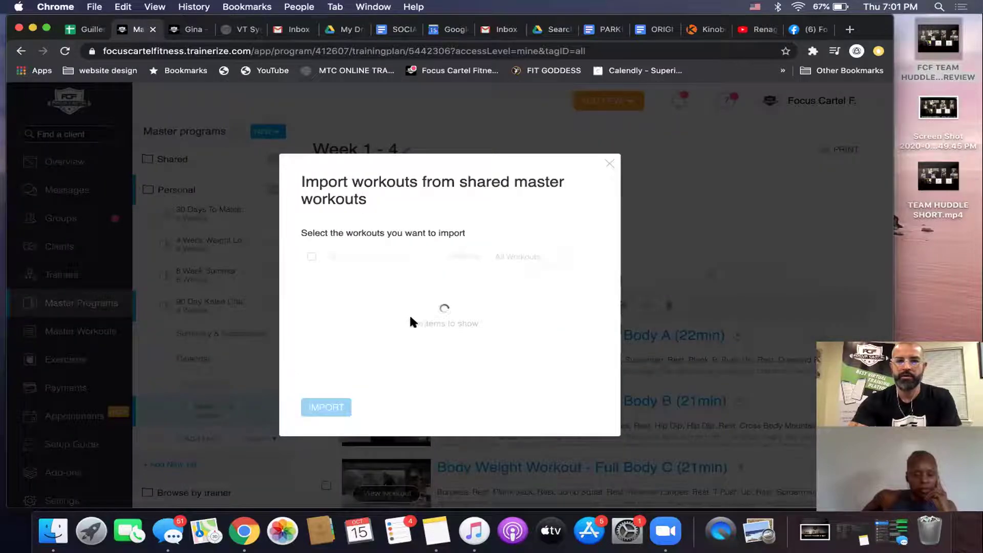
pyautogui.click(311, 277)
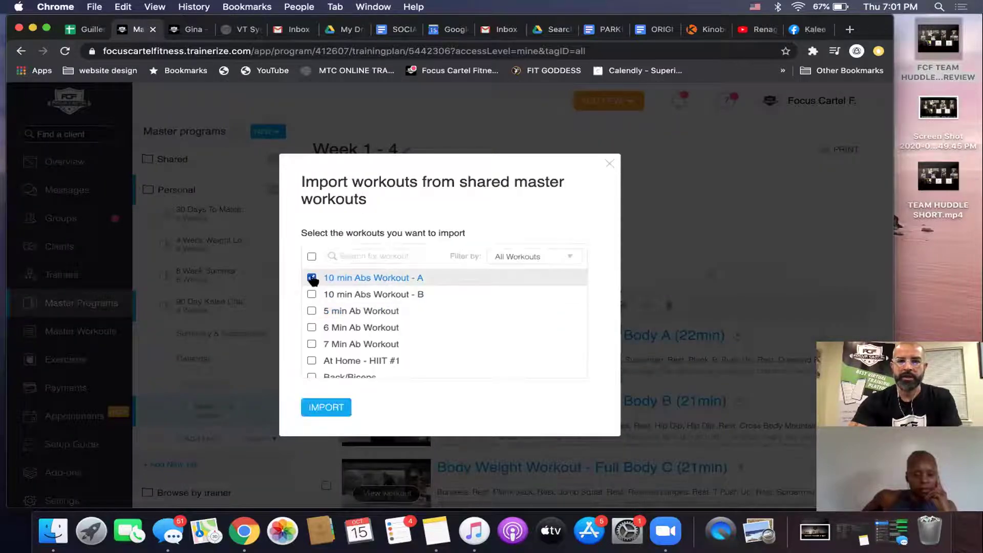
pyautogui.click(311, 311)
pyautogui.click(312, 327)
pyautogui.click(312, 344)
pyautogui.click(324, 402)
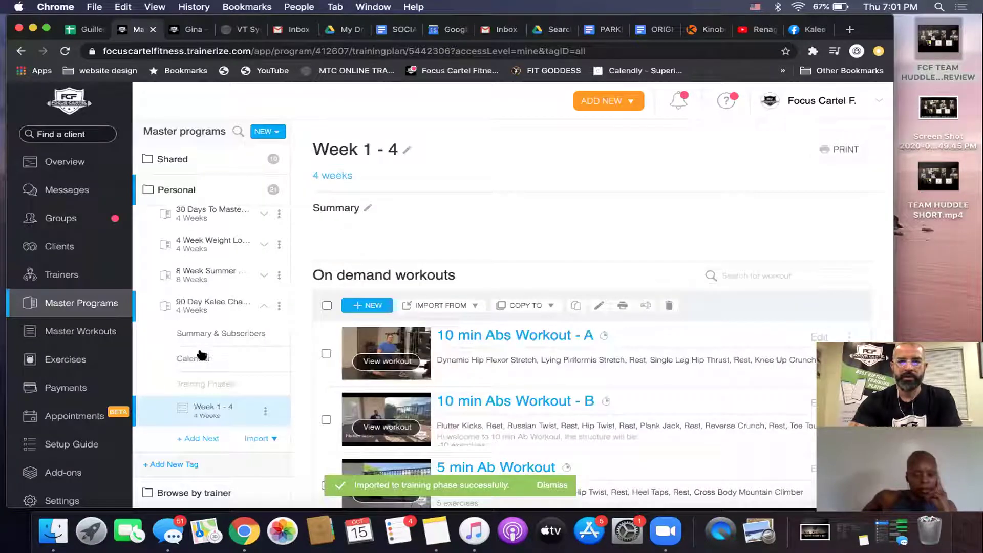
pyautogui.click(203, 359)
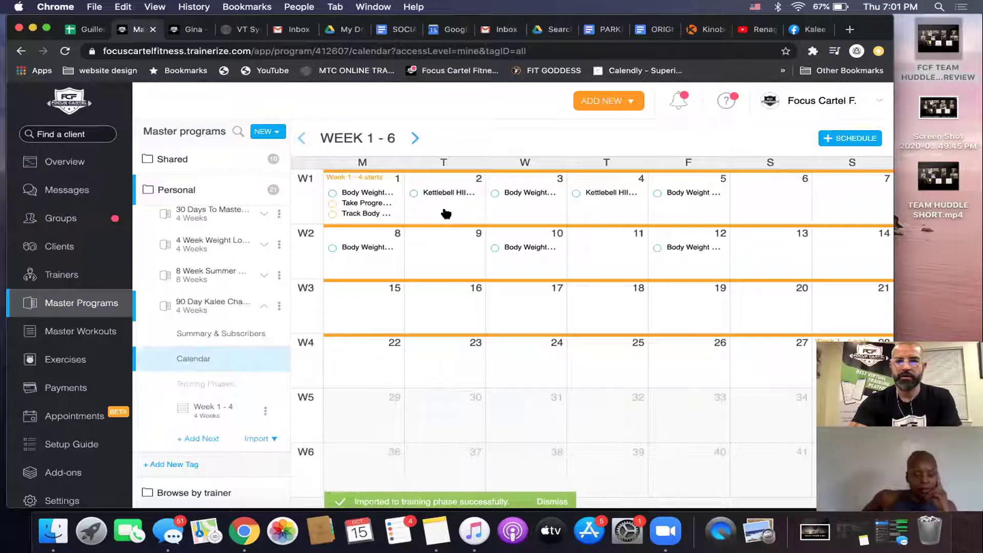
# Schedule the 5 min Ab Workout on Day 1 of the program calendar.
pyautogui.click(395, 223)
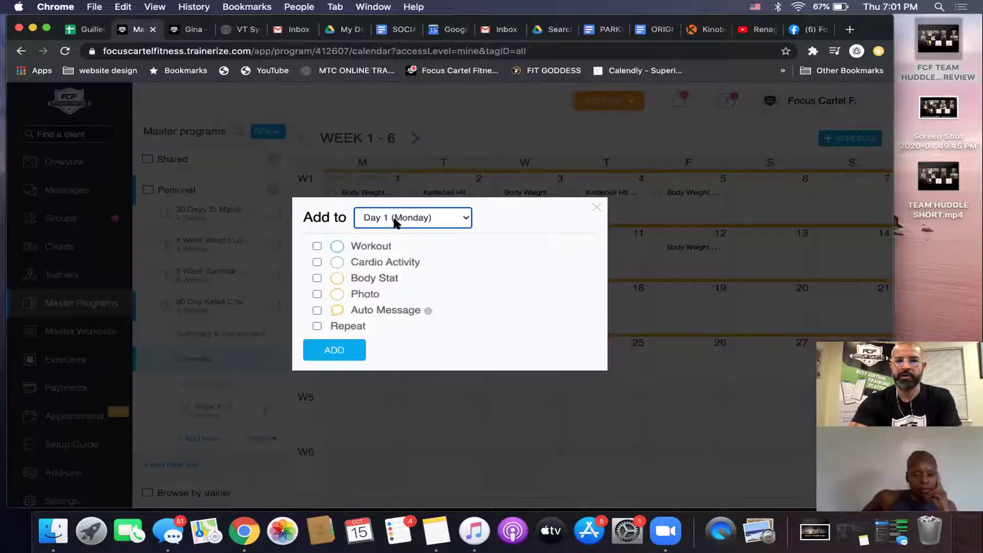
pyautogui.click(378, 246)
pyautogui.click(386, 294)
pyautogui.click(342, 404)
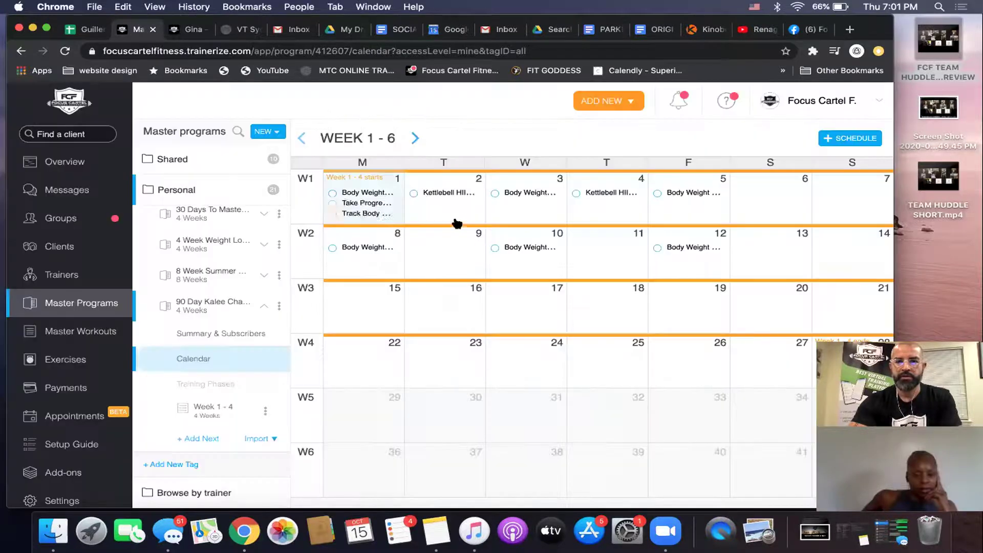
# Schedule 10 min Abs Workout A and B on Day 2 and move one of them to Day 4.
pyautogui.click(450, 199)
pyautogui.click(376, 241)
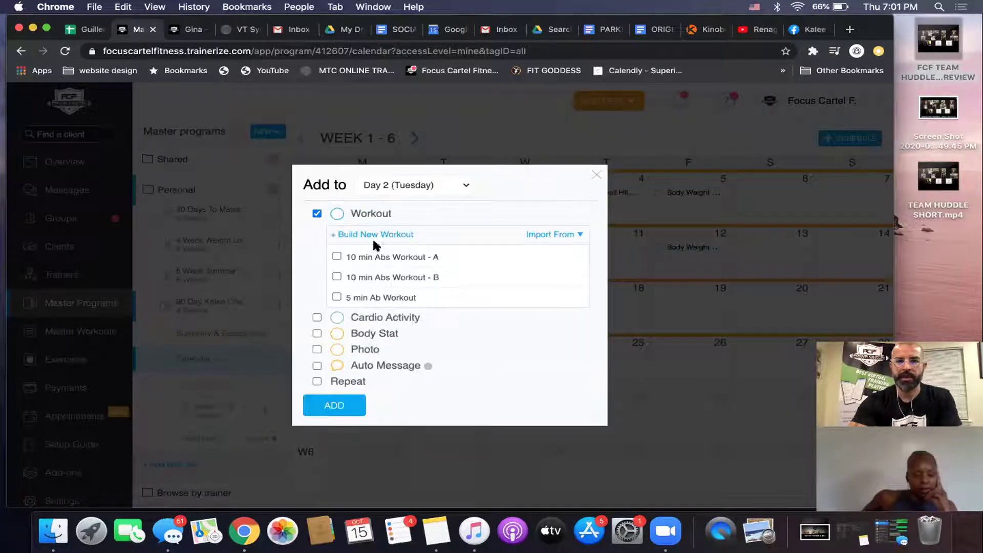
pyautogui.click(380, 257)
pyautogui.click(382, 277)
pyautogui.click(353, 405)
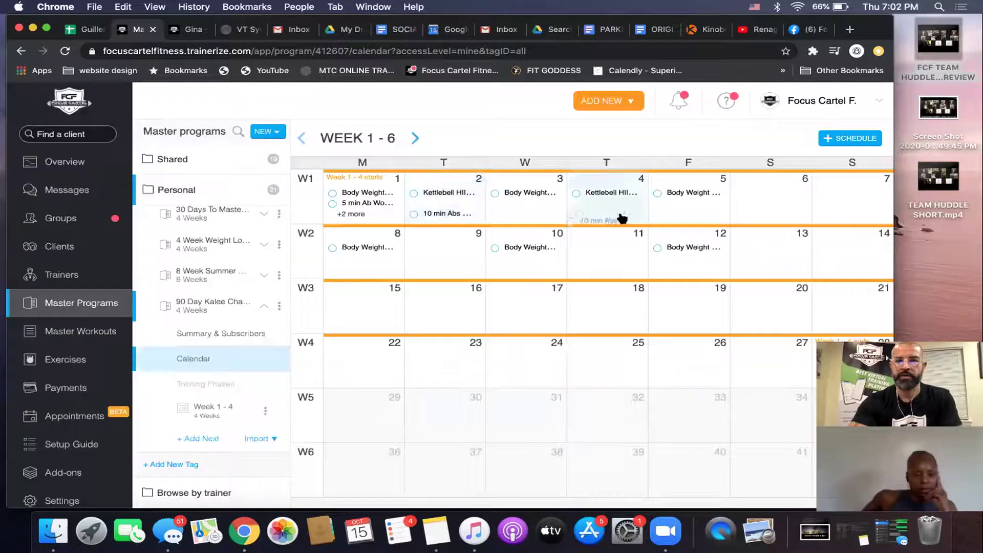
# Schedule the 6 Min and 7 Min Ab Workouts on Day 3 and move the 7 Min one to Day 5.
pyautogui.click(531, 207)
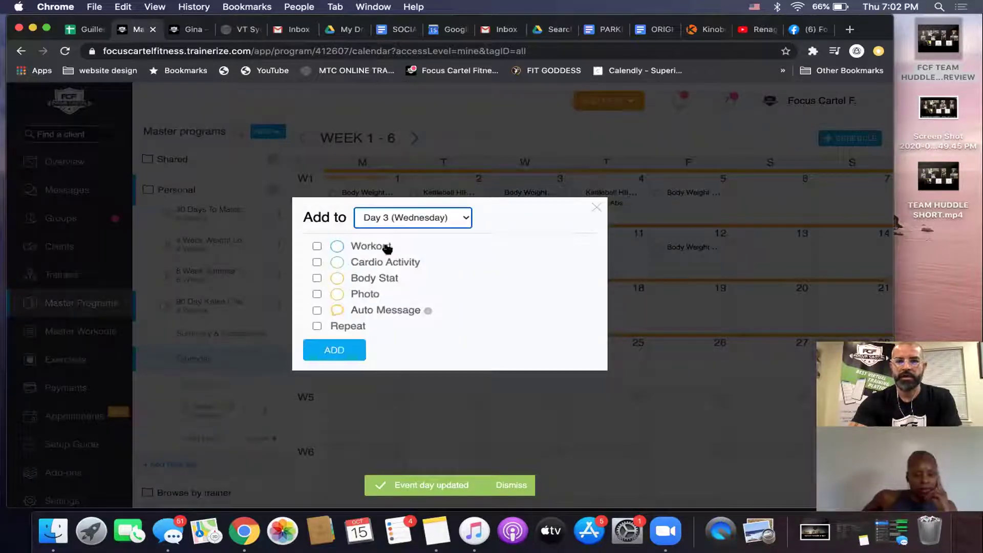
pyautogui.click(382, 247)
pyautogui.scroll(-1, 377, 295)
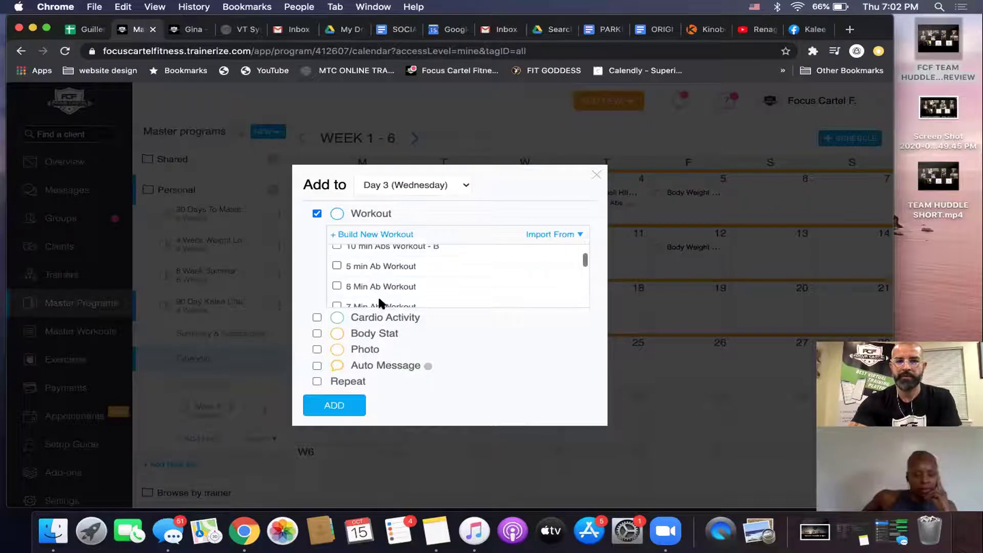
pyautogui.click(374, 281)
pyautogui.scroll(-1, 375, 281)
pyautogui.click(374, 285)
pyautogui.click(343, 404)
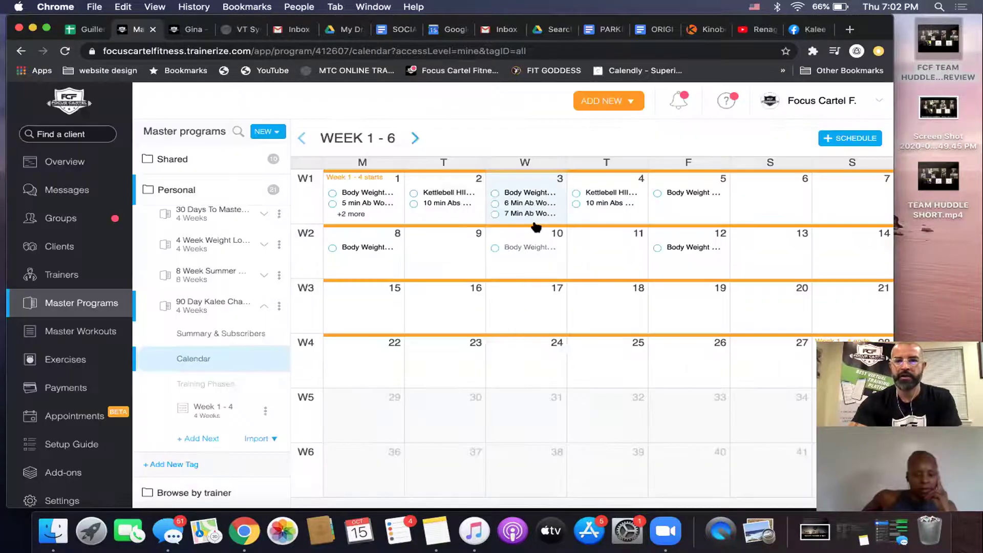
pyautogui.moveTo(535, 227); pyautogui.dragTo(708, 219)
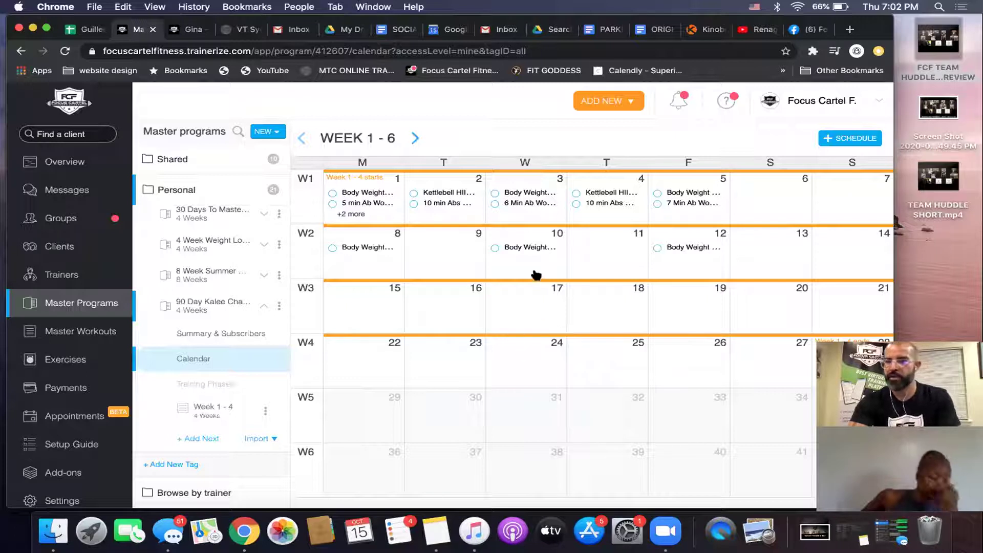
# Duplicate the Week 1 - 4 training phase under the name "Week 5 - 8".
pyautogui.scroll(-1, 190, 380)
pyautogui.scroll(-2, 190, 382)
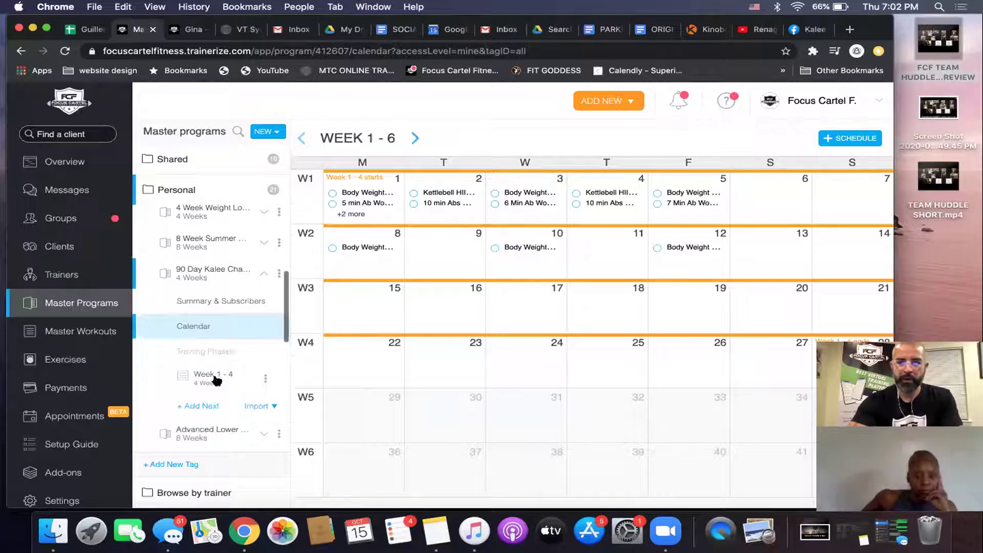
pyautogui.click(265, 378)
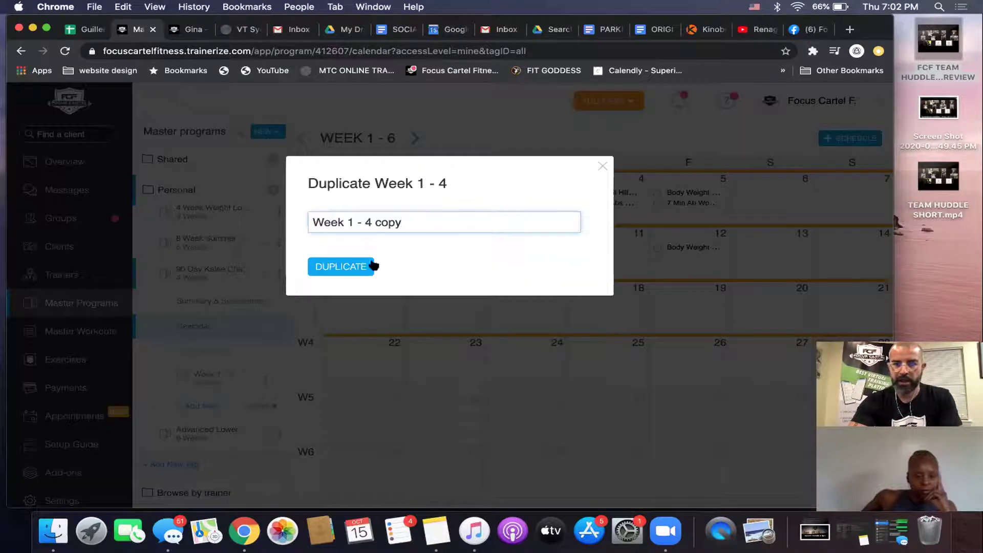
pyautogui.doubleClick(389, 222)
pyautogui.press('BackSpace')
pyautogui.press('BackSpace')
pyautogui.press('BackSpace')
pyautogui.press('BackSpace')
pyautogui.press('BackSpace')
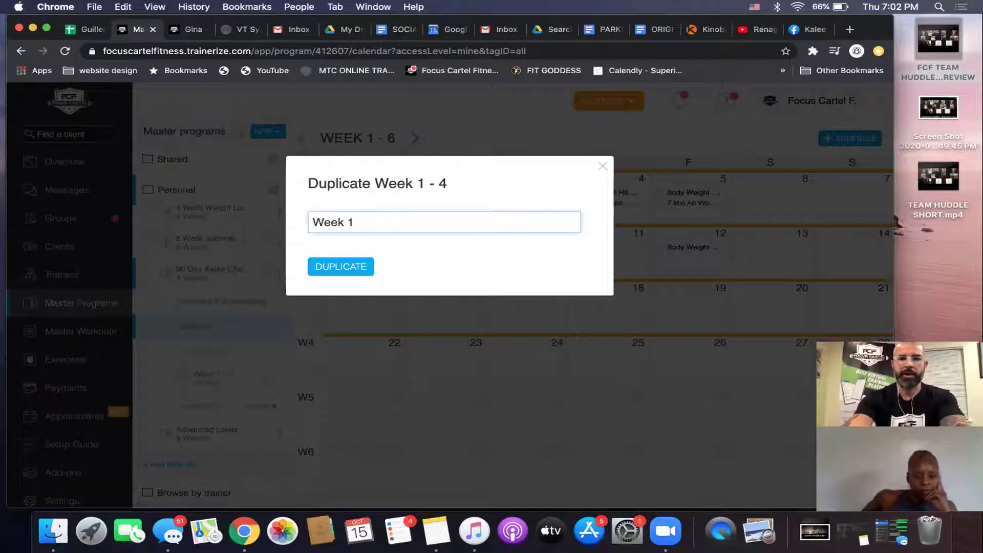
pyautogui.write('5 -')
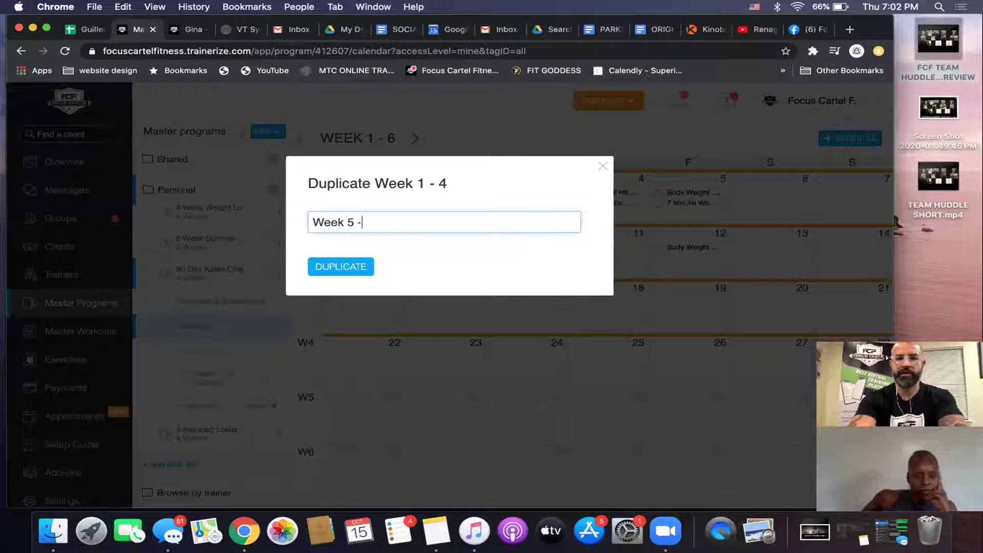
pyautogui.write(' 8')
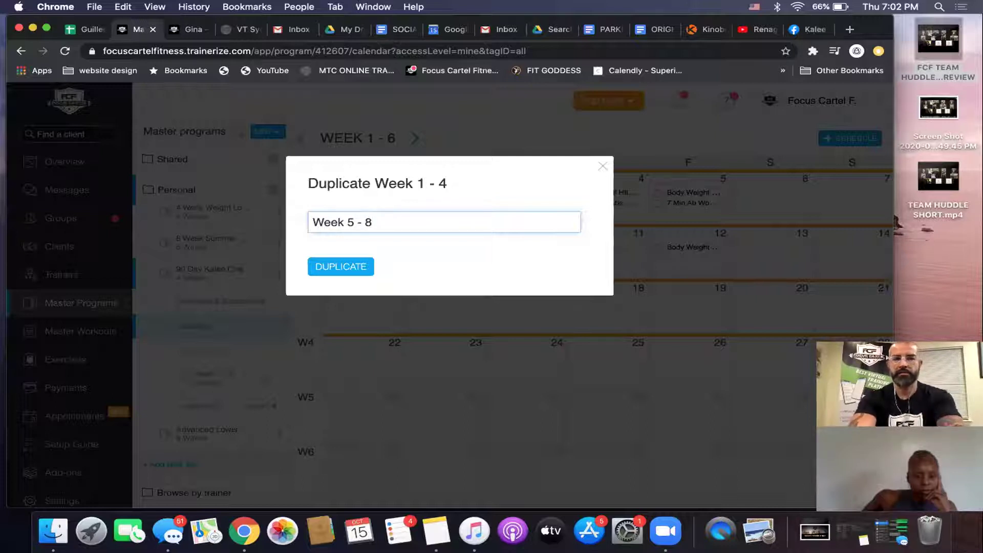
pyautogui.click(327, 265)
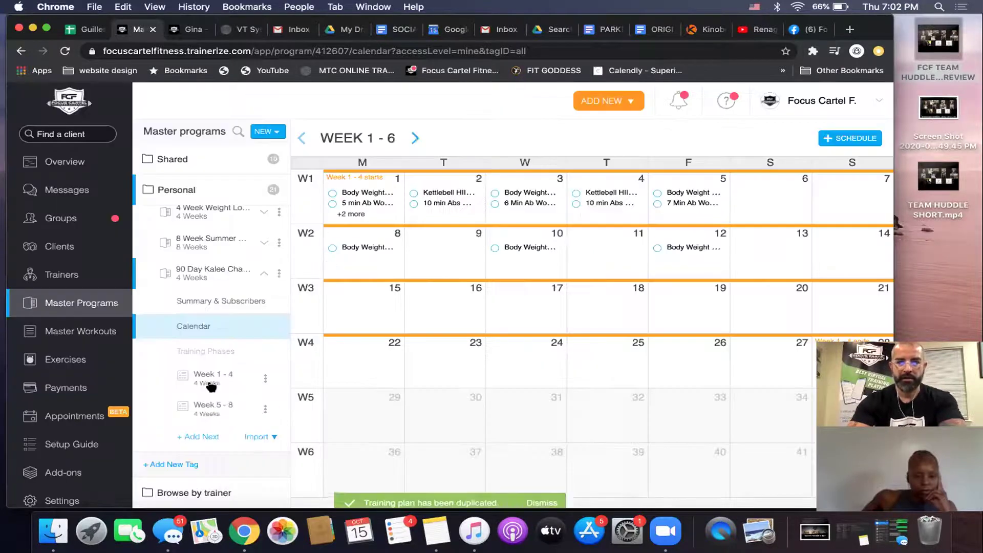
# Open Body Weight Workout - Full Body A from the Week 5 - 8 phase in the Workout Builder.
pyautogui.click(220, 408)
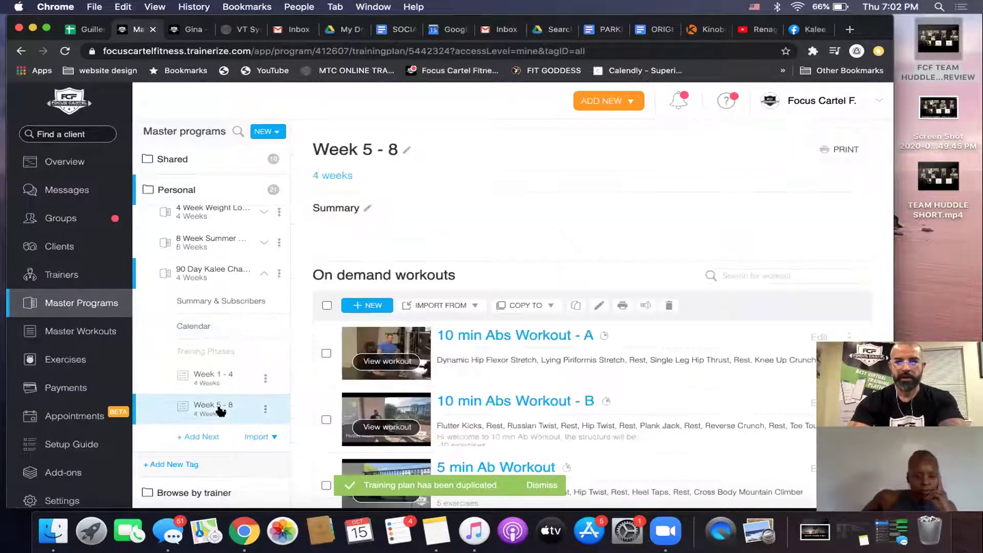
pyautogui.scroll(-3, 624, 342)
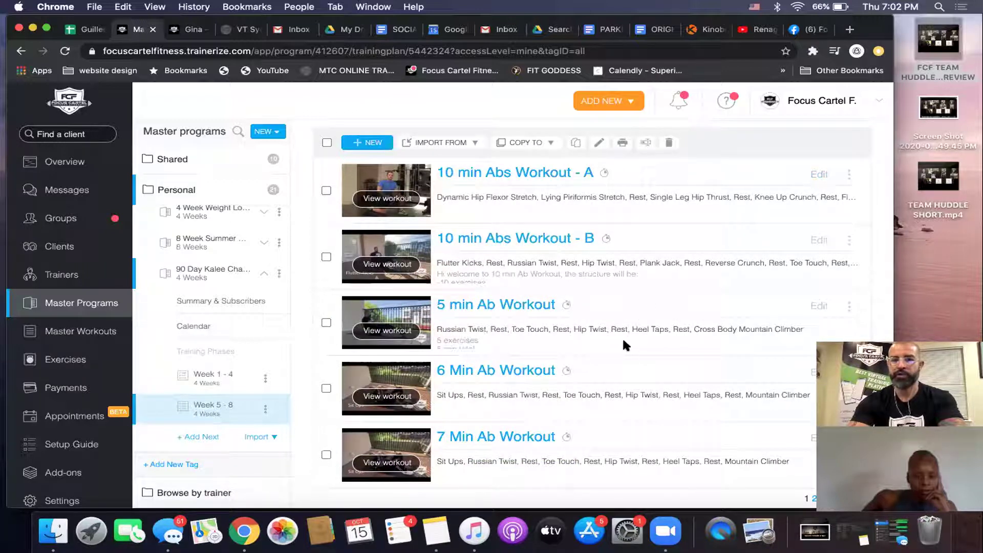
pyautogui.click(814, 500)
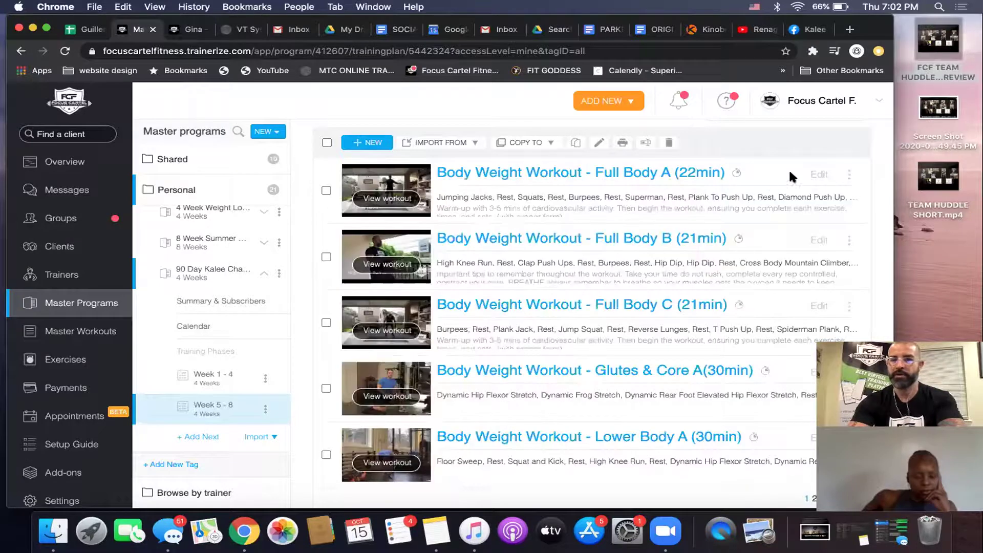
pyautogui.click(819, 174)
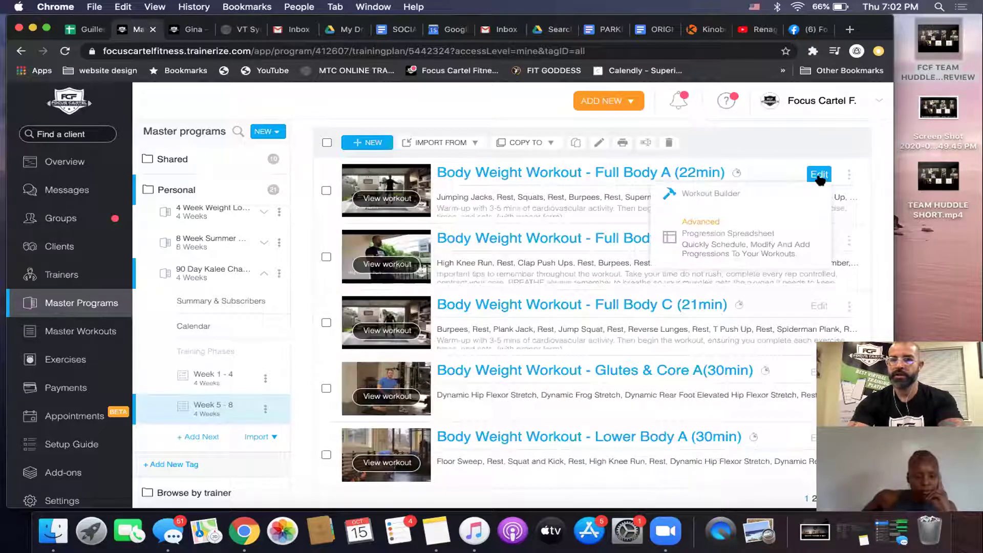
pyautogui.click(780, 193)
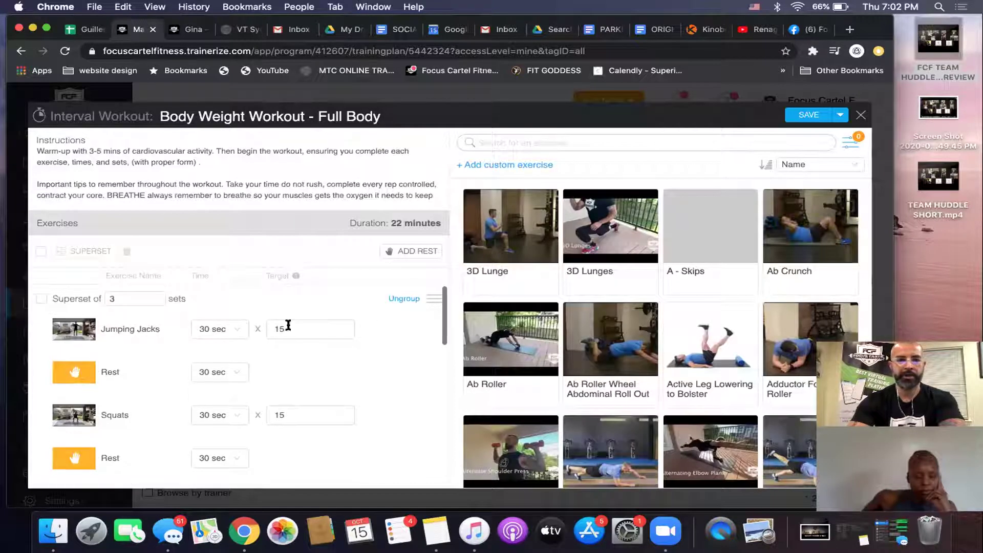
# Set the Jumping Jacks and Squats times to 45 sec each.
pyautogui.click(221, 331)
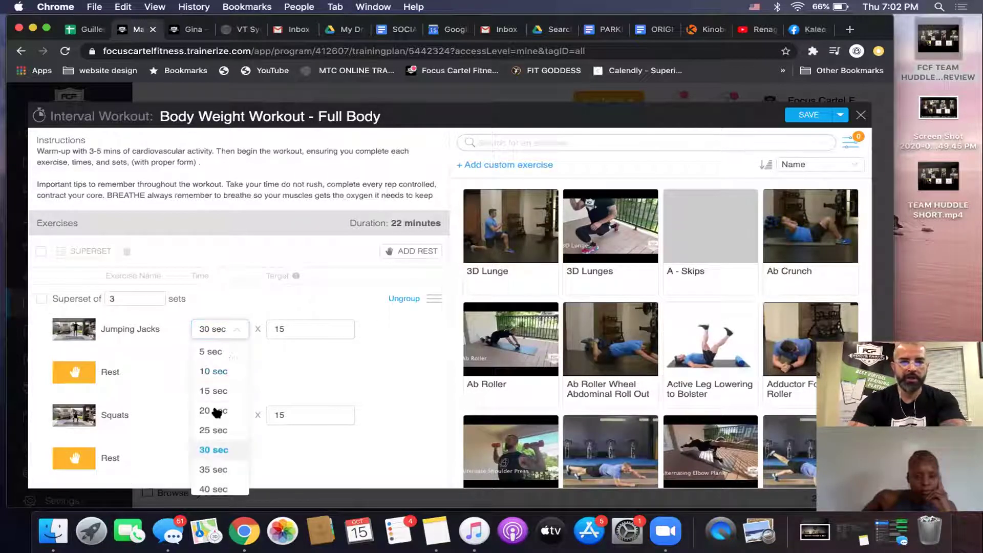
pyautogui.scroll(-2, 216, 476)
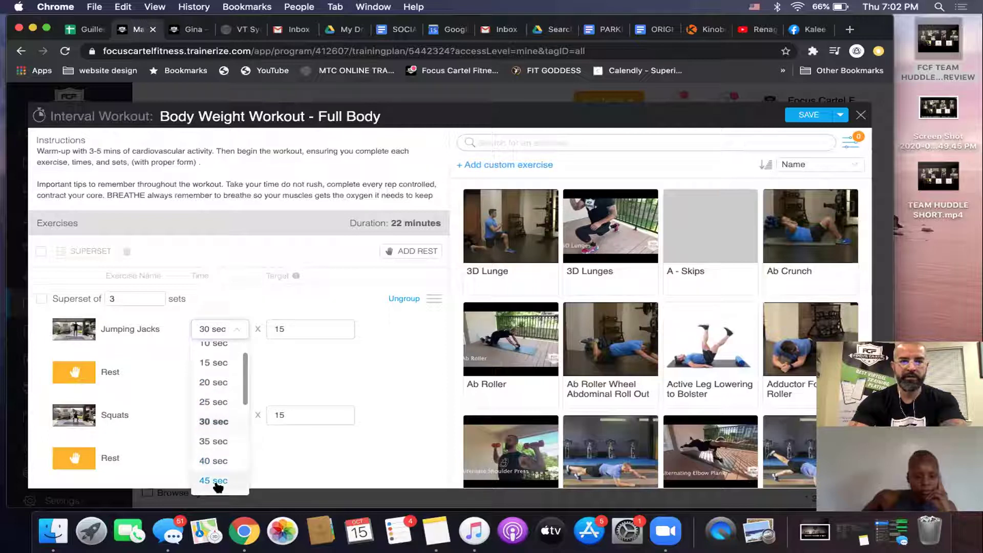
pyautogui.click(218, 483)
pyautogui.click(220, 414)
pyautogui.scroll(-2, 228, 375)
pyautogui.click(220, 379)
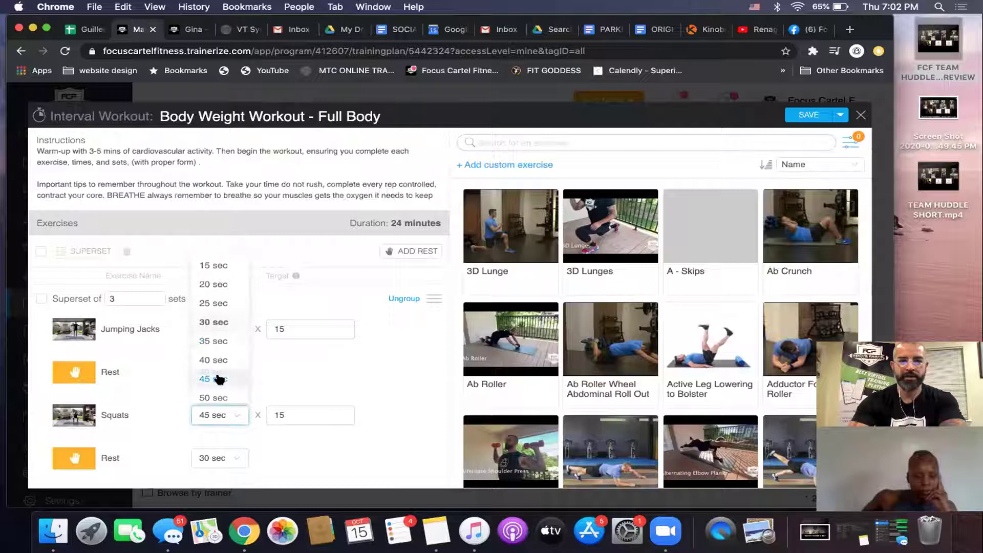
# Set the Burpees and Superman times to 45 sec each.
pyautogui.scroll(-4, 248, 420)
pyautogui.click(232, 404)
pyautogui.scroll(-2, 228, 364)
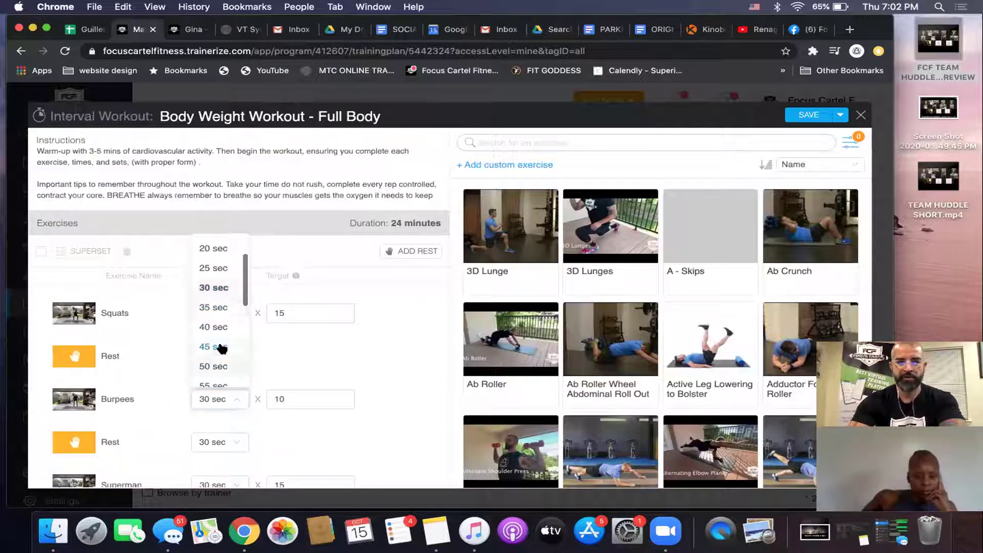
pyautogui.click(220, 346)
pyautogui.scroll(-2, 249, 416)
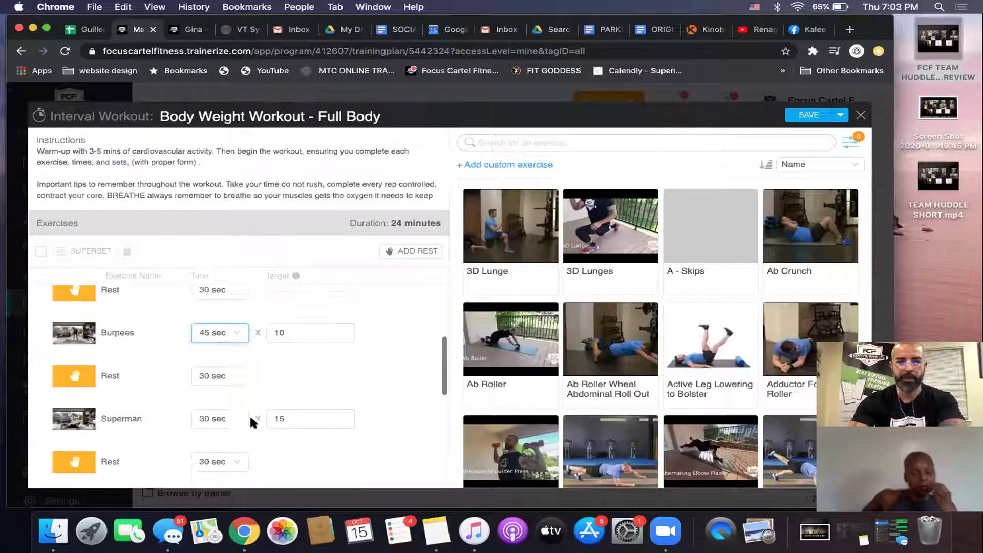
pyautogui.click(222, 412)
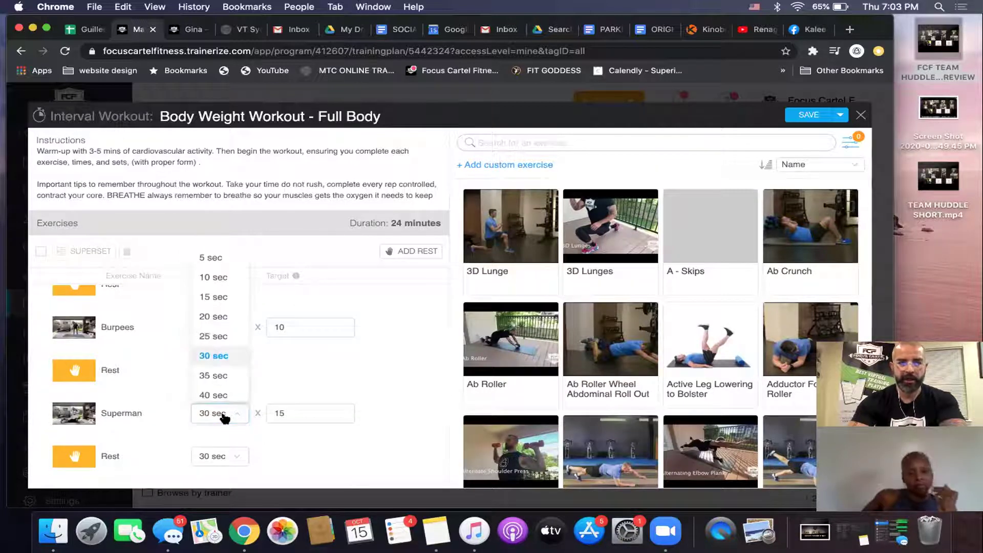
pyautogui.scroll(-2, 228, 392)
pyautogui.click(220, 368)
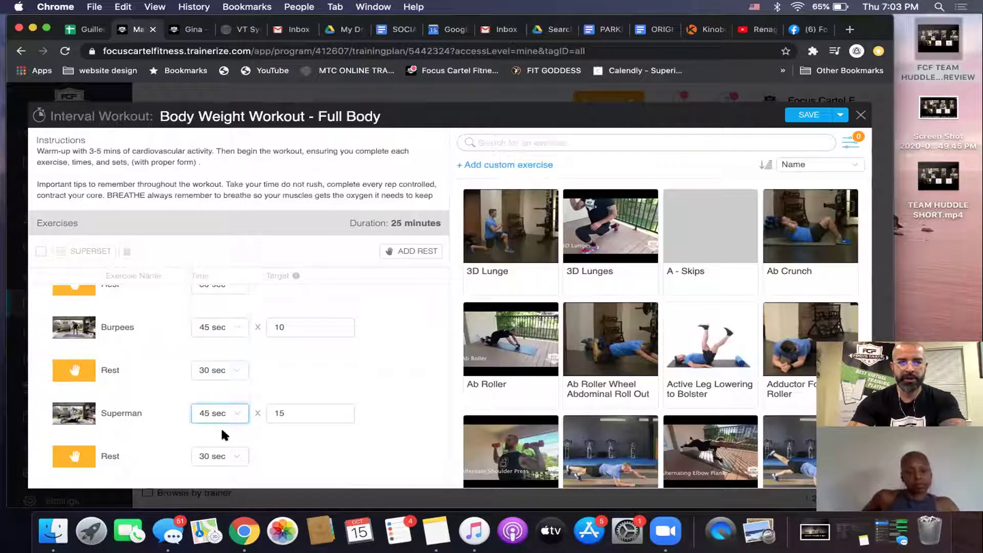
# Set the Plank To Push Up and Diamond Push Up times to 45 sec each.
pyautogui.scroll(-5, 253, 435)
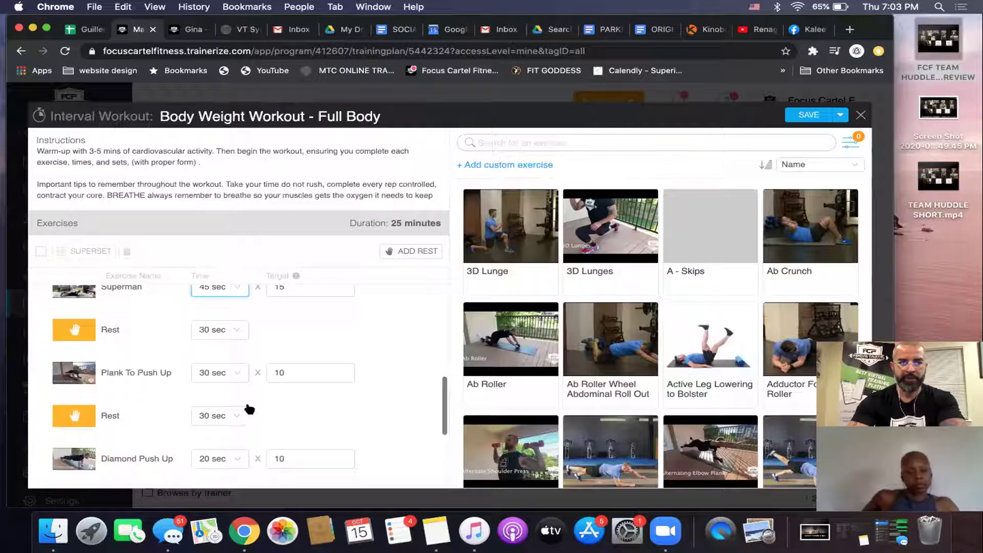
pyautogui.click(235, 373)
pyautogui.scroll(-3, 232, 344)
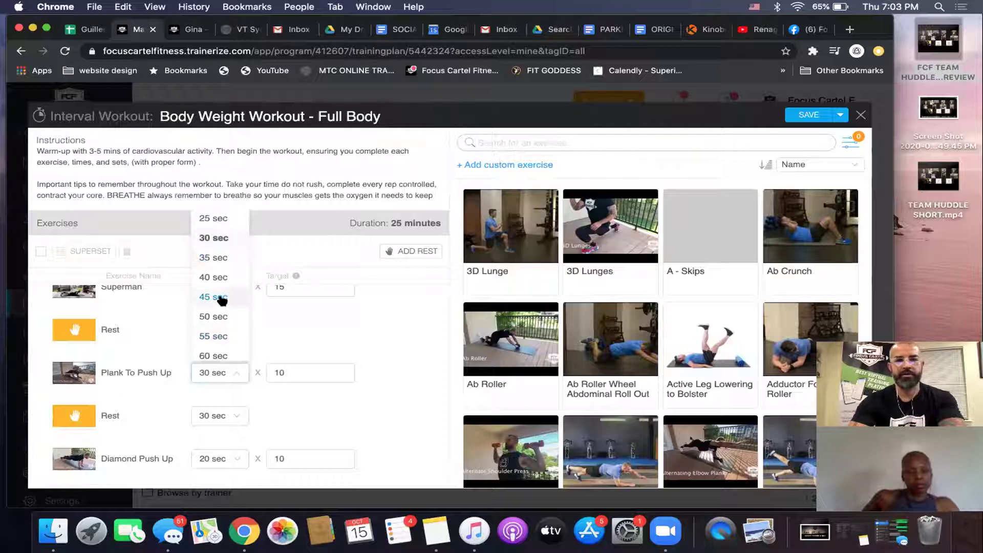
pyautogui.click(222, 297)
pyautogui.scroll(-3, 262, 441)
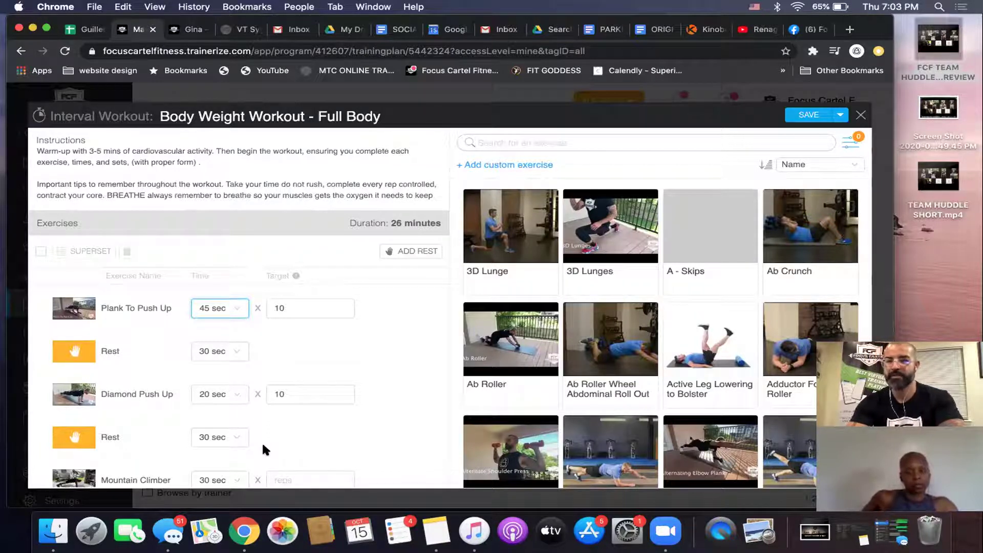
pyautogui.click(226, 395)
pyautogui.scroll(-3, 224, 336)
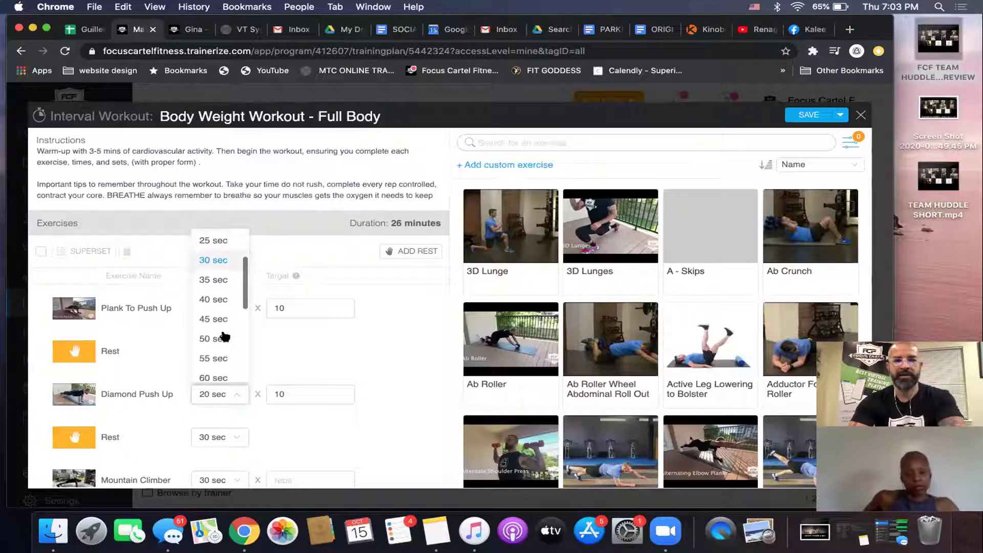
pyautogui.click(219, 319)
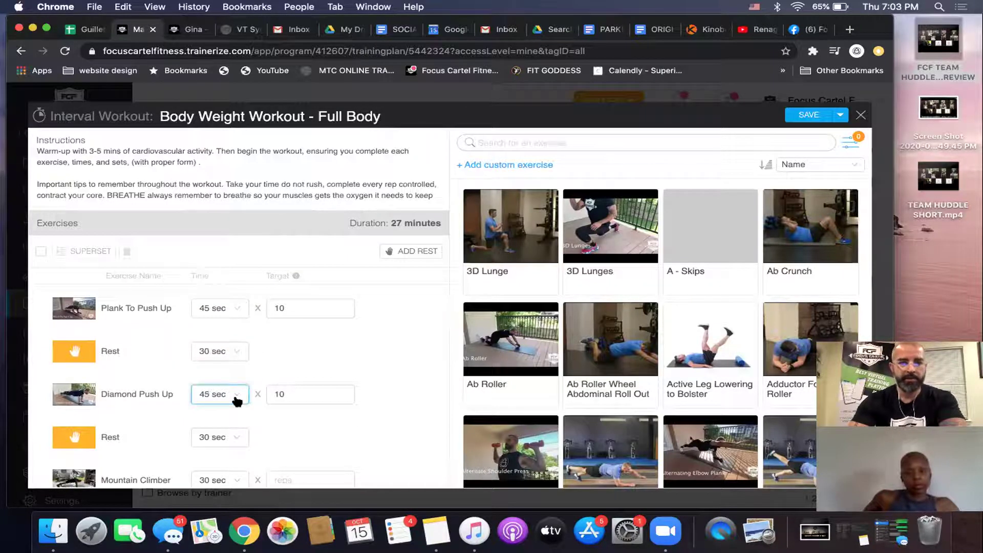
# Set the Mountain Climber time to 45 sec.
pyautogui.scroll(-3, 237, 401)
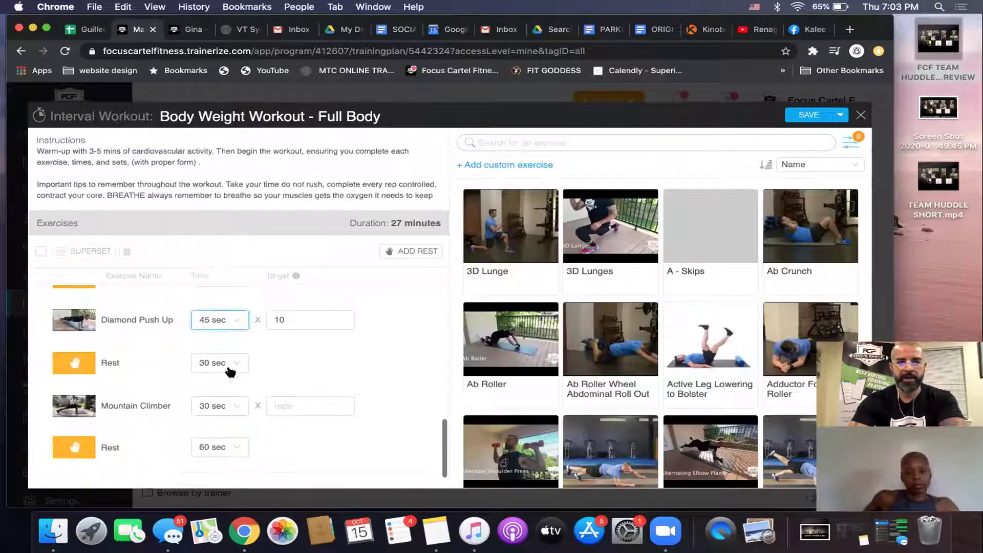
pyautogui.click(226, 407)
pyautogui.scroll(-2, 225, 363)
pyautogui.click(219, 348)
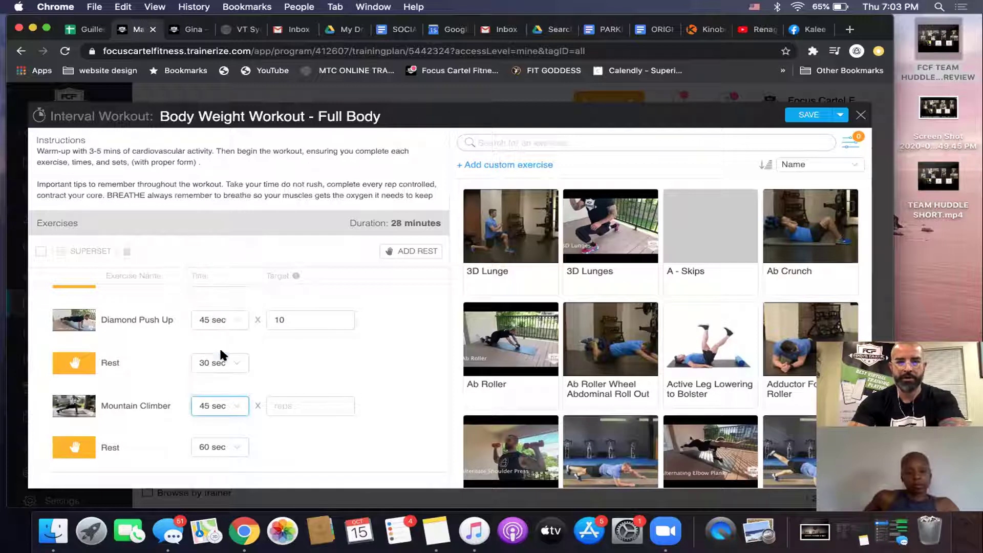
pyautogui.scroll(-1, 299, 377)
pyautogui.click(300, 381)
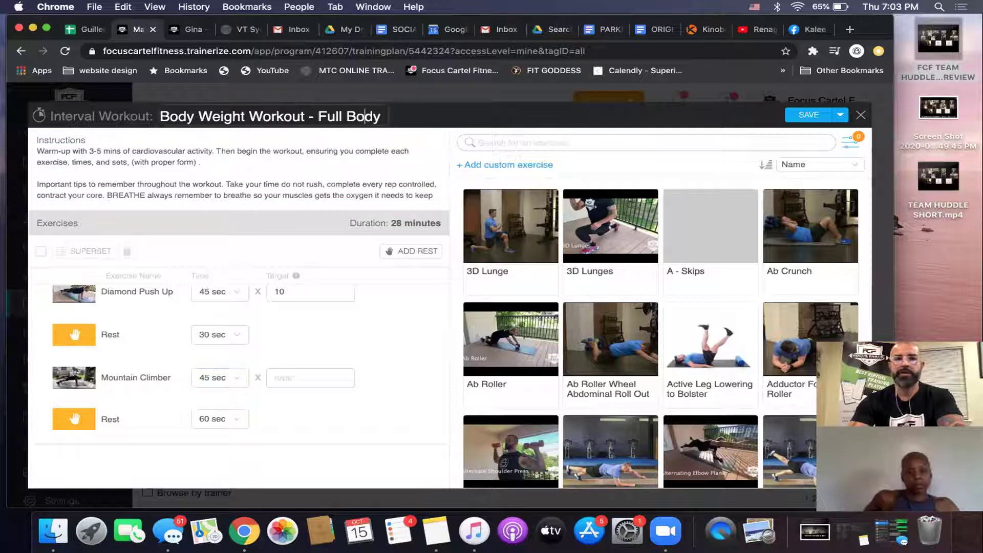
# Change the duration in the Full Body A workout's title to 28min.
pyautogui.click(378, 117)
pyautogui.press('Right')
pyautogui.press('Right')
pyautogui.press('Right')
pyautogui.press('Right')
pyautogui.press('Right')
pyautogui.press('BackSpace')
pyautogui.write('8')
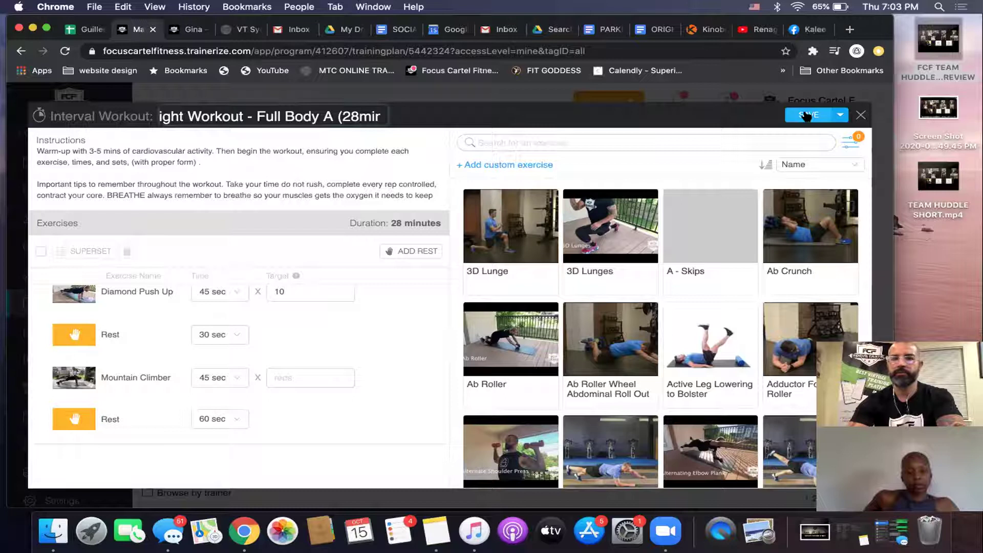
# Save the edited Full Body A workout and open the 90-day program's calendar.
pyautogui.click(806, 116)
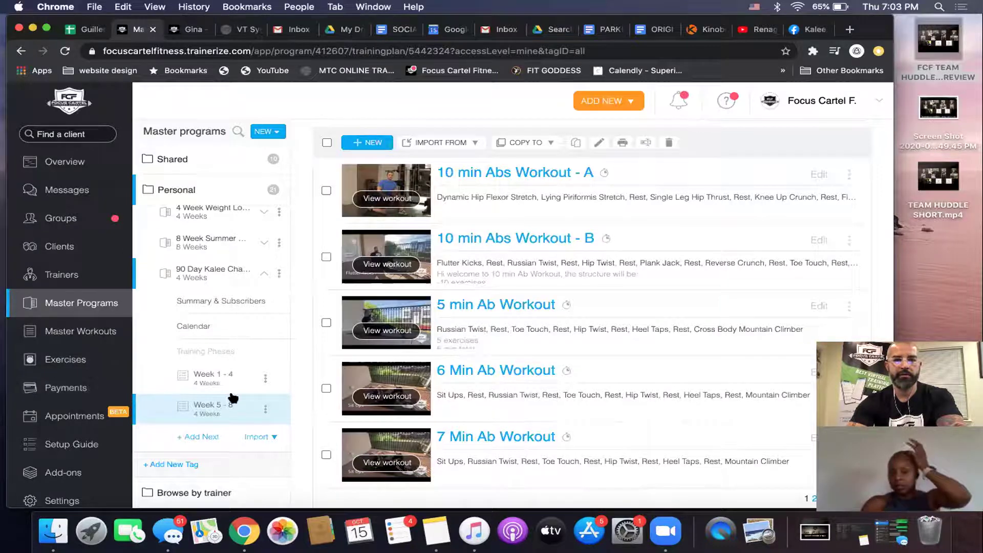
pyautogui.click(201, 326)
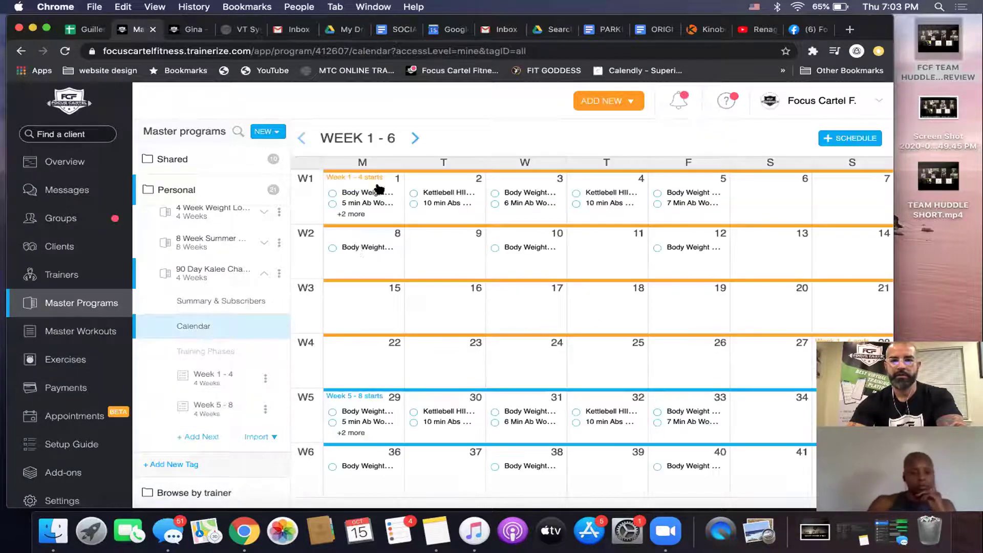
pyautogui.scroll(-1, 398, 367)
pyautogui.scroll(1, 389, 384)
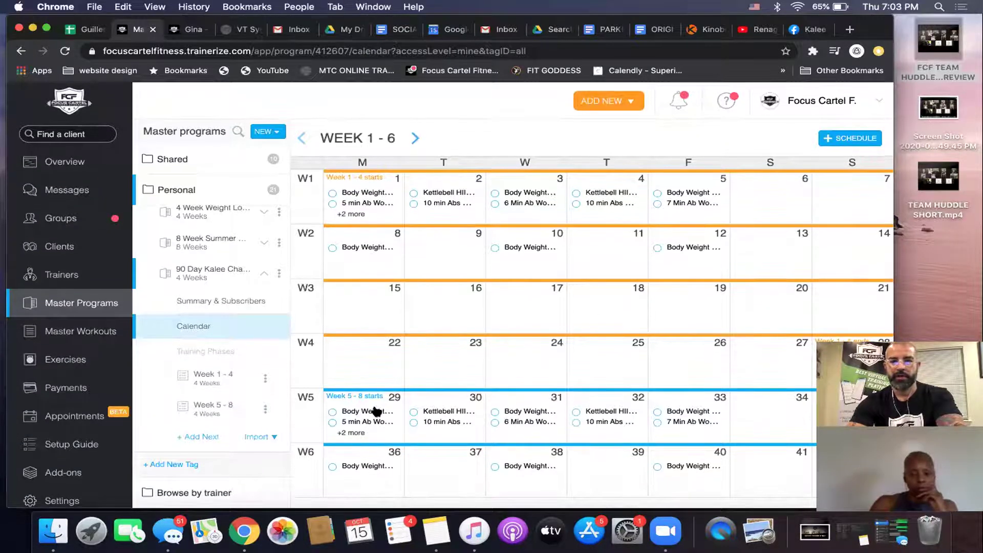
# Check the exercise times of the body weight workouts scheduled on days 29, 31 and 33.
pyautogui.click(372, 411)
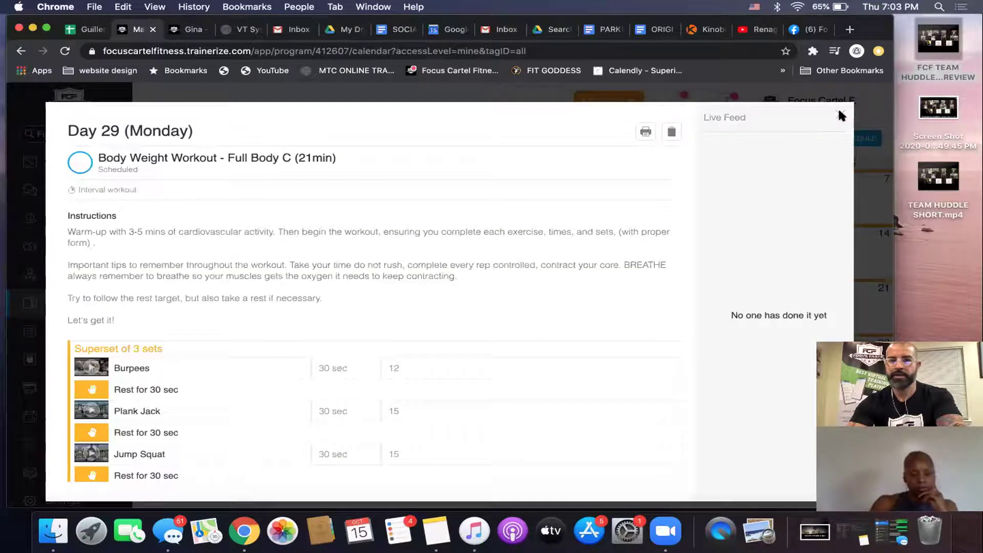
pyautogui.click(839, 114)
pyautogui.click(530, 412)
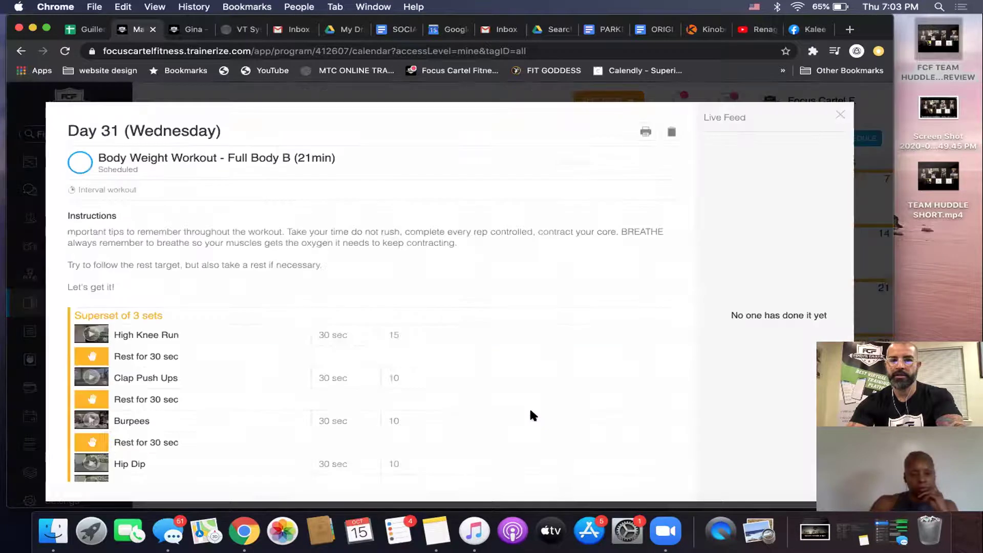
pyautogui.click(842, 115)
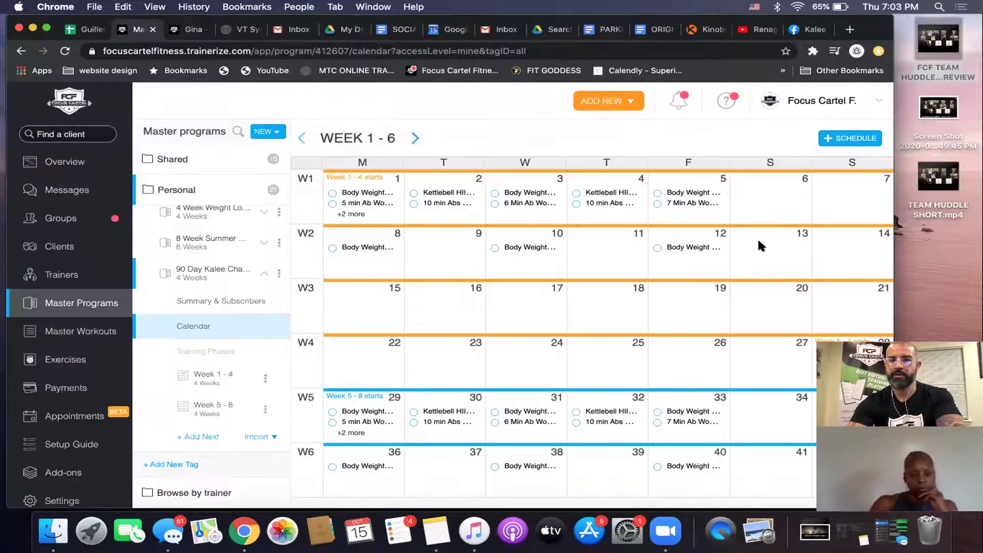
pyautogui.click(686, 409)
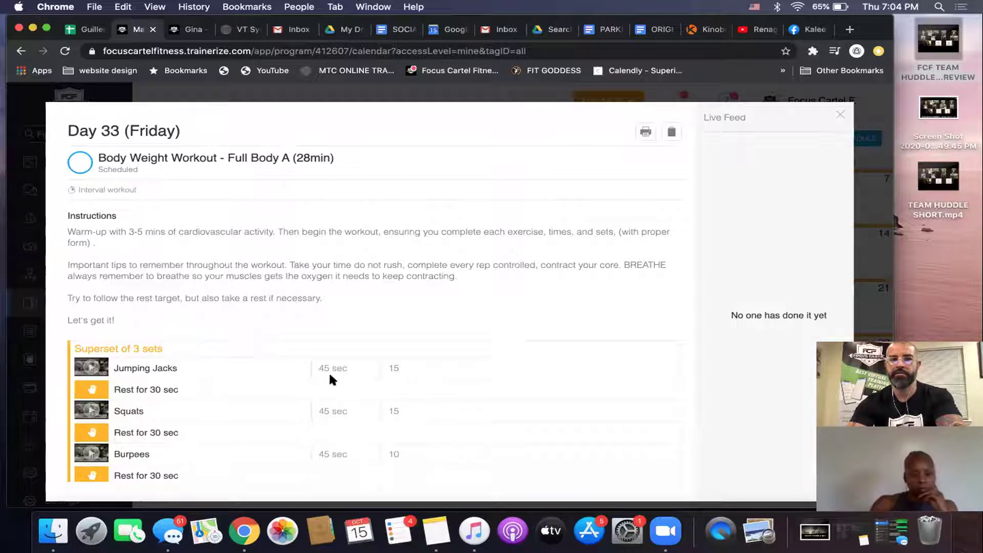
pyautogui.click(840, 115)
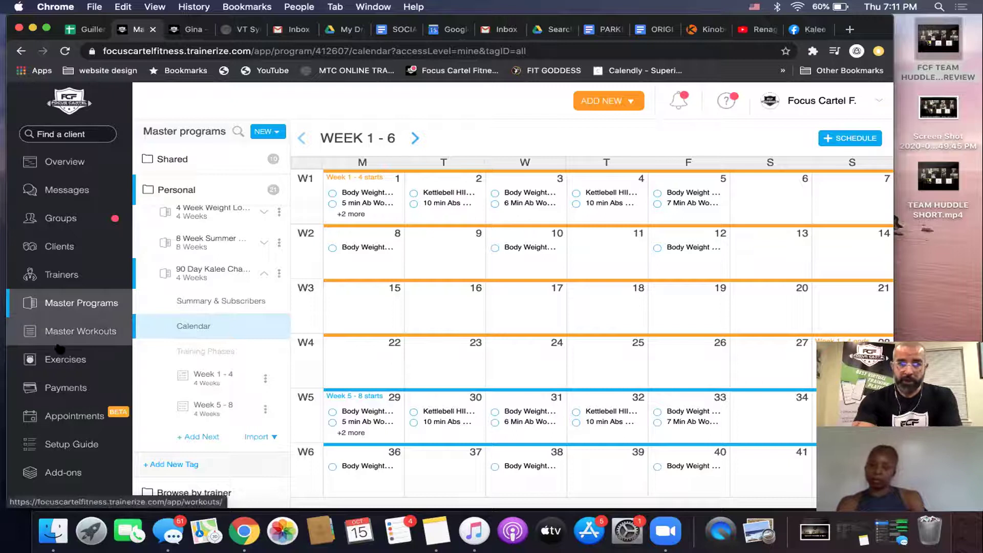
# Create a new interval master workout named "ab 10 min - 1" and start building it.
pyautogui.click(75, 338)
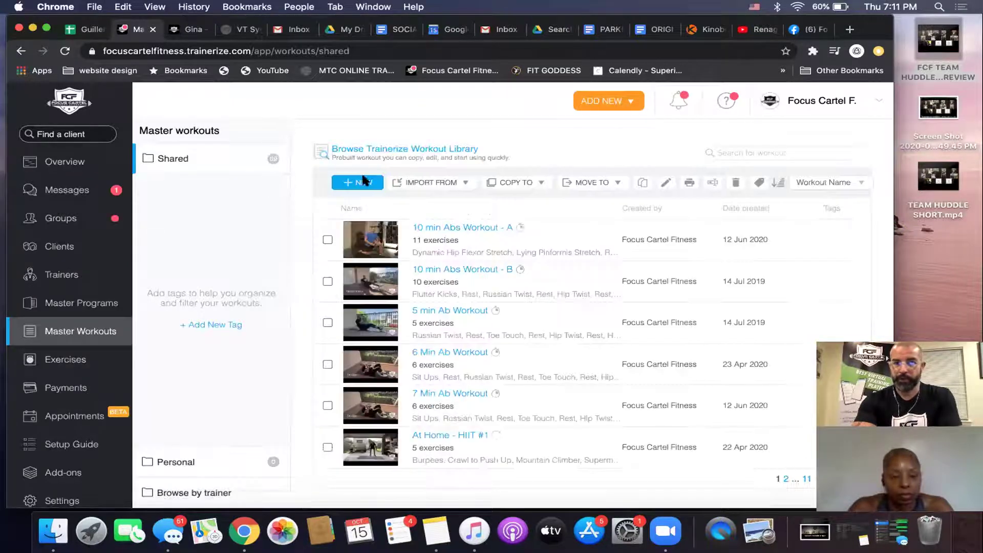
pyautogui.click(363, 182)
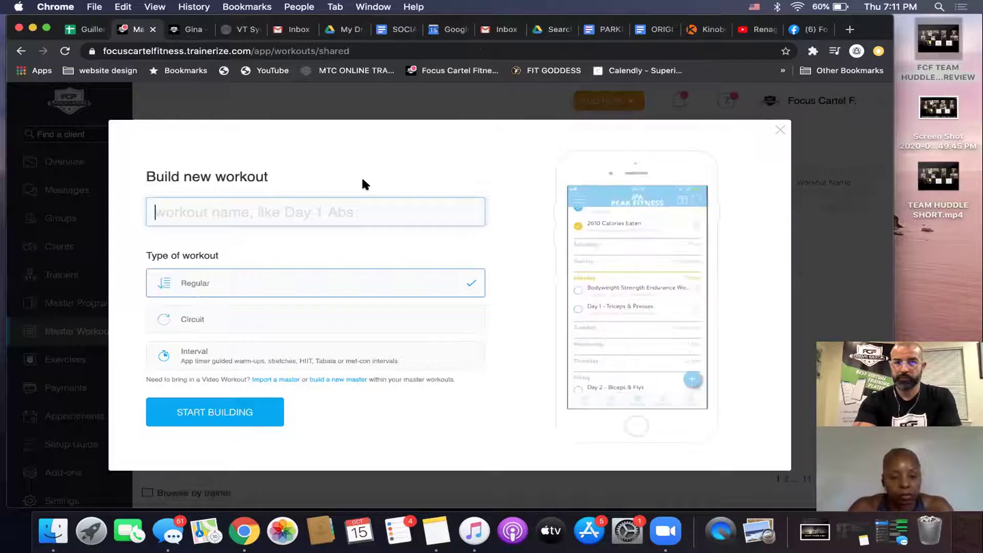
pyautogui.write('ab 1')
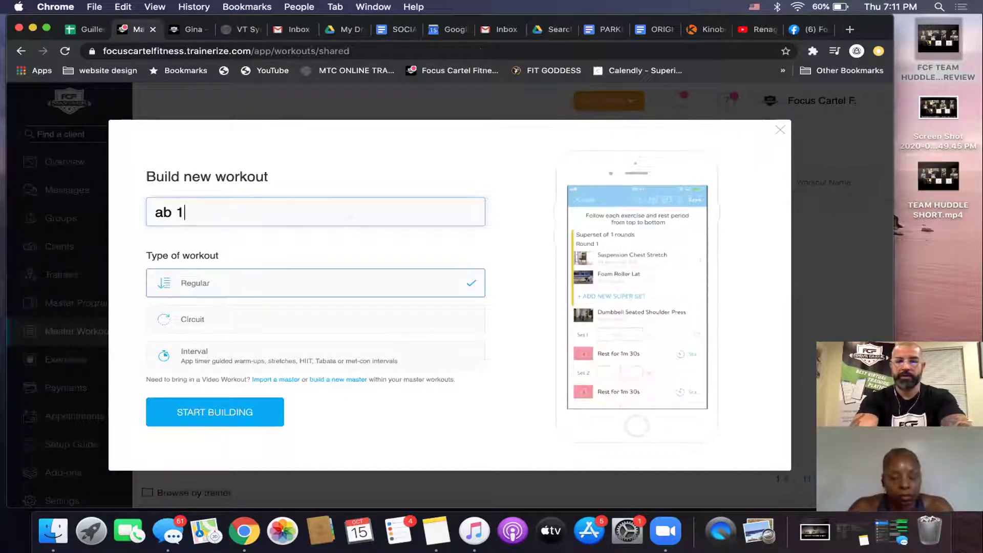
pyautogui.write('0 min')
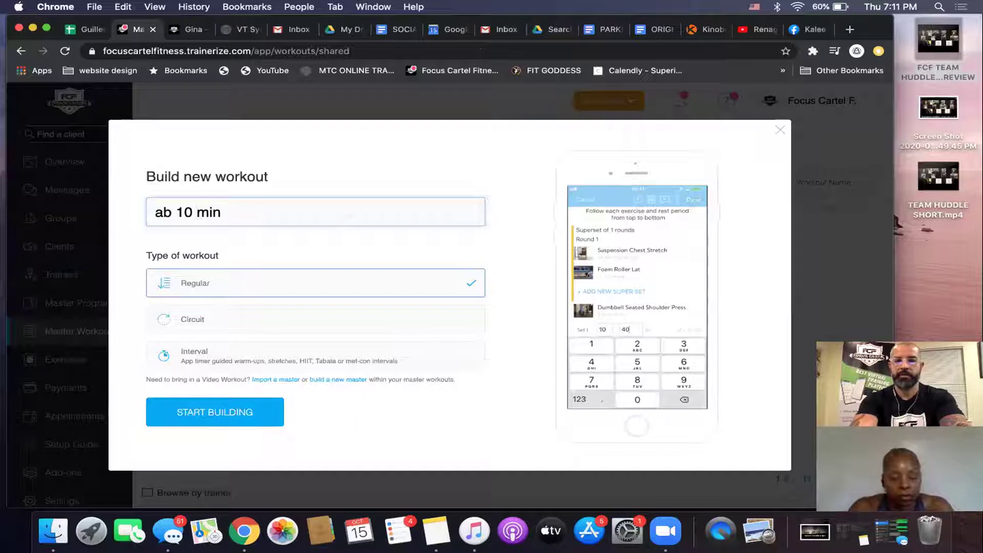
pyautogui.write(' - 1')
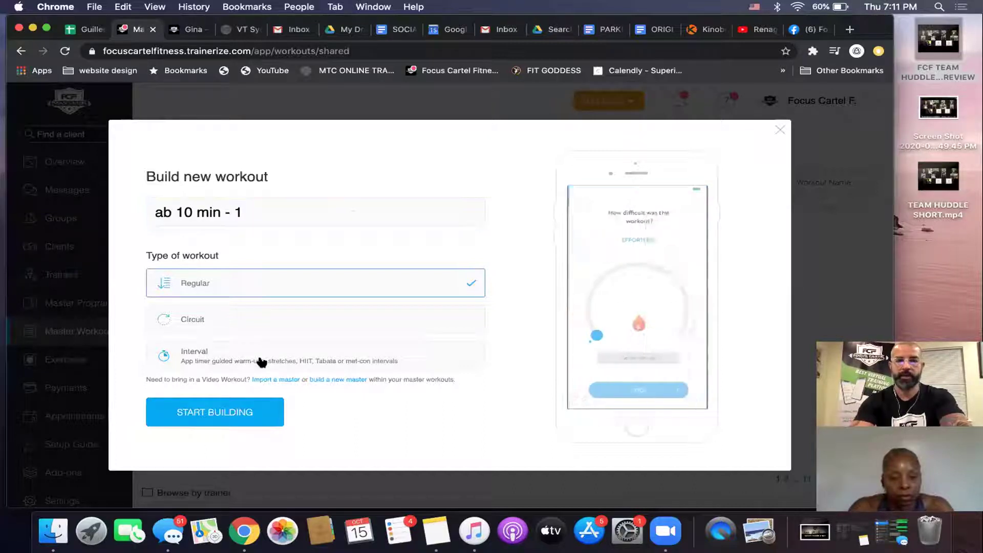
pyautogui.click(262, 362)
pyautogui.click(233, 414)
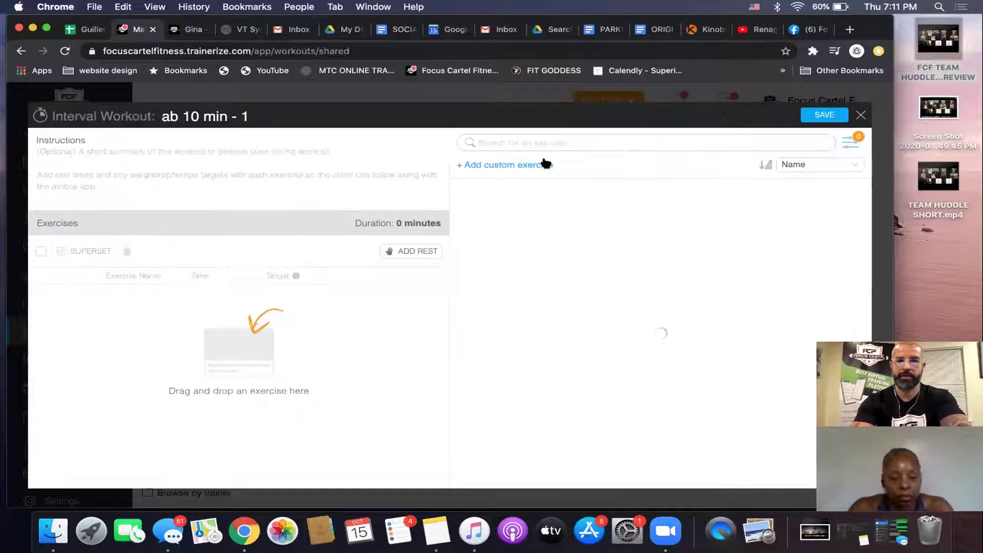
# Add the Ab Roller exercise followed by a rest to the workout.
pyautogui.click(558, 143)
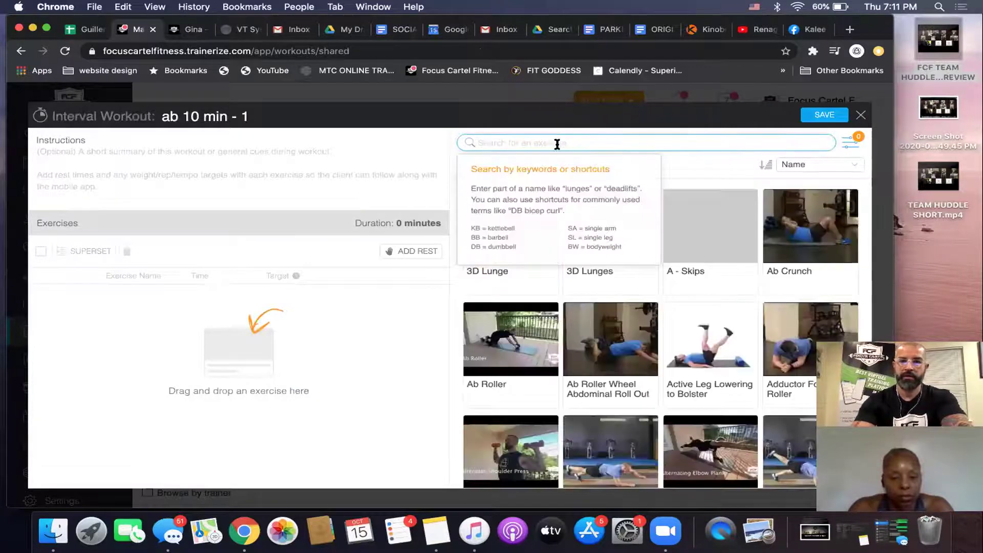
pyautogui.moveTo(475, 328); pyautogui.dragTo(331, 333)
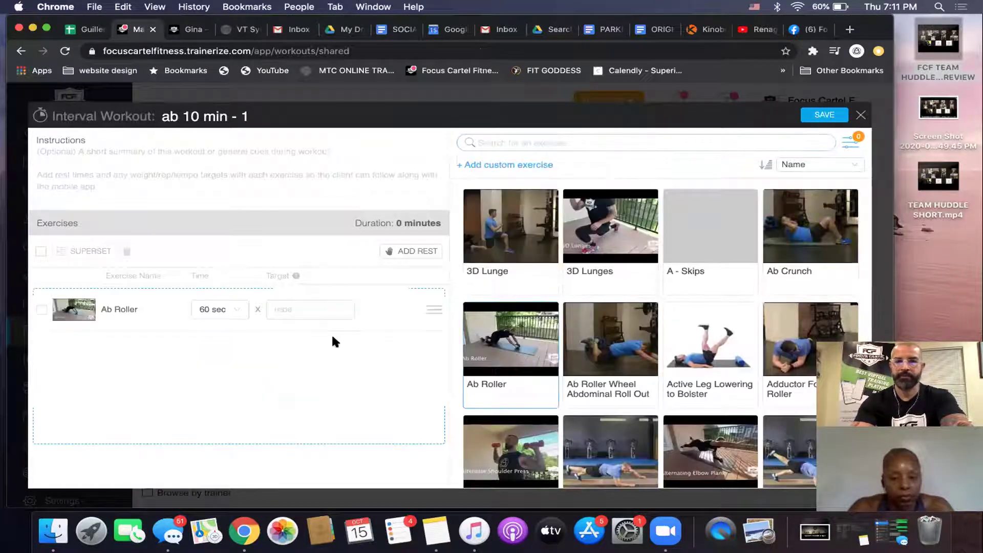
pyautogui.click(418, 252)
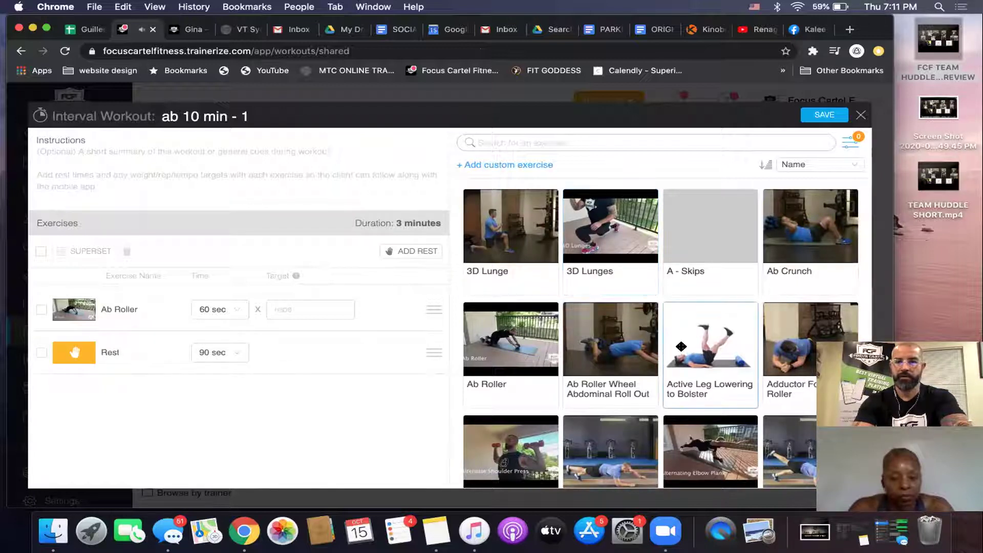
pyautogui.moveTo(694, 353); pyautogui.dragTo(694, 353)
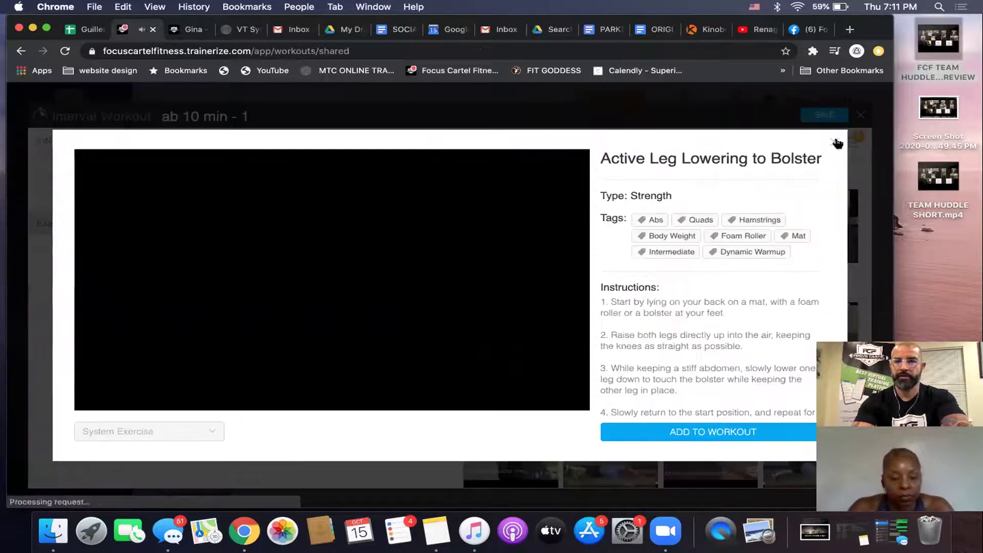
pyautogui.click(835, 145)
# Search the exercises for "russian twist" and add the Russian Twist followed by a rest to the workout.
pyautogui.click(624, 143)
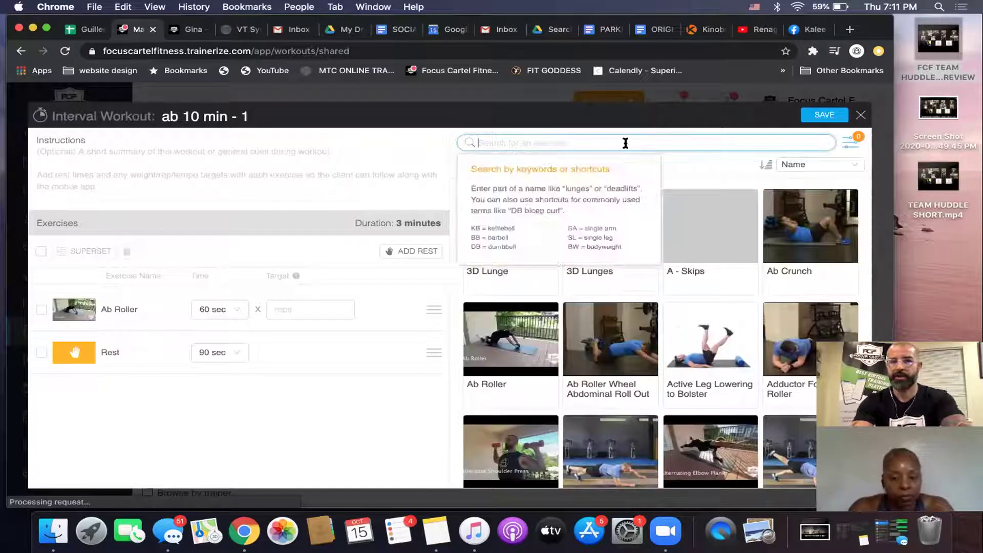
pyautogui.write('russian ')
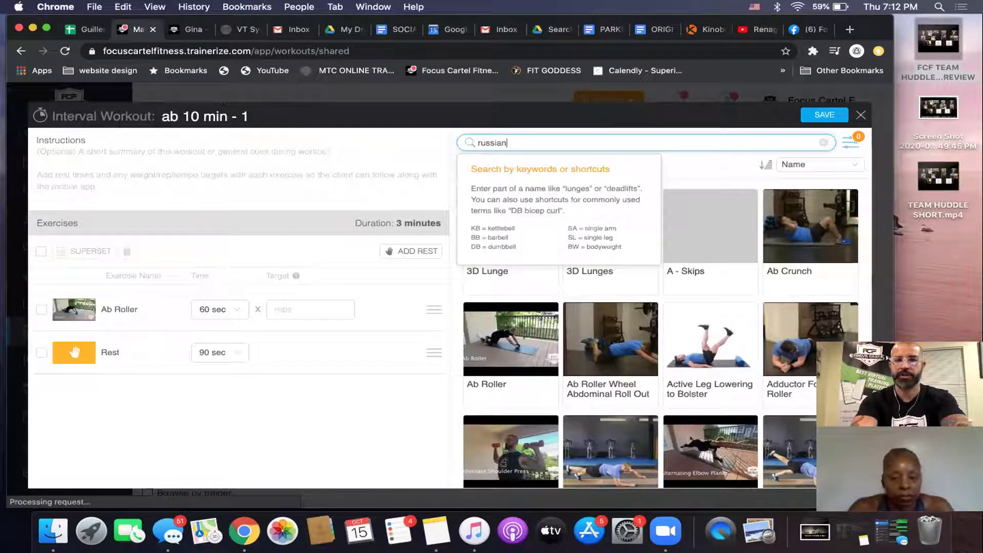
pyautogui.write('twist')
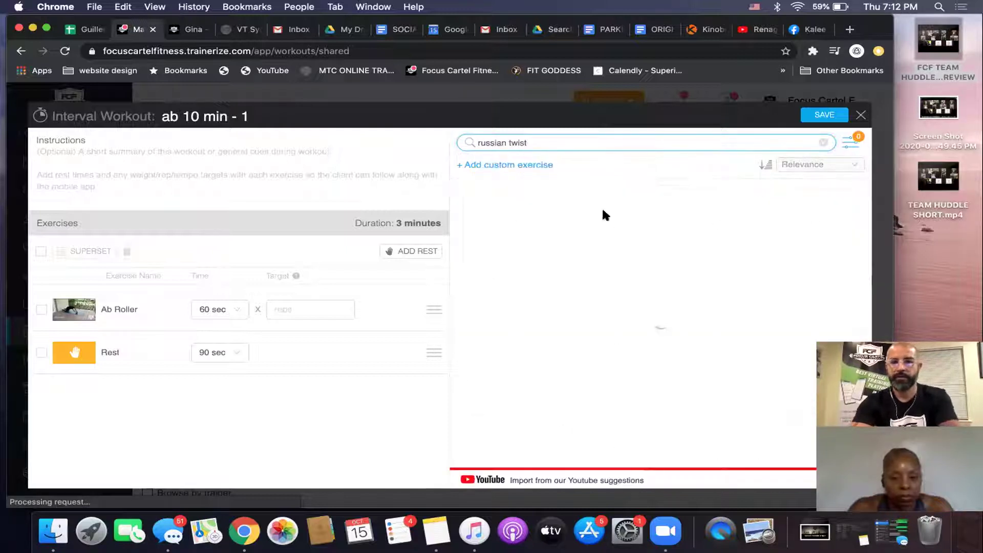
pyautogui.moveTo(512, 243); pyautogui.dragTo(270, 418)
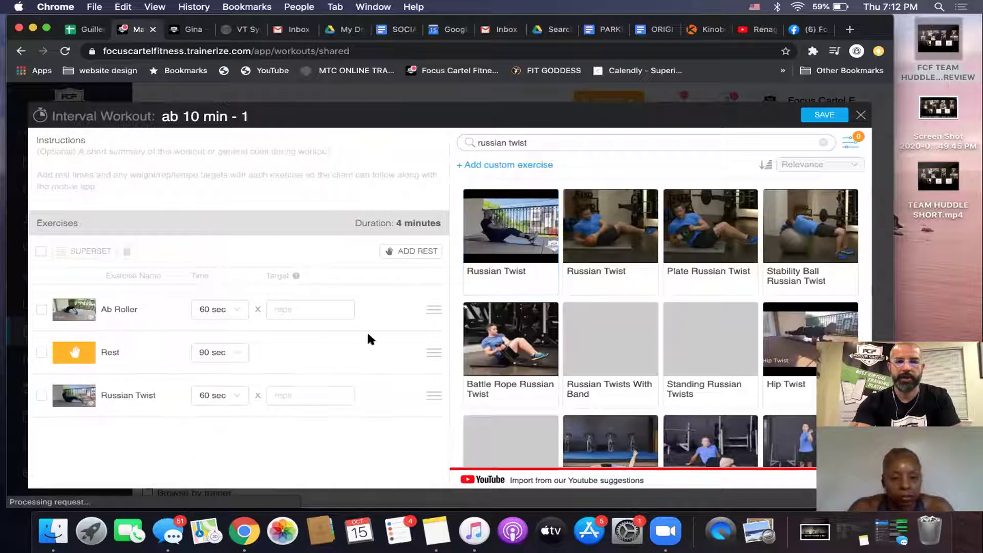
pyautogui.click(417, 252)
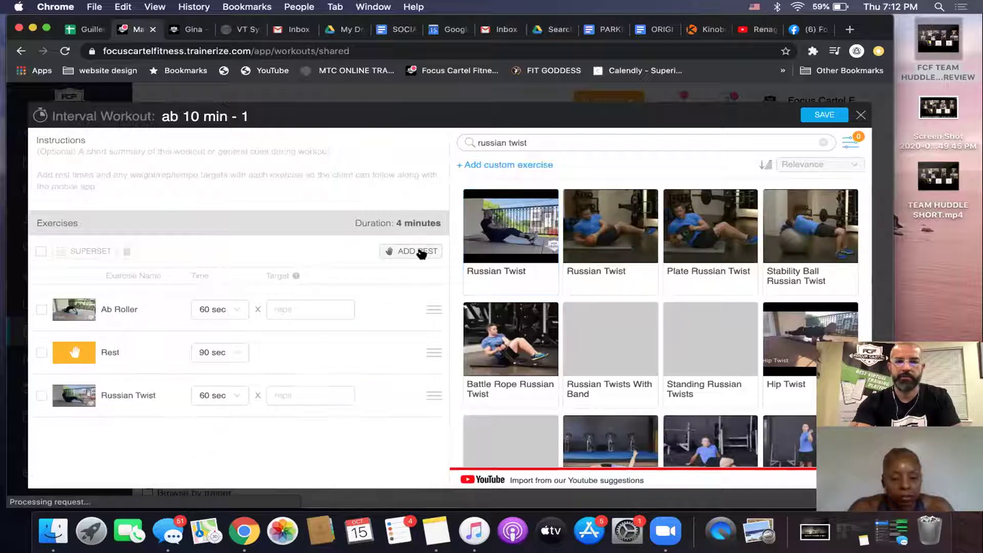
# Set the Ab Roller time and the rest after it to 30 sec each.
pyautogui.click(228, 313)
pyautogui.click(223, 352)
pyautogui.click(222, 352)
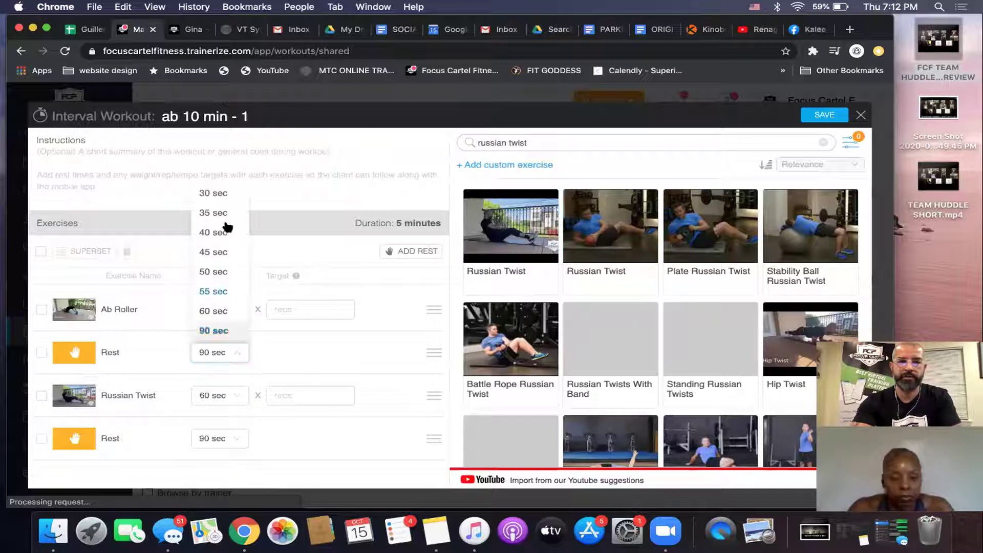
pyautogui.click(222, 199)
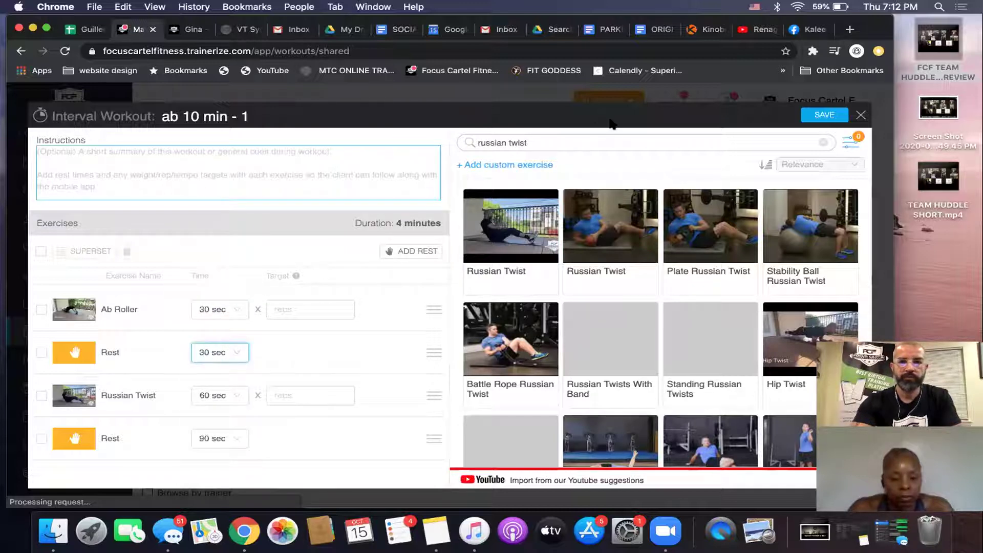
# Search the exercises for "v up" and add V Up at the end of the workout.
pyautogui.click(573, 144)
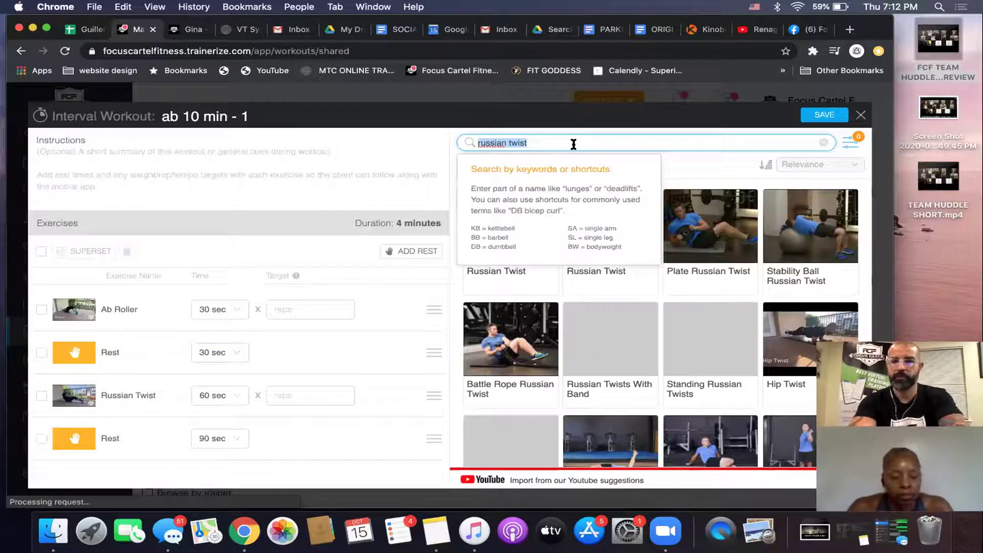
pyautogui.write('toe')
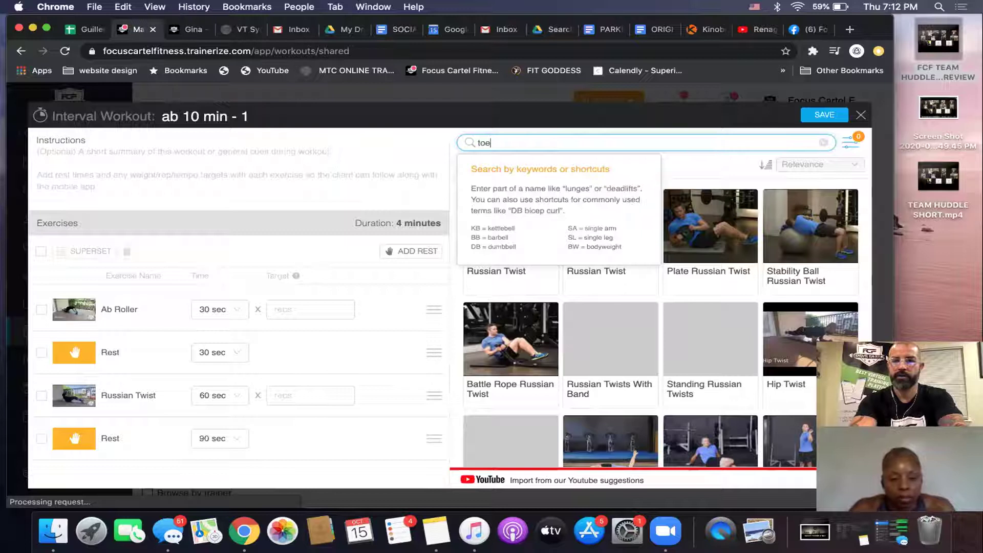
pyautogui.press('BackSpace')
pyautogui.press('BackSpace')
pyautogui.write('v up')
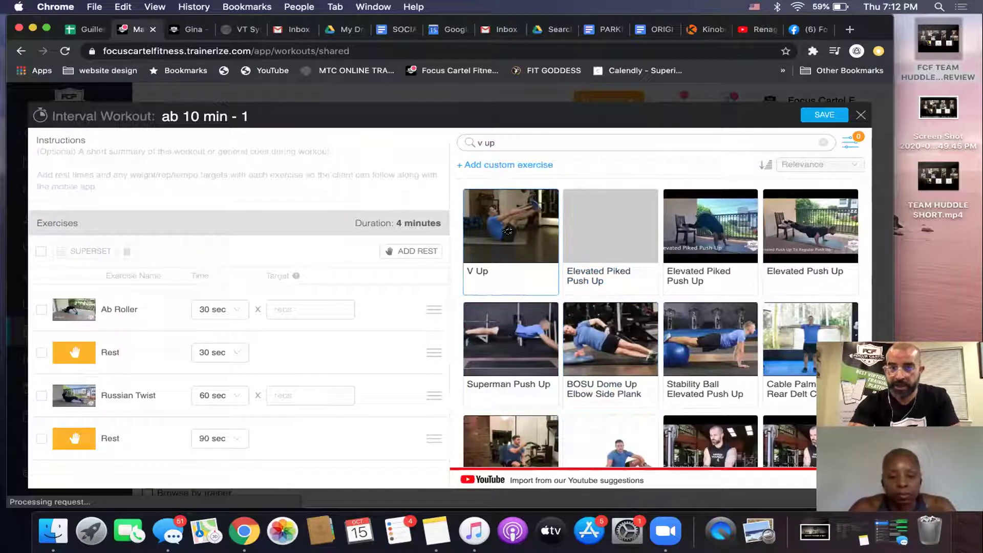
pyautogui.moveTo(281, 389); pyautogui.dragTo(198, 459)
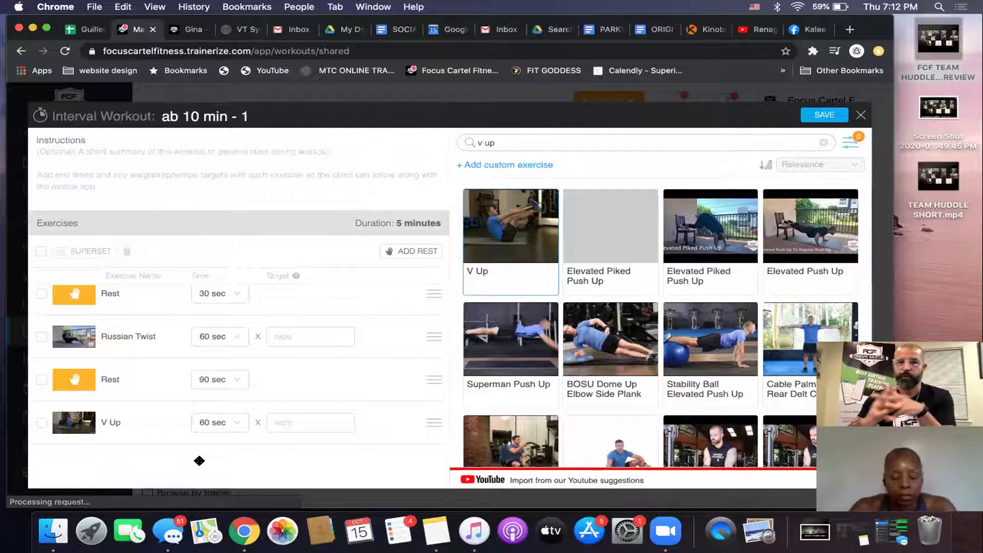
pyautogui.click(238, 185)
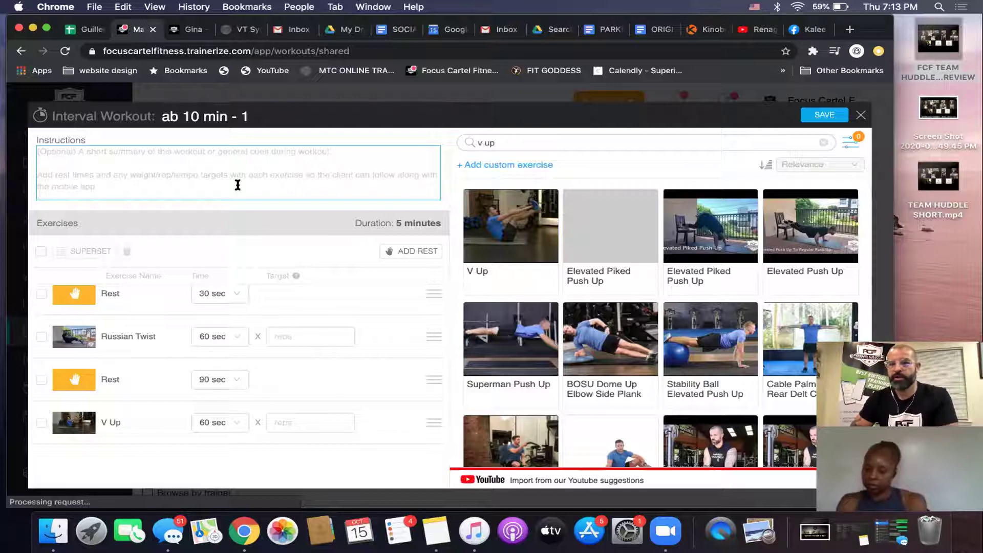
# Switch to YouTube and upload the video FCF-AnimatedIntro00.mov from the Downloads folder.
pyautogui.click(760, 30)
pyautogui.click(756, 101)
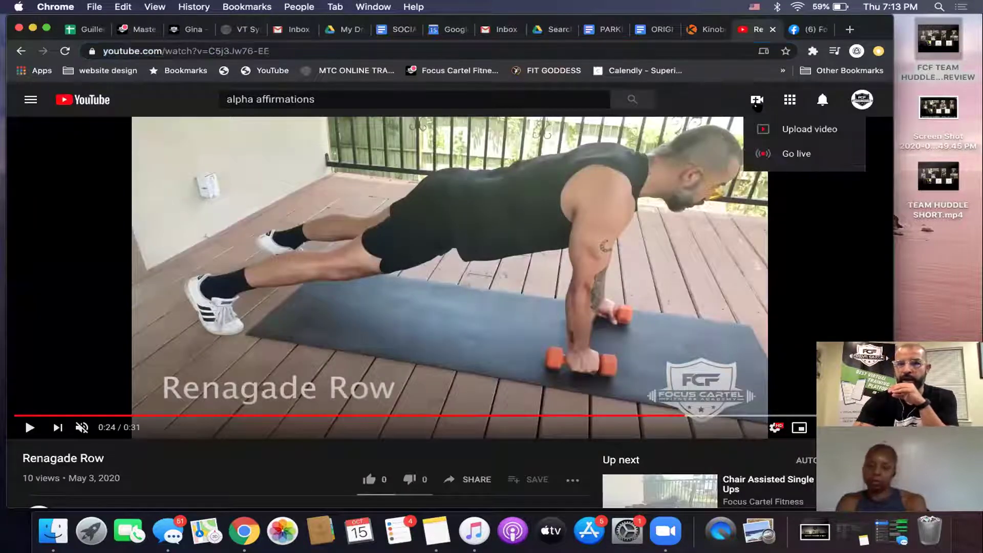
pyautogui.click(796, 131)
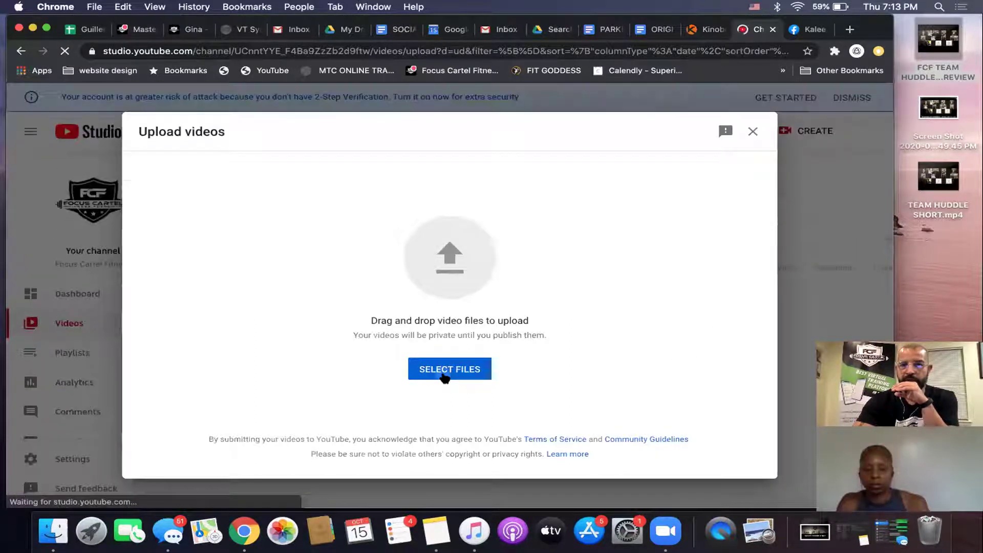
pyautogui.click(444, 375)
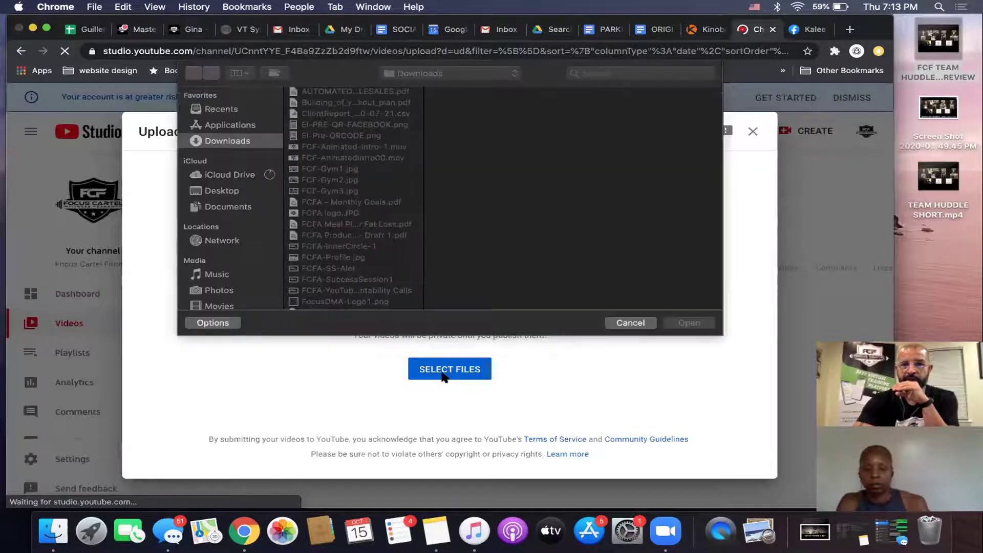
pyautogui.click(392, 160)
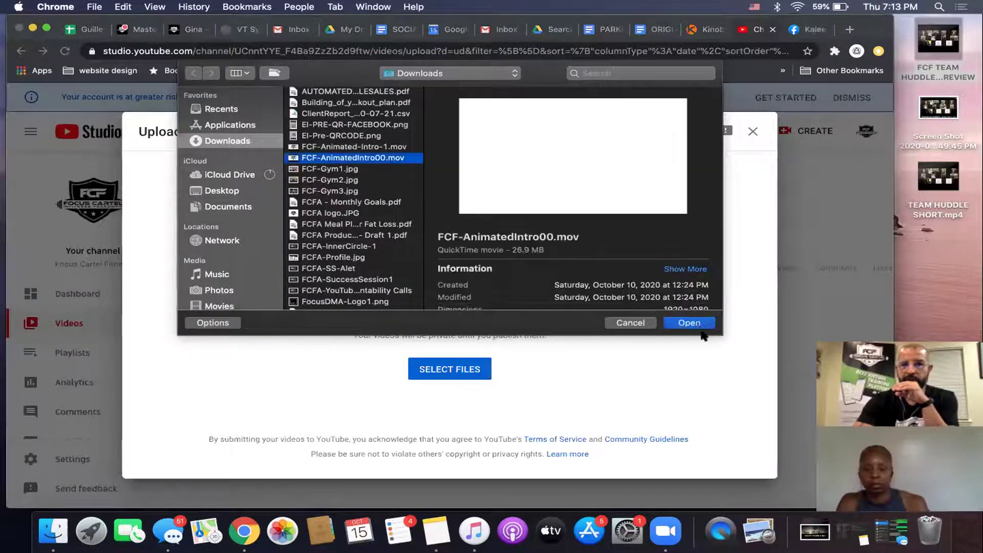
pyautogui.click(688, 322)
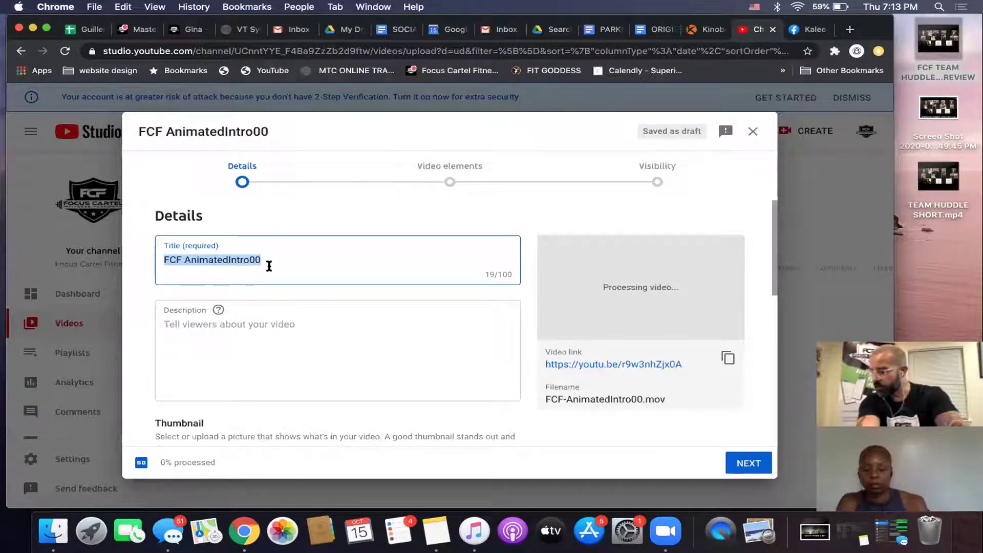
# Title the uploaded video "Fit N Xtreme Faith - V Ups".
pyautogui.write('Fi')
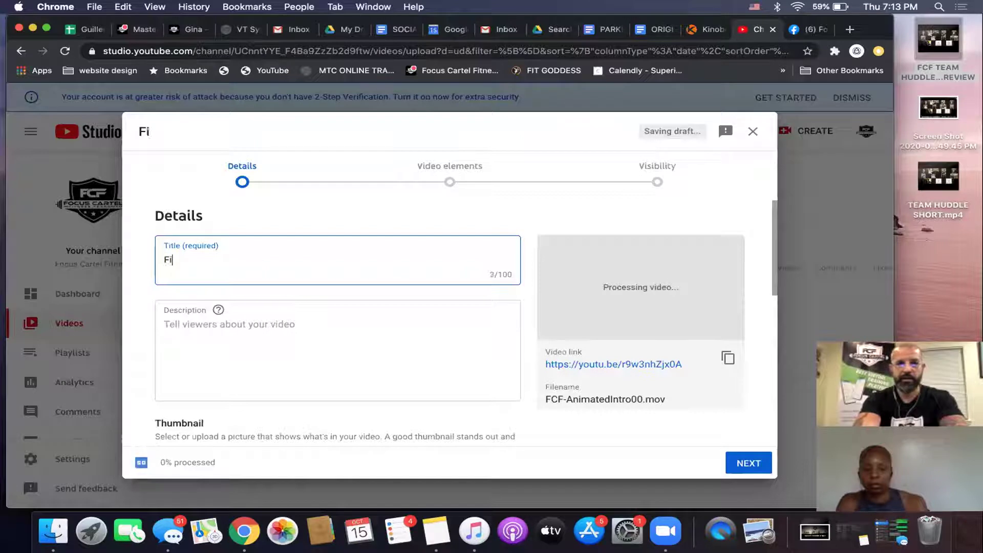
pyautogui.write('t N ')
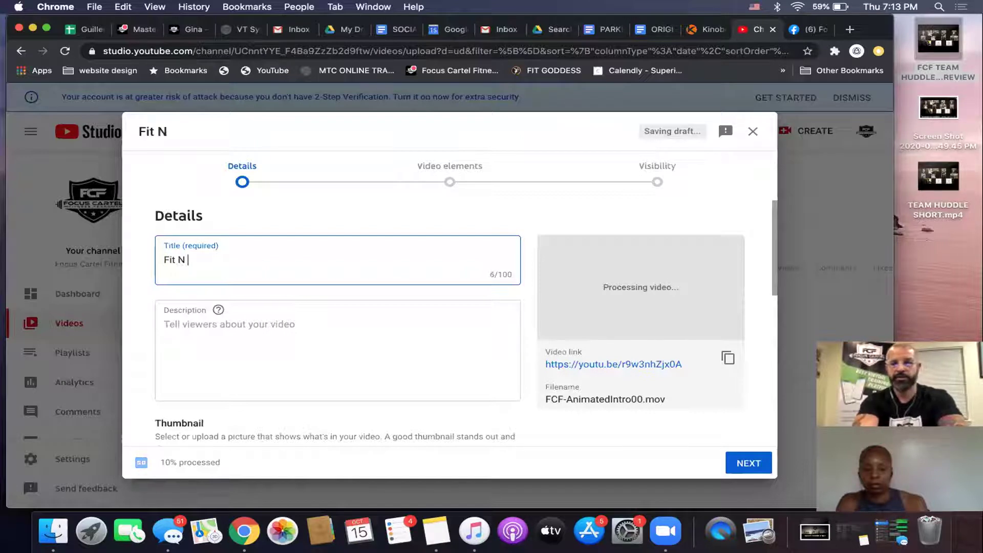
pyautogui.write('Xtreme')
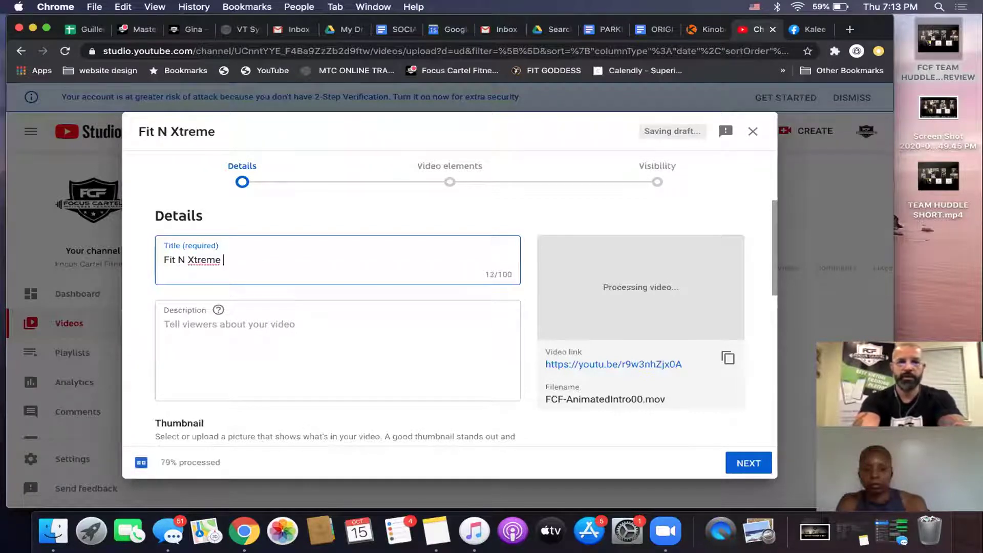
pyautogui.press('BackSpace')
pyautogui.press('BackSpace')
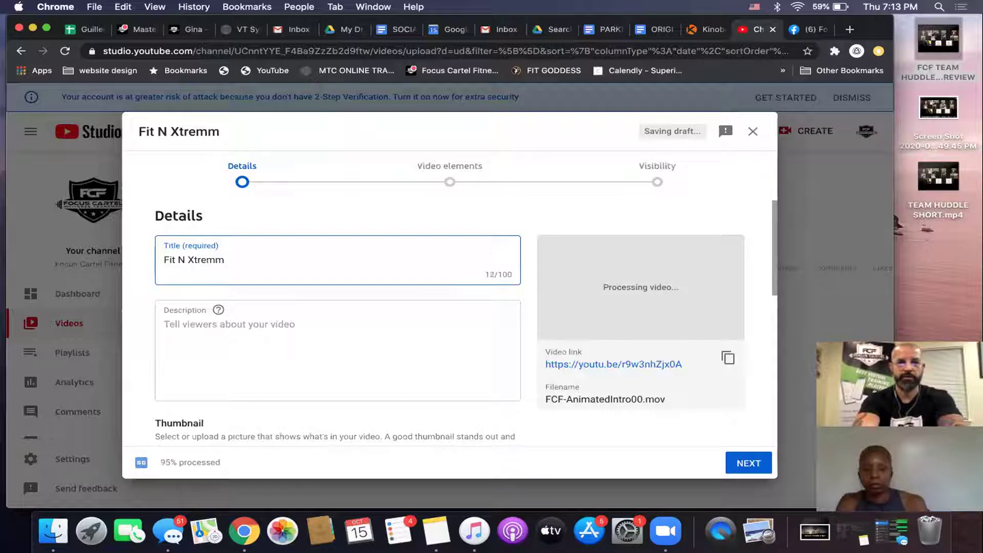
pyautogui.write('e ')
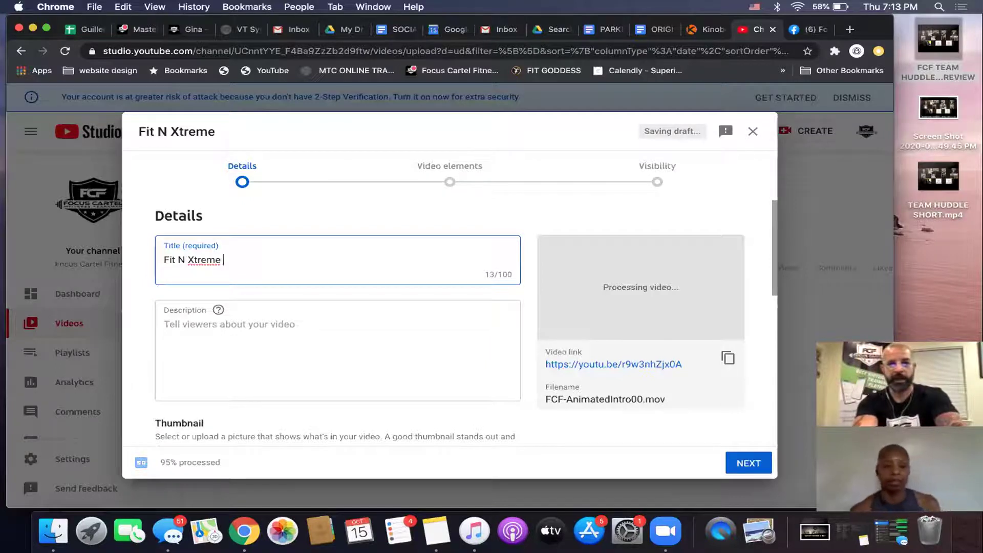
pyautogui.write('Faith - ')
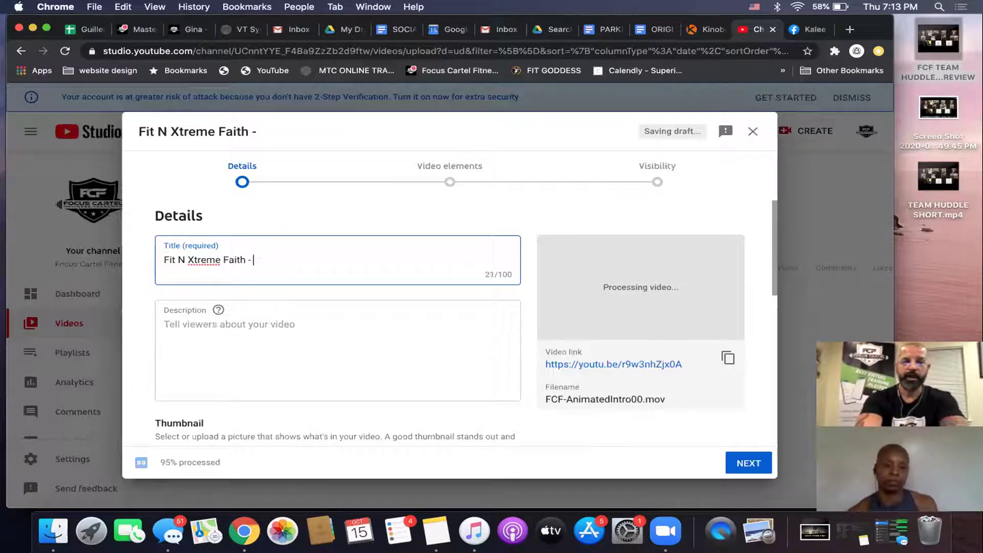
pyautogui.write('V ')
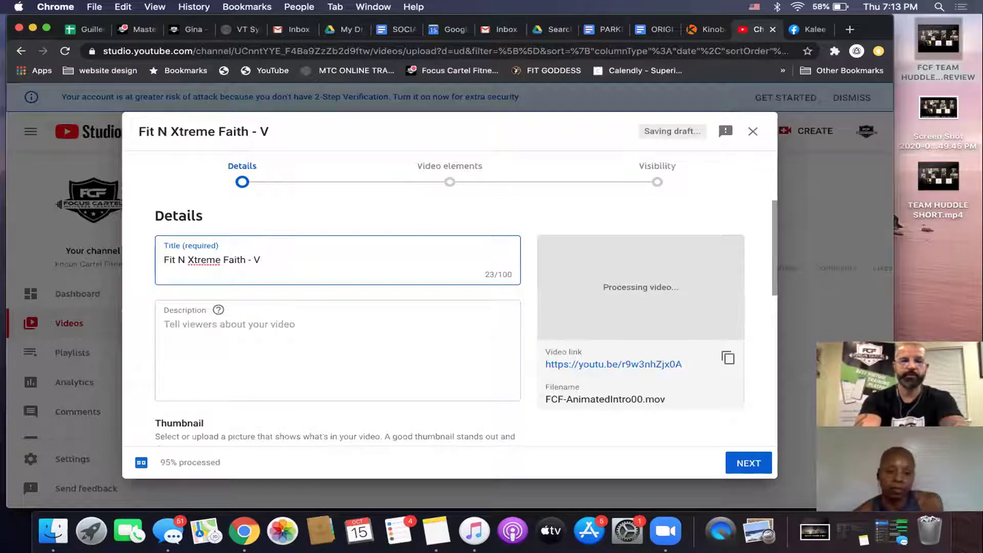
pyautogui.write('Ups')
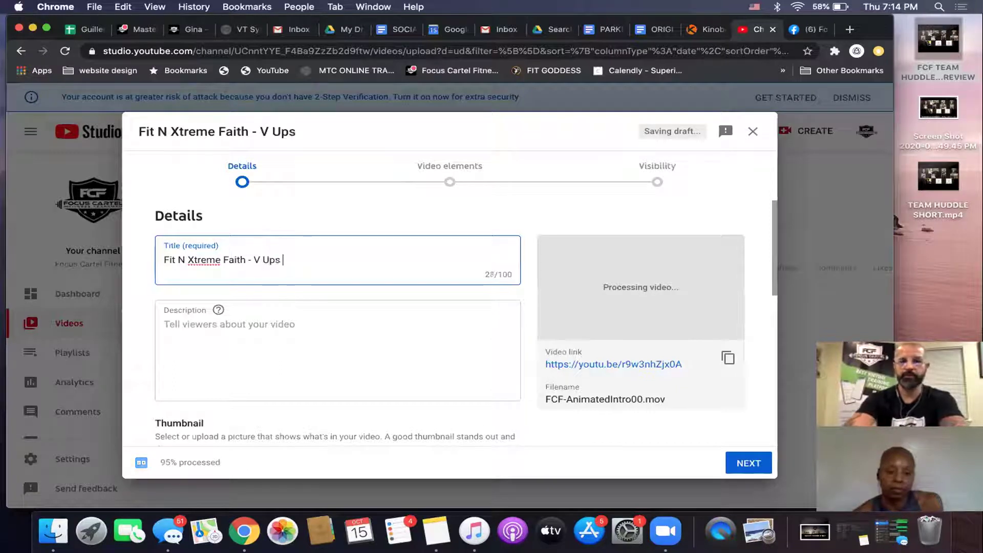
# Fill the video's description with the placeholder text "n sdjf;alksjdf;laksjdf;lkasjdf;lkasjdf;".
pyautogui.click(281, 344)
pyautogui.write('n ')
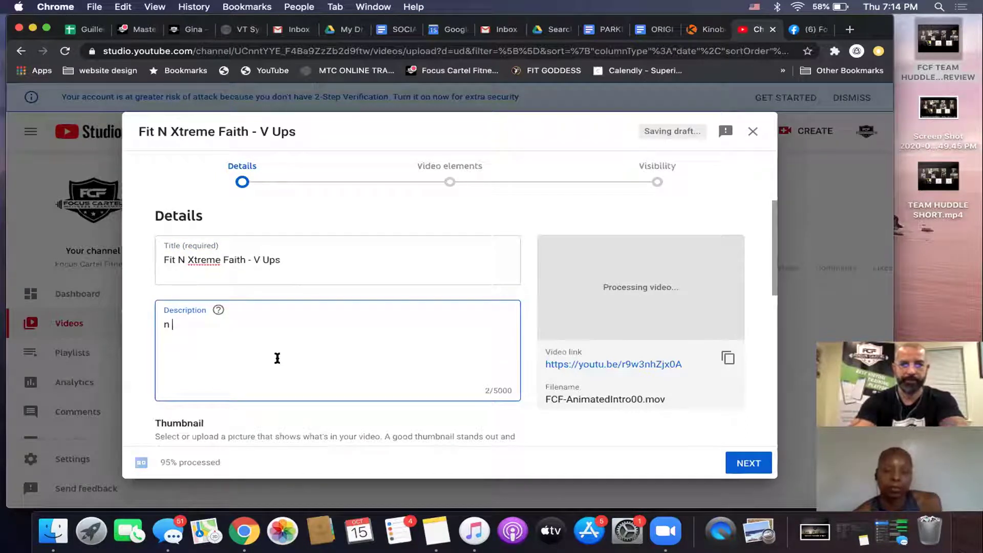
pyautogui.write('sdjf;alksjdf;laksjdf;lkasjdf;lkasjdf;')
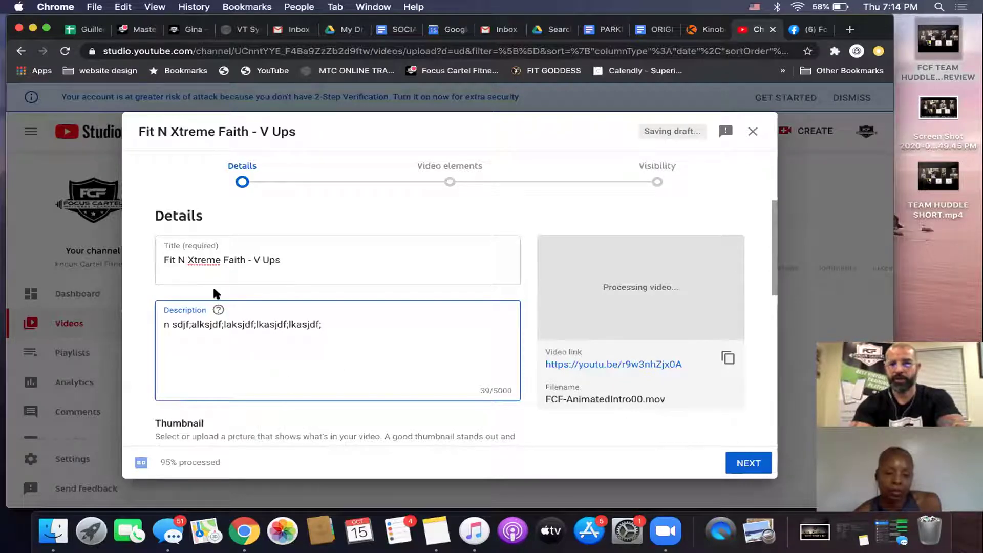
# Mark the video as not made for kids and close the upload details, keeping it as a draft.
pyautogui.scroll(-3, 213, 288)
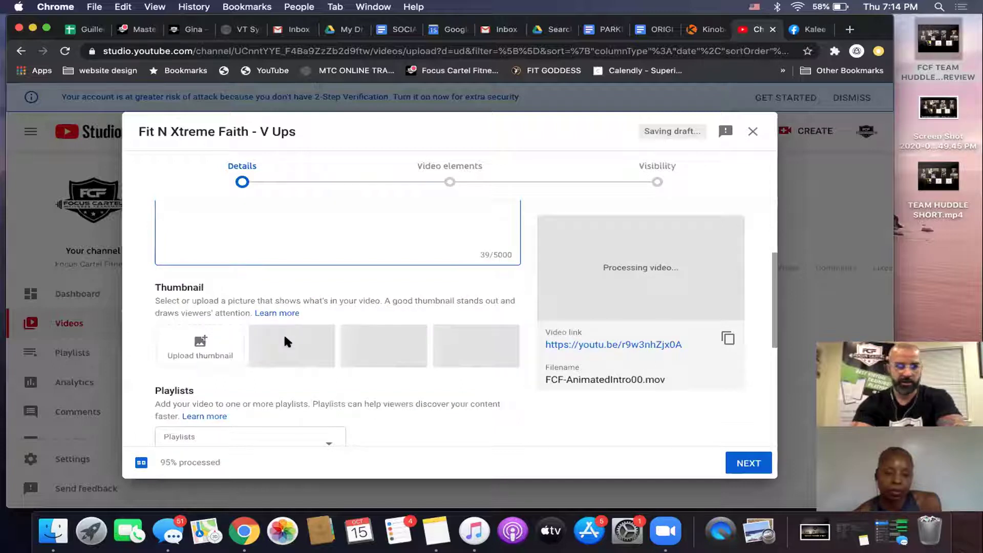
pyautogui.scroll(-4, 285, 336)
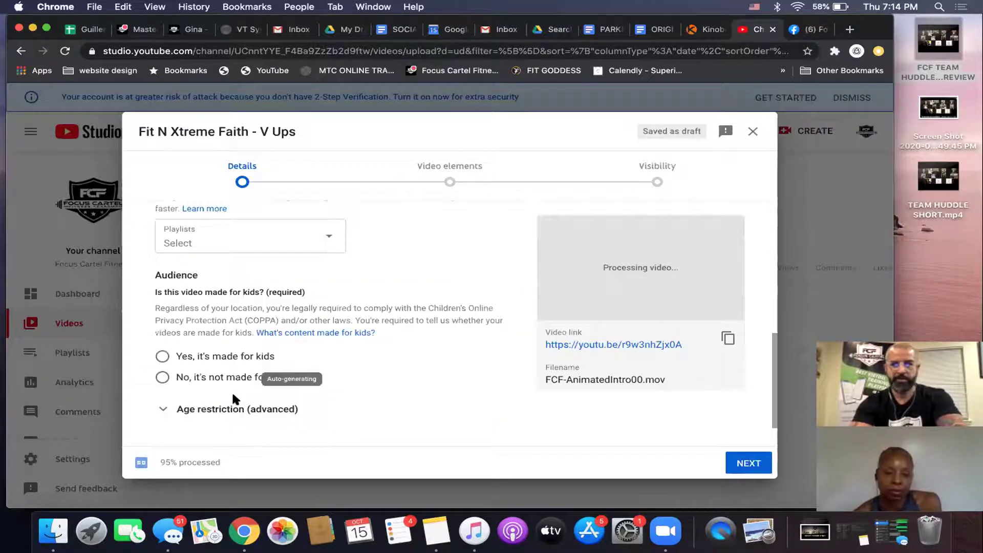
pyautogui.click(256, 379)
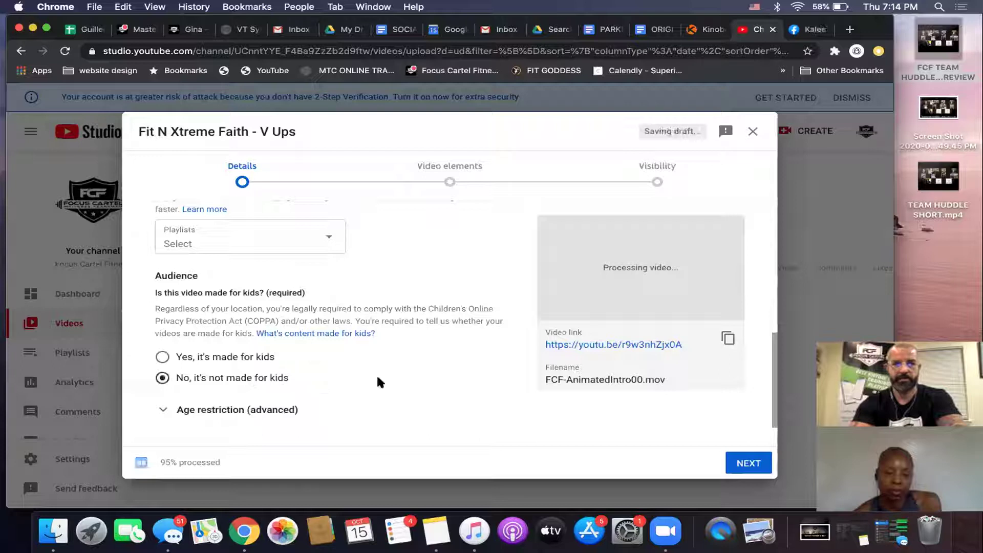
pyautogui.scroll(-1, 379, 381)
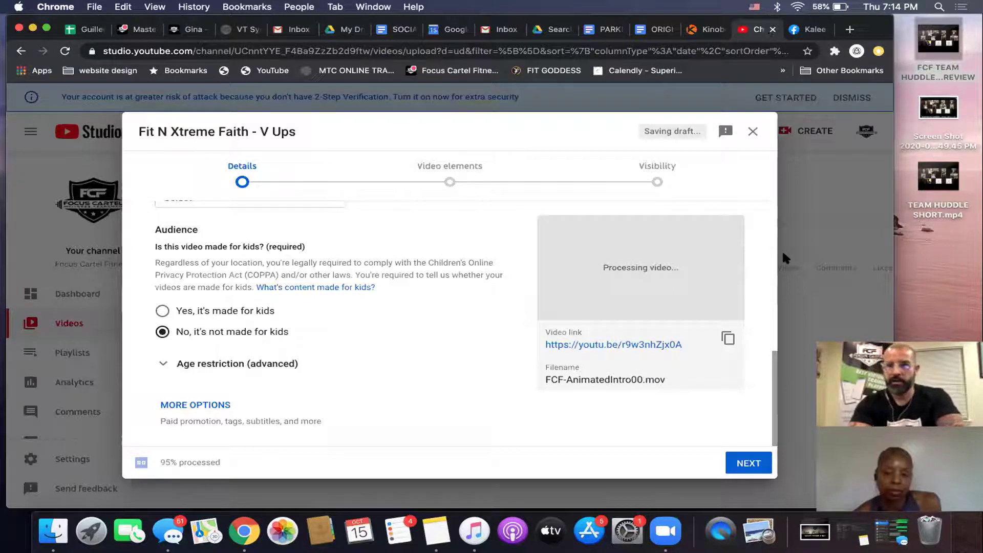
pyautogui.click(753, 132)
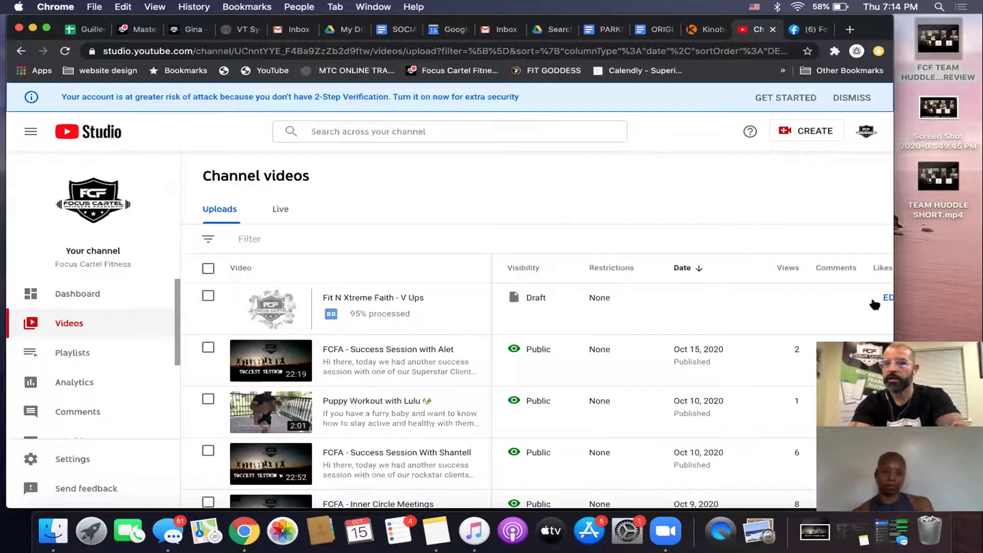
# Permanently delete the draft video Fit N Xtreme Faith - V Ups from the channel videos, acknowledging that this cannot be undone.
pyautogui.hscroll(3, 871, 297)
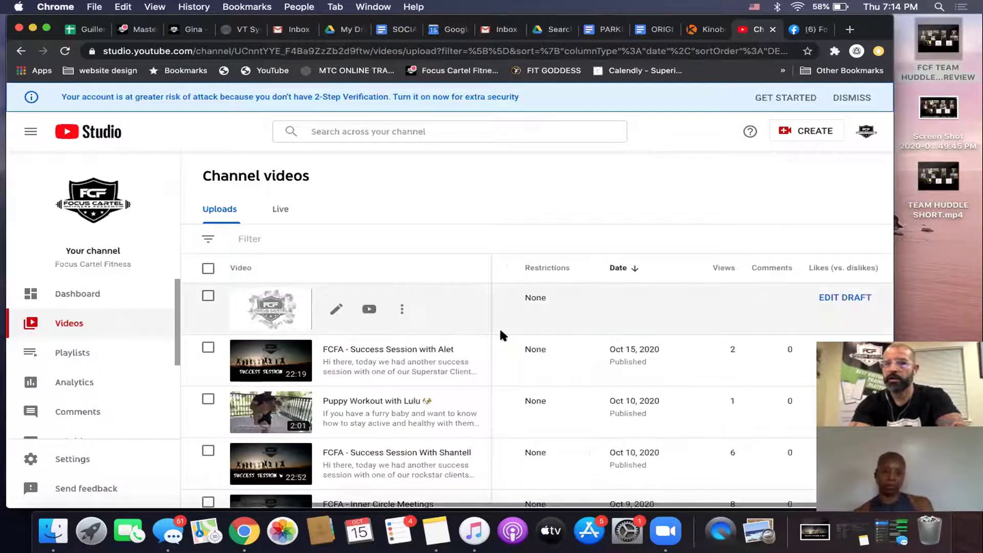
pyautogui.click(402, 309)
pyautogui.click(338, 390)
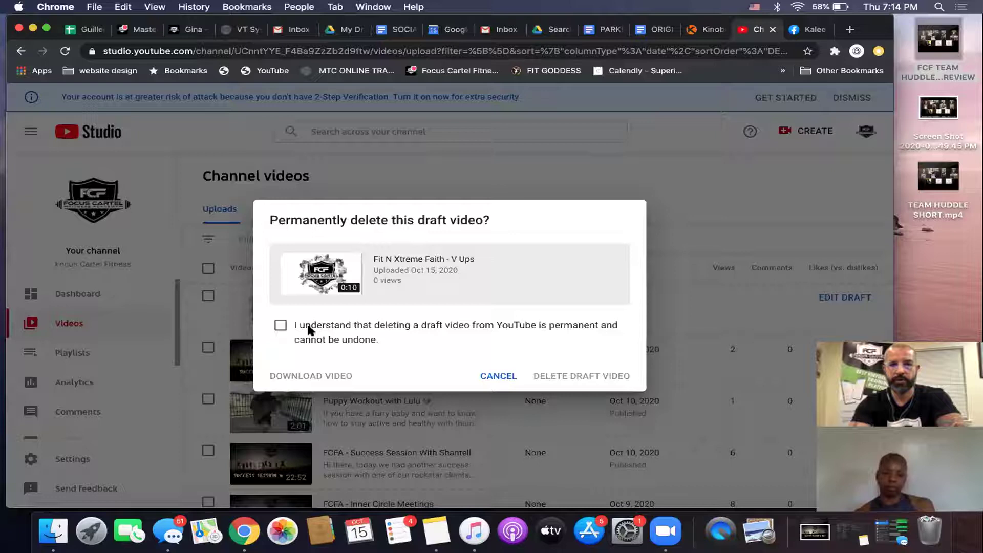
pyautogui.click(526, 332)
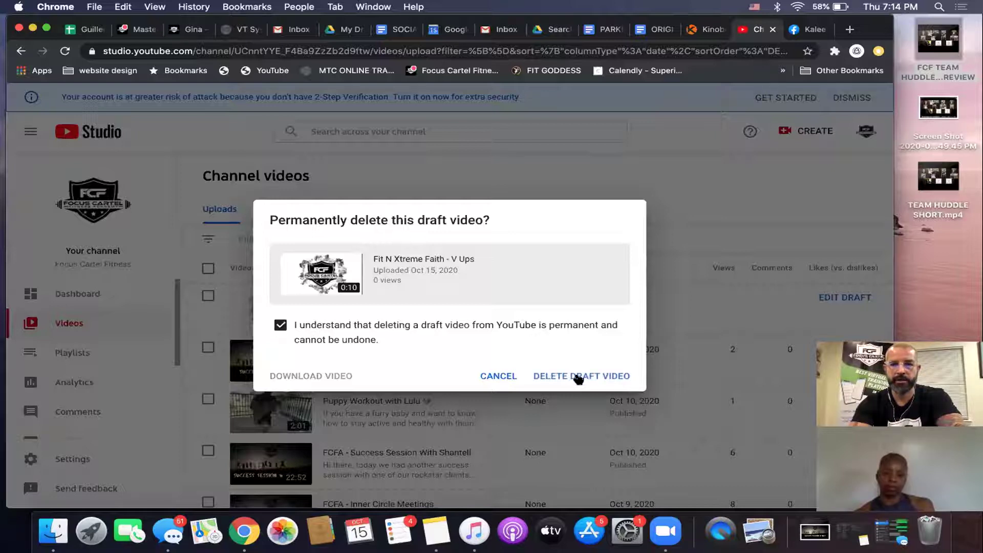
pyautogui.click(578, 378)
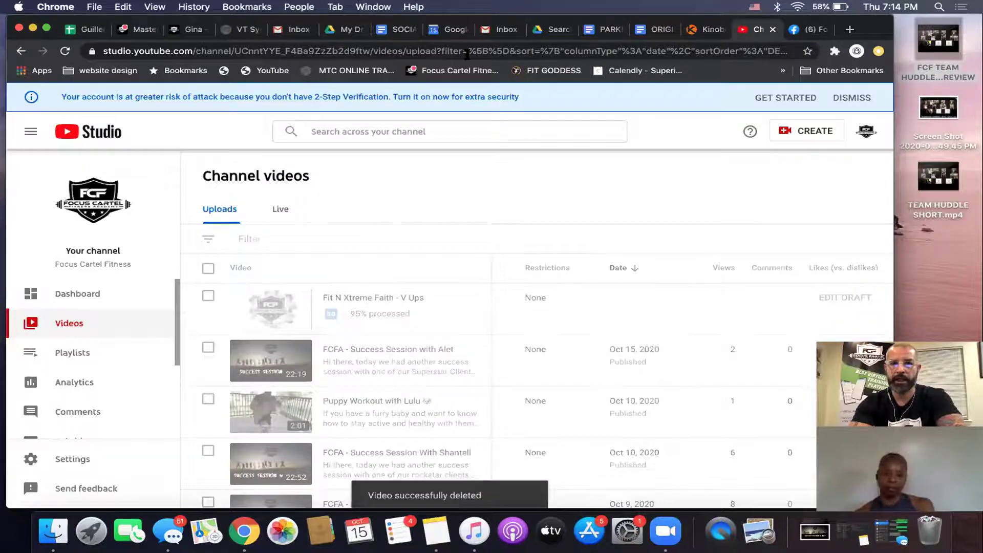
# Switch to Trainerize and preview the V Up exercise with its demonstration video, closing the preview again.
pyautogui.click(142, 31)
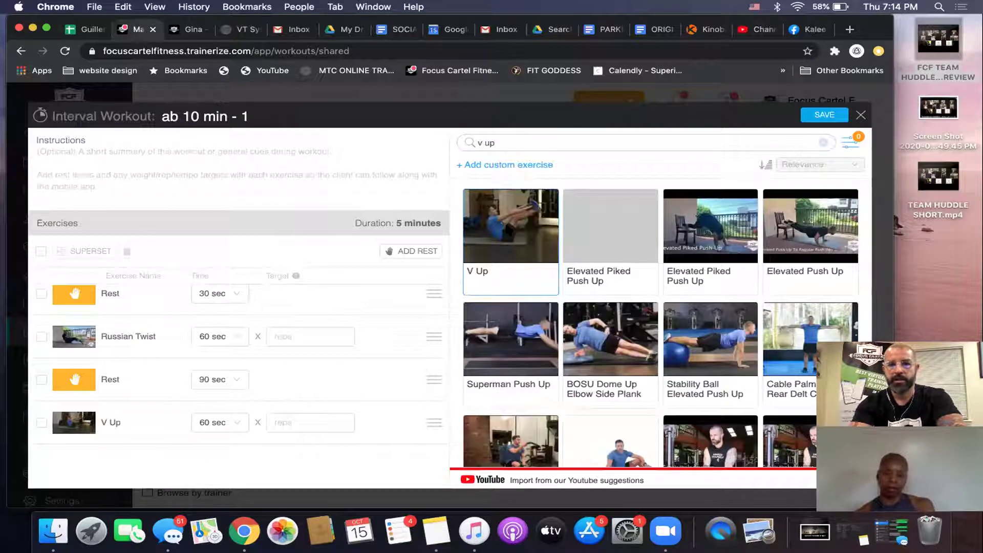
pyautogui.click(491, 256)
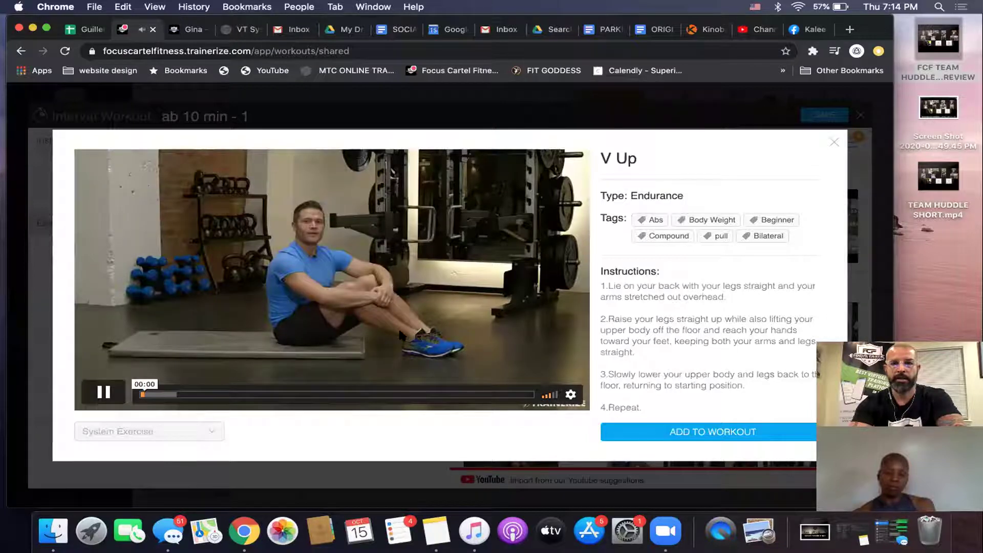
pyautogui.click(400, 335)
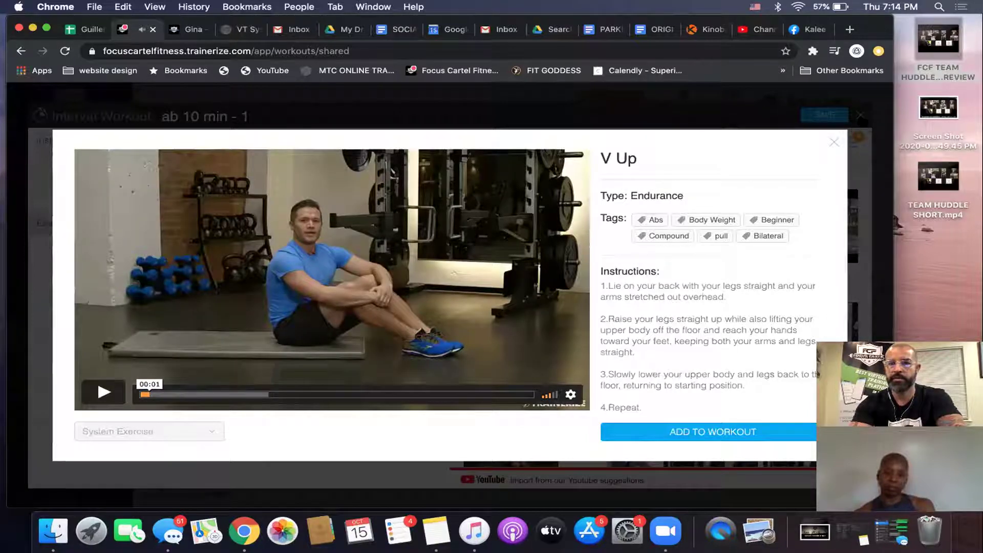
pyautogui.press('Escape')
# Close the interval workout "ab 10 min - 1" and discard it.
pyautogui.press('Escape')
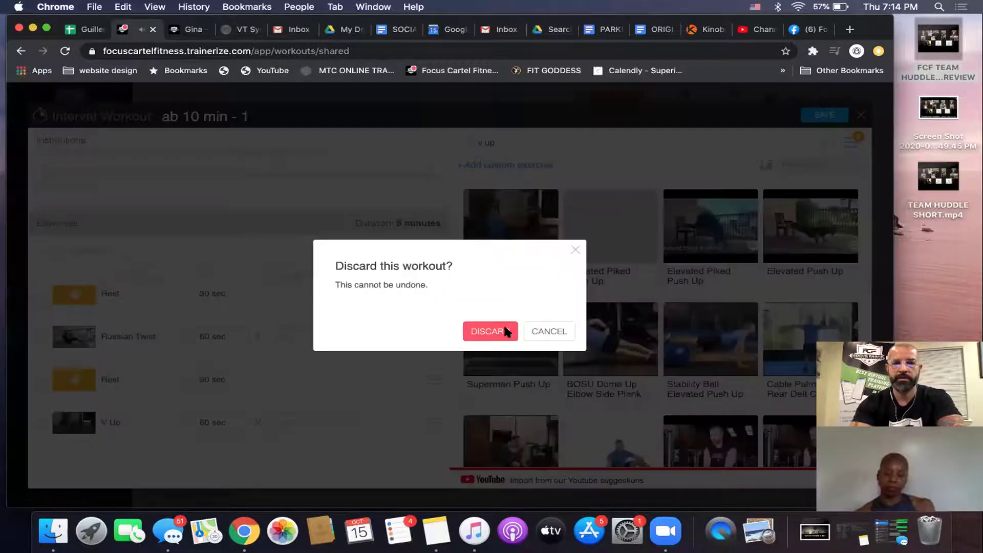
pyautogui.click(506, 331)
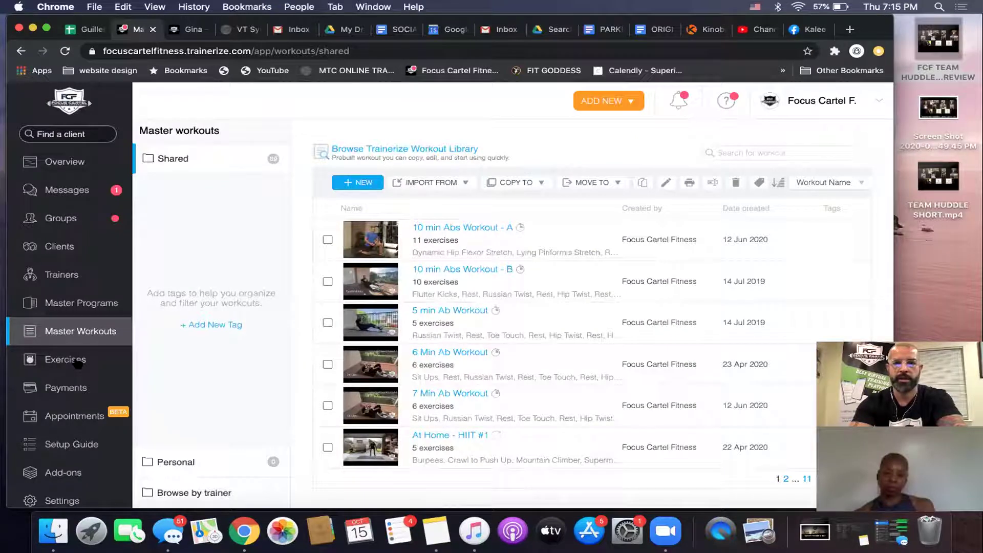
# Create a new exercise titled "Inchworm into Push Up" without a video and save it to the exercise library.
pyautogui.click(78, 364)
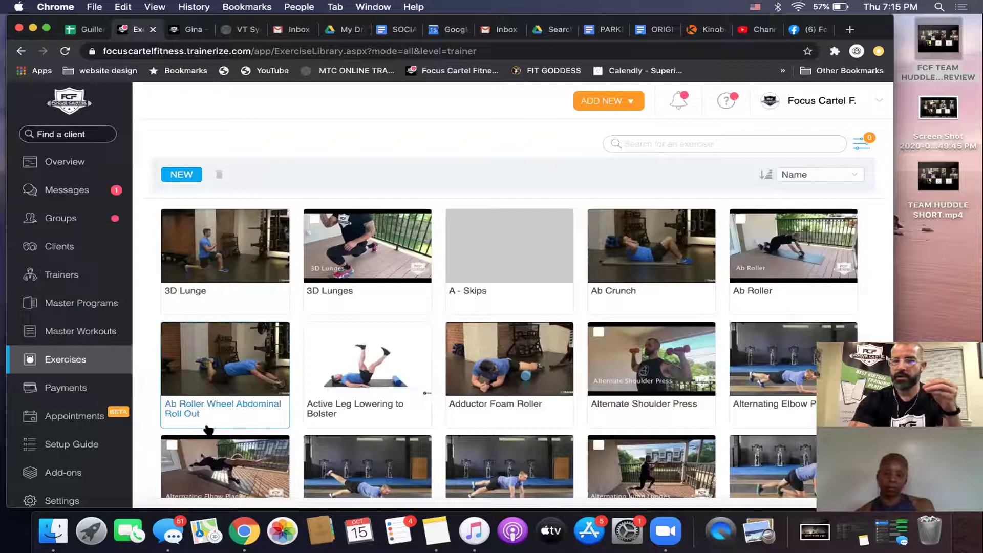
pyautogui.click(179, 175)
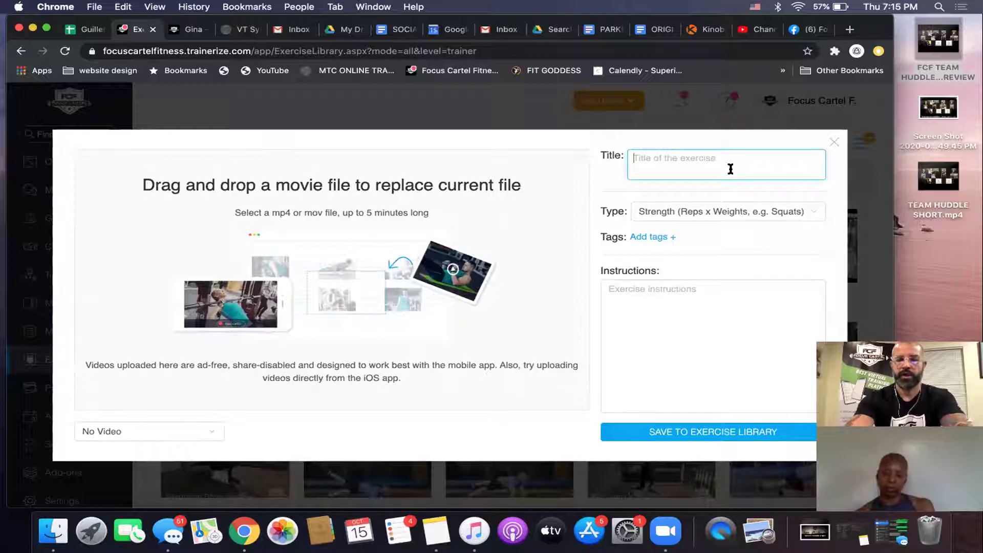
pyautogui.write('Inc')
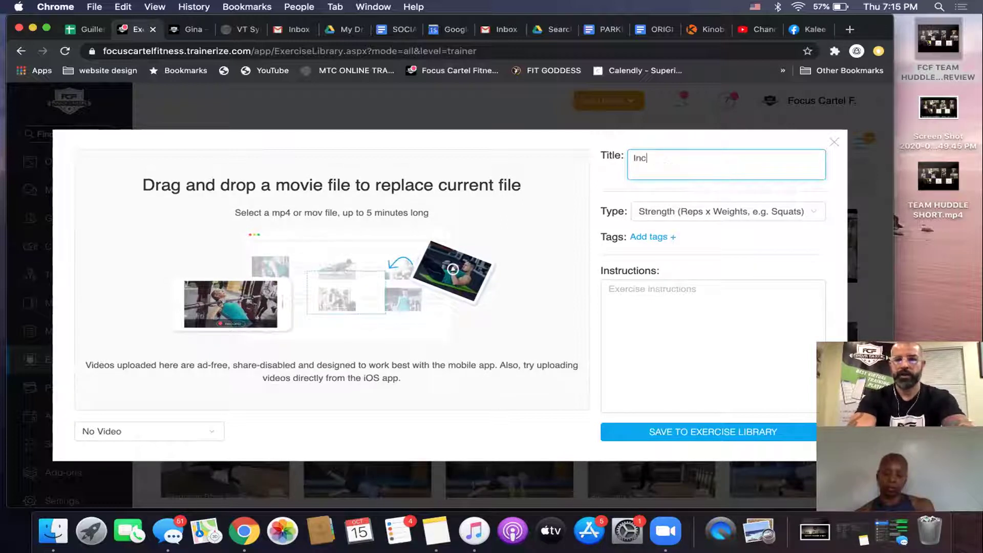
pyautogui.write('hworm ')
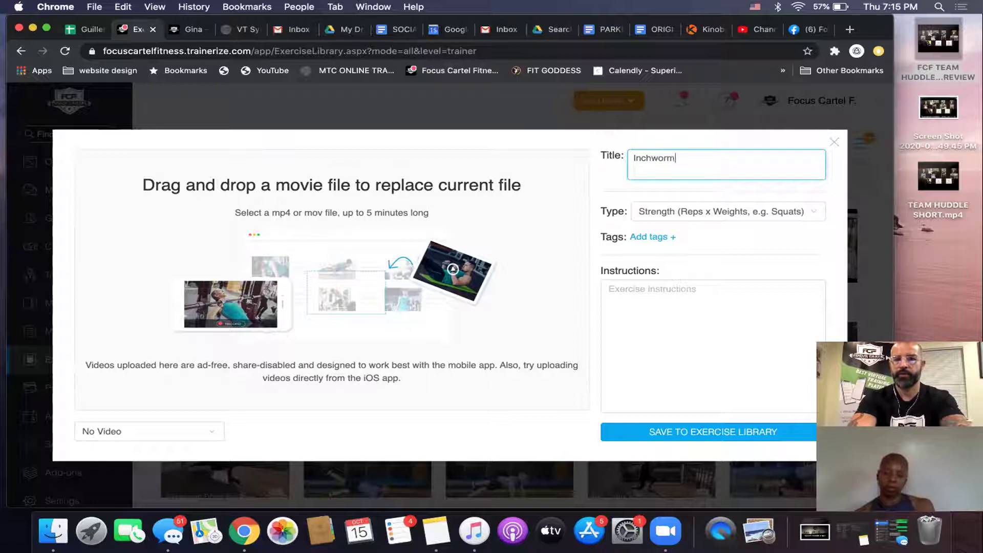
pyautogui.write('w')
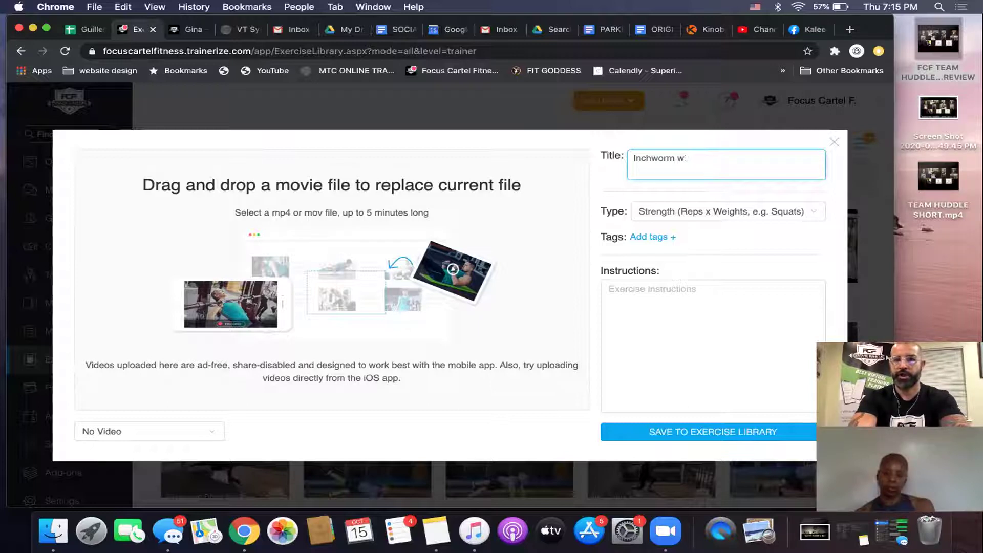
pyautogui.write('linto')
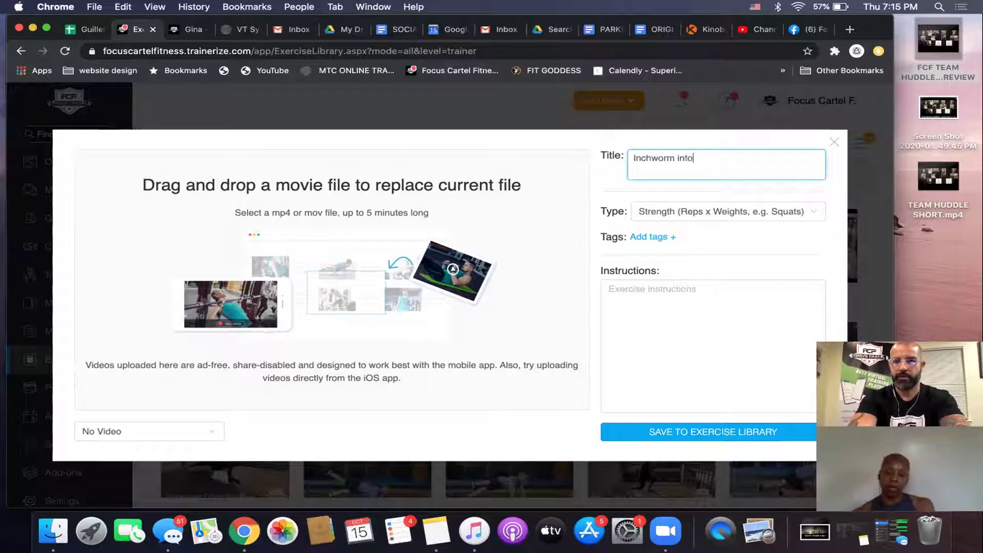
pyautogui.write(' Push Up')
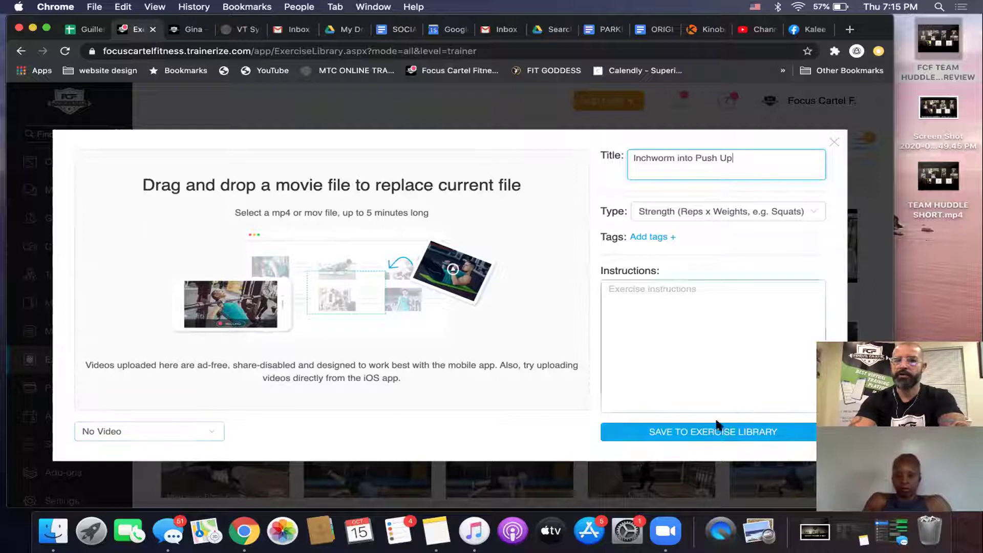
pyautogui.click(710, 436)
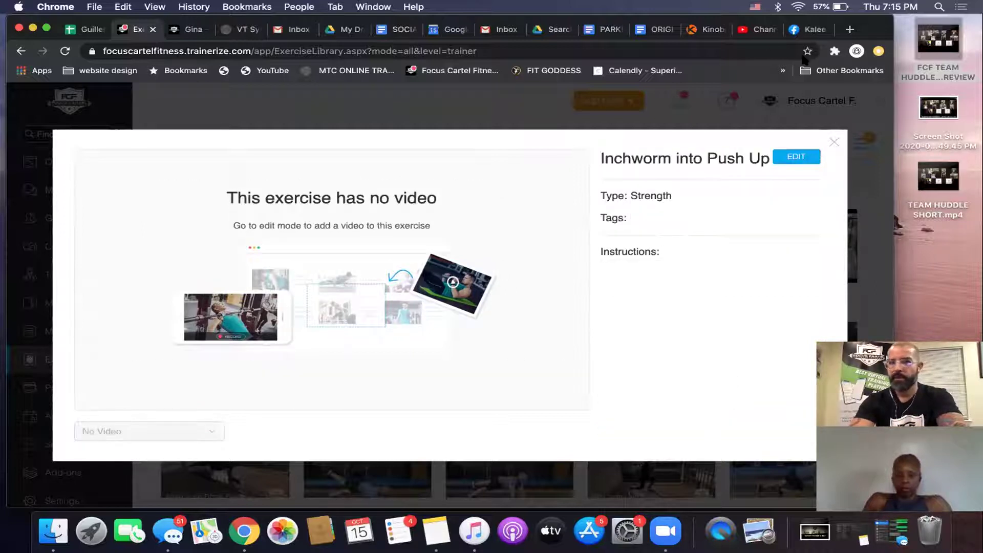
# Switch to YouTube Studio and search the channel for "crawl to push up".
pyautogui.click(758, 30)
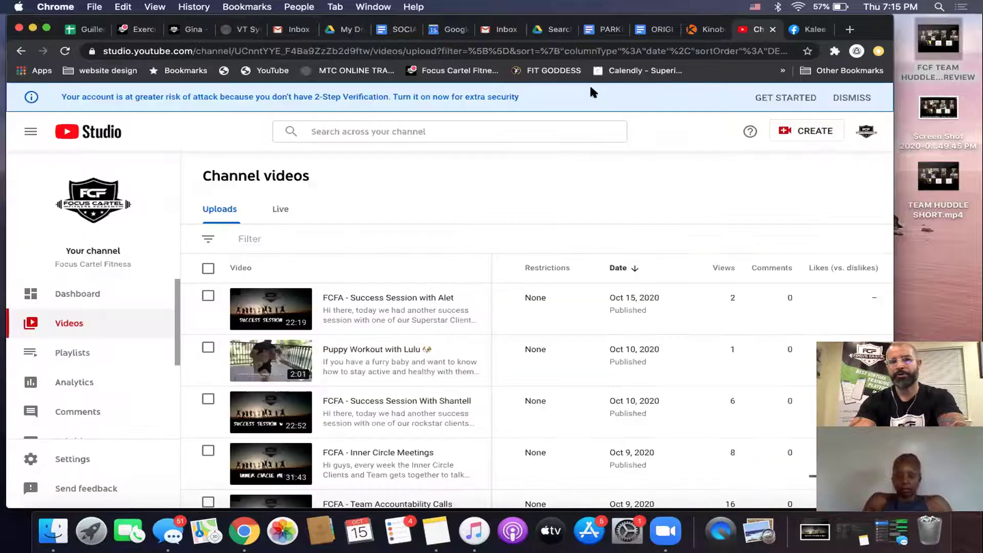
pyautogui.click(528, 131)
pyautogui.write('cra')
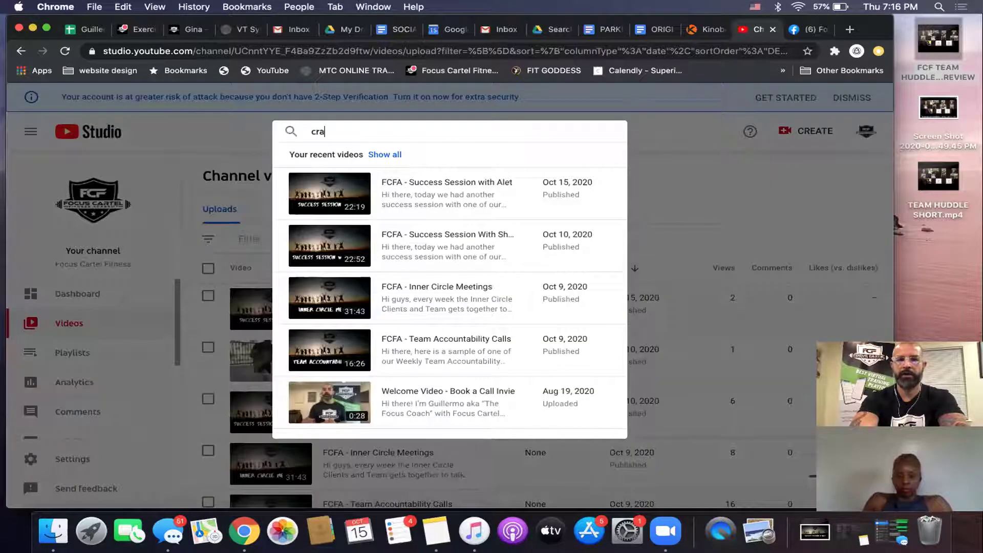
pyautogui.write('wl to push up')
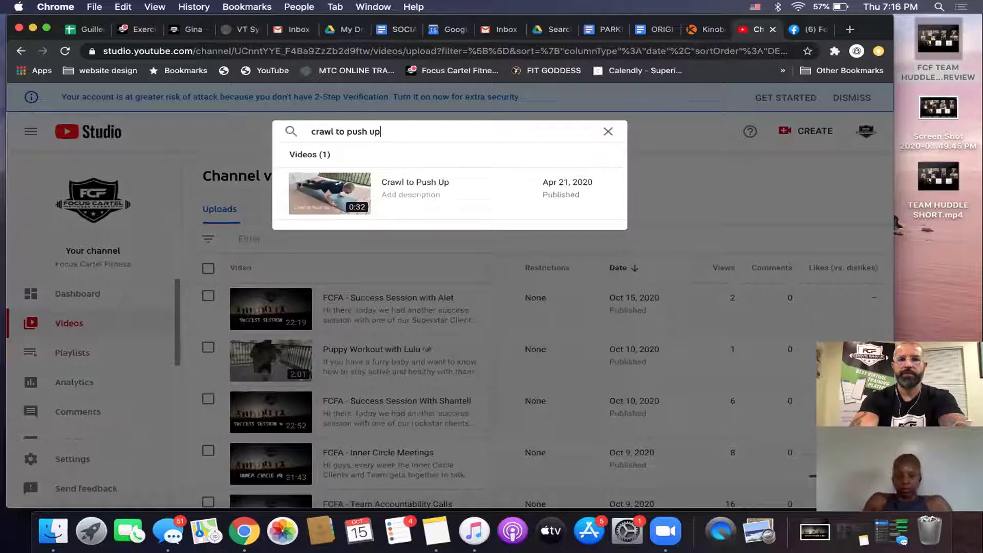
# Clear the "crawl to push up" channel search and close the search results.
pyautogui.press('Return')
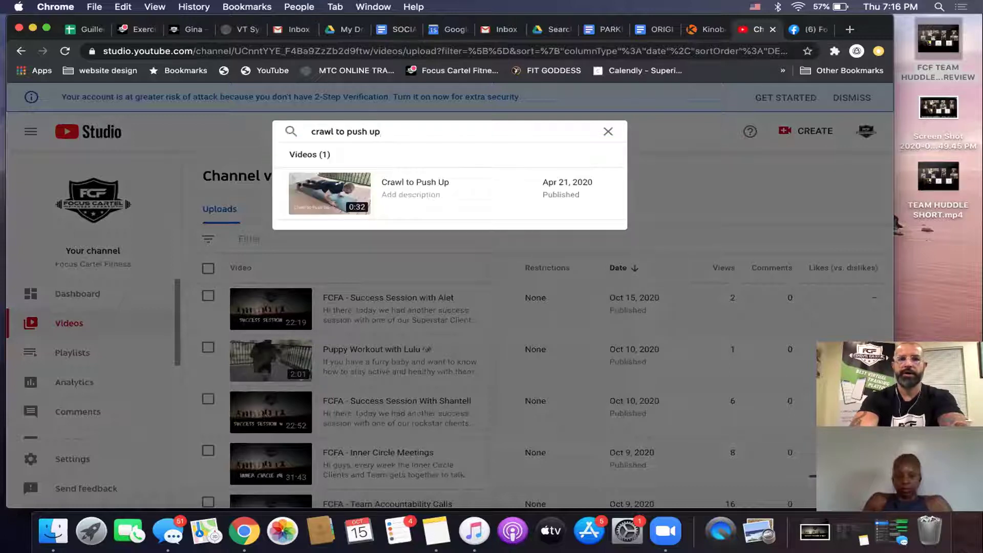
pyautogui.click(607, 132)
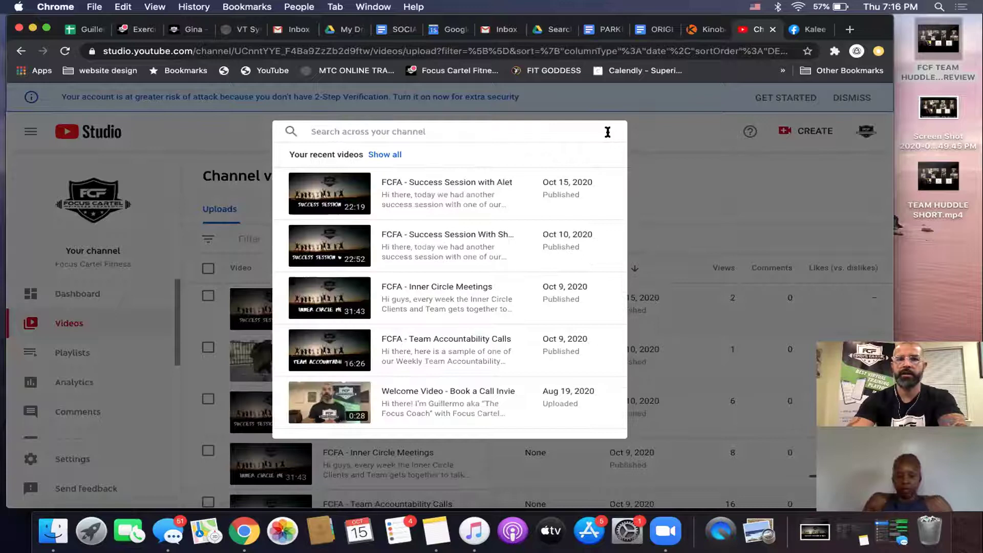
pyautogui.click(687, 134)
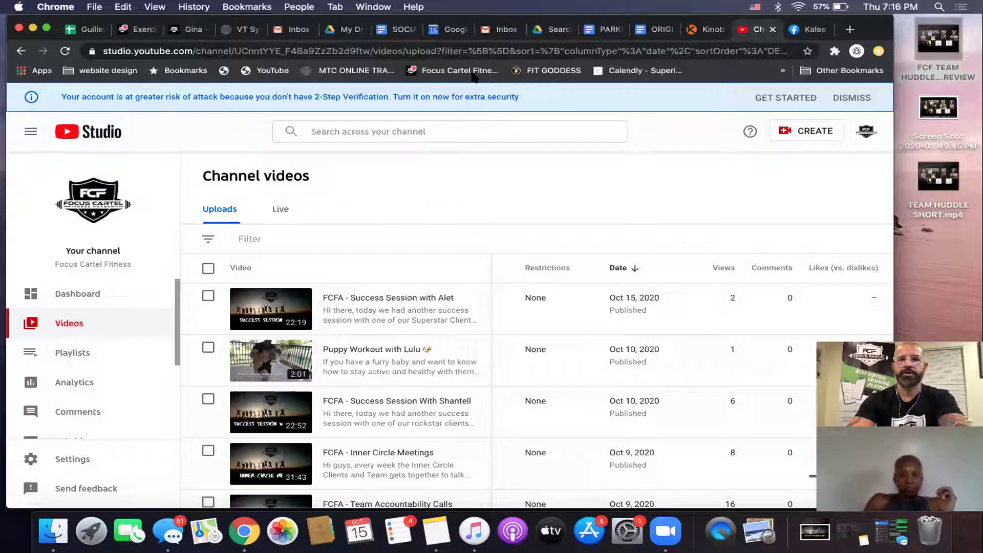
# Load the YouTube home page in place of YouTube Studio.
pyautogui.click(390, 51)
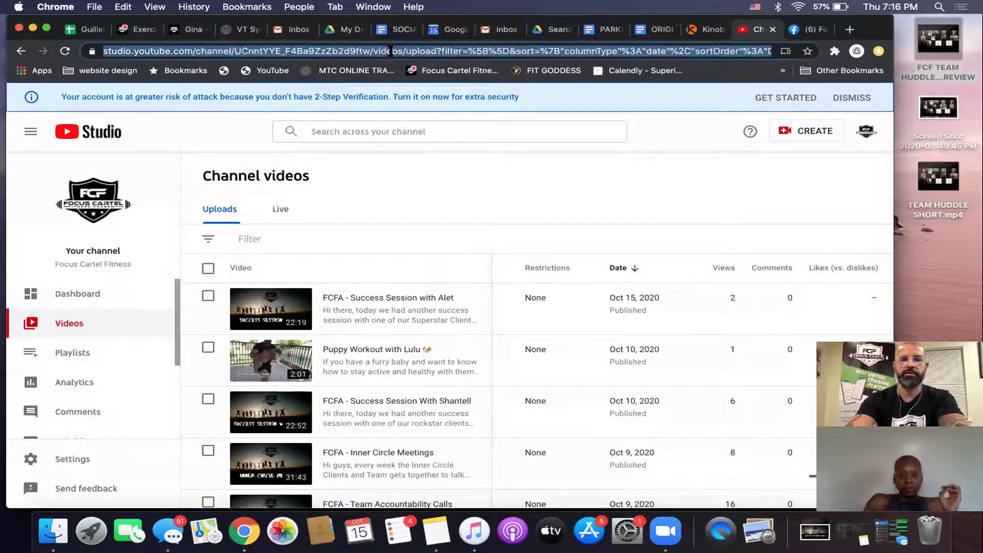
pyautogui.write('youtube')
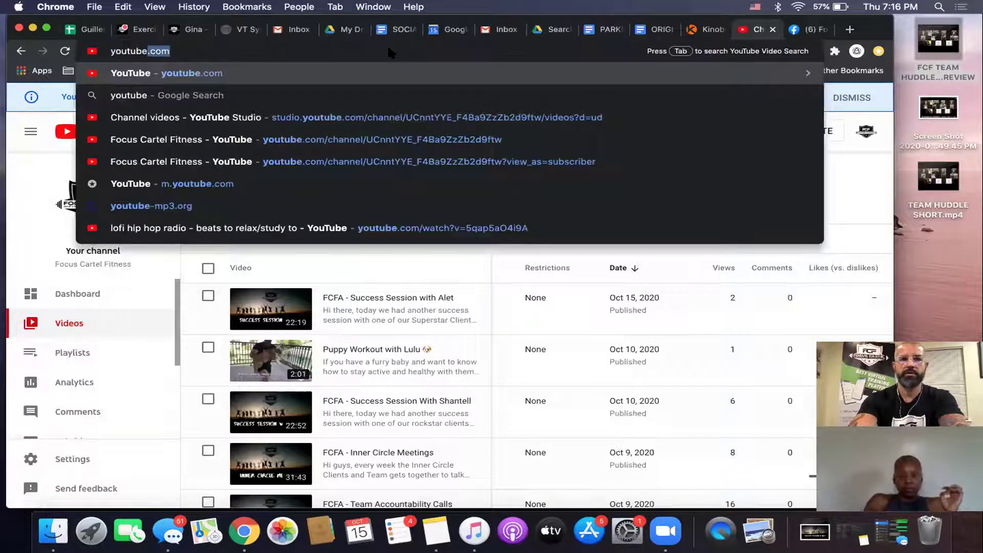
pyautogui.click(304, 75)
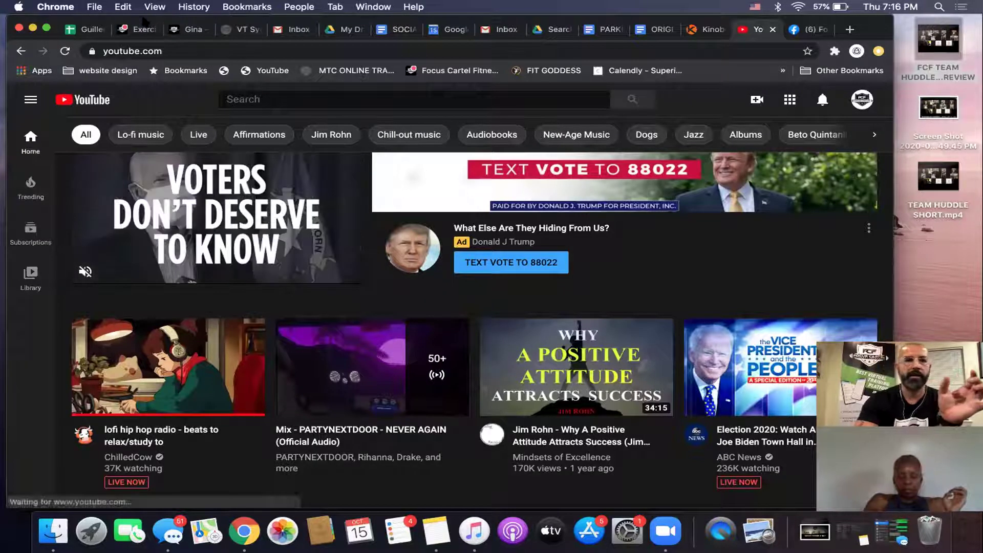
# Switch to Trainerize, close the "Inchworm into Push Up" exercise and show the master workouts.
pyautogui.click(140, 29)
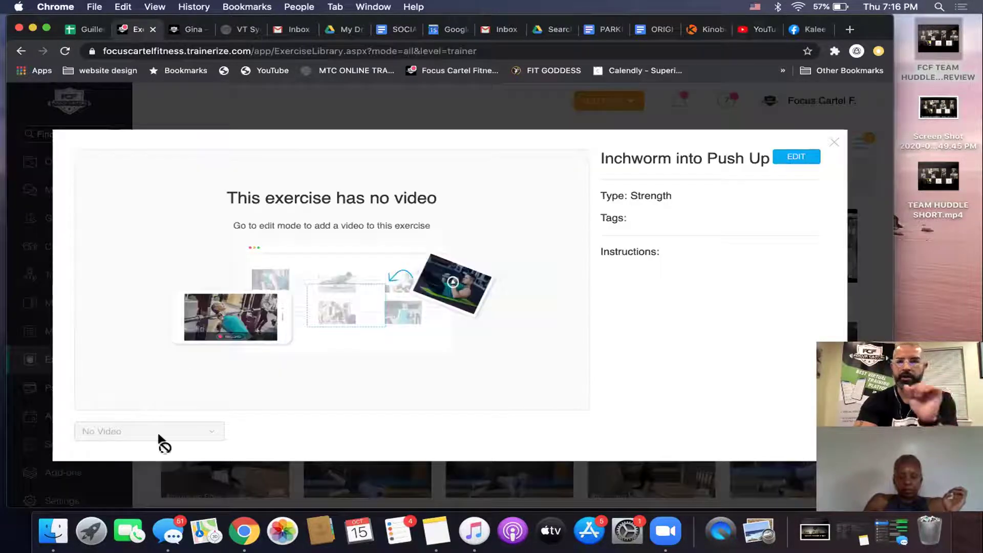
pyautogui.click(834, 143)
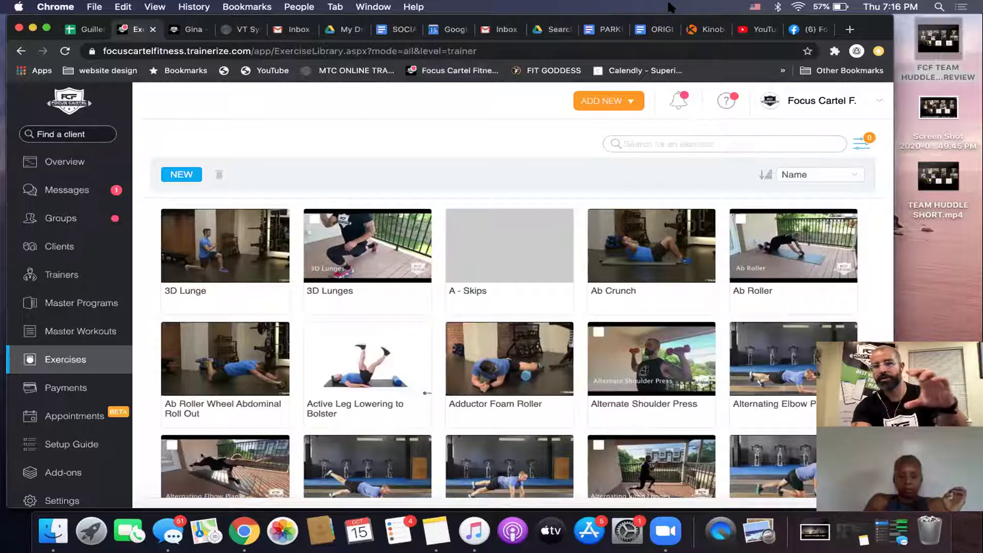
pyautogui.click(92, 338)
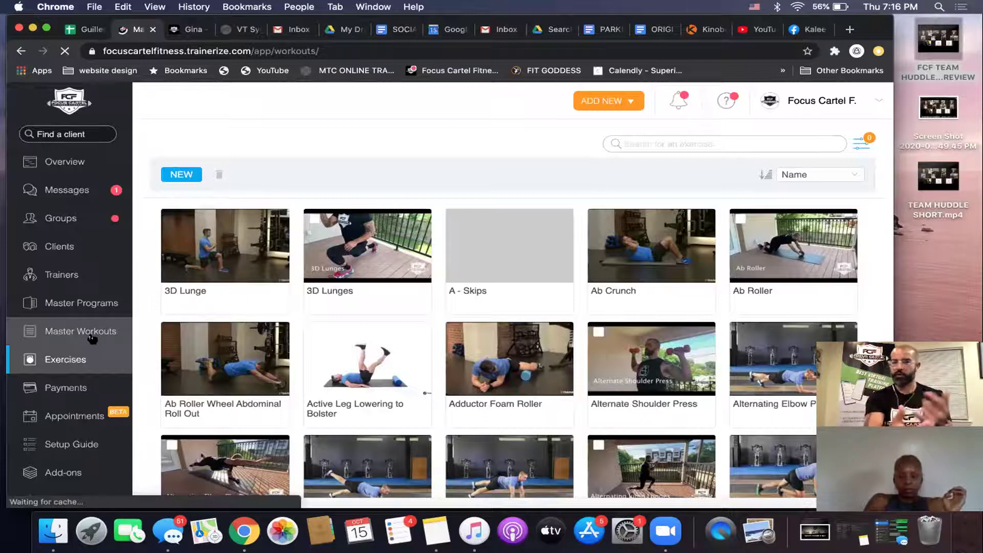
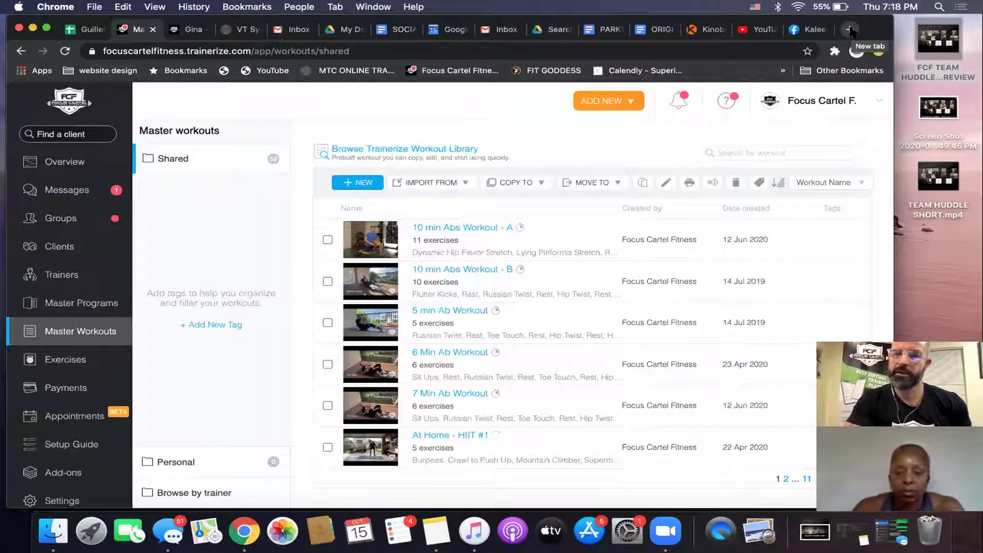
# Open Calendly in a new browser tab and go to the account's event types.
pyautogui.click(851, 31)
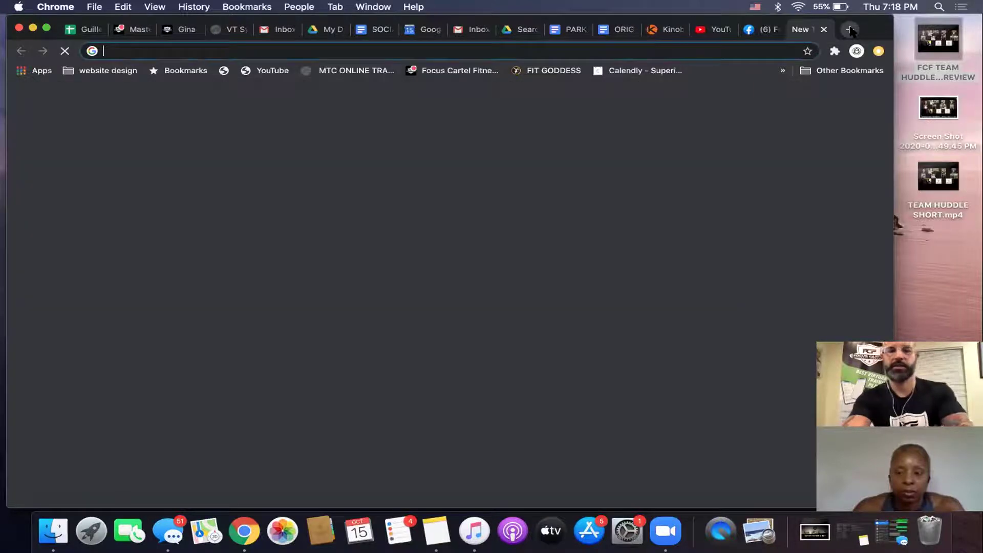
pyautogui.write('caleb')
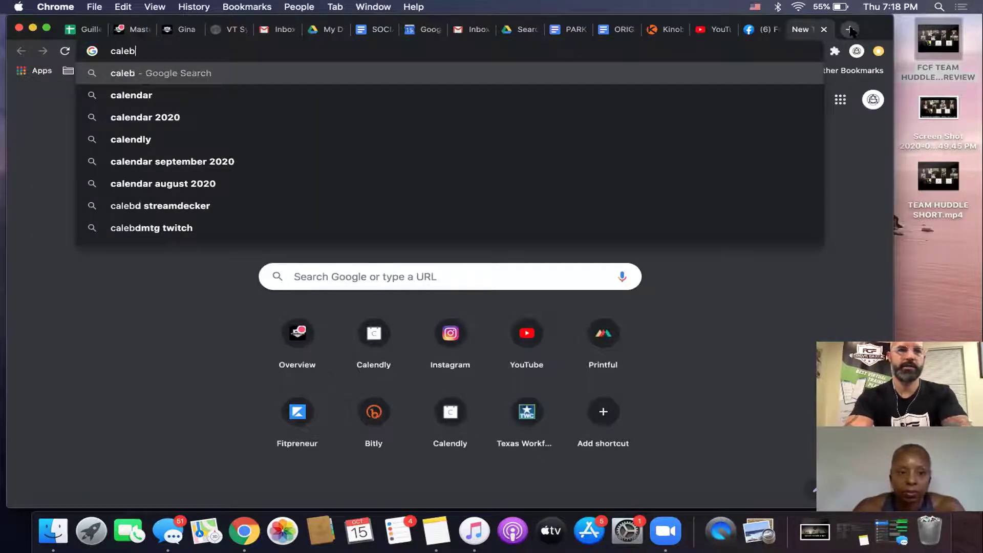
pyautogui.write('dl')
pyautogui.press('BackSpace')
pyautogui.press('BackSpace')
pyautogui.press('BackSpace')
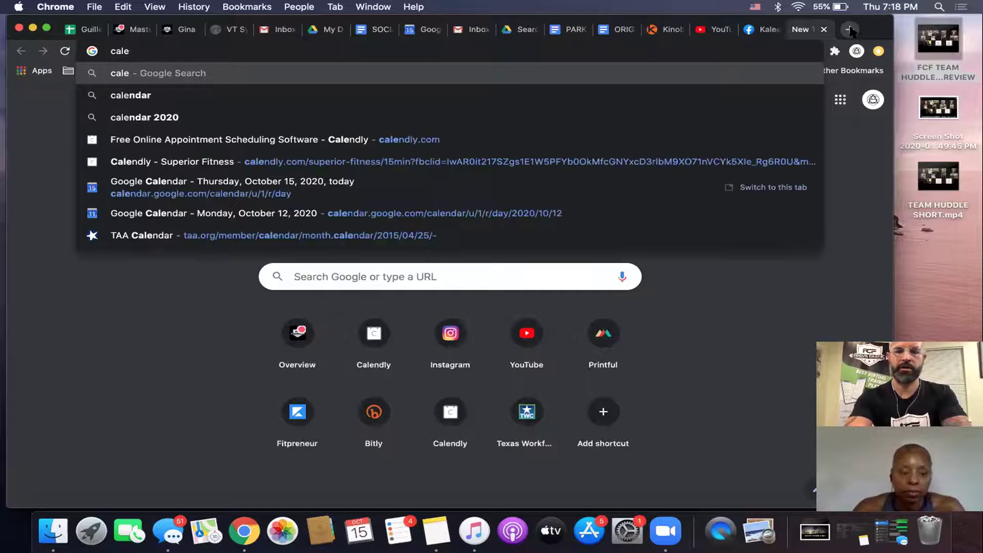
pyautogui.write('ndly')
pyautogui.press('Return')
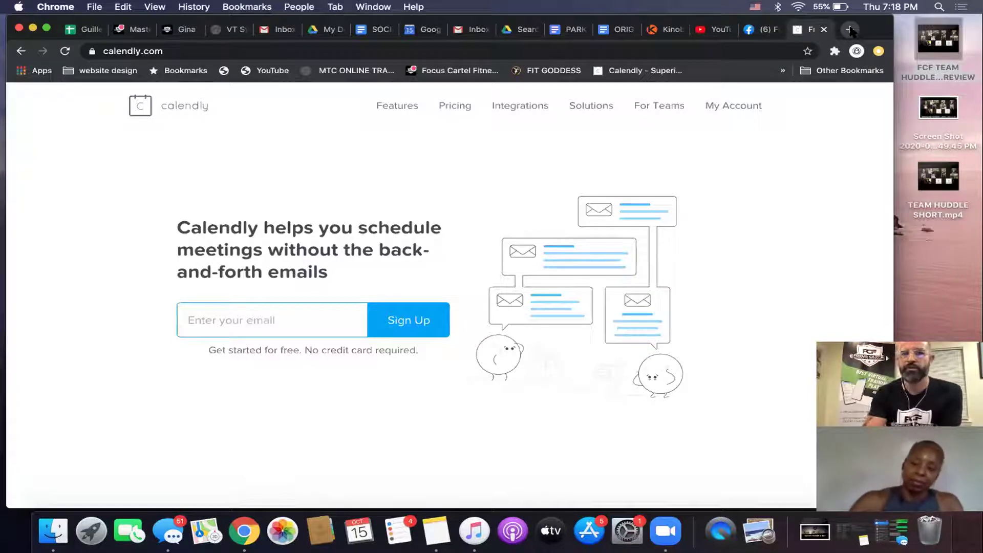
pyautogui.click(732, 106)
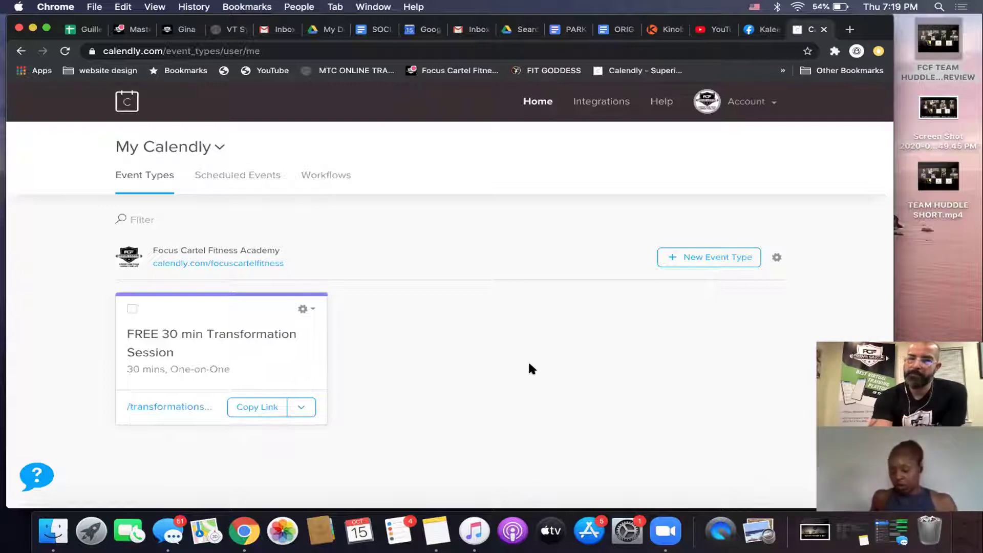
# Switch to Google Drive and open the document "ORIGINAL NEW 30 min call Script BIG CLOSER (make copy for new Client)".
pyautogui.click(517, 32)
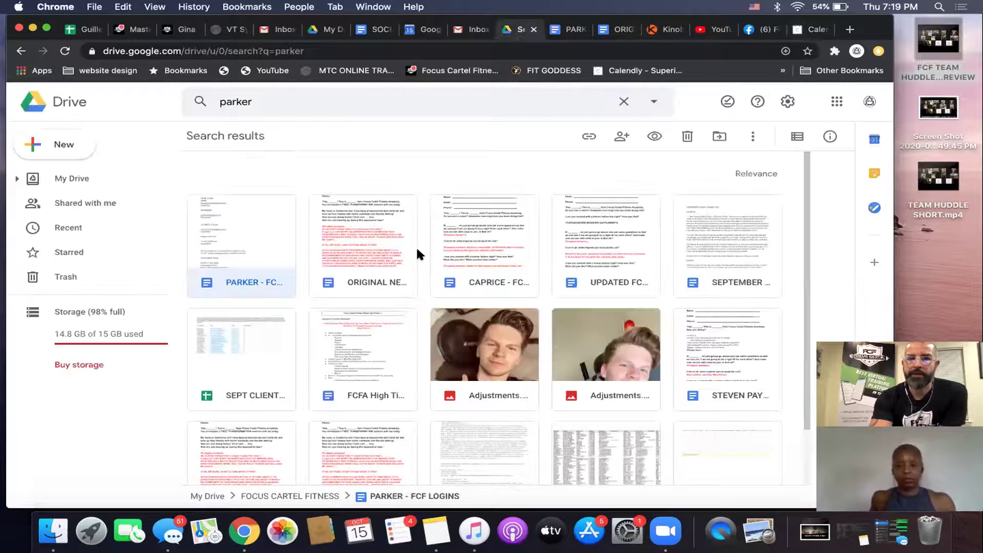
pyautogui.click(373, 248)
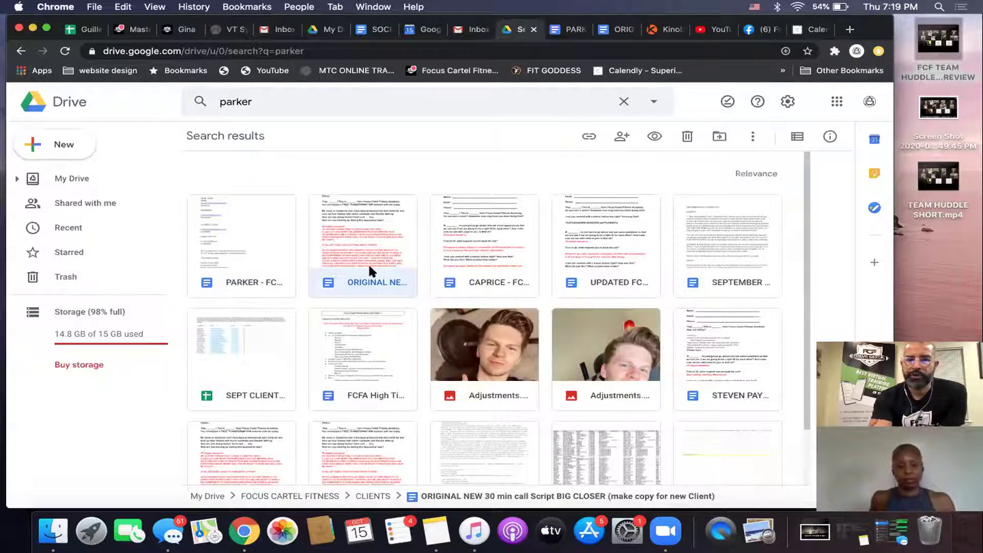
pyautogui.doubleClick(369, 266)
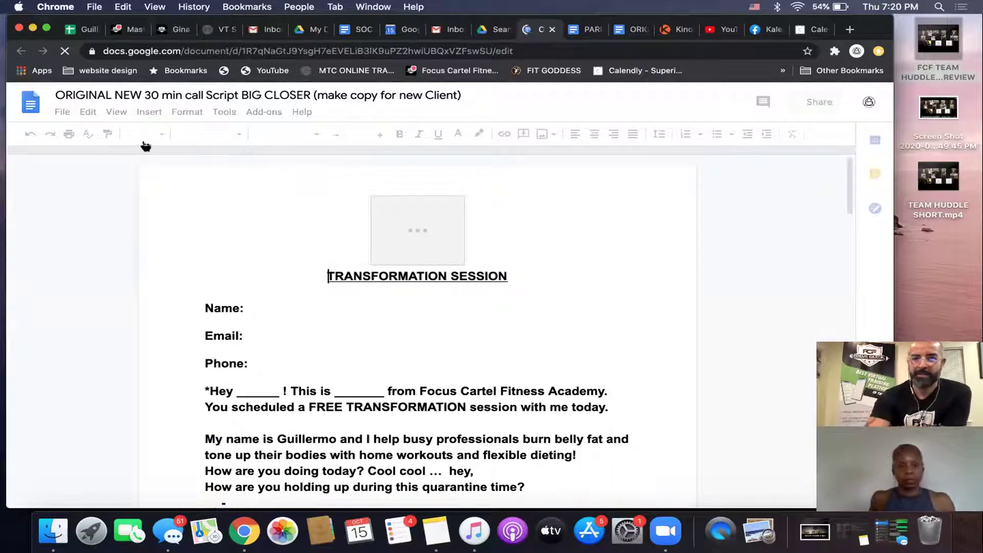
# Read the call script's opening page, covering the greeting, introduction and the prospect's readiness to commit.
pyautogui.scroll(-10, 320, 368)
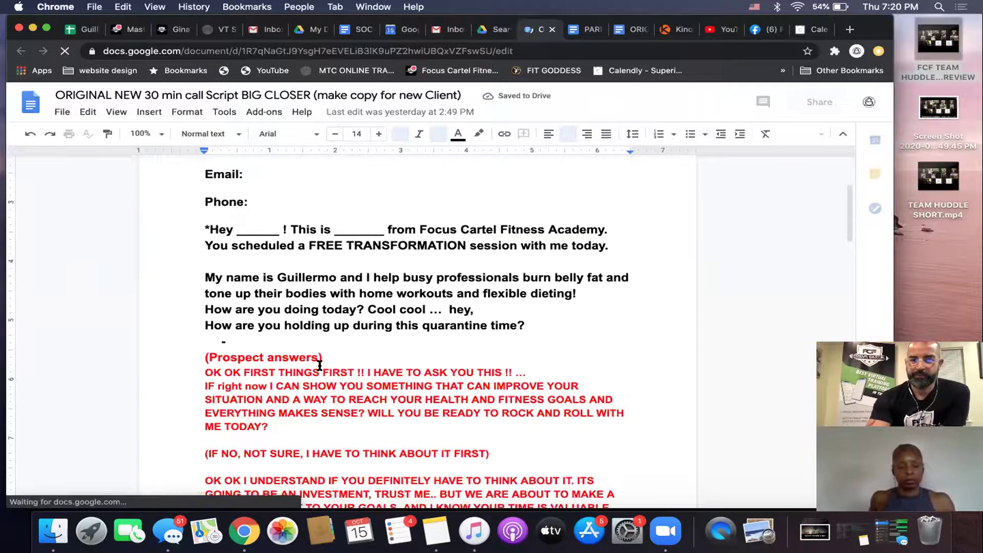
pyautogui.scroll(-8, 319, 365)
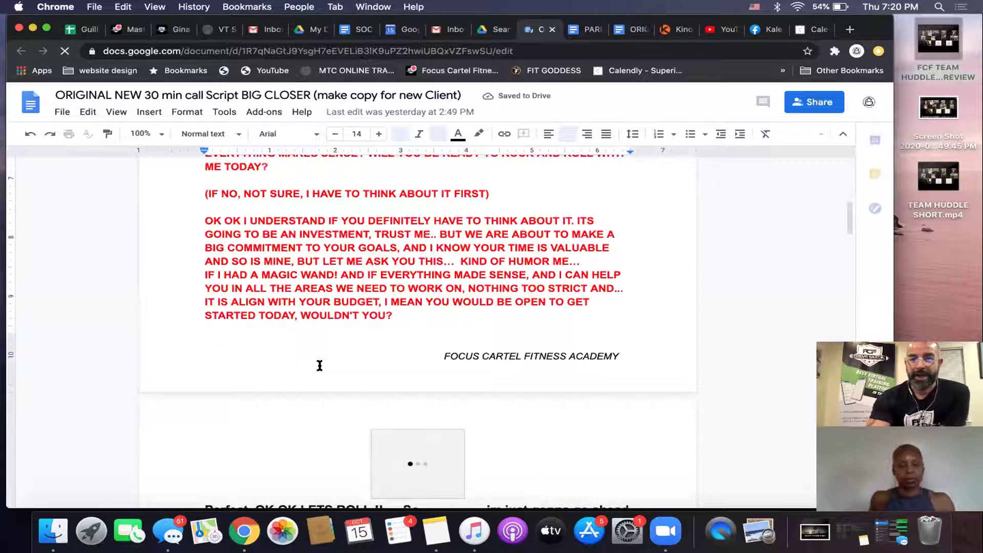
pyautogui.scroll(-7, 320, 365)
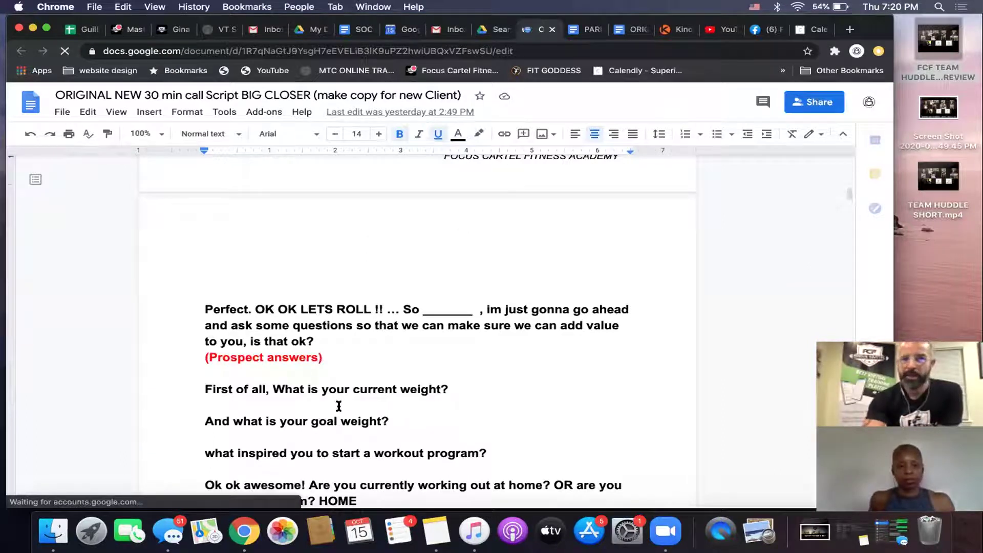
pyautogui.scroll(1, 339, 406)
pyautogui.scroll(-2, 338, 406)
pyautogui.scroll(4, 338, 406)
pyautogui.scroll(1, 338, 406)
pyautogui.scroll(-2, 339, 406)
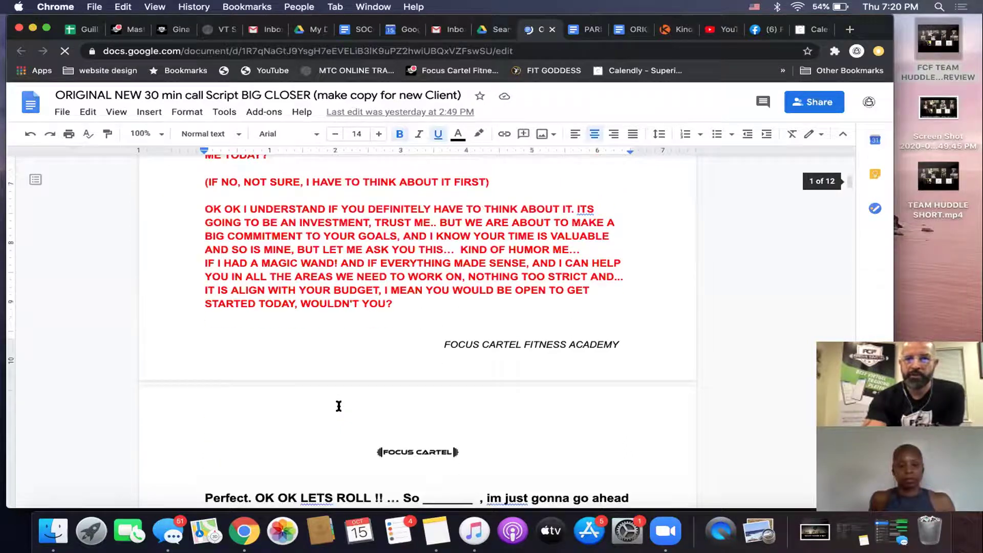
# Review the script's second page with the questions on weight goals, home equipment and previous training experience.
pyautogui.scroll(-2, 338, 406)
pyautogui.scroll(-3, 338, 406)
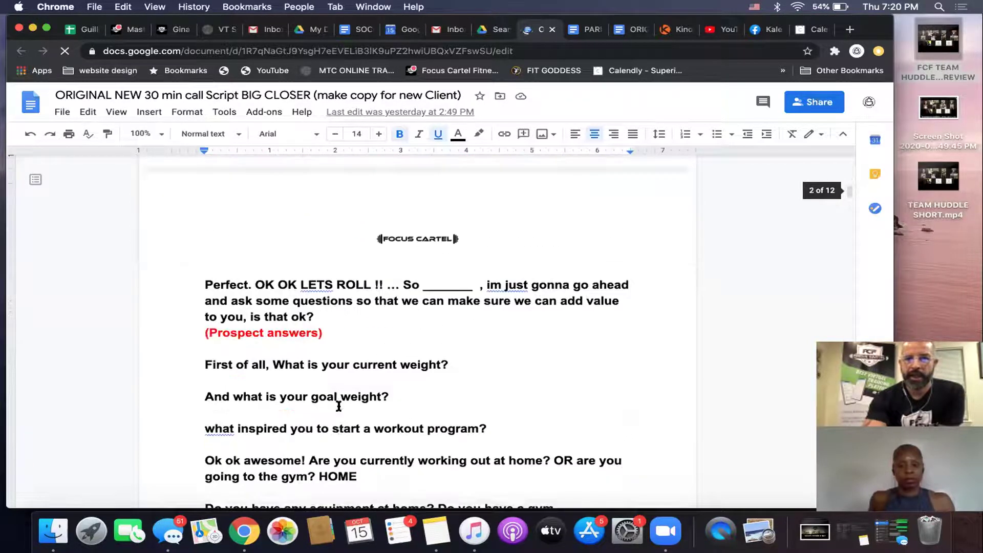
pyautogui.scroll(-3, 339, 406)
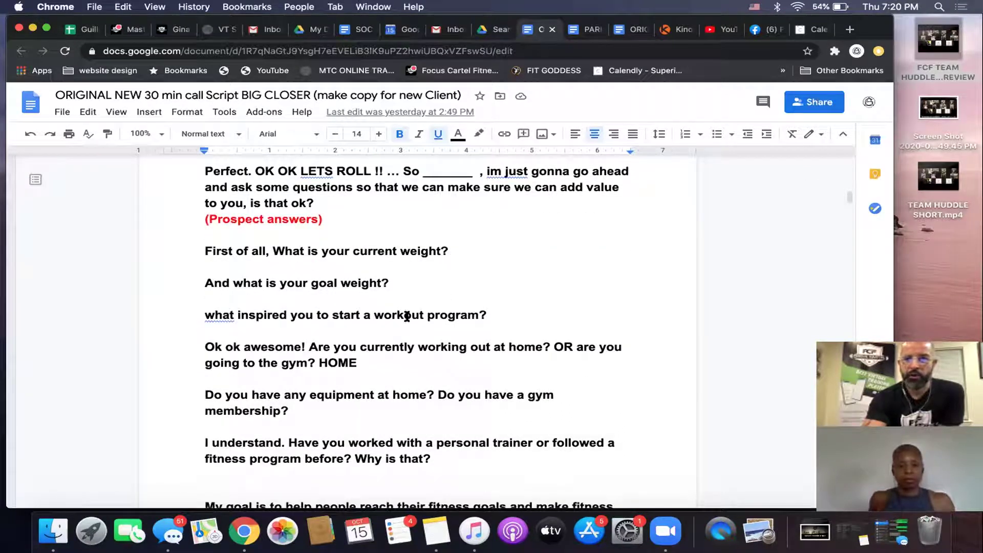
pyautogui.scroll(-2, 446, 339)
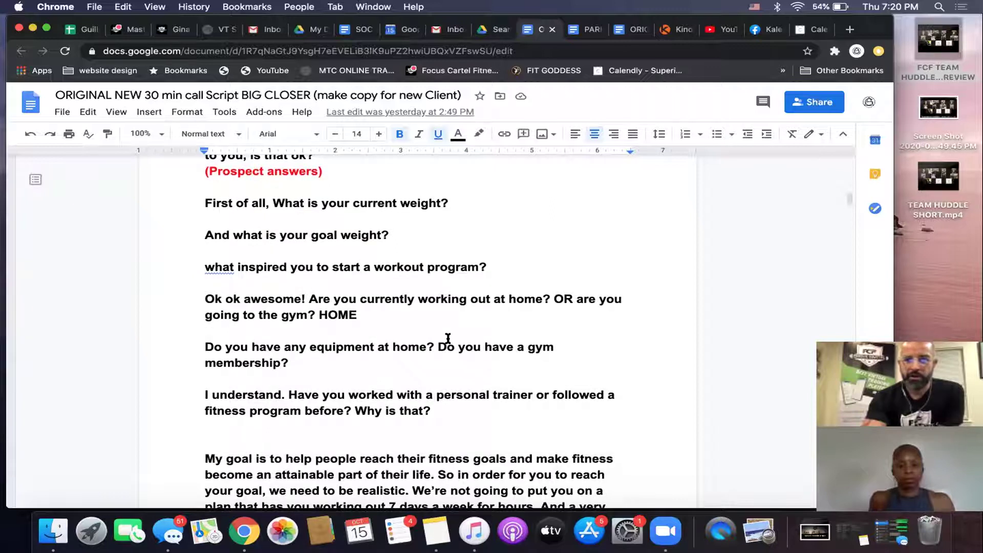
pyautogui.scroll(-2, 428, 310)
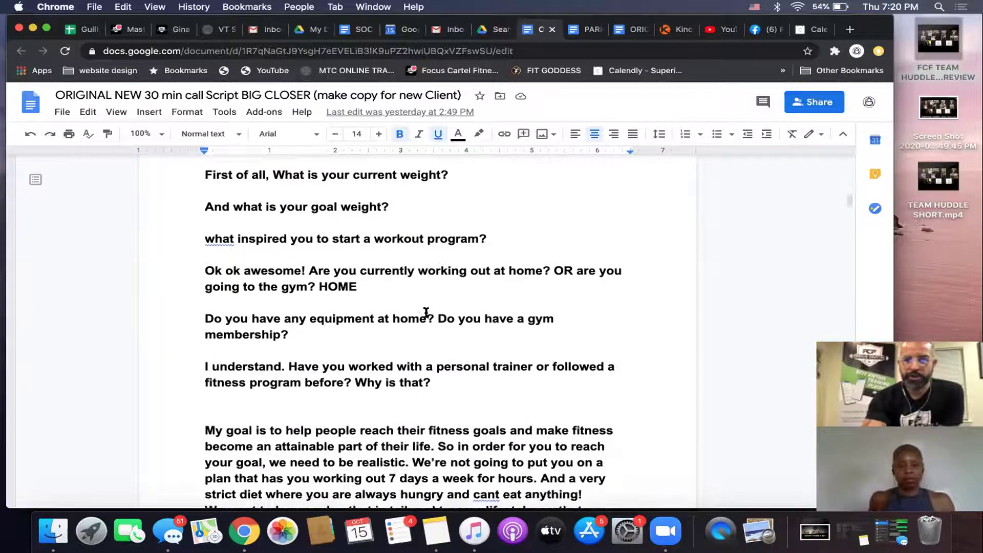
pyautogui.scroll(-4, 426, 311)
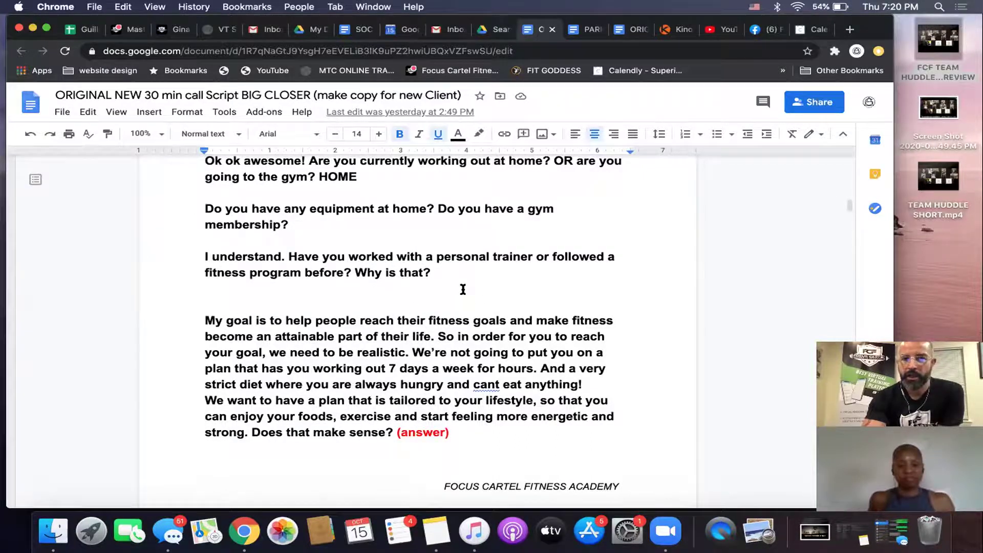
pyautogui.scroll(-3, 462, 289)
pyautogui.scroll(-10, 462, 289)
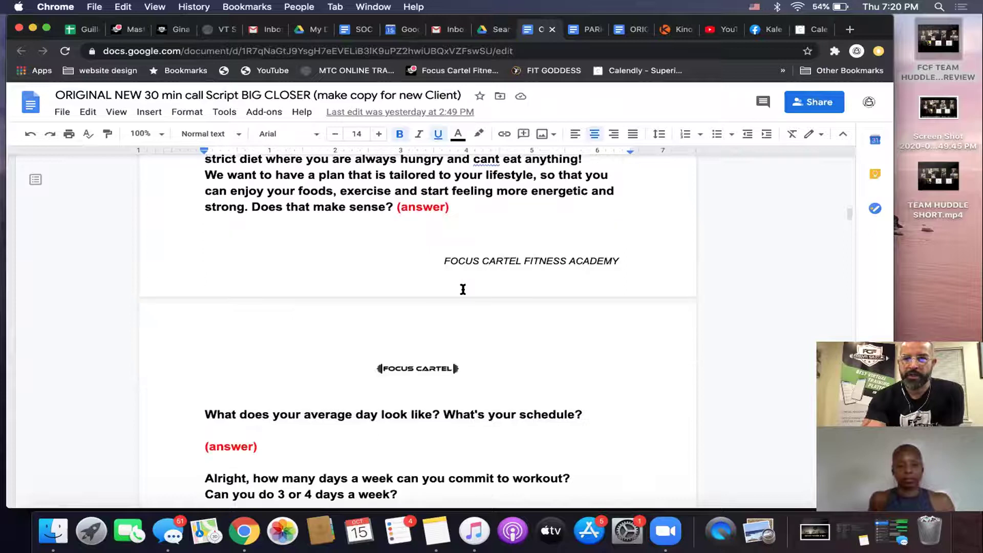
# Examine the script's third page with the questions on daily schedule, workout days, diet and calorie counting.
pyautogui.scroll(-2, 463, 289)
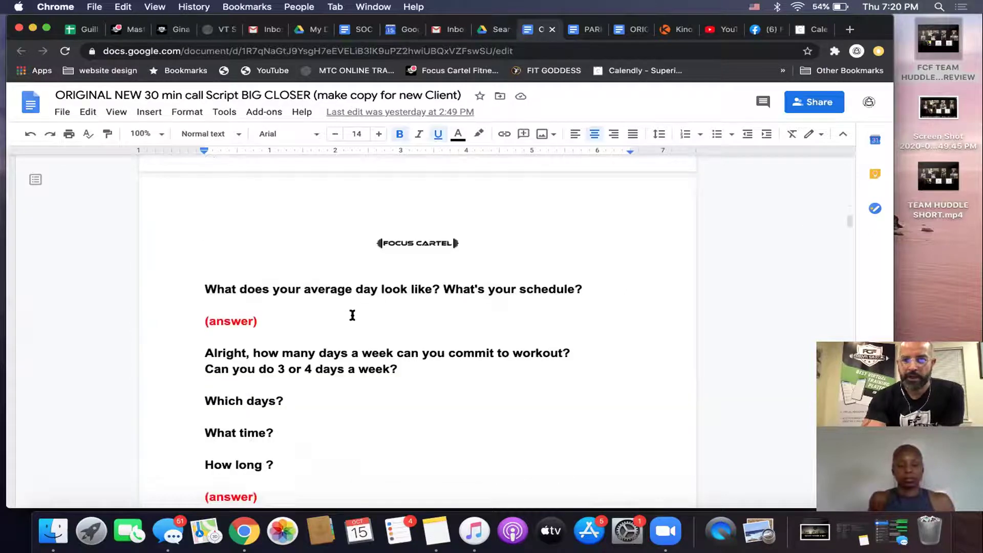
pyautogui.scroll(-3, 352, 314)
pyautogui.scroll(-1, 353, 314)
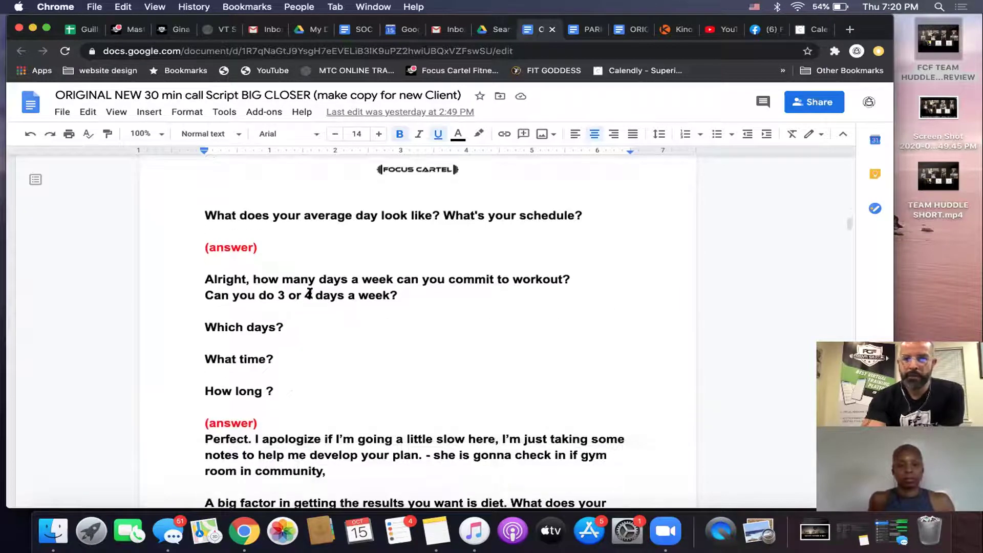
pyautogui.scroll(-3, 382, 351)
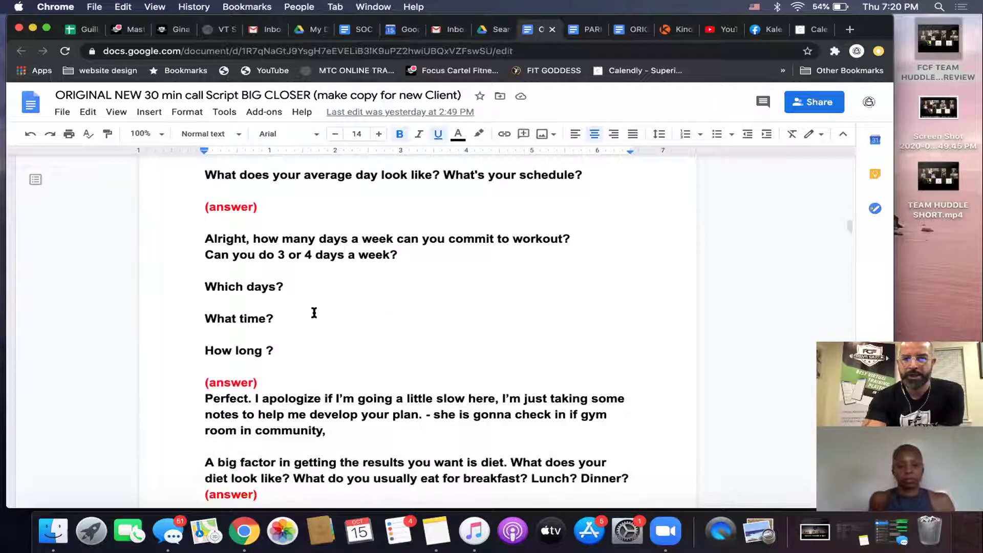
pyautogui.scroll(-4, 344, 371)
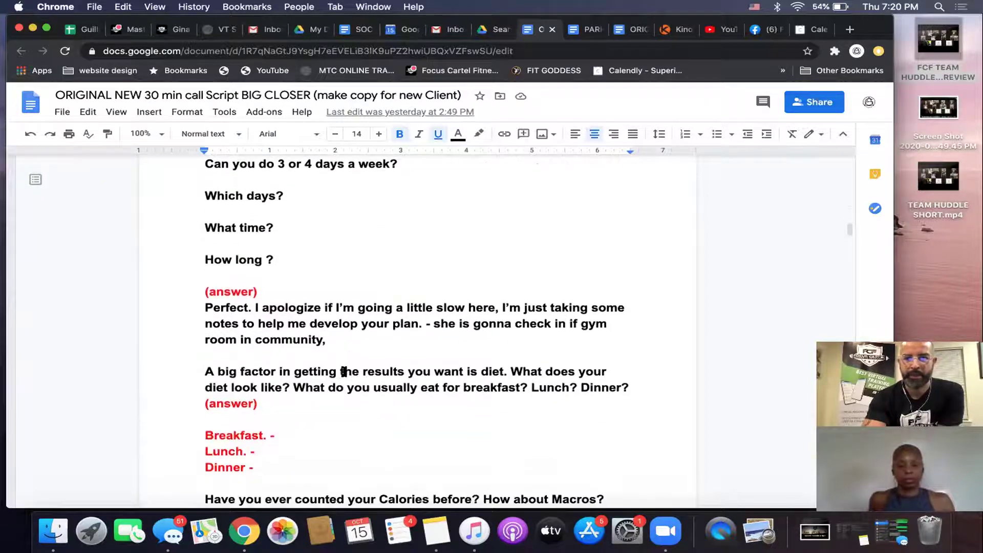
pyautogui.scroll(-2, 344, 373)
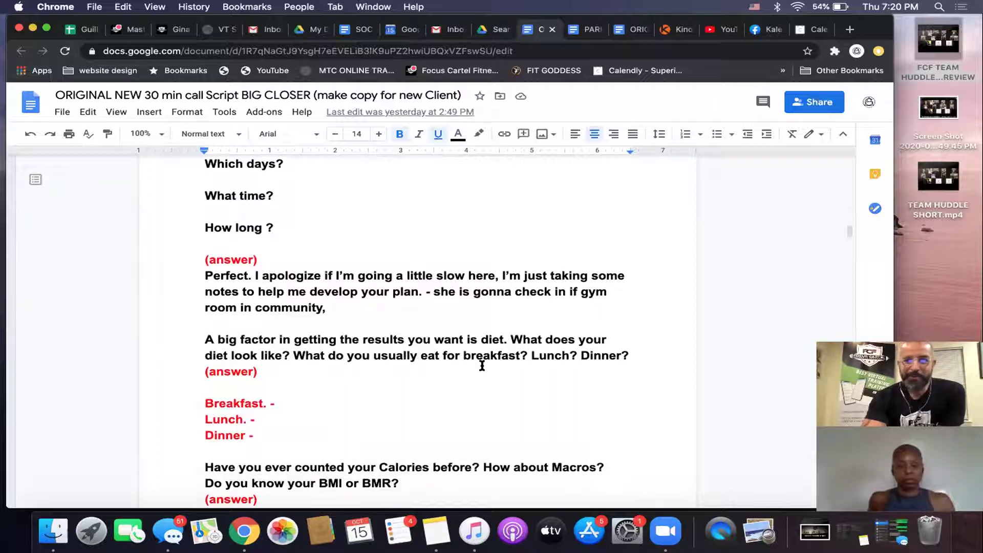
pyautogui.scroll(-4, 482, 365)
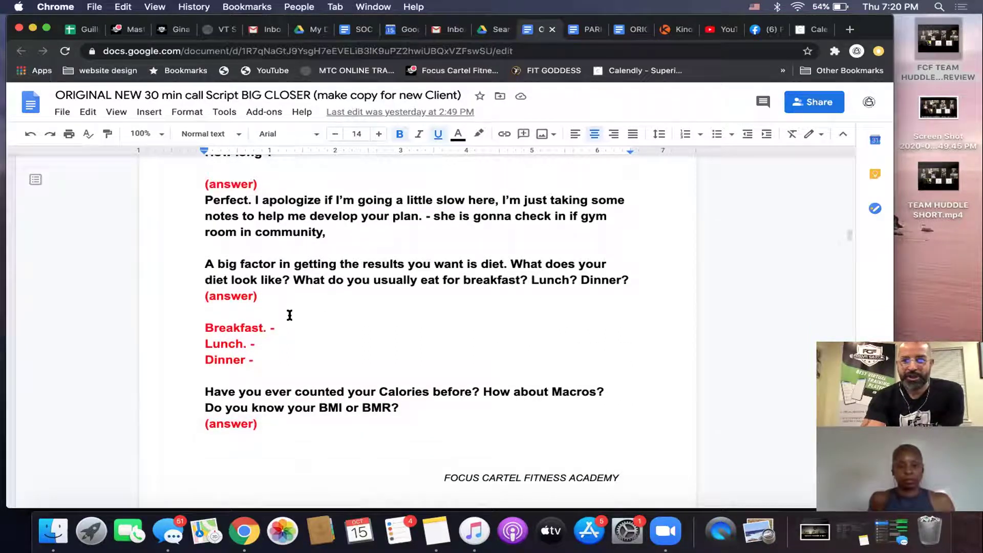
pyautogui.scroll(-1, 292, 327)
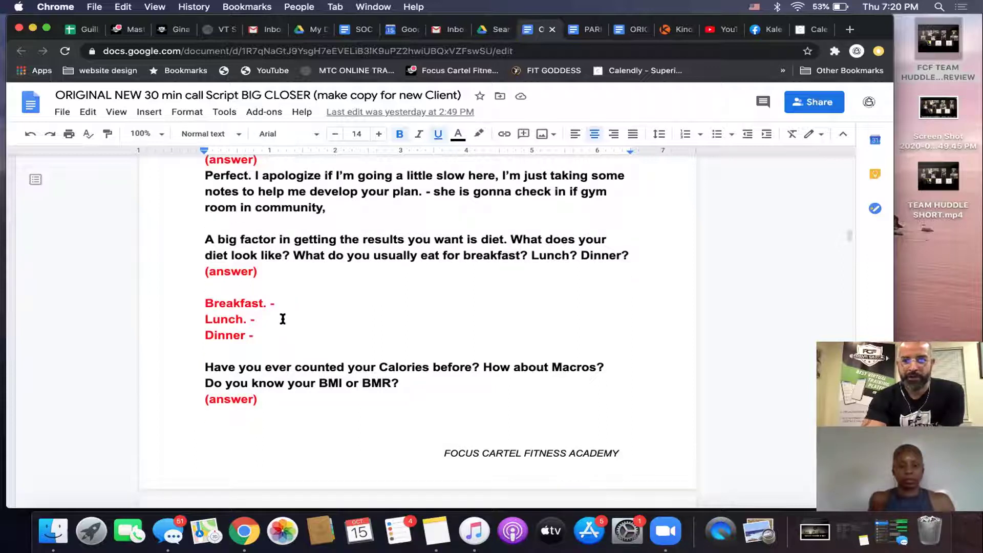
# Read the script's fourth page from the diet restrictions question through the questions on biggest challenges and what stops the prospect's goals.
pyautogui.scroll(-2, 282, 319)
pyautogui.scroll(-2, 283, 318)
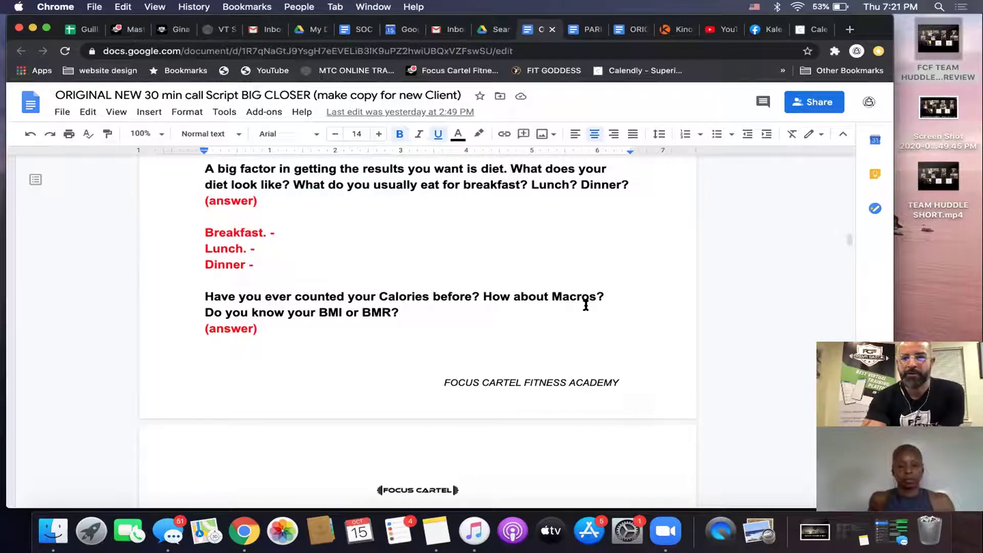
pyautogui.scroll(-2, 408, 341)
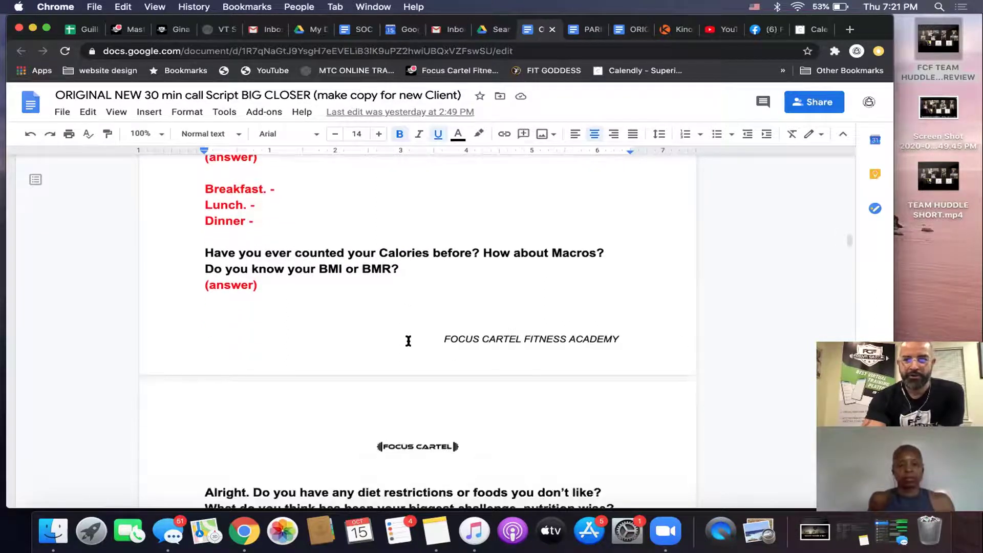
pyautogui.scroll(-9, 408, 341)
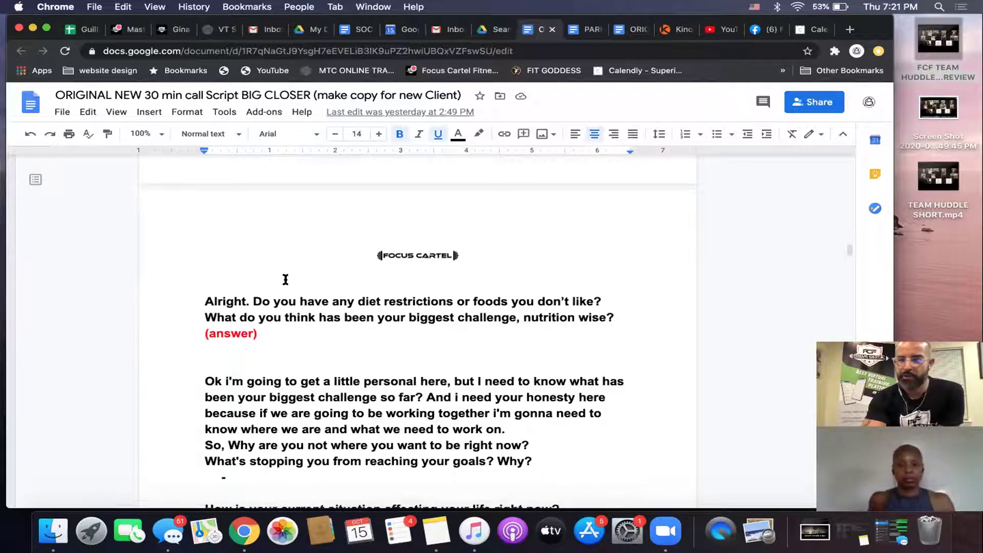
pyautogui.scroll(-2, 285, 279)
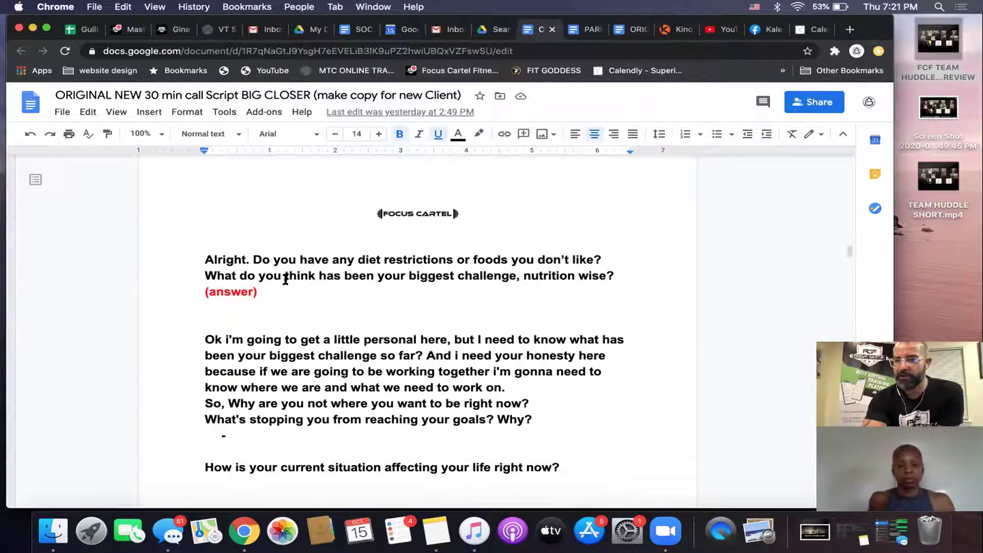
pyautogui.scroll(-2, 285, 279)
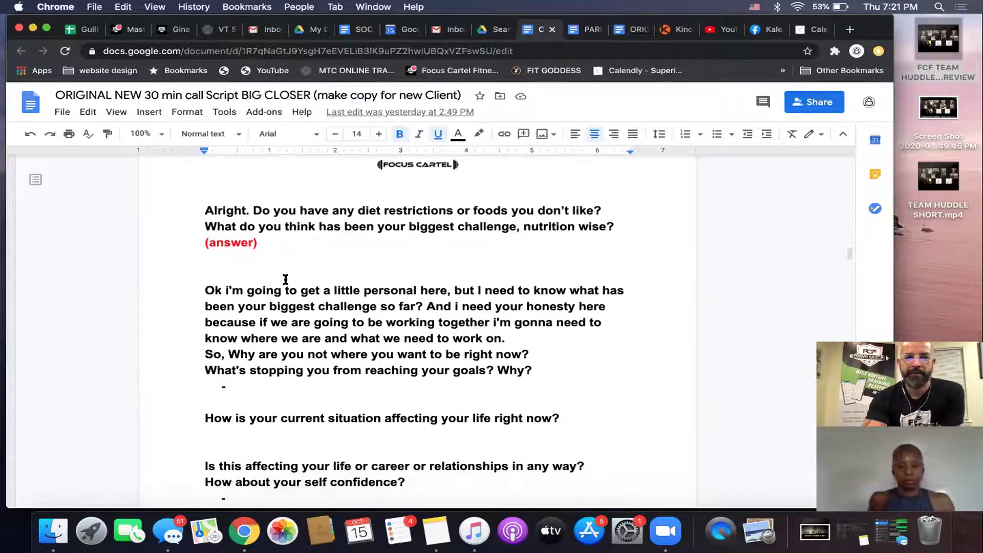
pyautogui.scroll(-1, 285, 279)
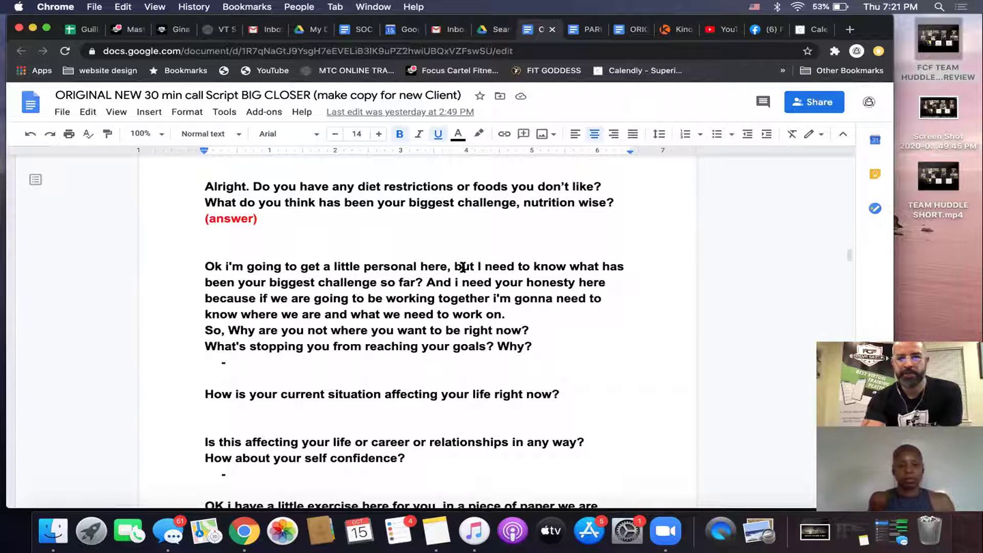
pyautogui.scroll(-2, 463, 265)
pyautogui.scroll(-1, 463, 266)
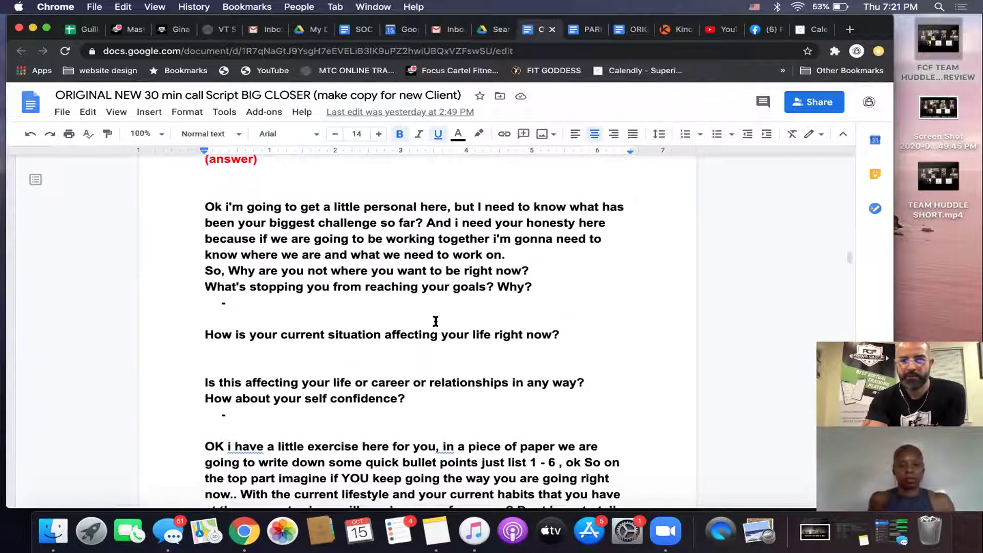
# Read the questions on life impact and self-confidence, plus the written exercise imagining a year from now with current habits.
pyautogui.scroll(-2, 435, 321)
pyautogui.scroll(-2, 436, 321)
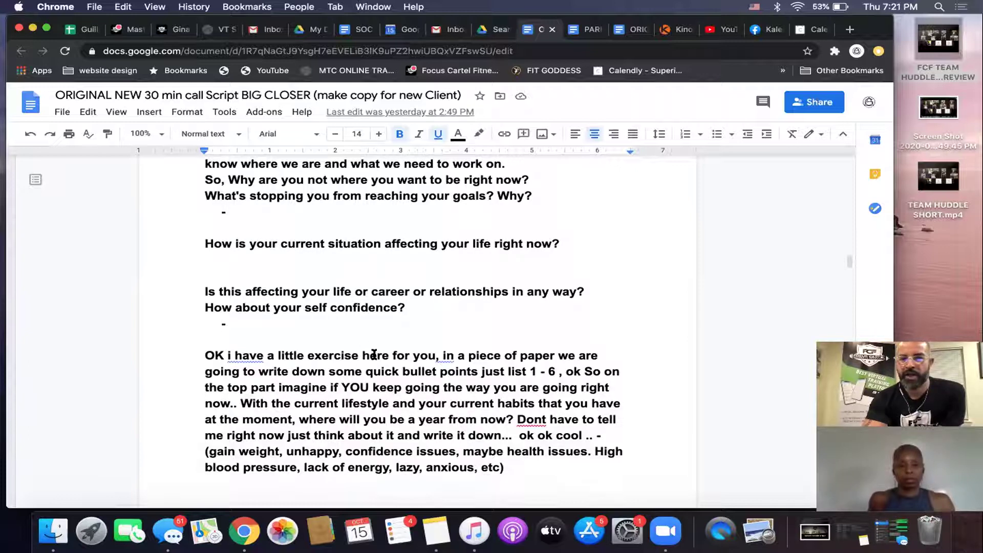
pyautogui.scroll(-3, 374, 354)
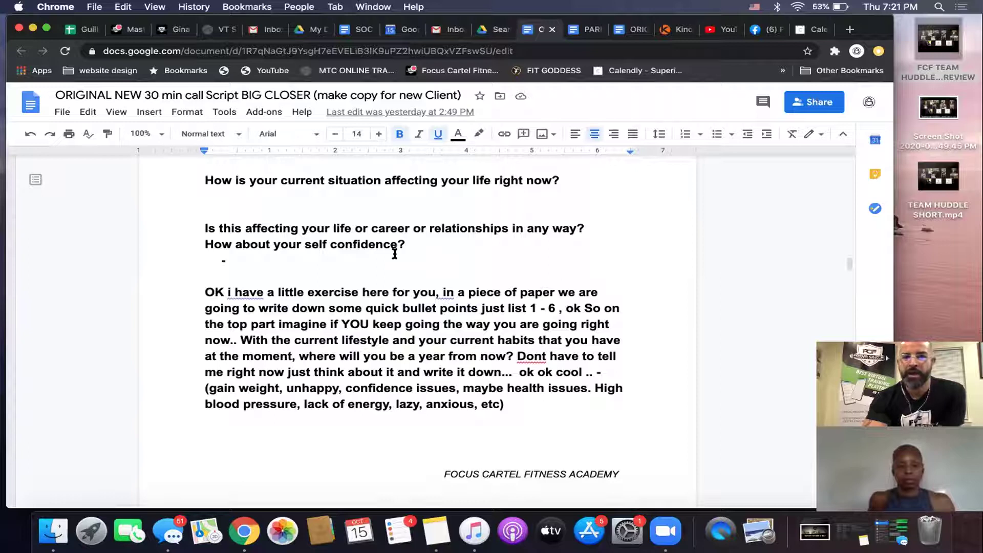
pyautogui.scroll(-2, 408, 307)
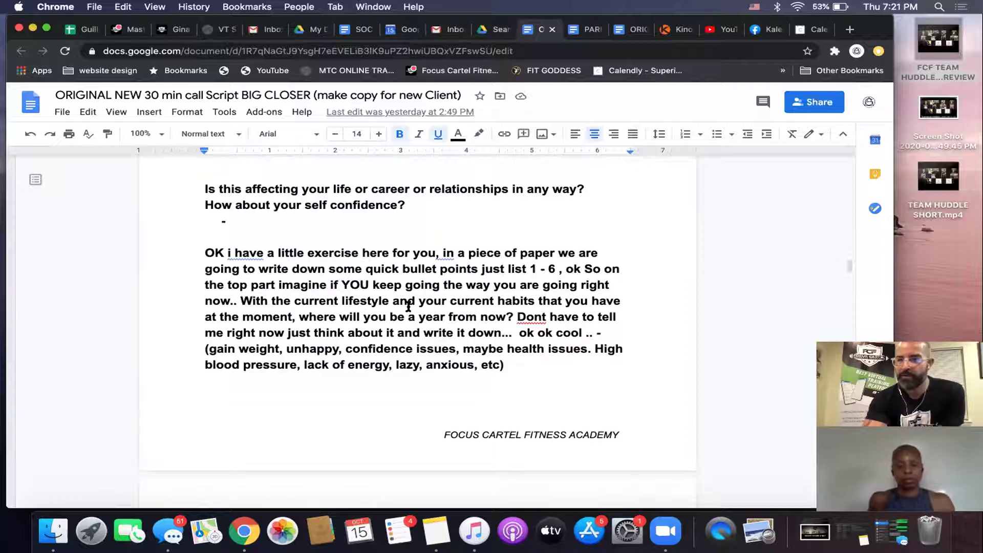
pyautogui.scroll(-2, 408, 306)
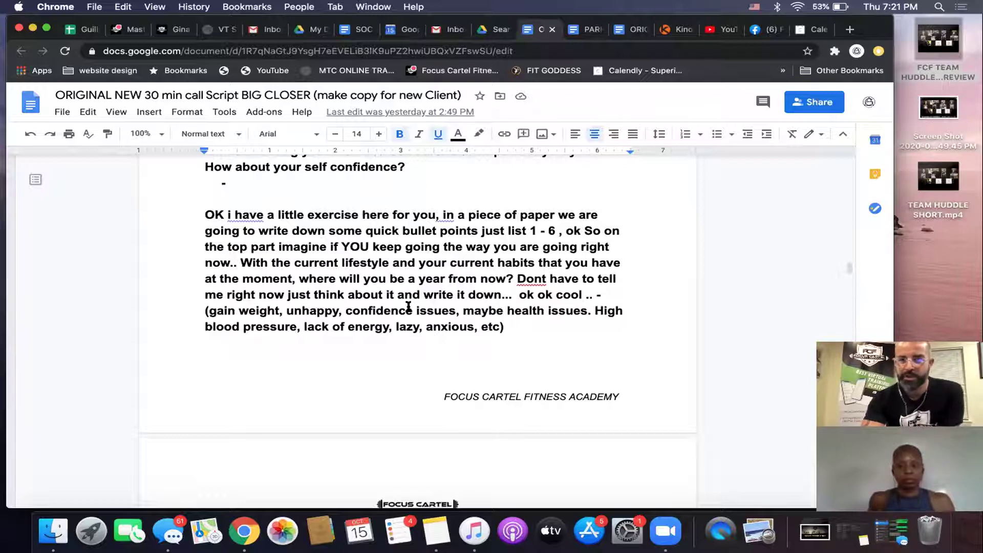
pyautogui.scroll(-2, 408, 305)
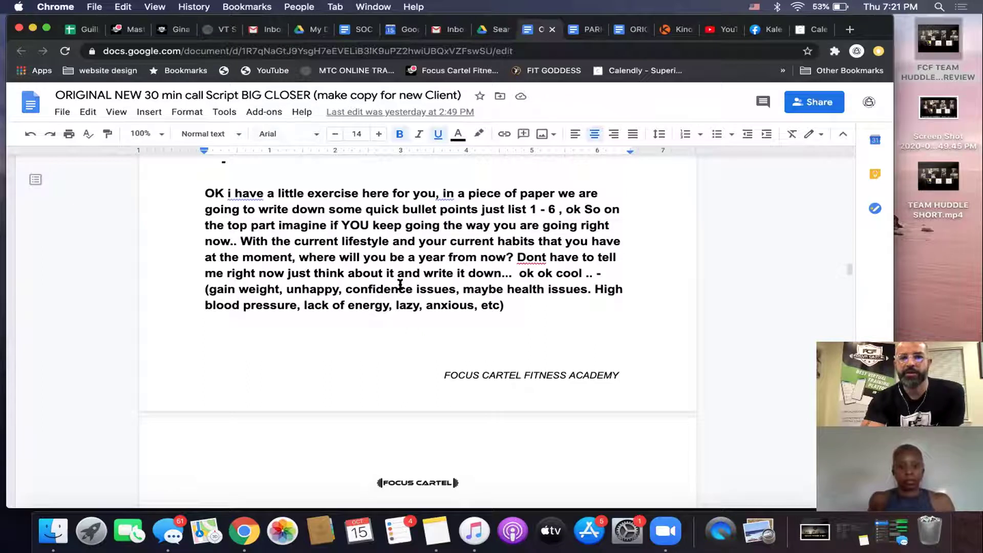
pyautogui.scroll(-2, 400, 284)
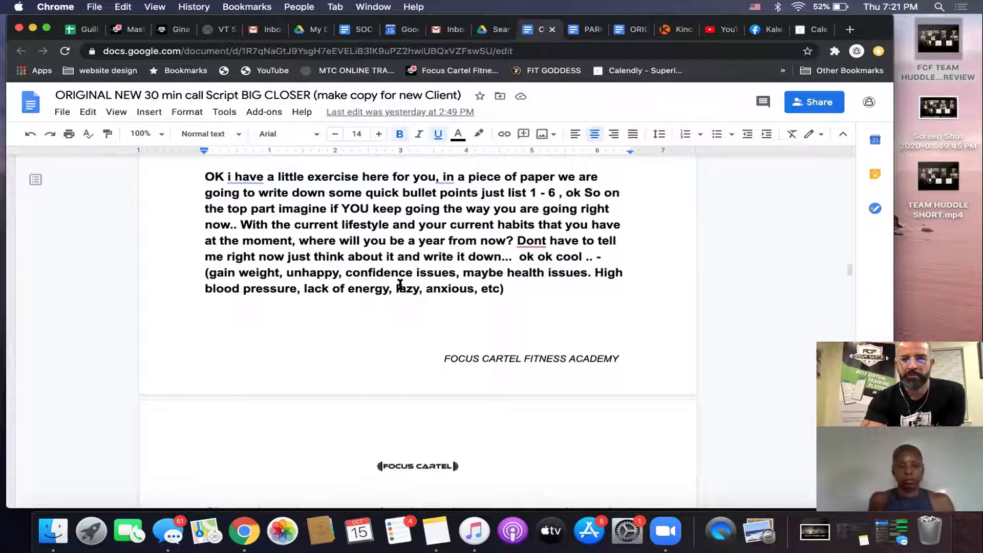
# Review the magic wand exercise on page five, highlighting the magic wand phrase and "And how will that feel? Write that down please.".
pyautogui.scroll(-5, 400, 284)
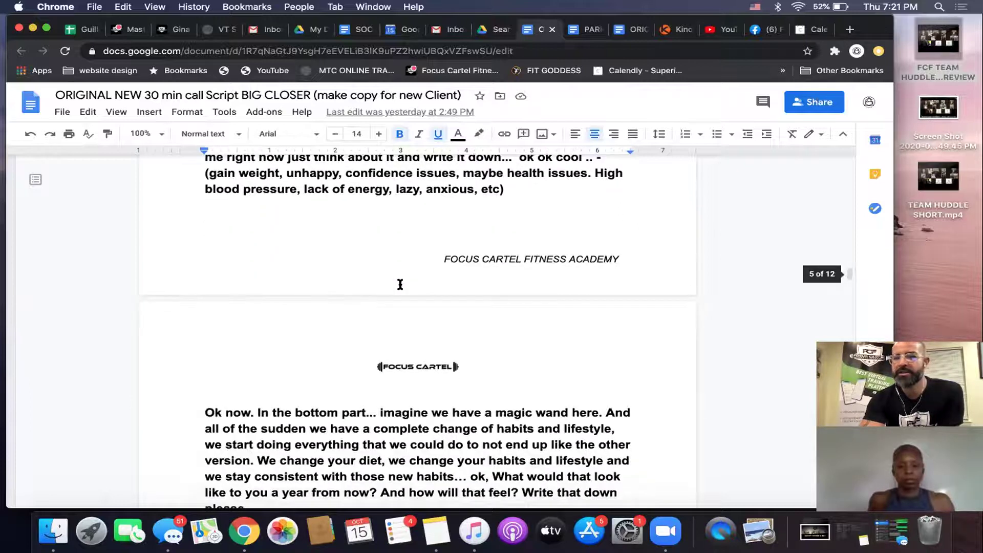
pyautogui.scroll(-10, 400, 284)
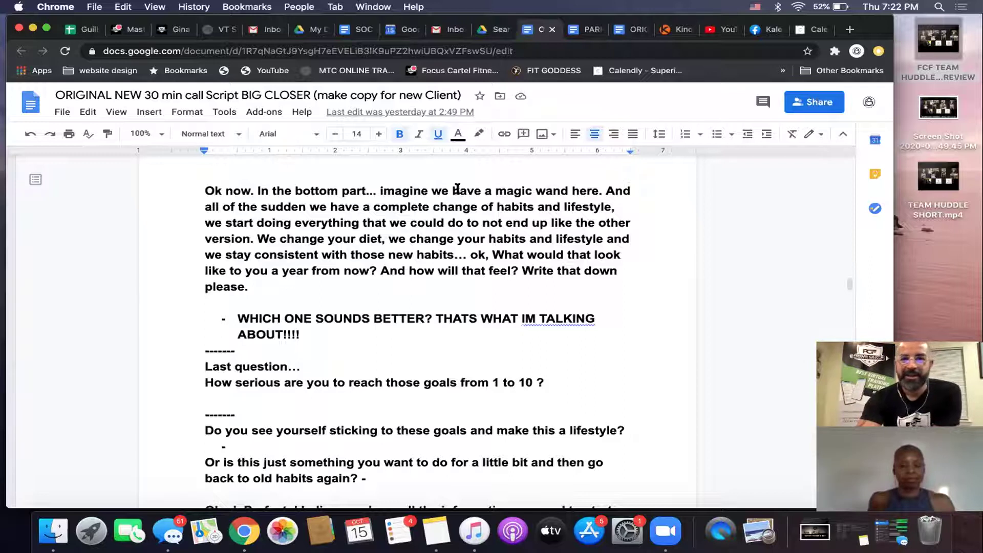
pyautogui.moveTo(442, 192); pyautogui.dragTo(619, 198)
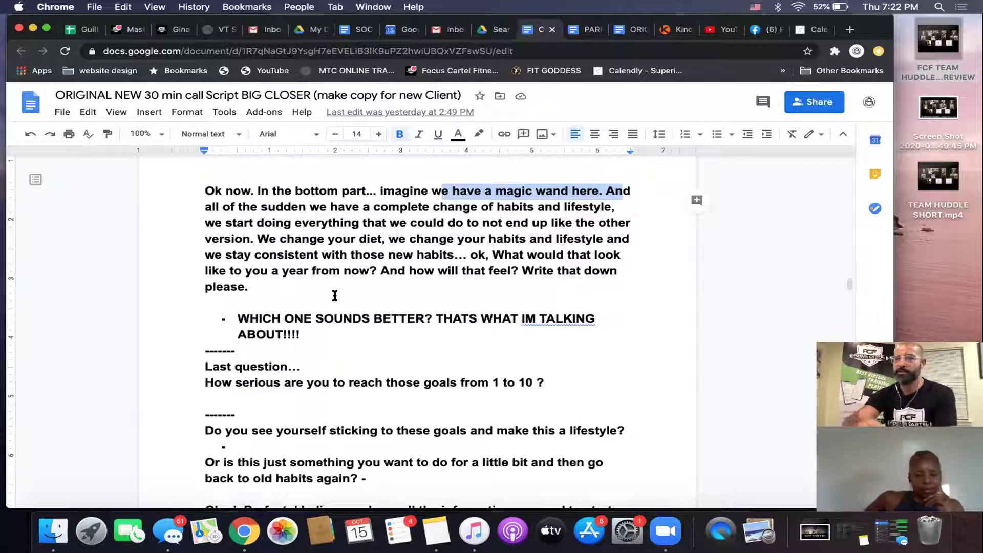
pyautogui.moveTo(382, 269); pyautogui.dragTo(602, 286)
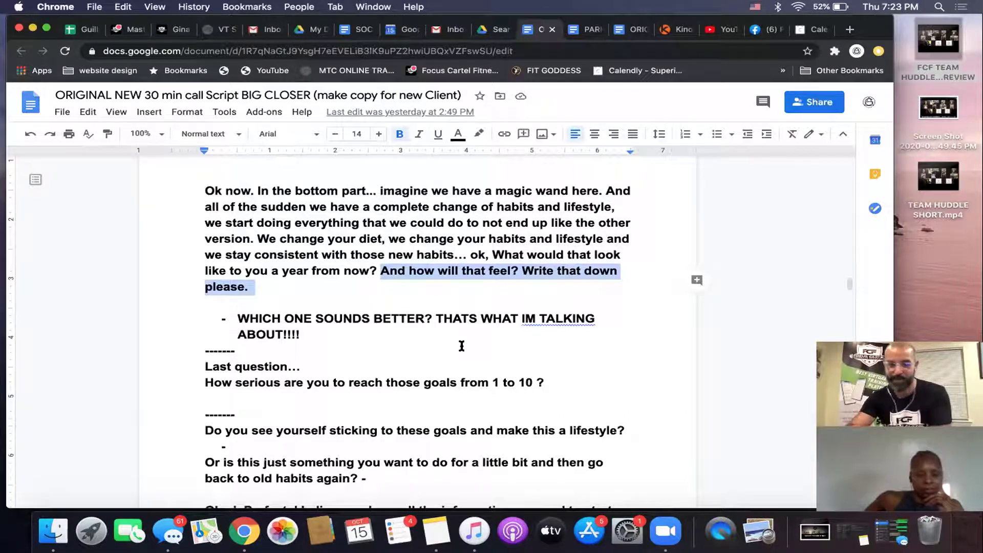
# Read the rest of page five, covering the 1 to 10 seriousness question, lifestyle commitment and readiness to get started today.
pyautogui.scroll(-3, 462, 346)
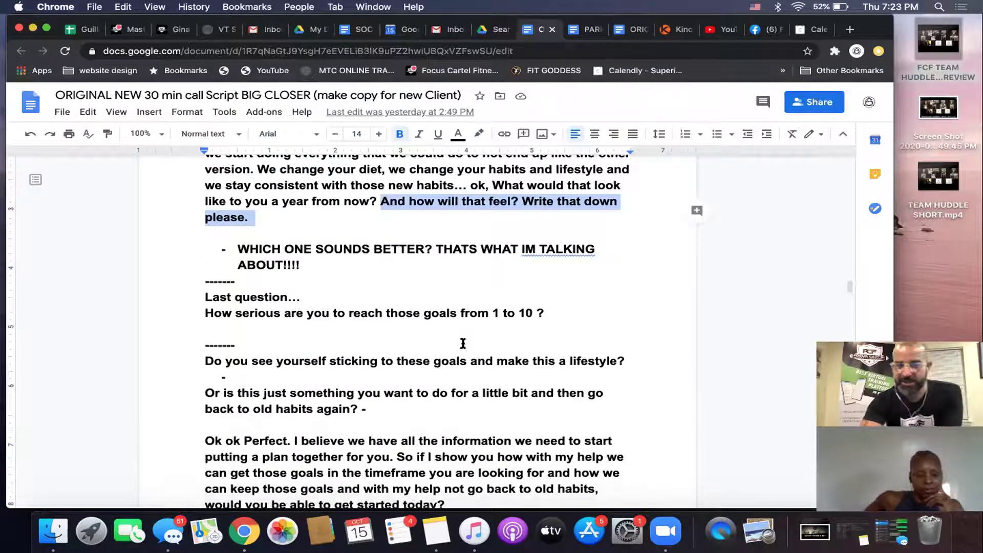
pyautogui.scroll(-4, 457, 359)
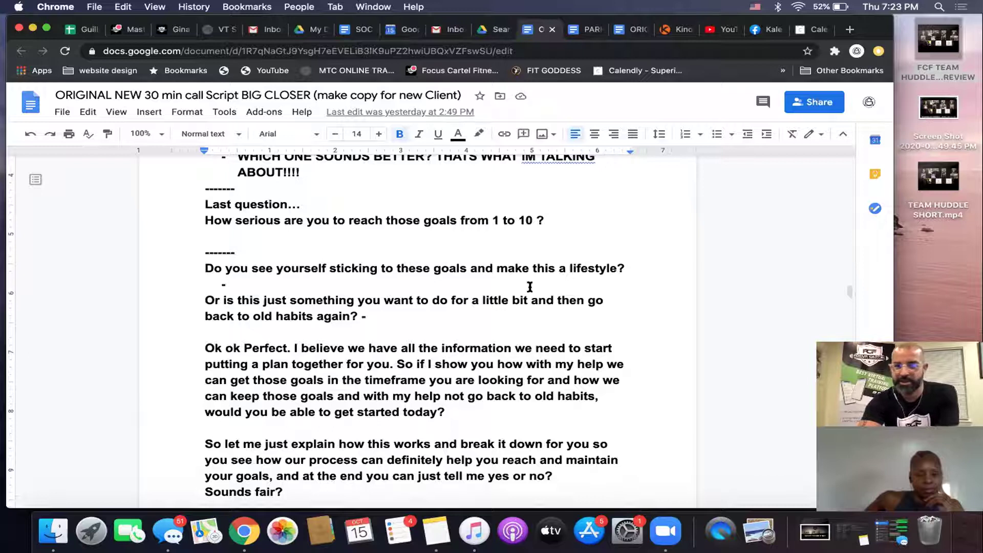
pyautogui.scroll(-7, 474, 345)
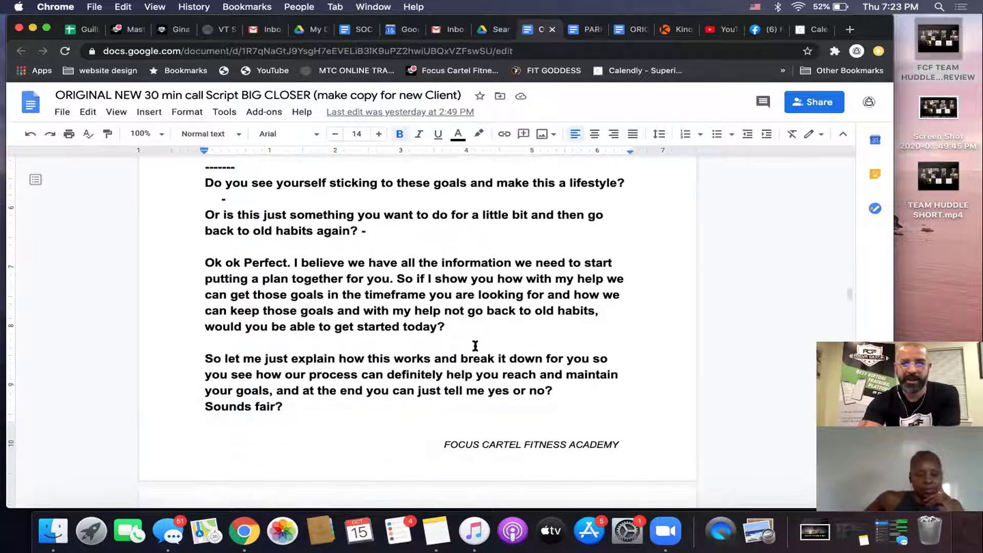
# Examine page six with the timeframe questions and the list of services offered to the 10 new case study clients.
pyautogui.scroll(-11, 475, 346)
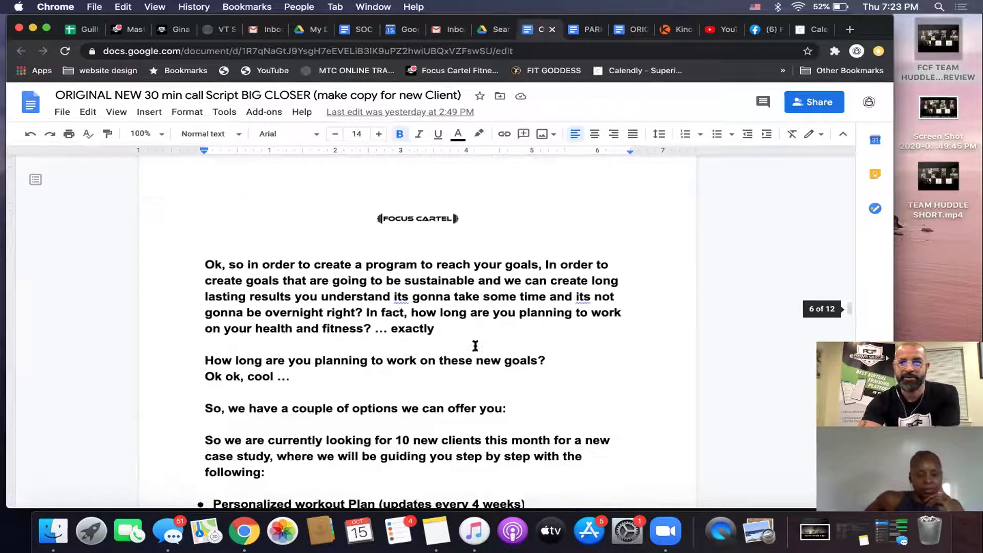
pyautogui.scroll(-2, 475, 346)
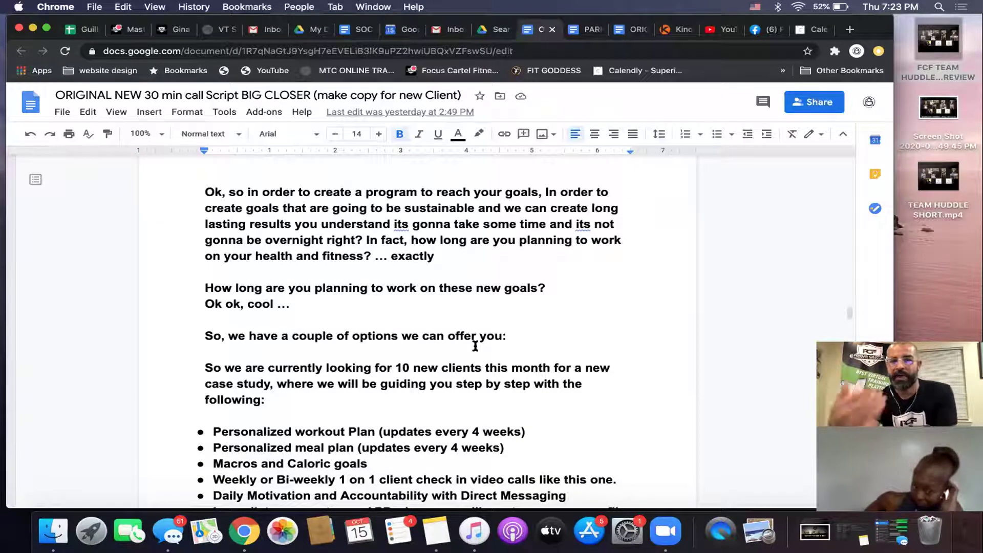
pyautogui.scroll(-3, 475, 346)
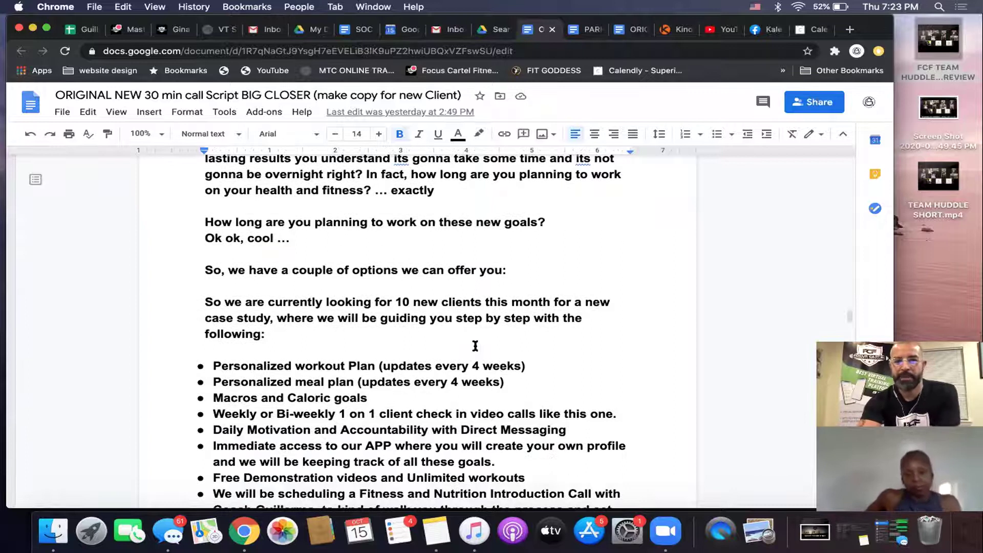
pyautogui.scroll(-10, 475, 346)
pyautogui.scroll(3, 417, 333)
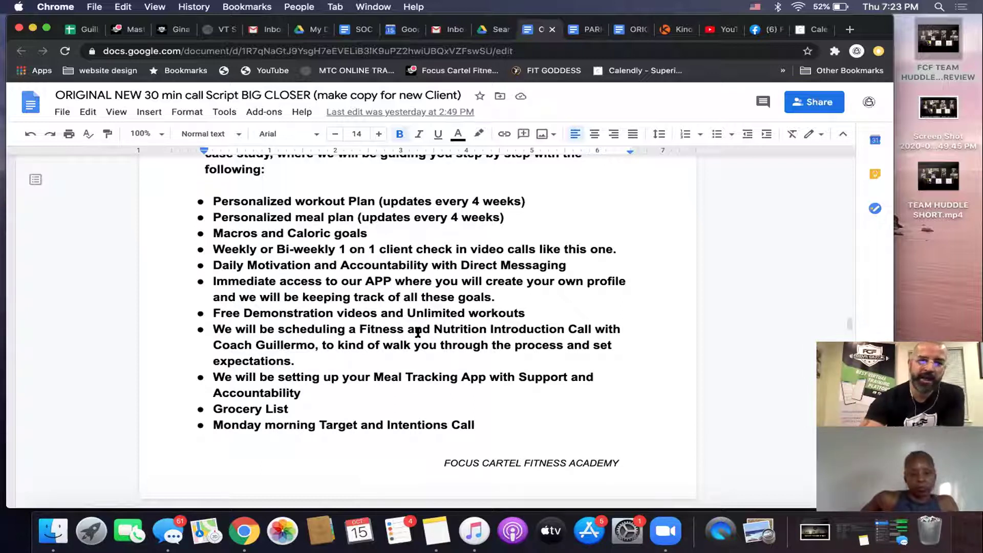
# Review page seven with the remaining services, the decision and commitment questions, and the question asked before revealing the price.
pyautogui.scroll(-10, 417, 333)
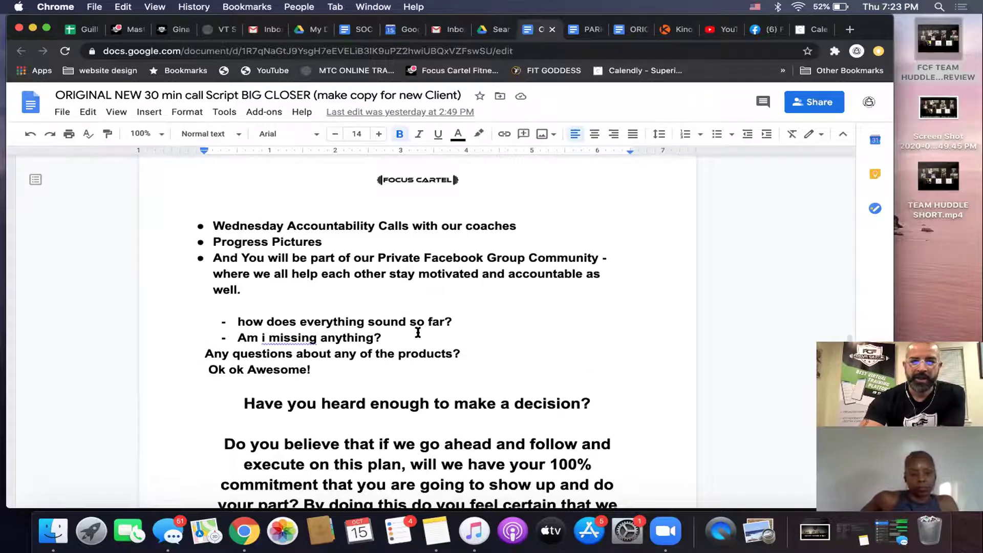
pyautogui.scroll(-3, 418, 332)
pyautogui.scroll(-2, 417, 332)
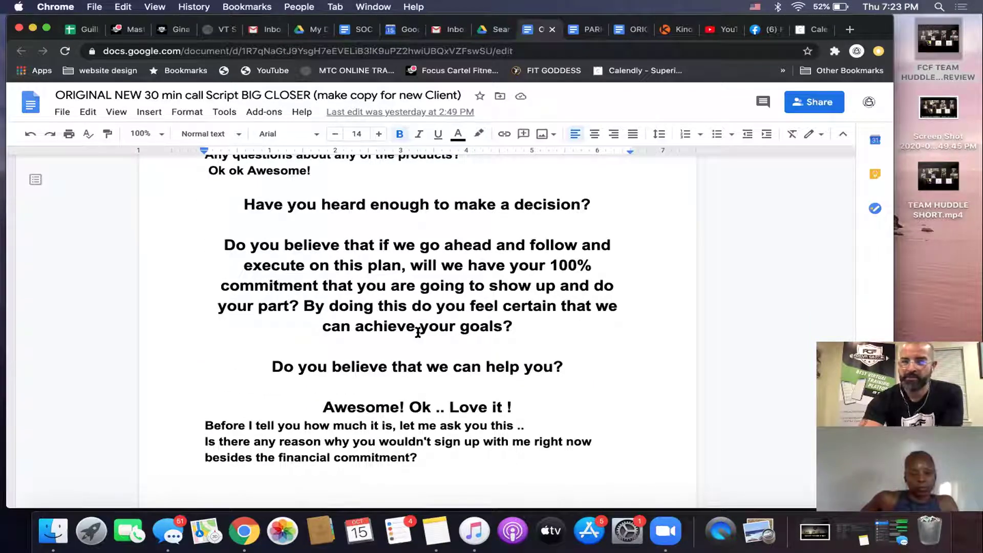
pyautogui.scroll(-2, 417, 332)
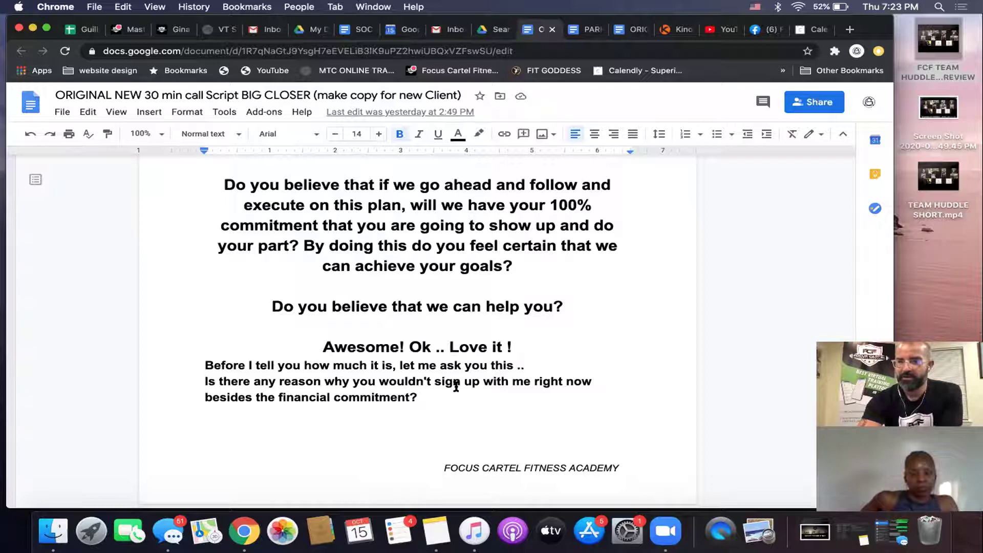
pyautogui.scroll(2, 456, 386)
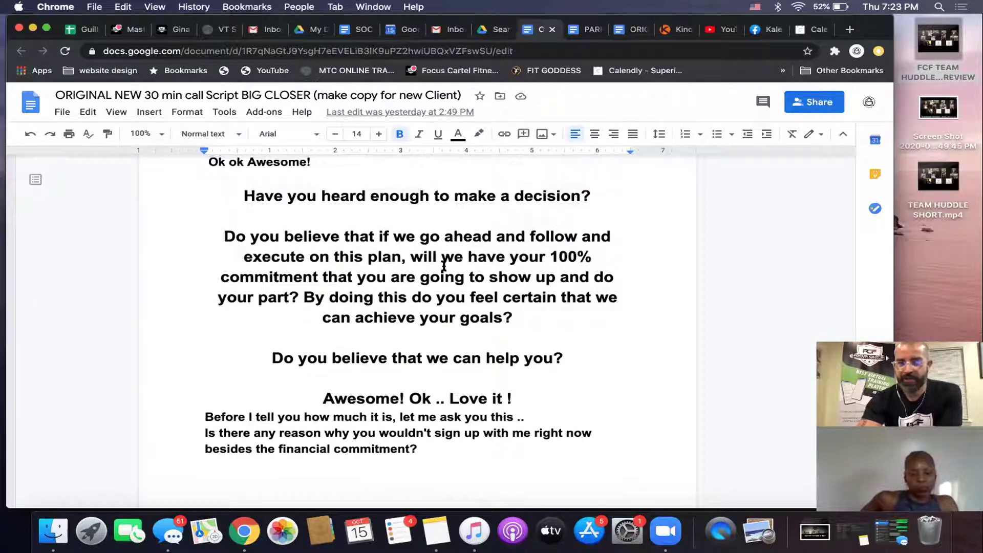
pyautogui.scroll(-2, 553, 367)
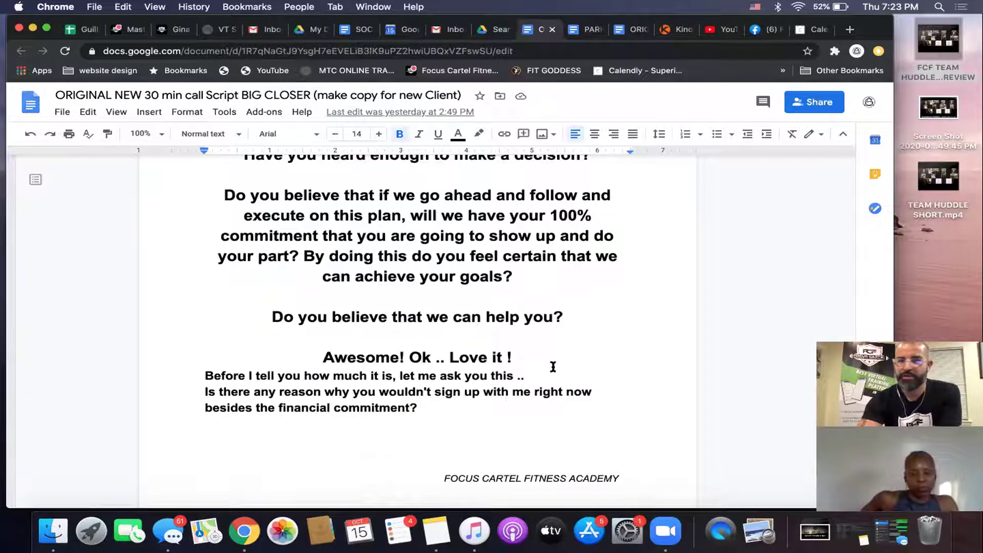
# Examine the Premium Packages pricing, highlighting the 12, 6 and 3 month options and then clearing the selection.
pyautogui.scroll(-4, 553, 367)
pyautogui.scroll(-7, 553, 366)
pyautogui.scroll(-6, 553, 367)
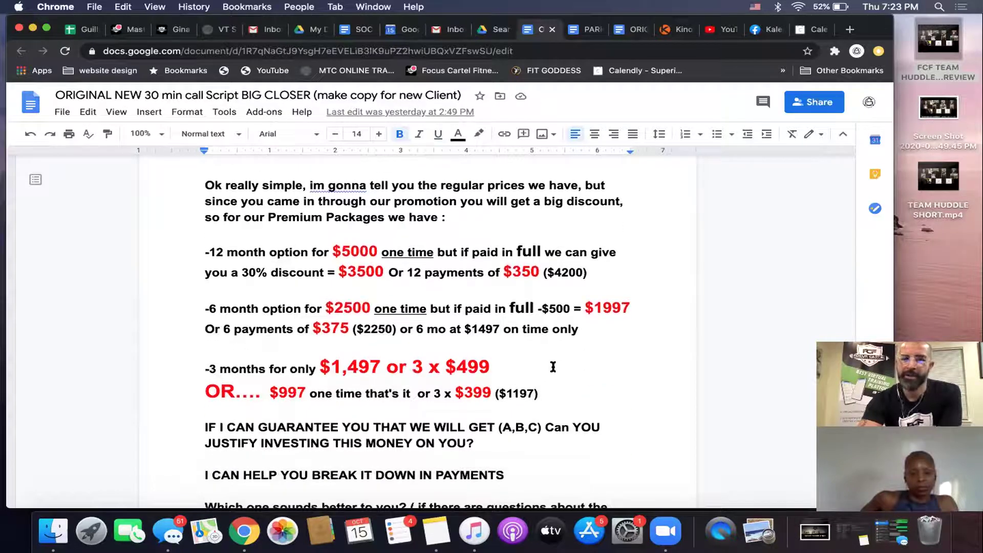
pyautogui.moveTo(559, 395); pyautogui.dragTo(140, 257)
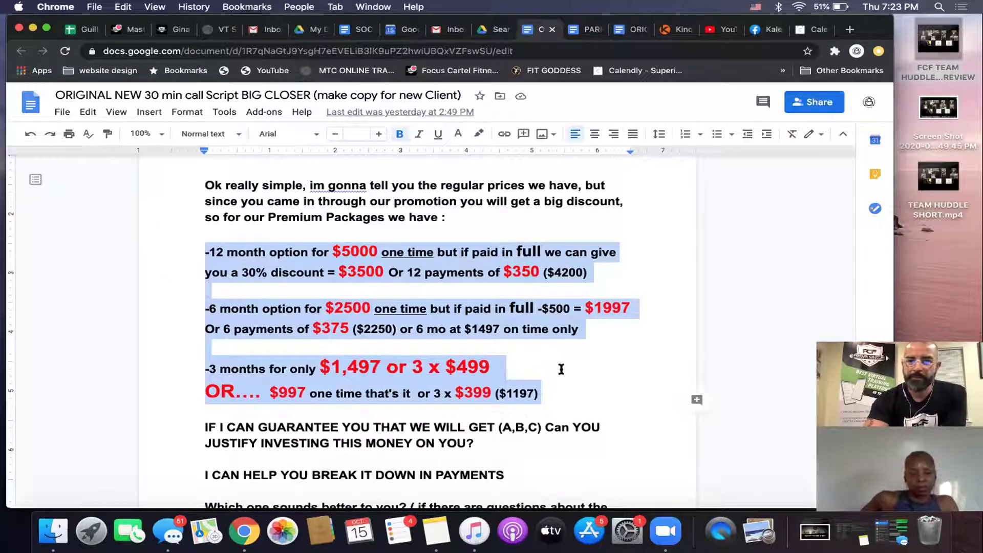
pyautogui.click(568, 390)
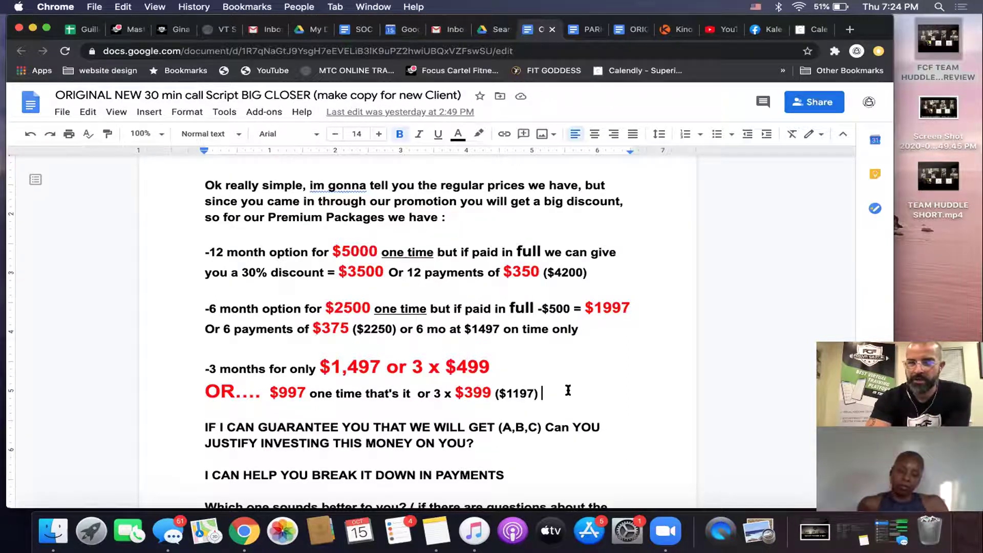
# Read the closing lines on justifying the investment, splitting payments, choosing a credit card and filling out the profile link.
pyautogui.scroll(-3, 567, 390)
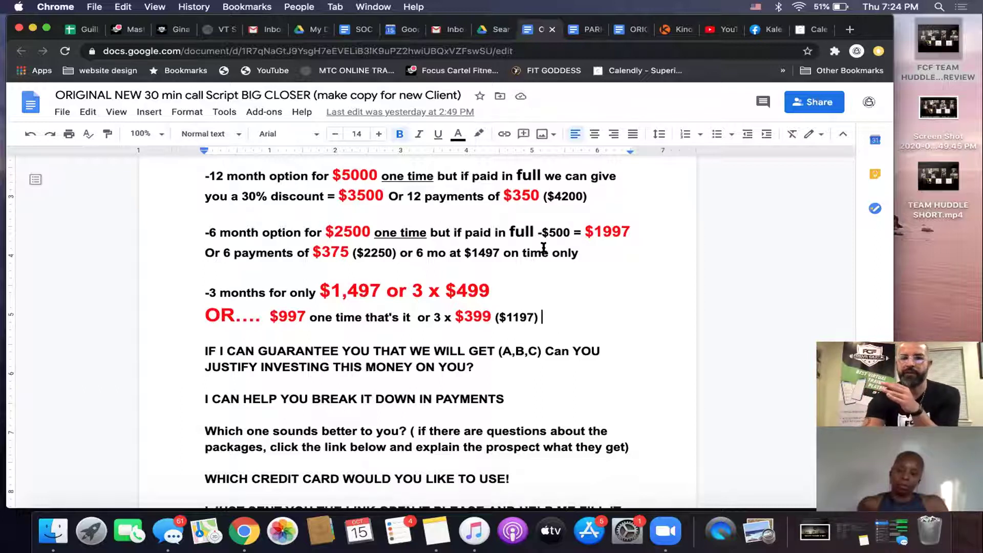
pyautogui.scroll(-1, 544, 246)
pyautogui.scroll(-10, 544, 247)
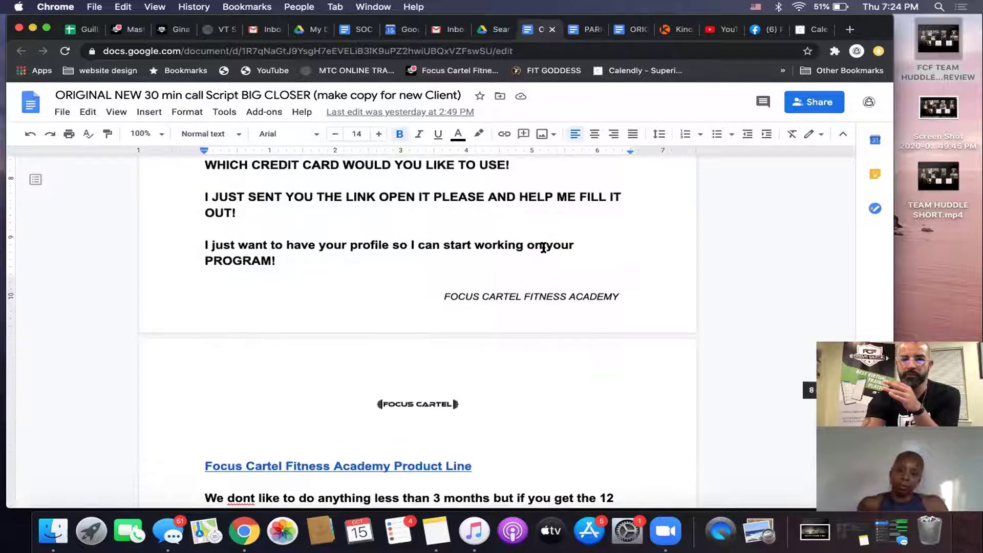
# Go back to Google Drive and open the FOCUS CARTEL FITNESS folder in My Drive.
pyautogui.click(493, 30)
pyautogui.scroll(-3, 376, 269)
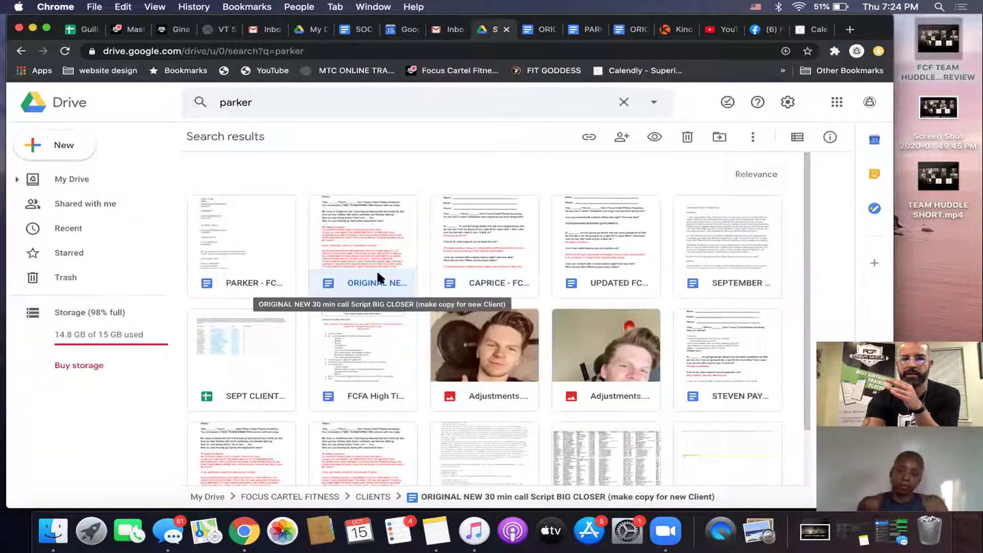
pyautogui.scroll(3, 376, 270)
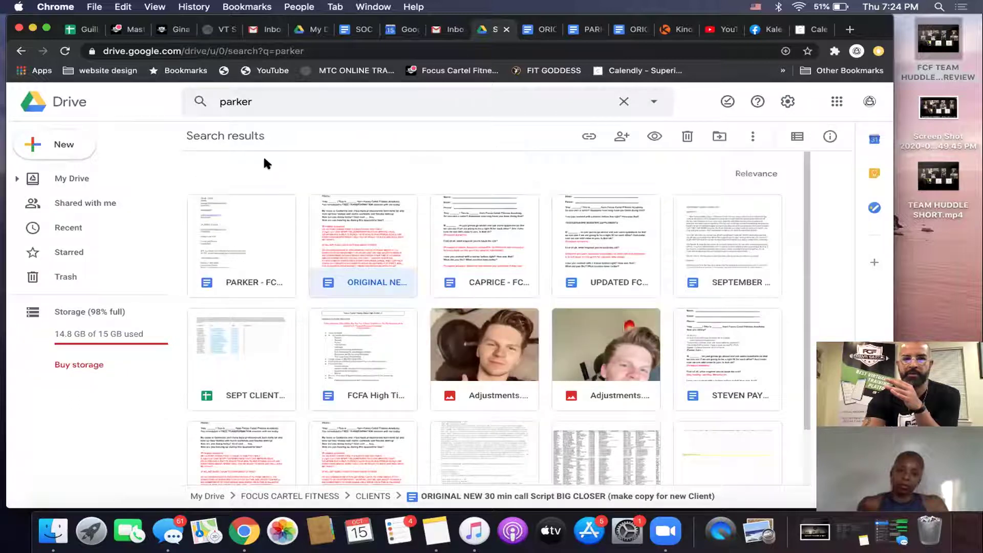
pyautogui.click(72, 179)
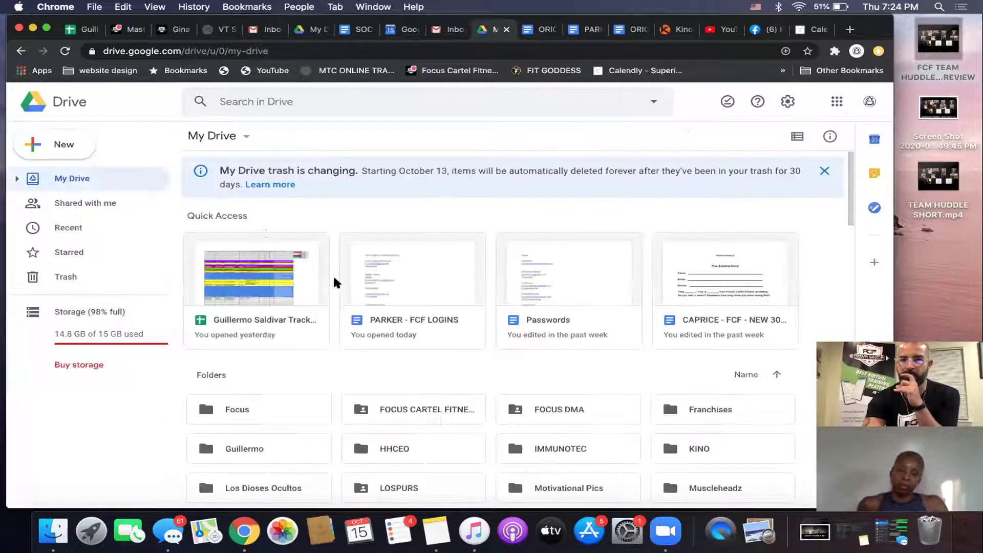
pyautogui.doubleClick(439, 401)
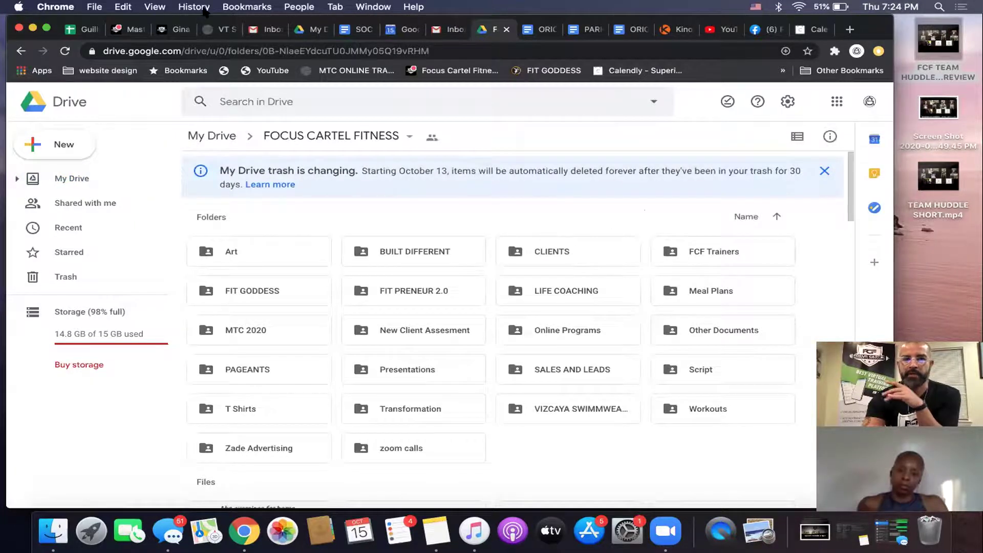
# Start a copy of the 30 min call script with the client's first name in the title's parentheses, and cancel the copy.
pyautogui.click(535, 34)
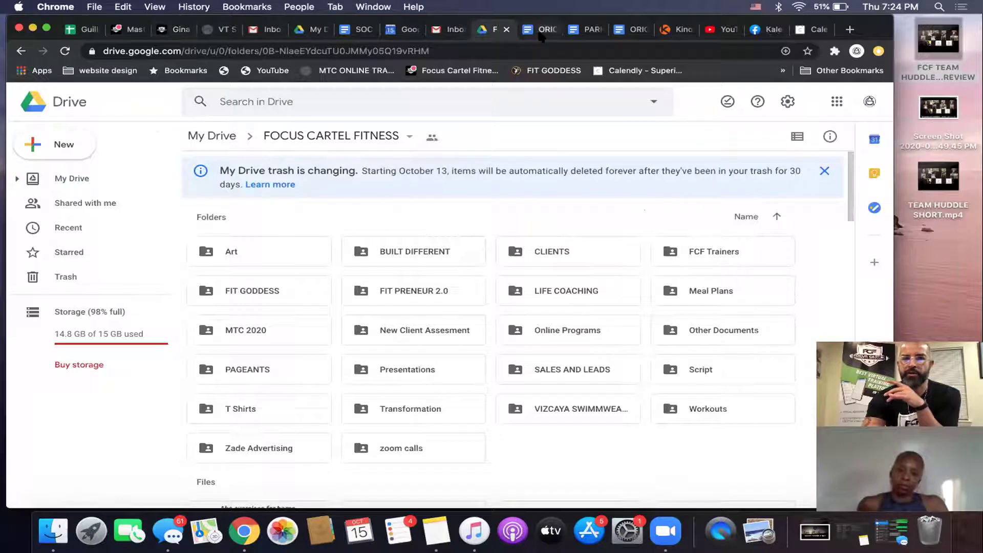
pyautogui.click(62, 116)
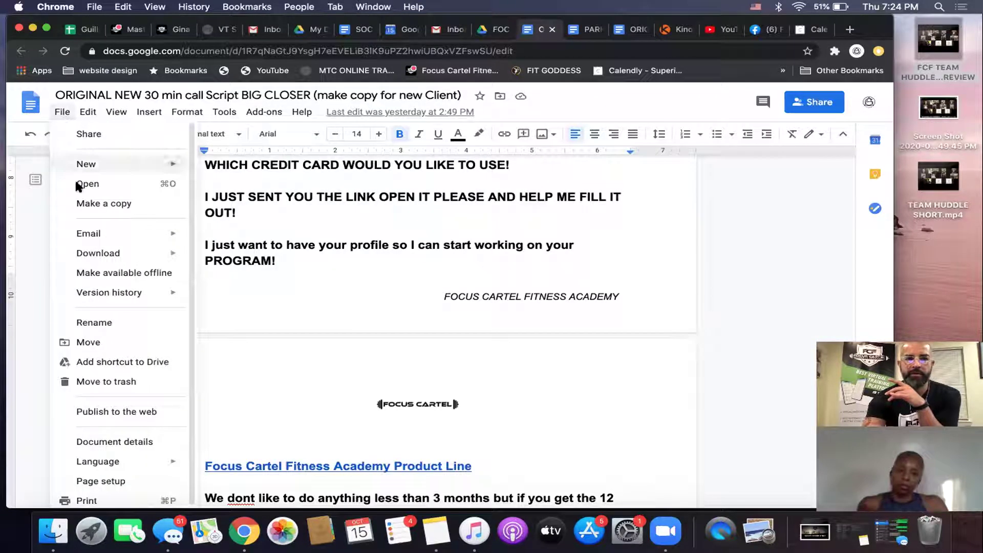
pyautogui.click(94, 200)
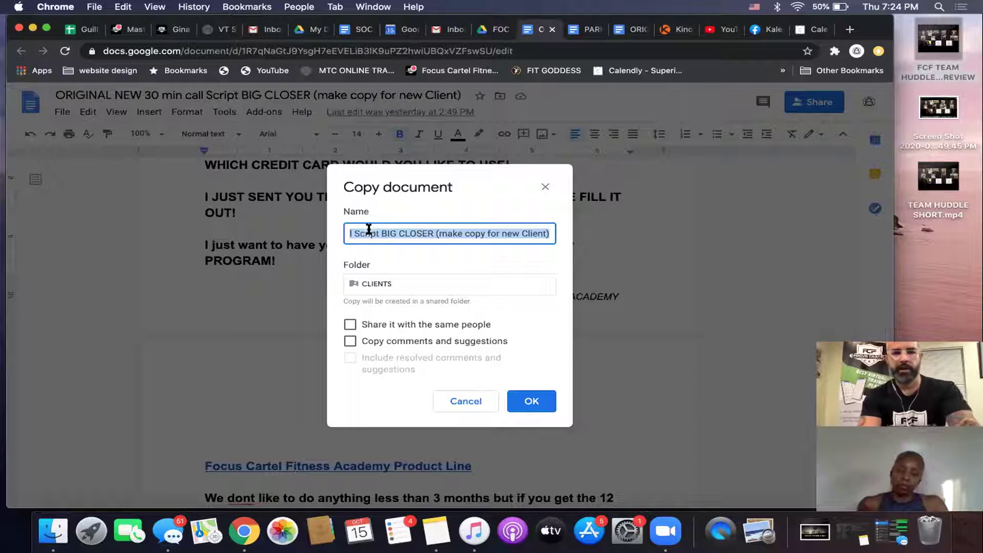
pyautogui.click(367, 234)
pyautogui.press('Left')
pyautogui.press('Left')
pyautogui.press('Left')
pyautogui.press('Left')
pyautogui.press('Left')
pyautogui.doubleClick(547, 234)
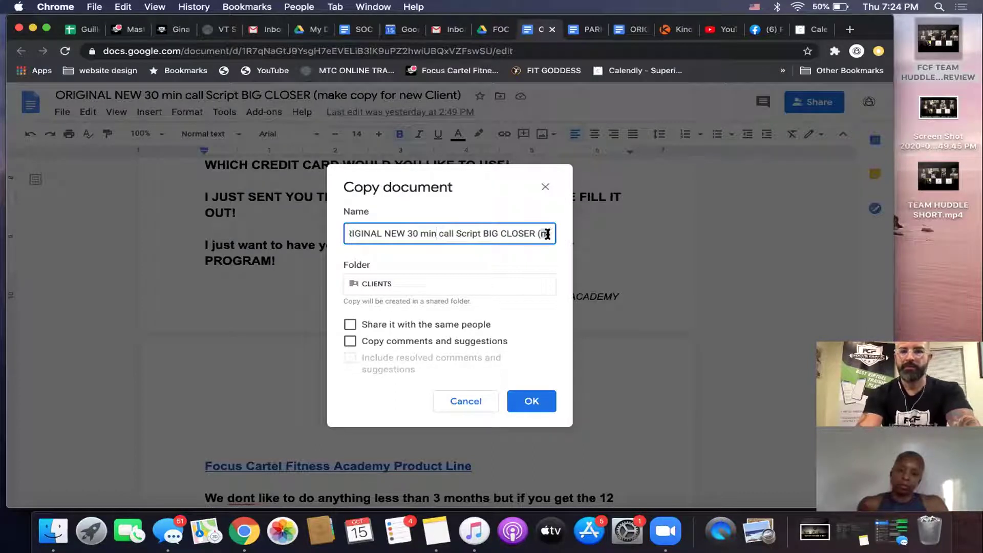
pyautogui.moveTo(548, 234)
pyautogui.mouseDown()
pyautogui.moveTo(479, 234)
pyautogui.moveTo(546, 234)
pyautogui.mouseUp()
pyautogui.write('KALEE')
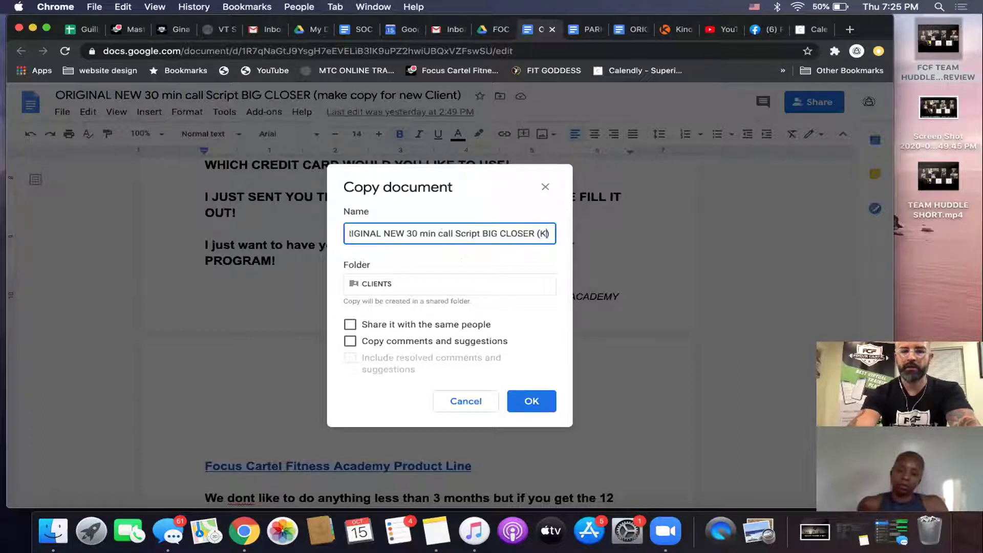
pyautogui.write(')')
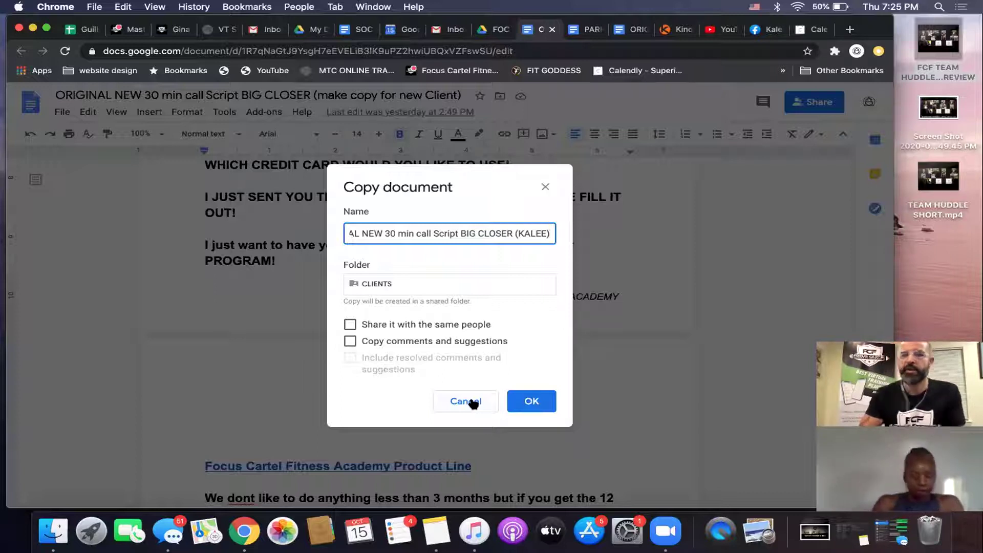
pyautogui.click(469, 402)
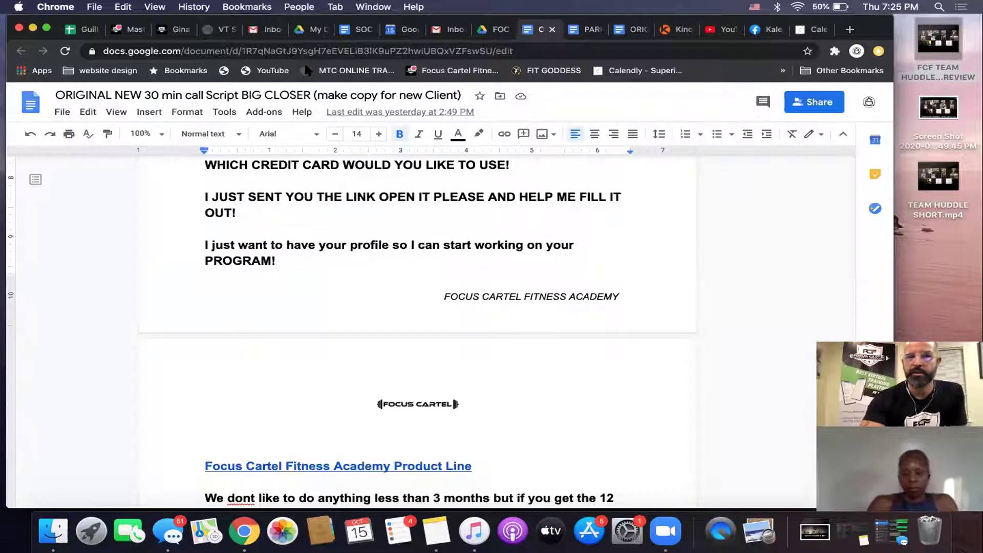
# Review the client's calendar, current goals and habits, and message thread in Trainerize, and open the client's dashboard.
pyautogui.click(174, 29)
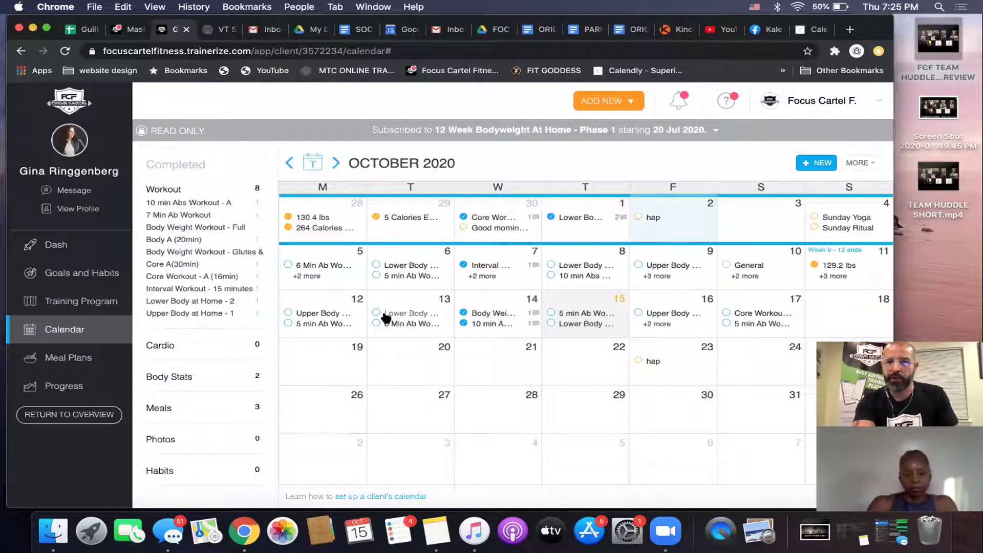
pyautogui.click(69, 277)
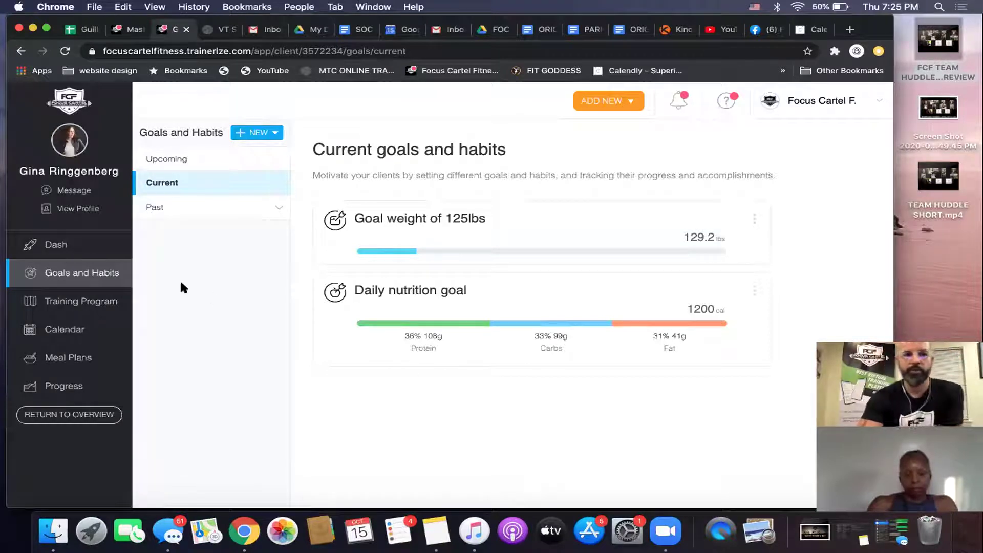
pyautogui.click(73, 193)
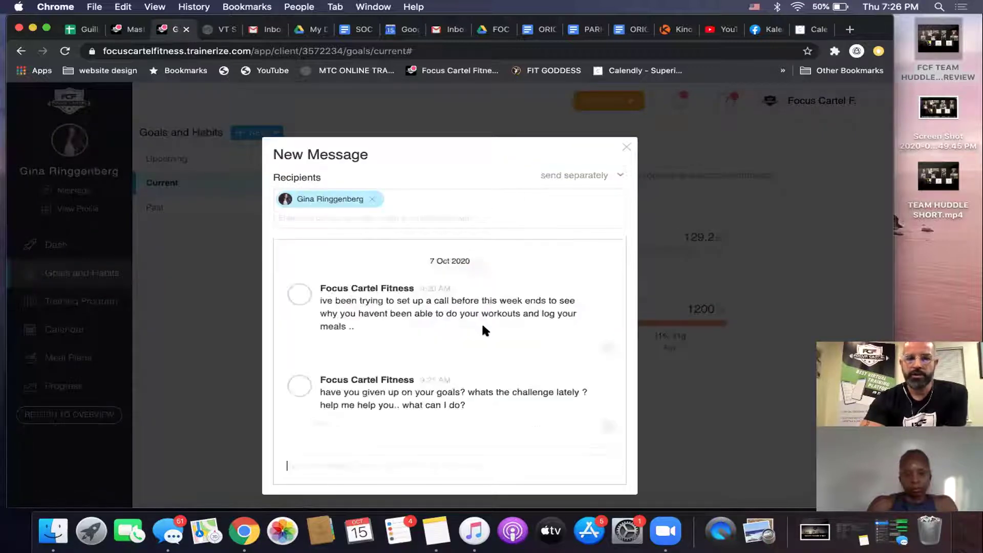
pyautogui.click(626, 146)
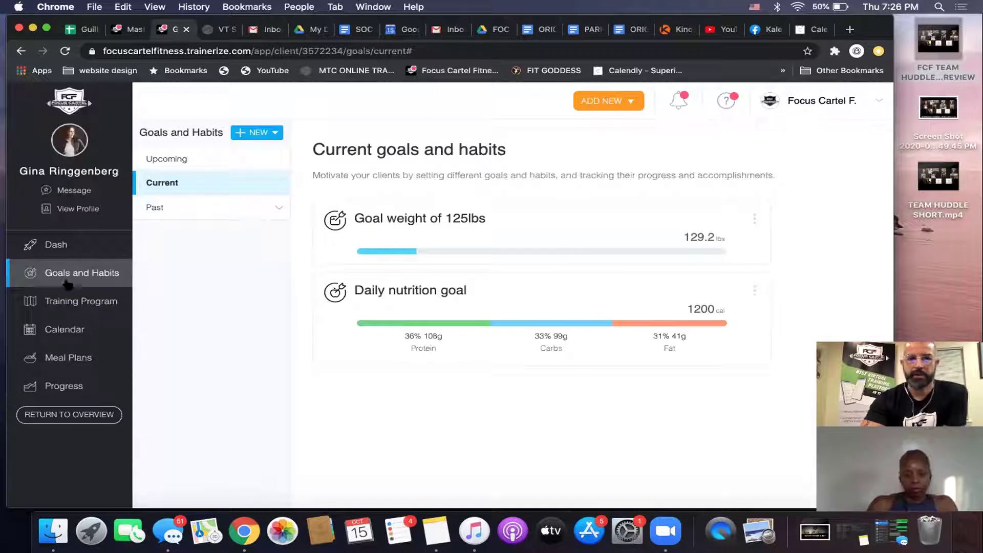
pyautogui.click(61, 248)
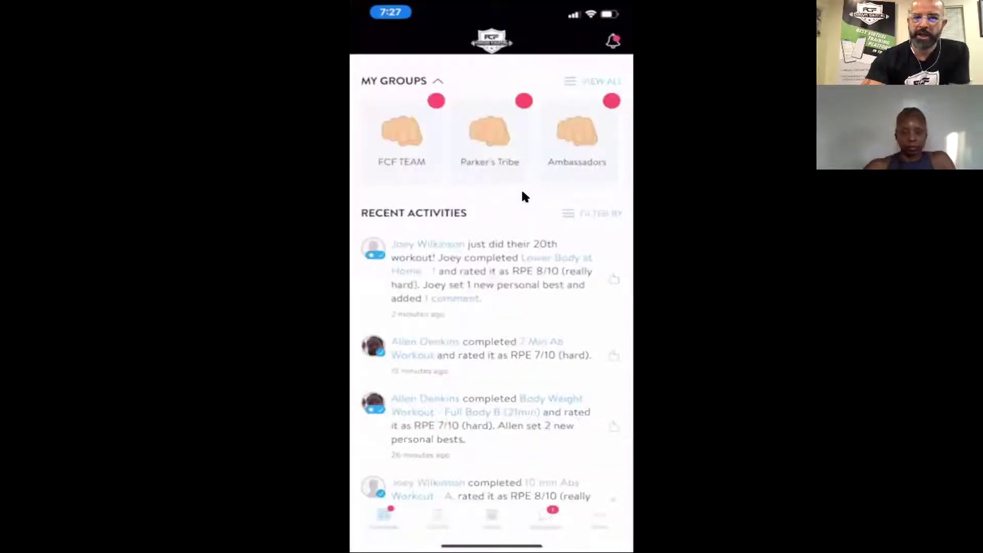
# Look through the groups and recent client workout activities in the mobile app's overview.
pyautogui.scroll(-3, 500, 249)
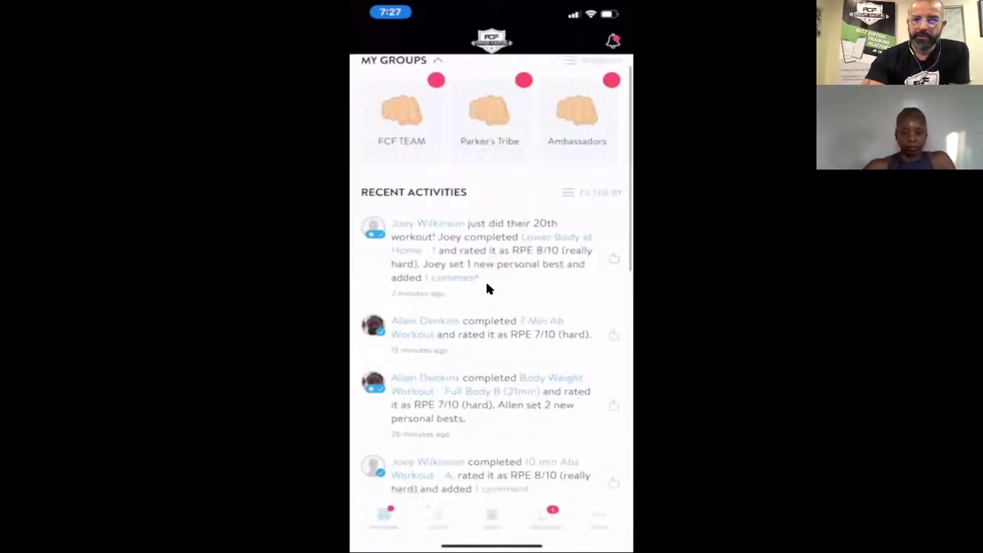
pyautogui.scroll(1, 486, 285)
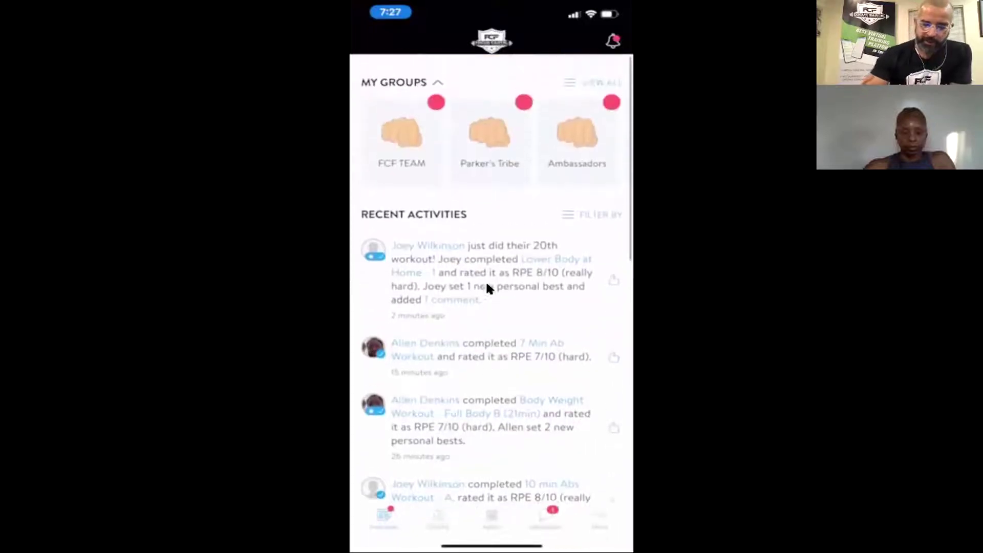
pyautogui.scroll(-6, 486, 286)
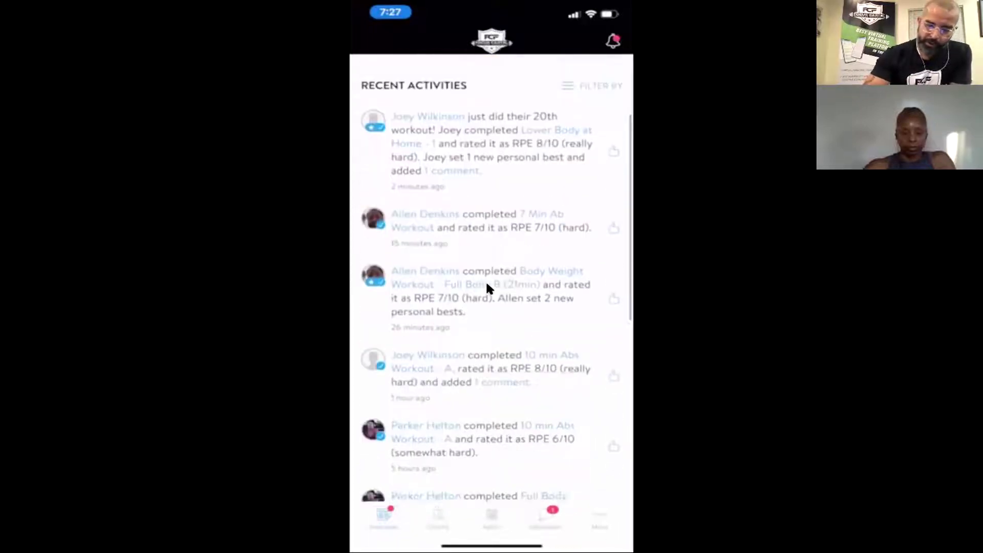
# Review the workouts scheduled in the client's mobile calendar for November.
pyautogui.click(486, 285)
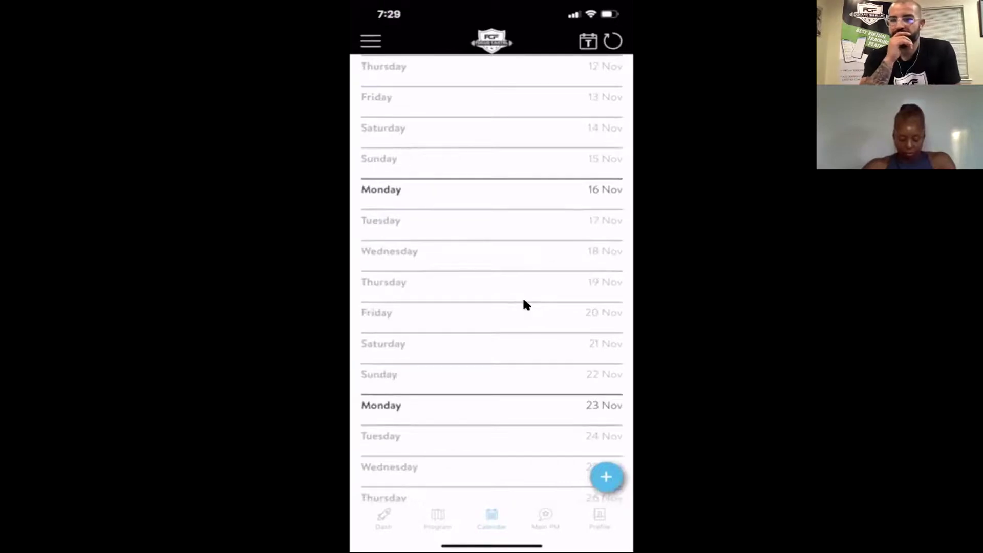
pyautogui.scroll(10, 524, 300)
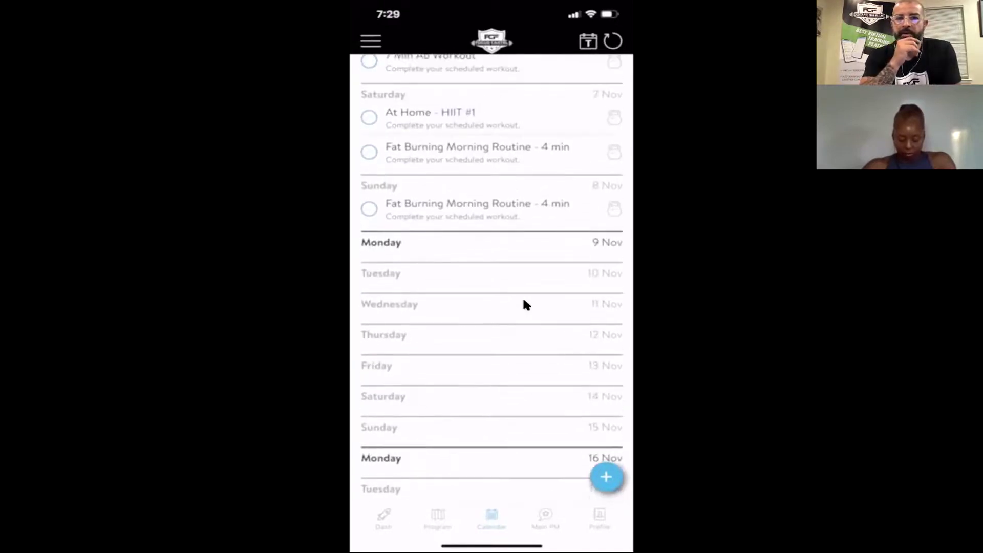
pyautogui.scroll(-2, 524, 301)
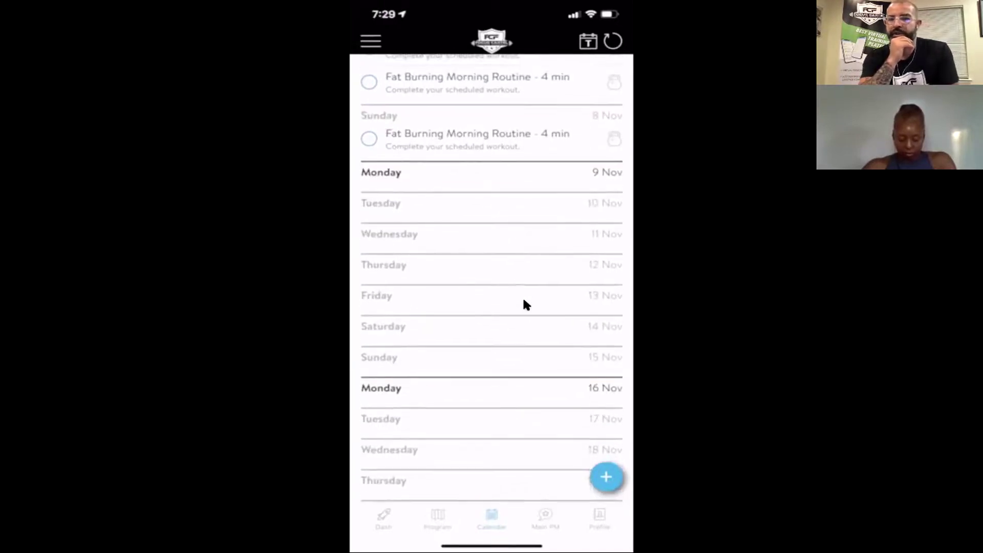